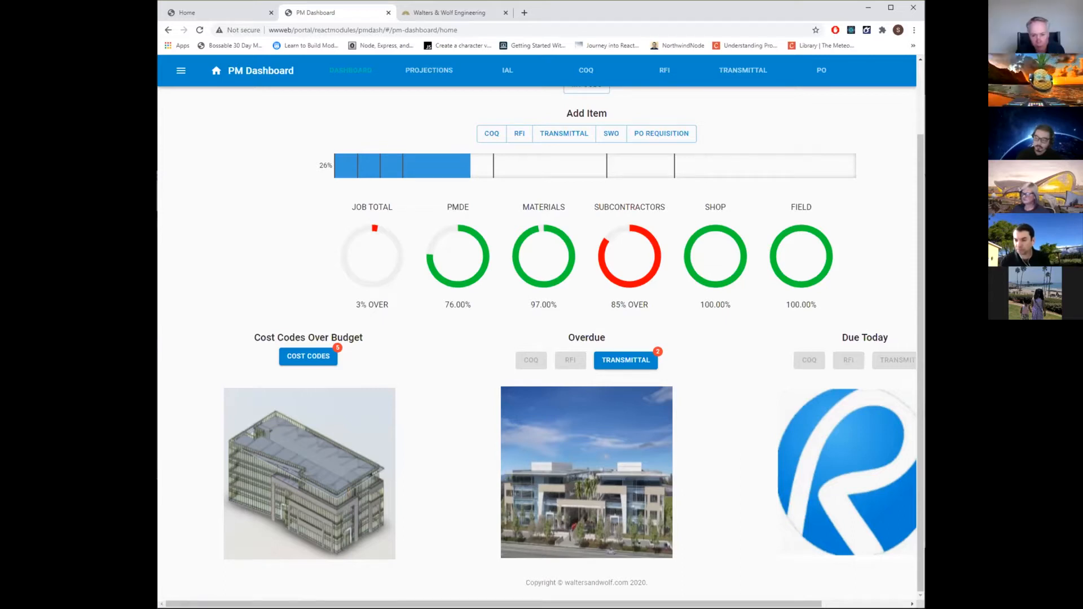
Widen the browser window so the PM Dashboard's full width is in view.
drag(924, 608, 1036, 608)
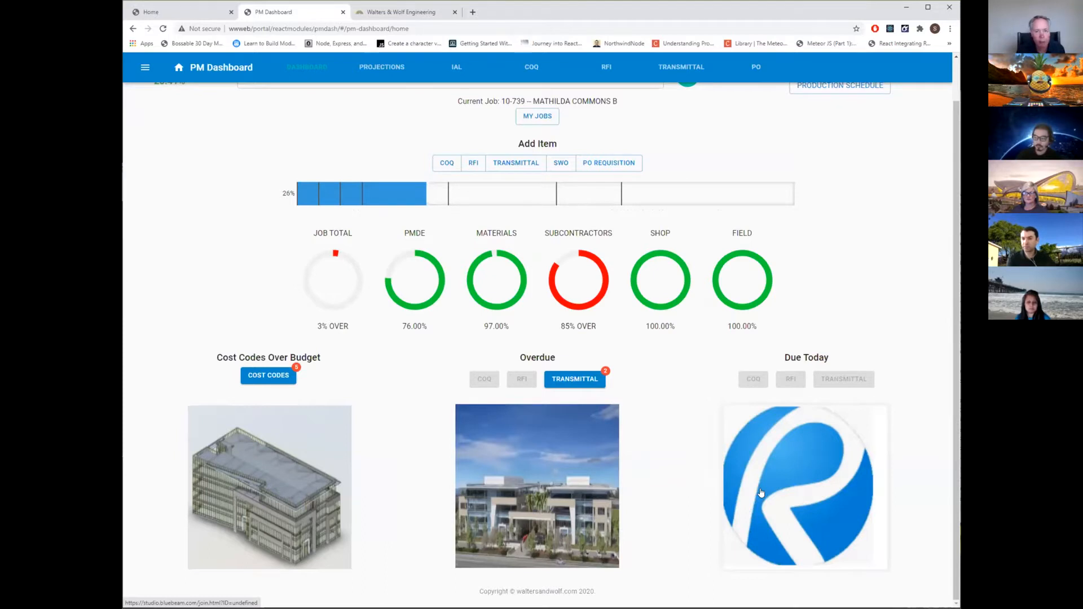
scroll(895, 298, up, 1)
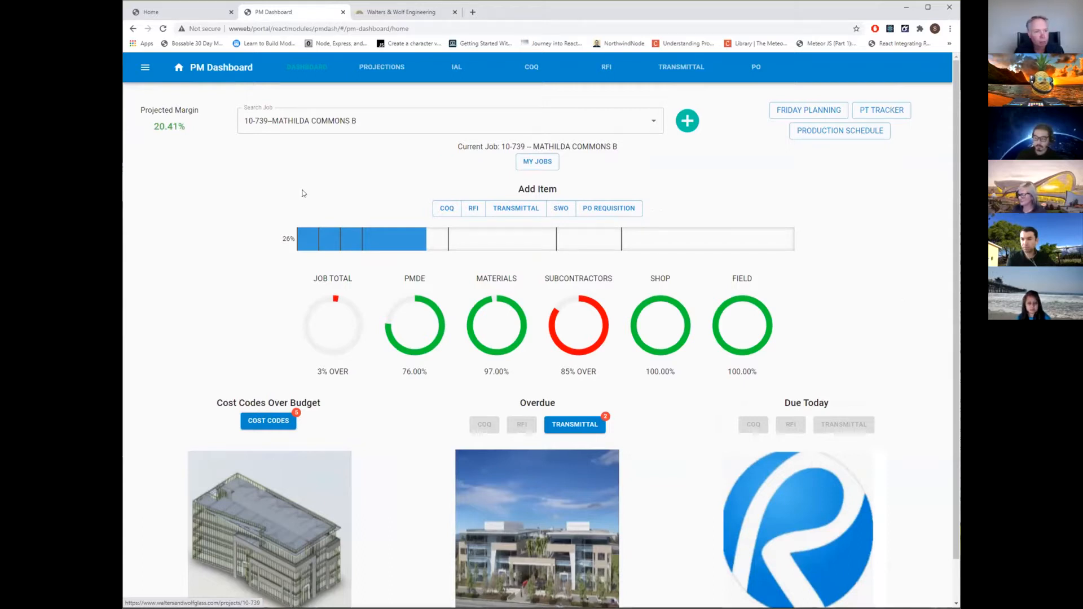
Browse the job's Projections, IAL, COQ and RFI pages and return to the dashboard overview.
click(383, 68)
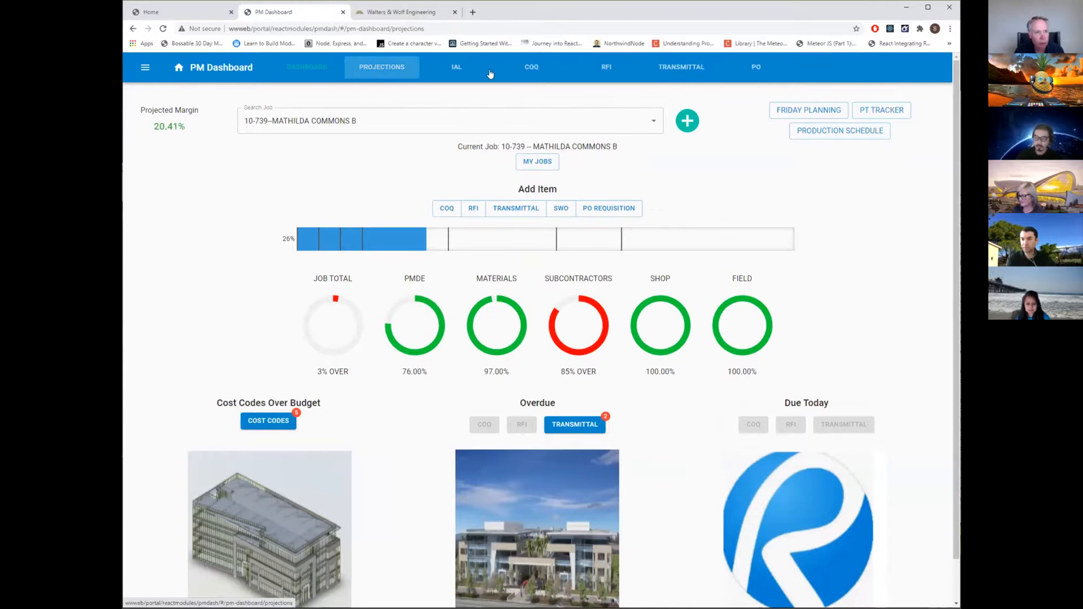
click(458, 69)
click(532, 68)
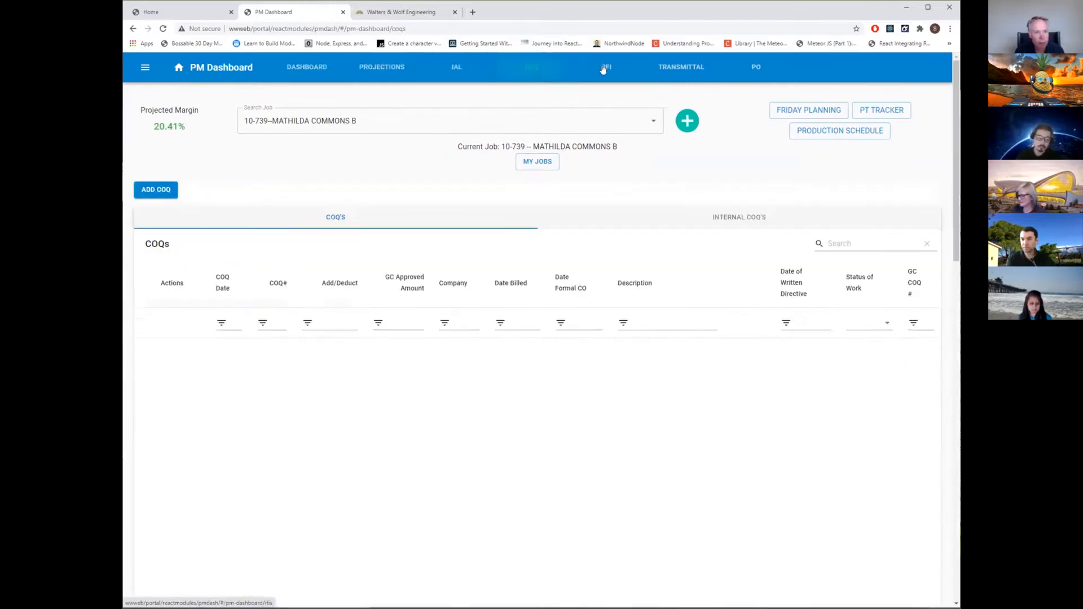
click(604, 68)
click(319, 70)
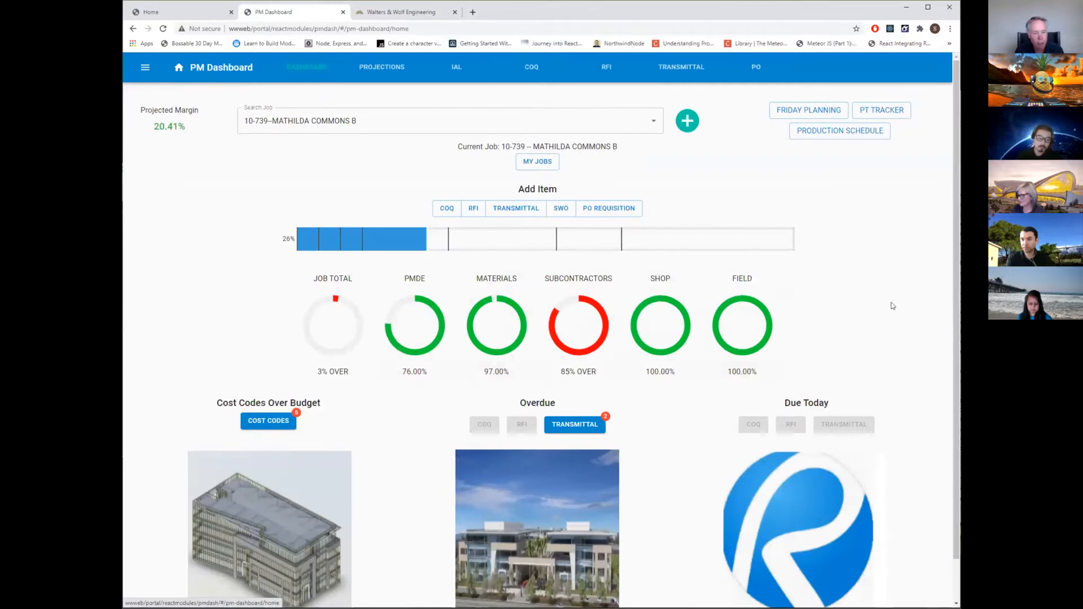
Examine the milestones on the job's schedule bar, the cost category gauges and the overdue and due-today items.
scroll(890, 307, down, 1)
scroll(894, 306, up, 1)
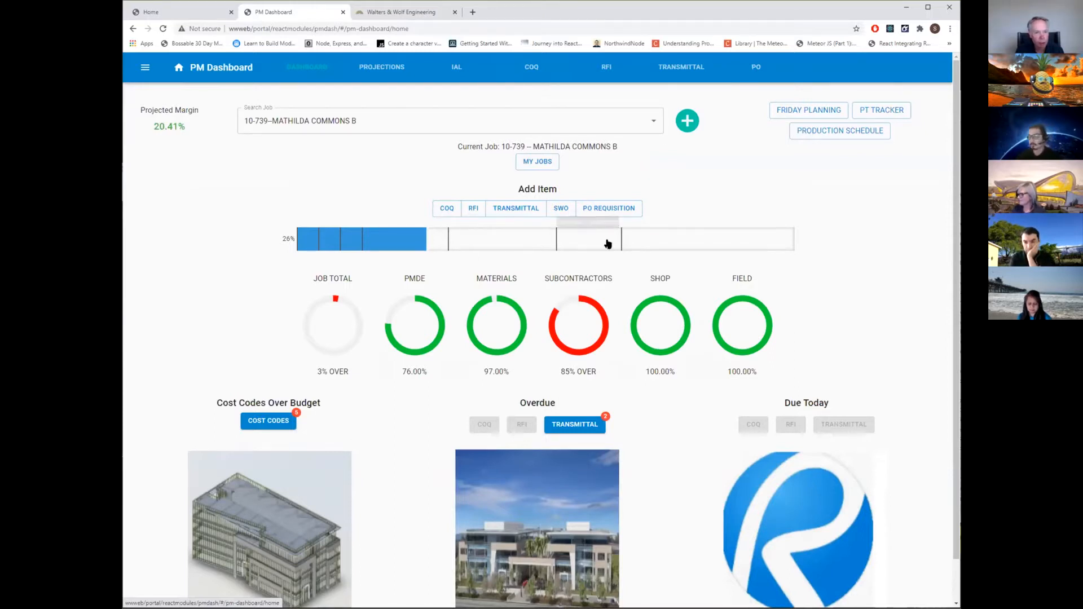
mouse_move(608, 244)
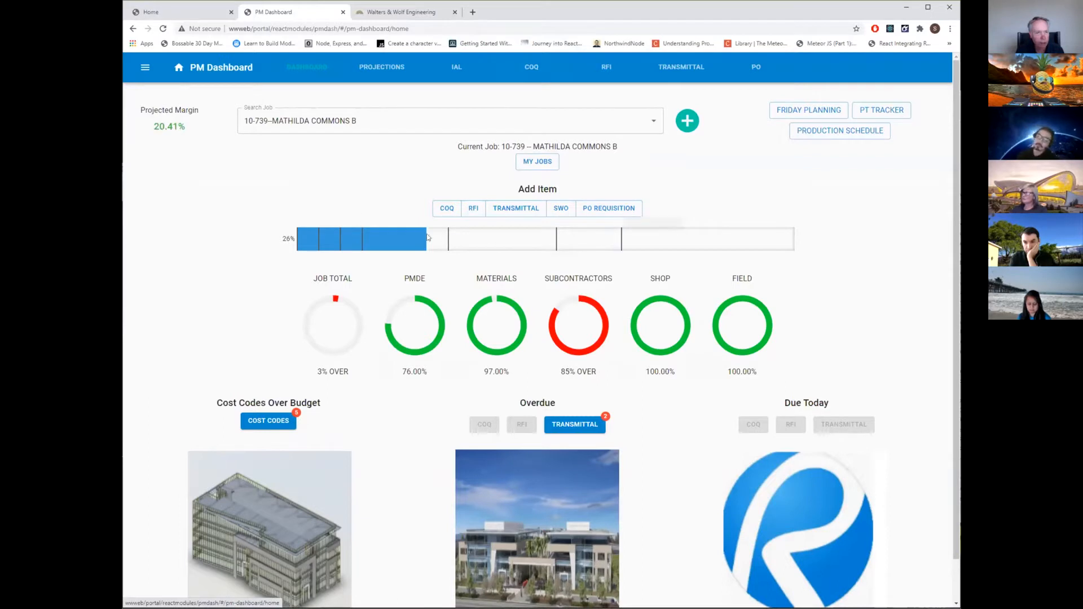
mouse_move(448, 236)
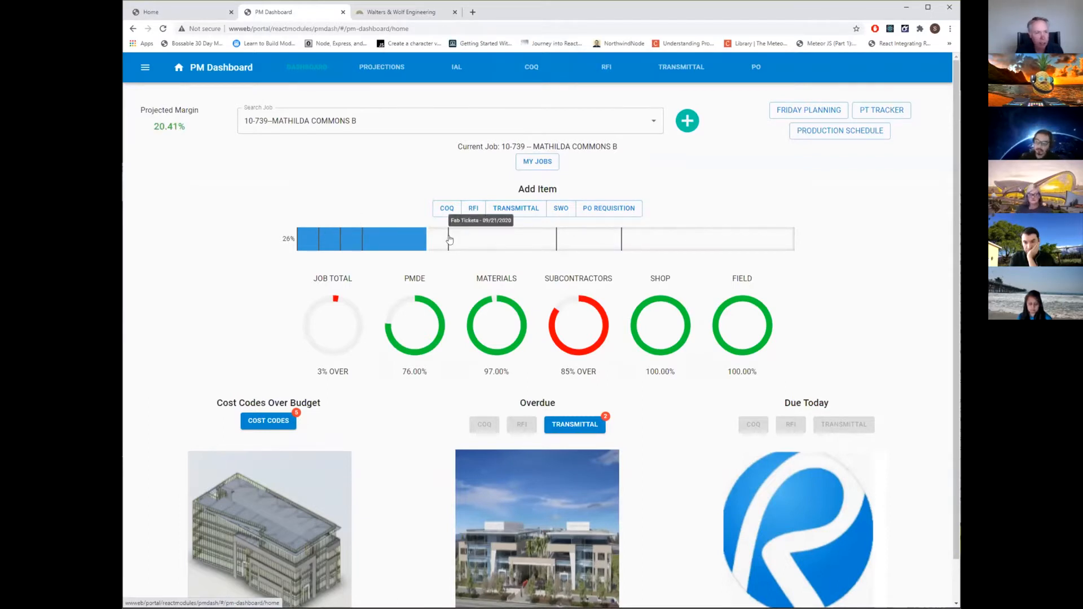
mouse_move(319, 240)
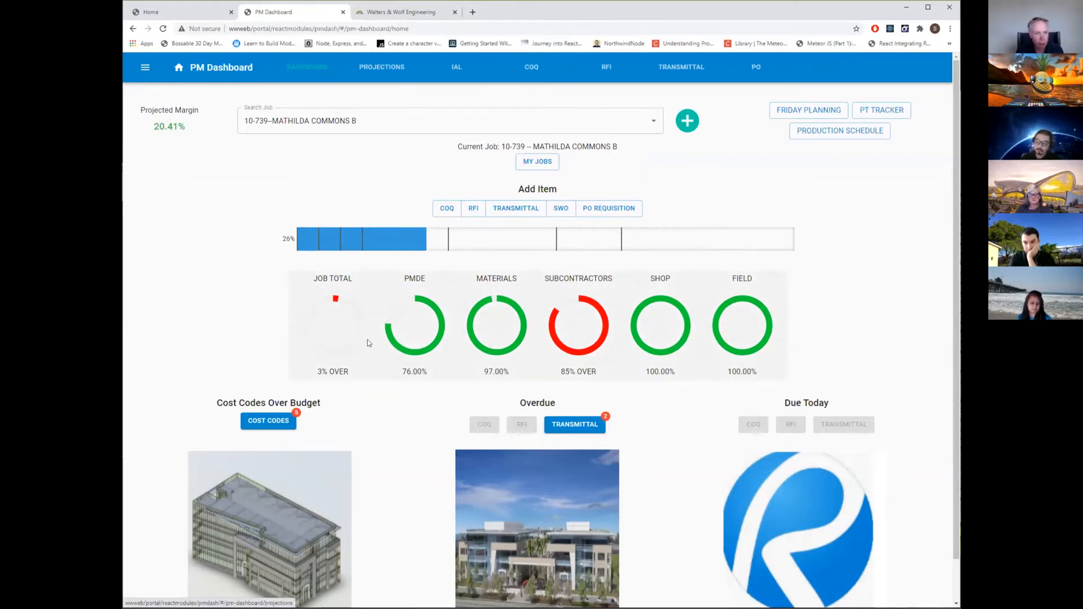
scroll(847, 309, down, 1)
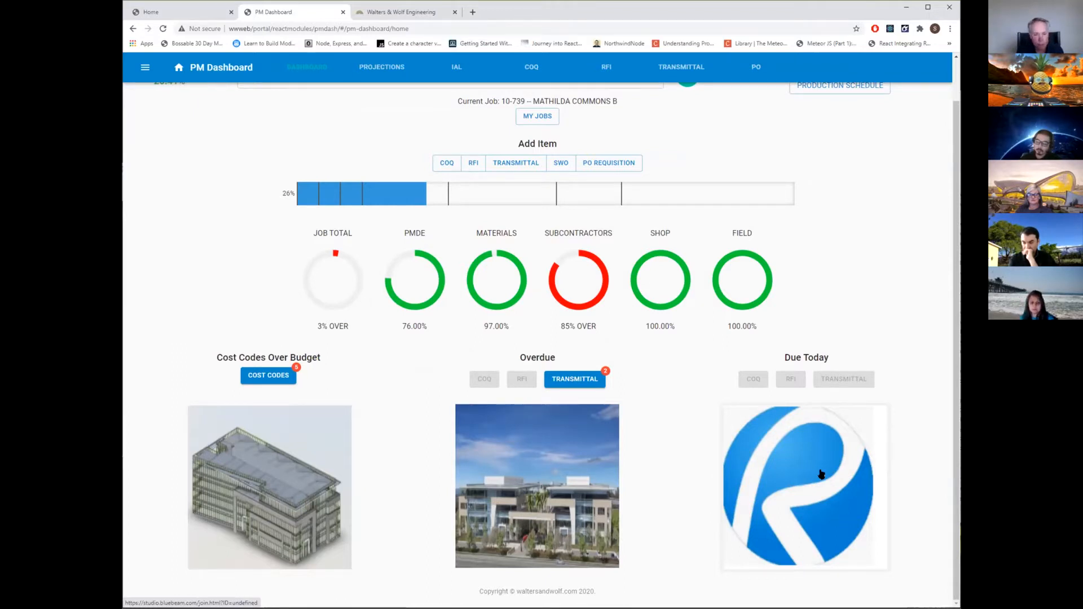
scroll(821, 475, up, 1)
scroll(822, 475, down, 1)
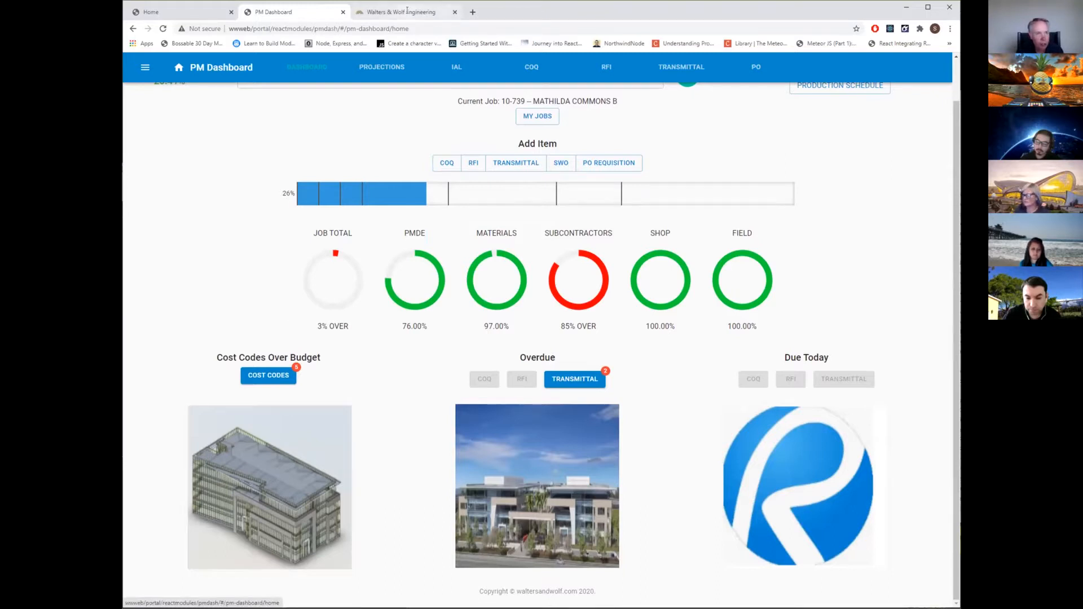
Open the 3D model of job 10-739 MATHILDA COMMONS B and examine the building from several sides.
click(276, 443)
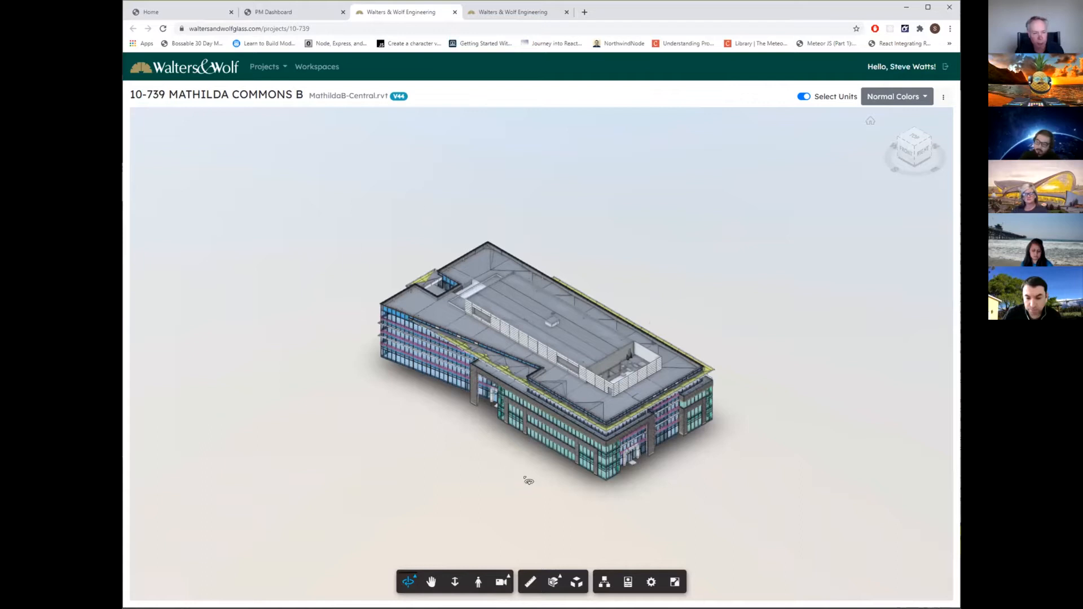
scroll(527, 481, up, 5)
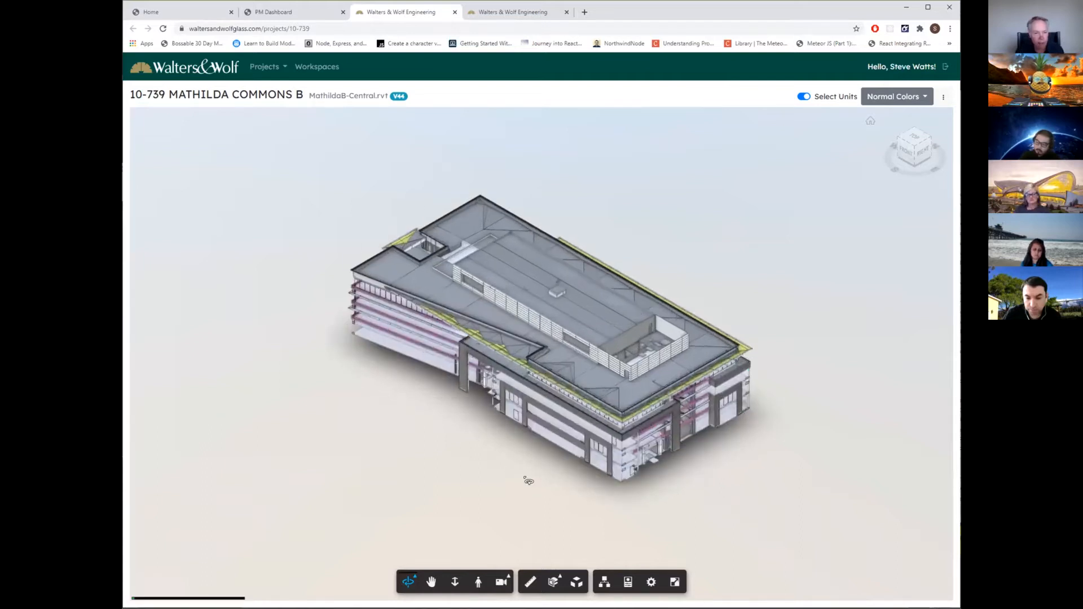
drag(555, 480, 638, 458)
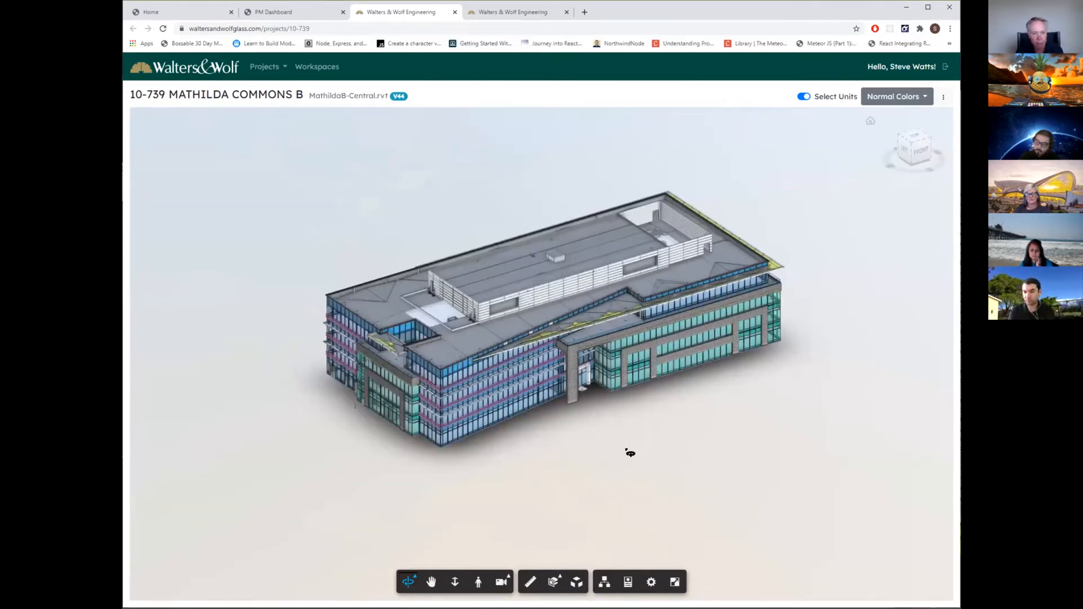
drag(630, 453, 632, 427)
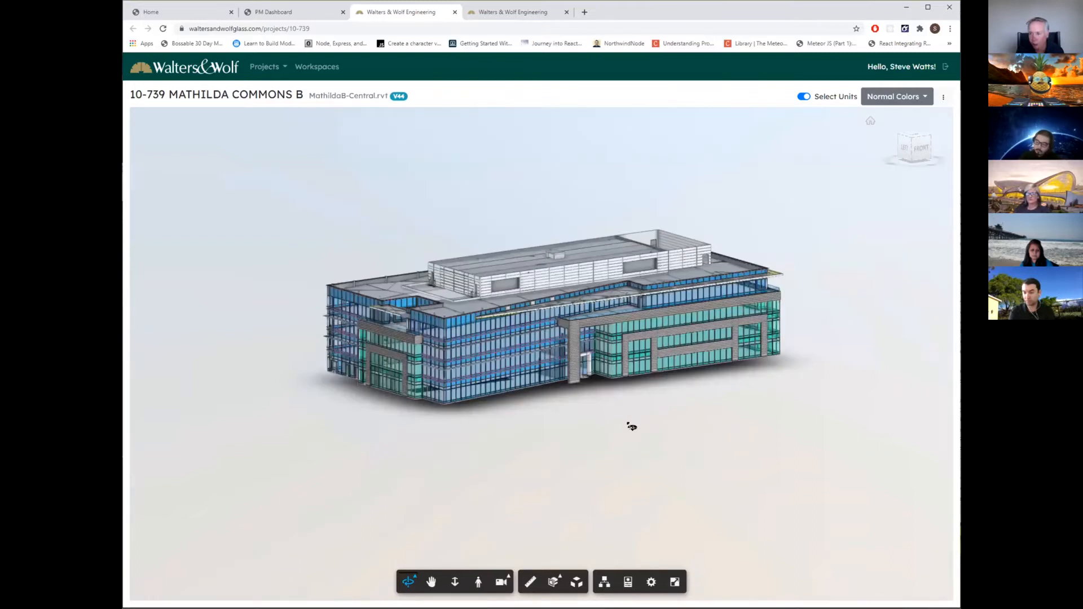
drag(626, 426, 725, 458)
drag(602, 469, 614, 431)
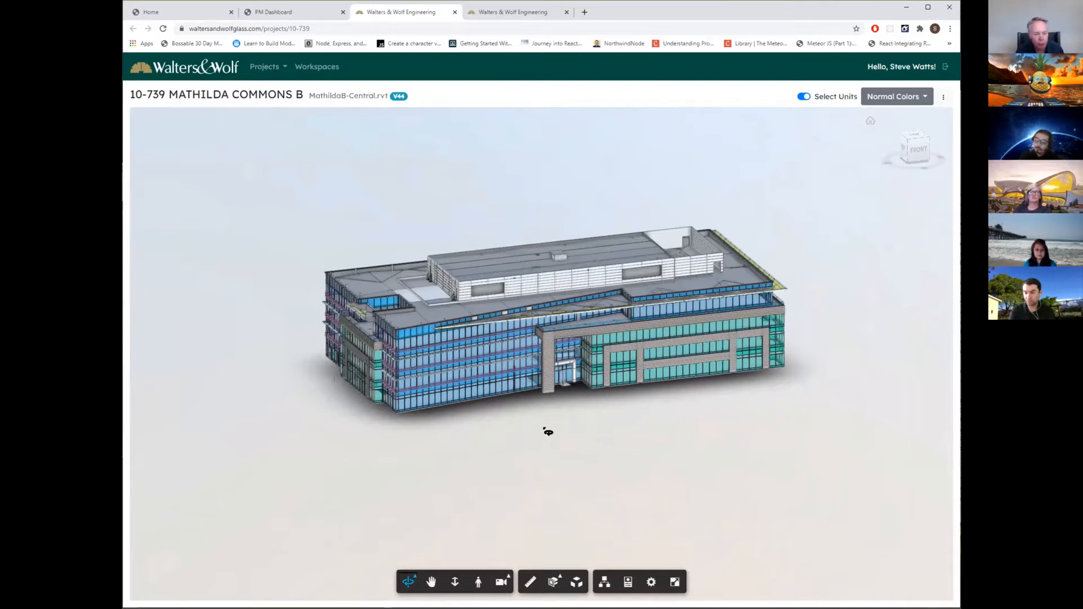
drag(549, 432, 694, 450)
drag(420, 442, 607, 450)
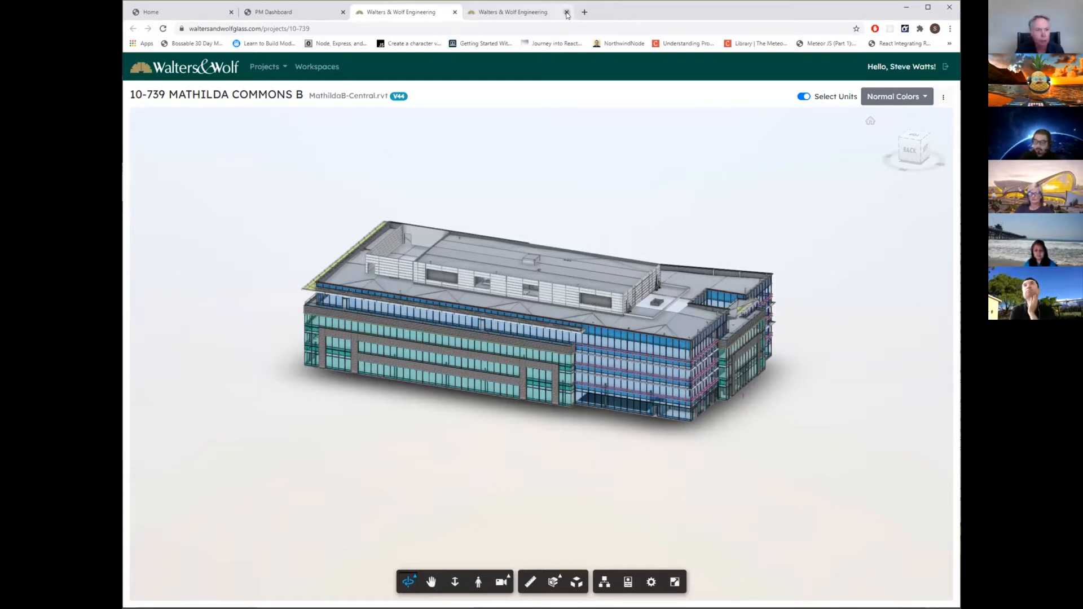
Close the model page and switch the dashboard to job 10-670--LINKEDIN - LMC - B1.
click(455, 12)
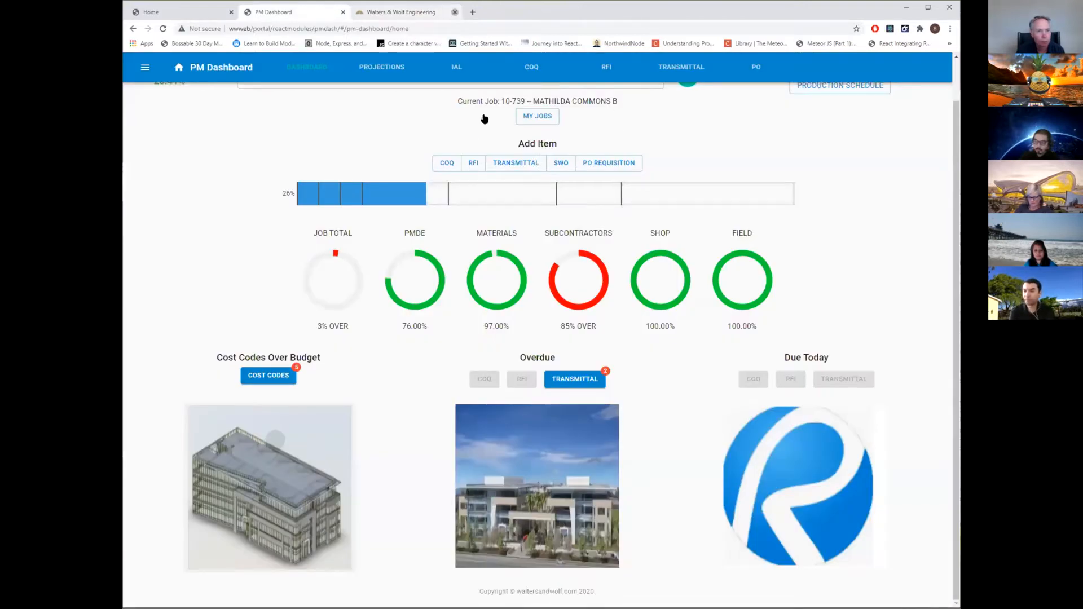
scroll(487, 142, up, 1)
click(427, 114)
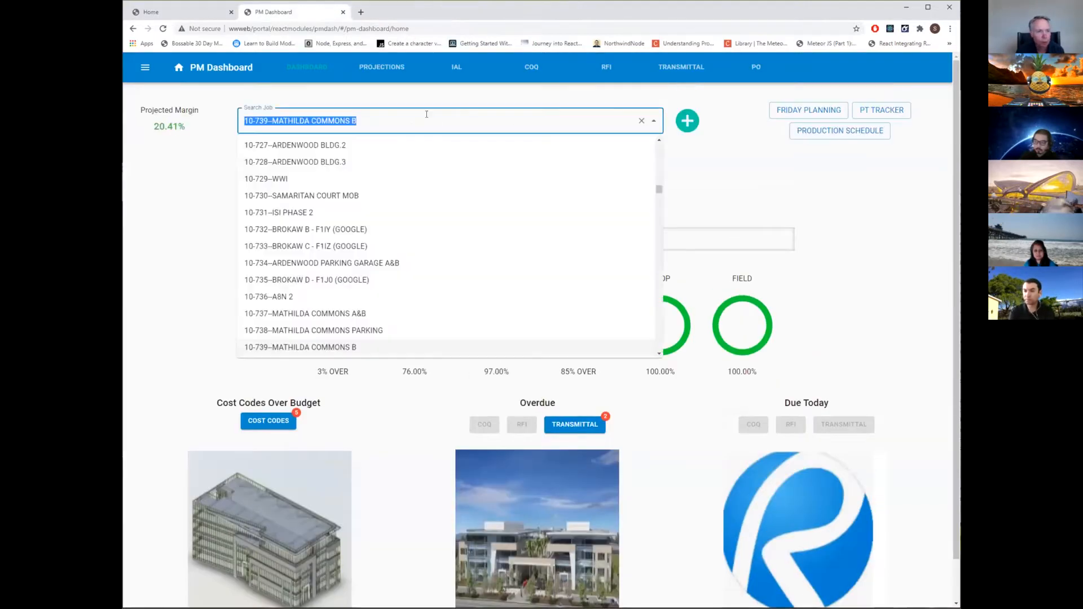
text(10-670)
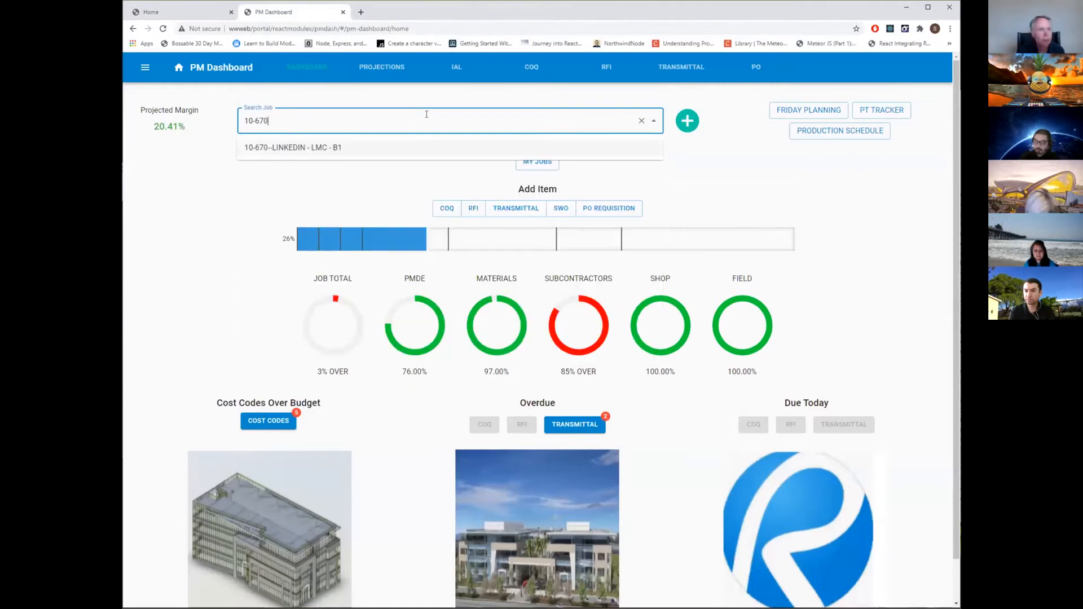
click(355, 150)
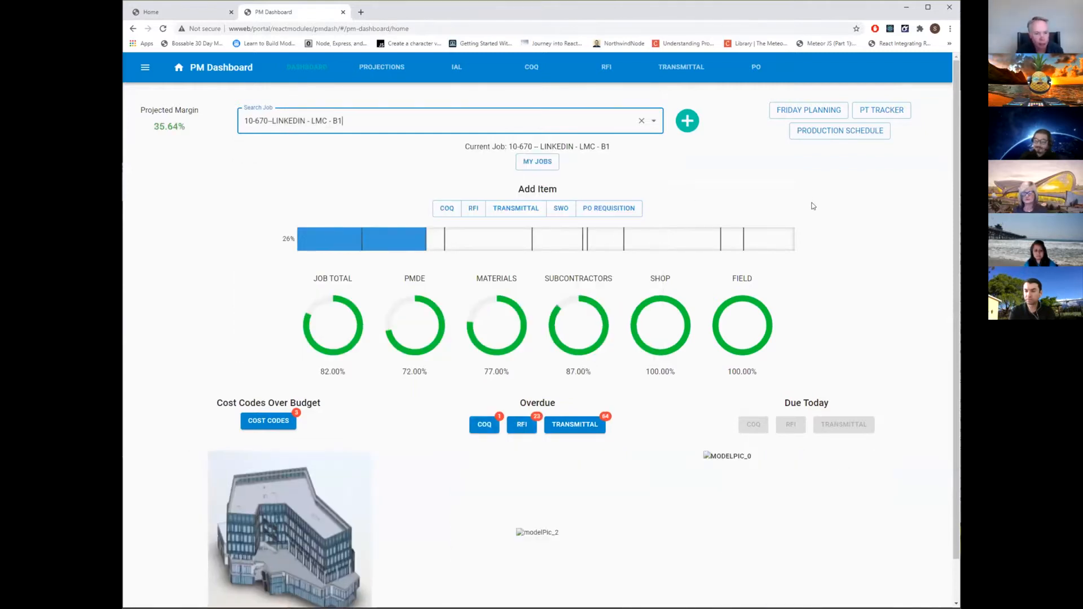
Open the LINKEDIN - LMC - B1 building's 3D model and color it by progress.
scroll(770, 234, down, 1)
click(324, 460)
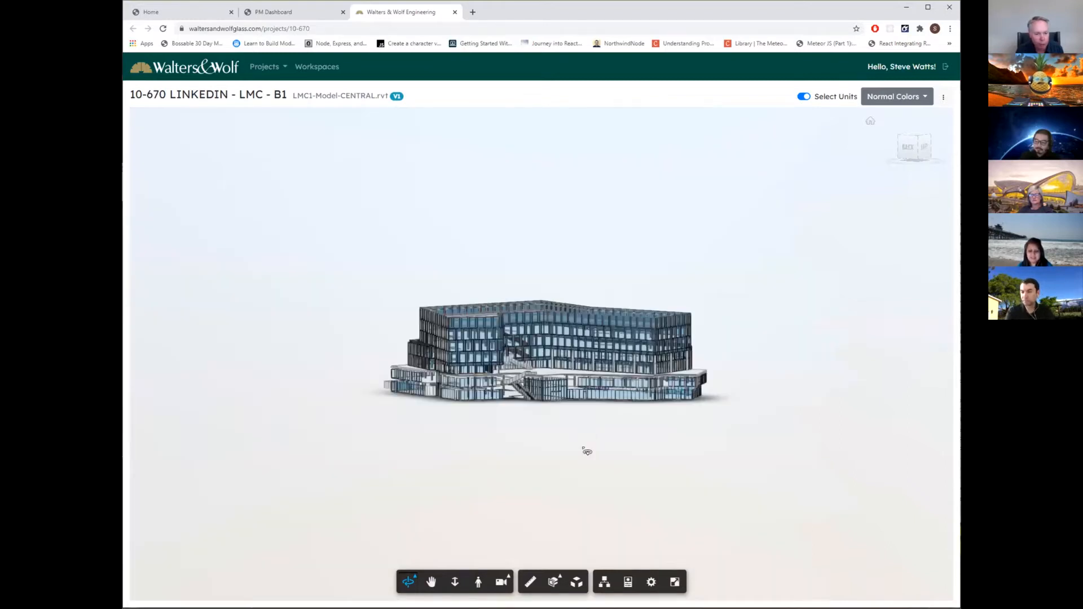
drag(587, 452, 588, 477)
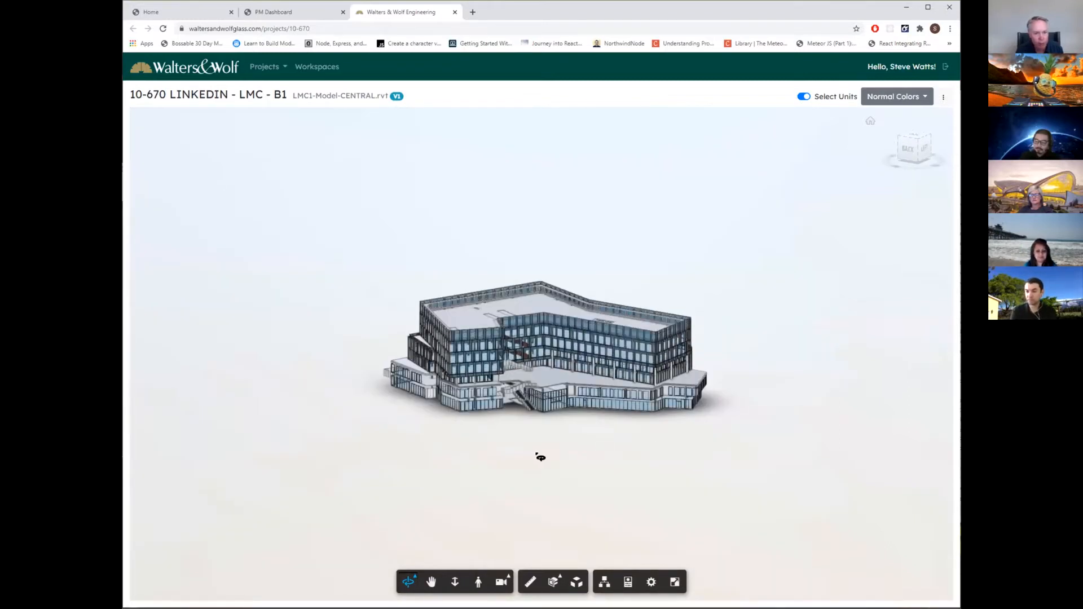
click(928, 99)
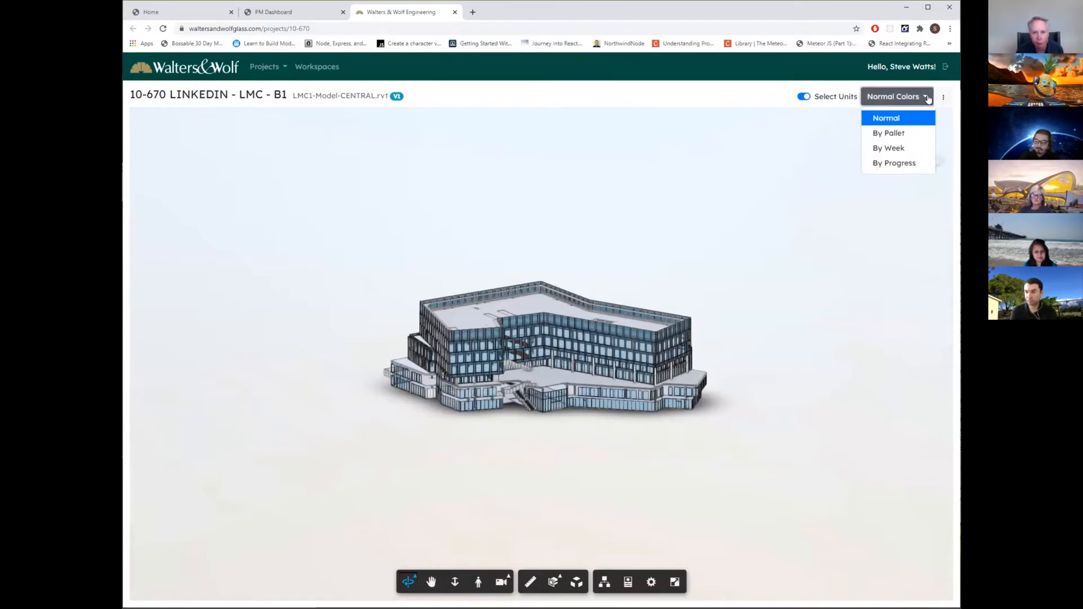
click(880, 164)
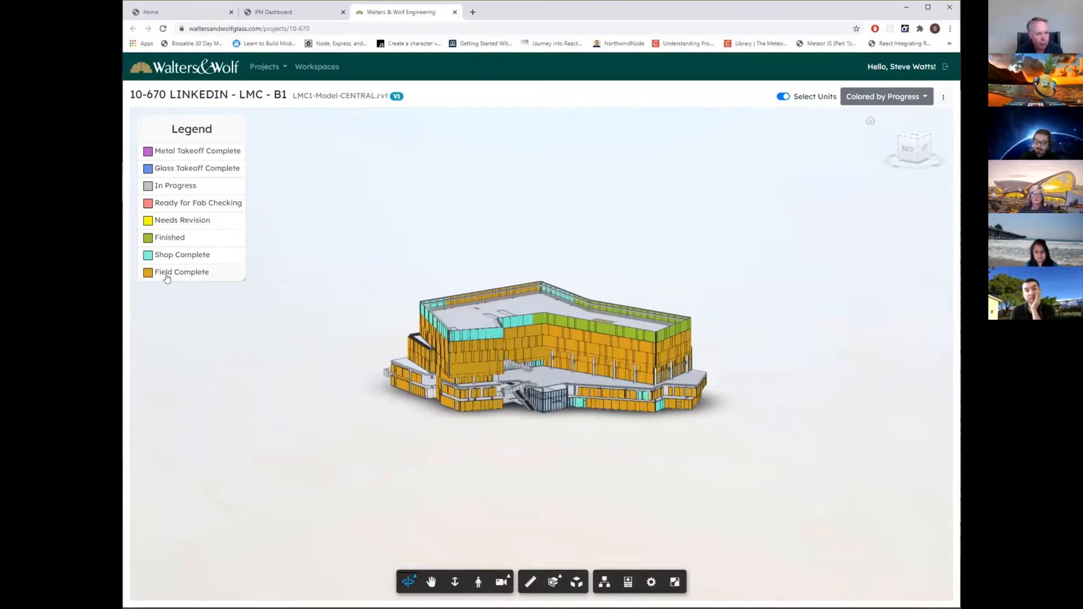
Examine the progress colors on all sides of the building against the legend.
drag(367, 416, 415, 440)
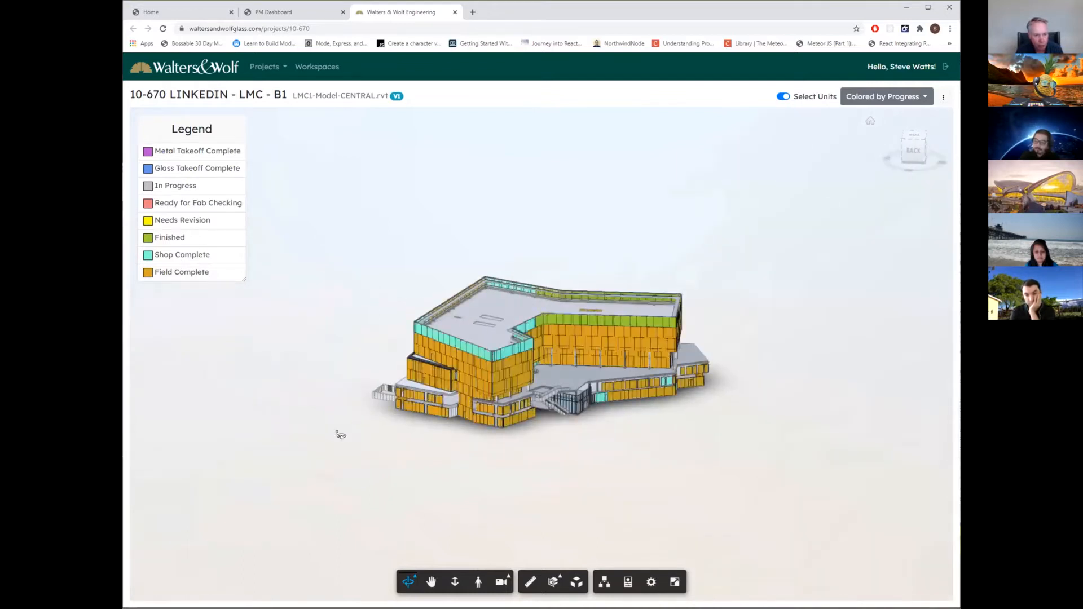
drag(341, 435, 413, 449)
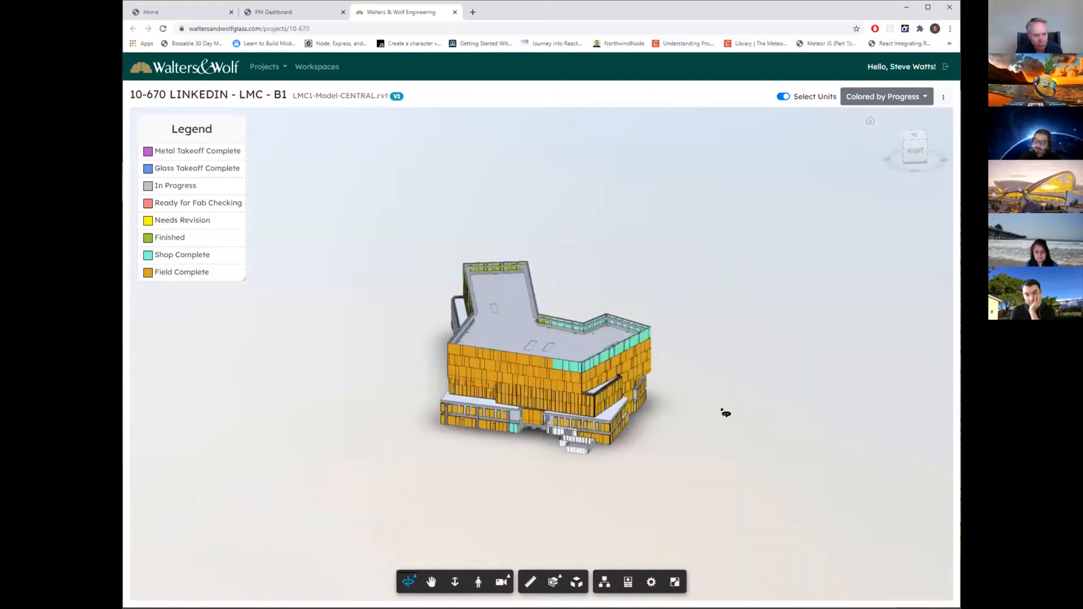
drag(708, 430, 444, 352)
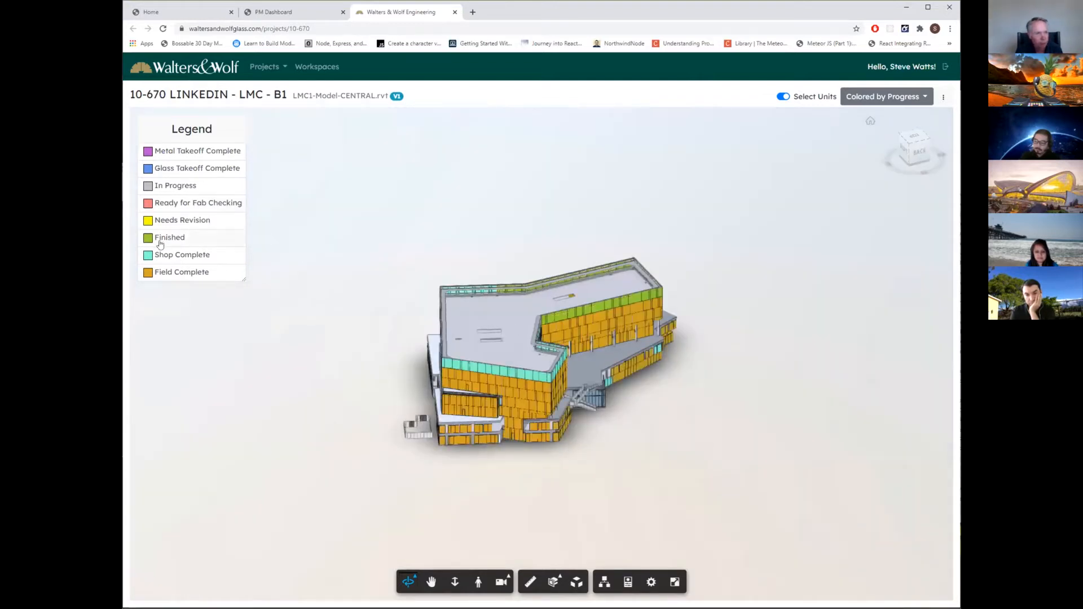
drag(699, 397, 621, 426)
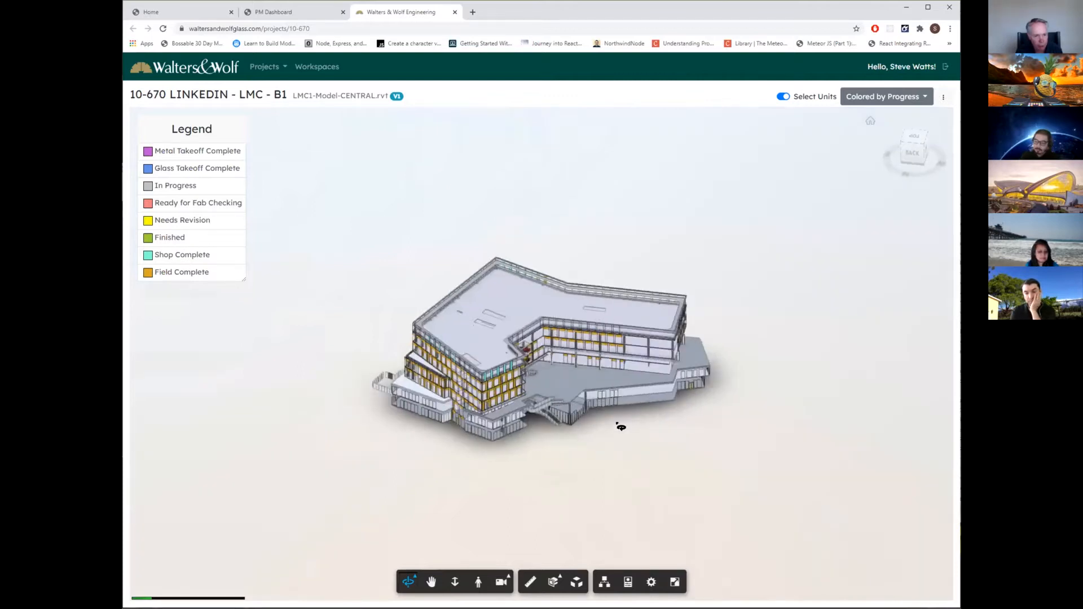
drag(741, 421, 502, 349)
drag(818, 343, 524, 370)
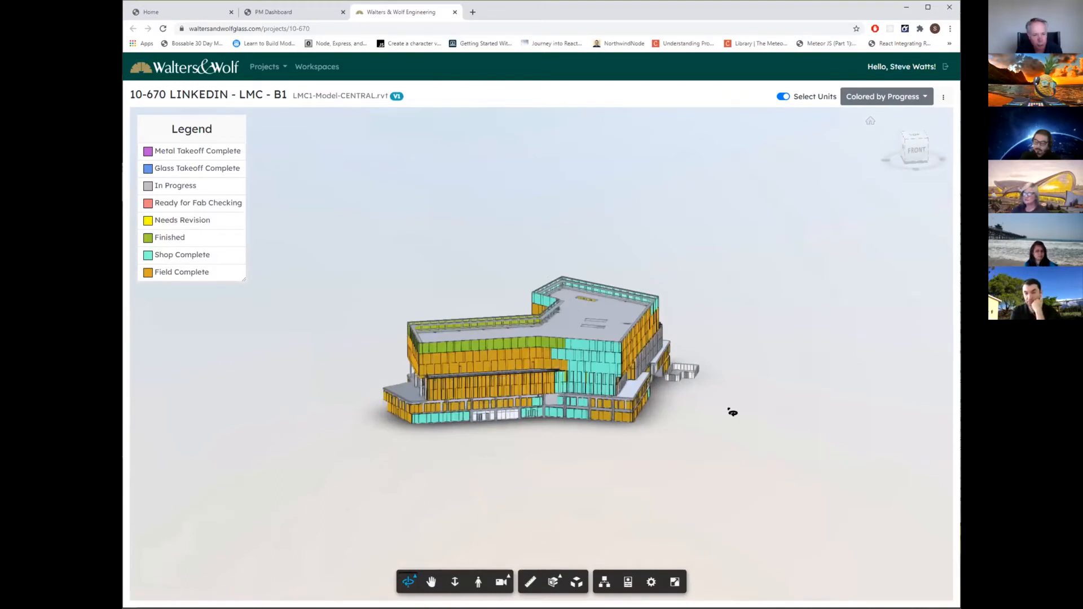
drag(719, 401, 655, 322)
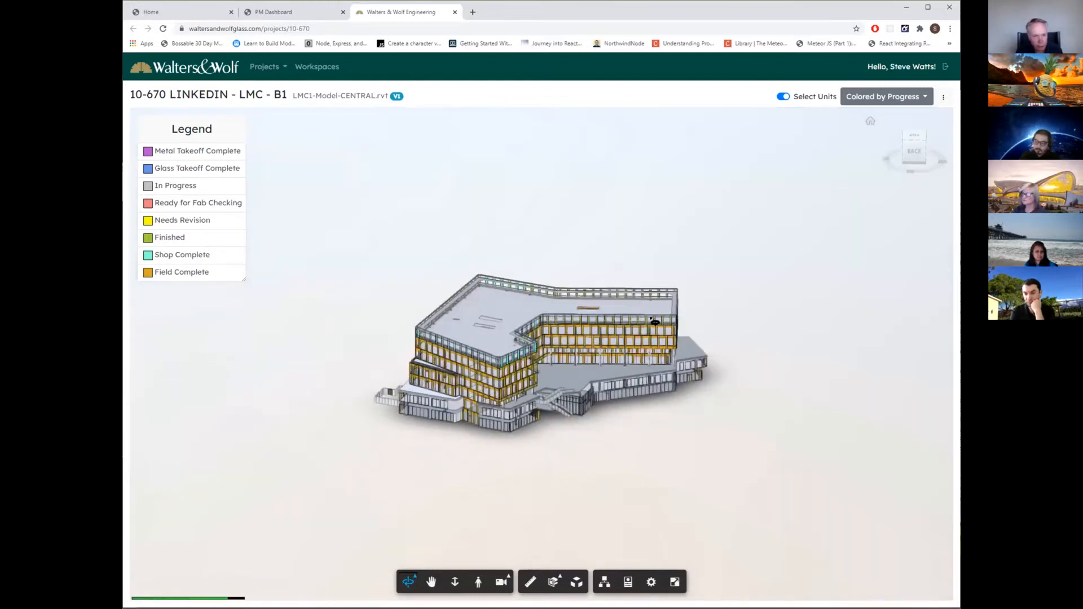
drag(826, 330, 774, 327)
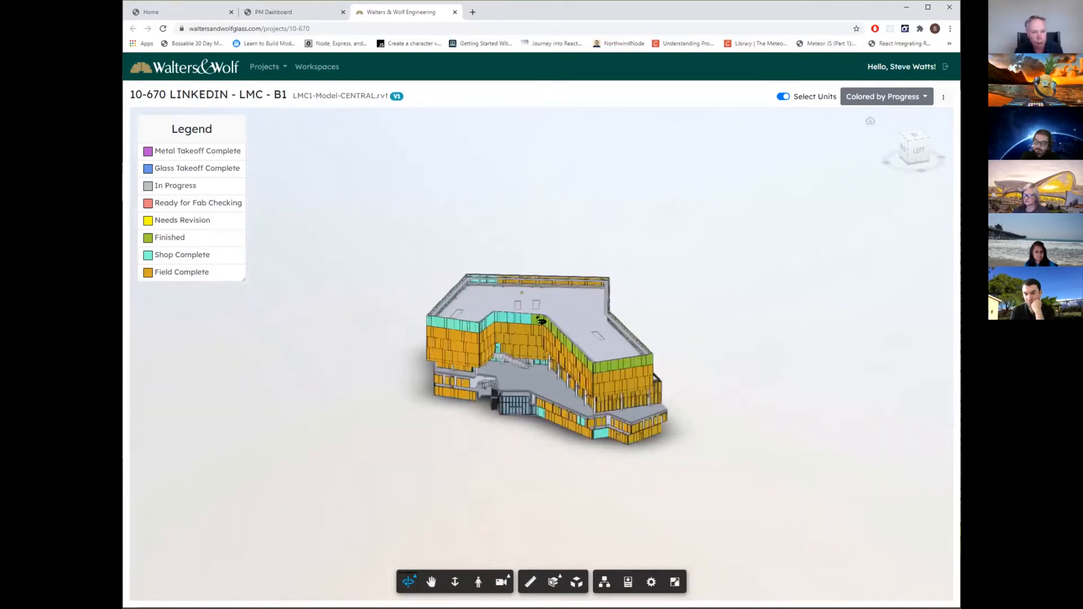
drag(807, 365, 835, 371)
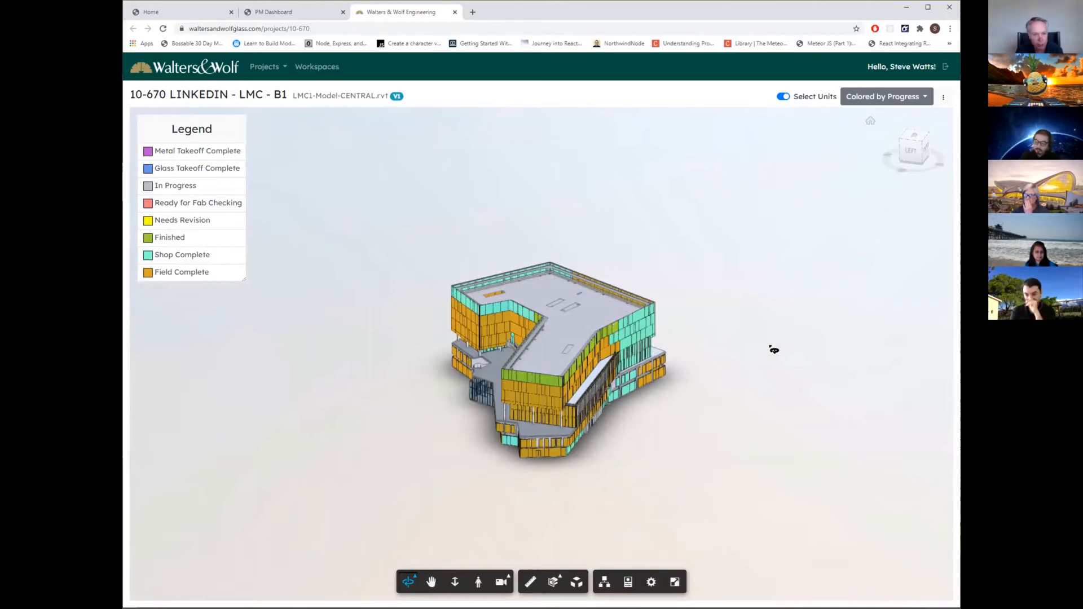
drag(778, 351, 791, 458)
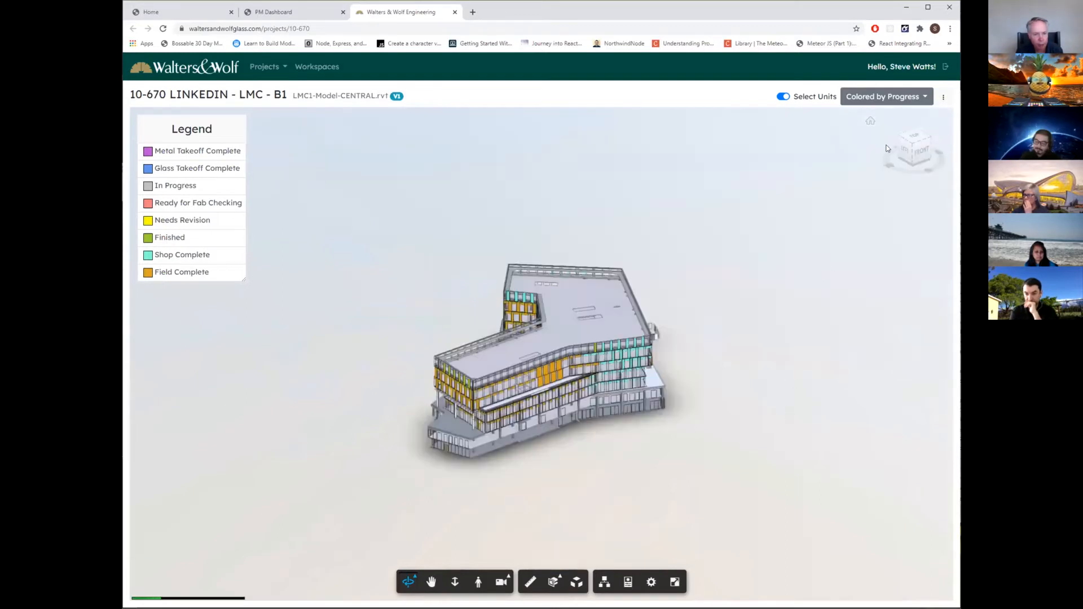
Color the LINKEDIN - LMC - B1 model by week and view the colored facades from several sides.
click(924, 98)
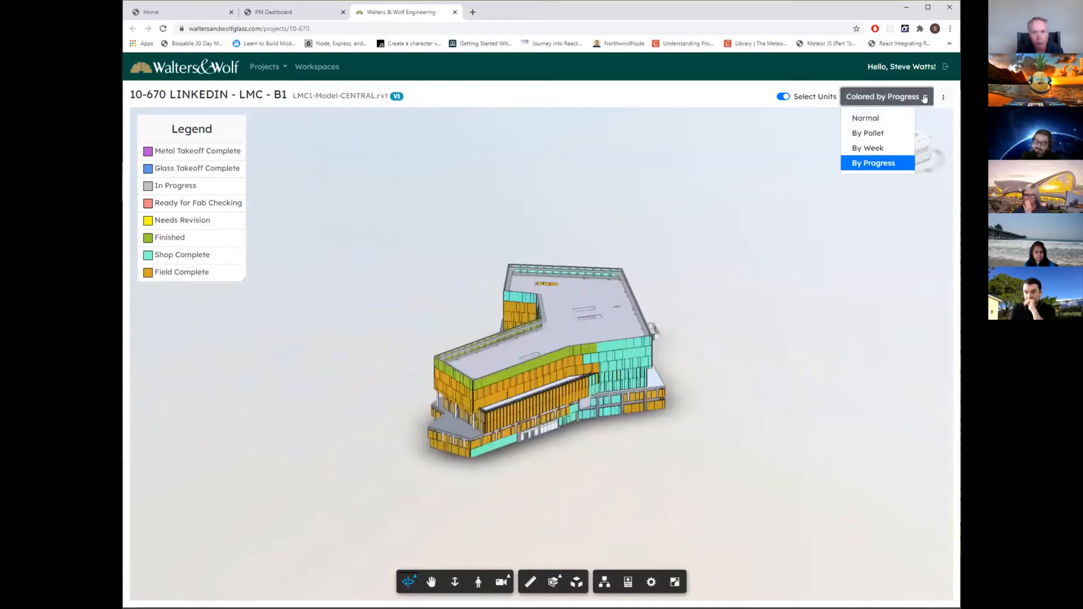
click(868, 148)
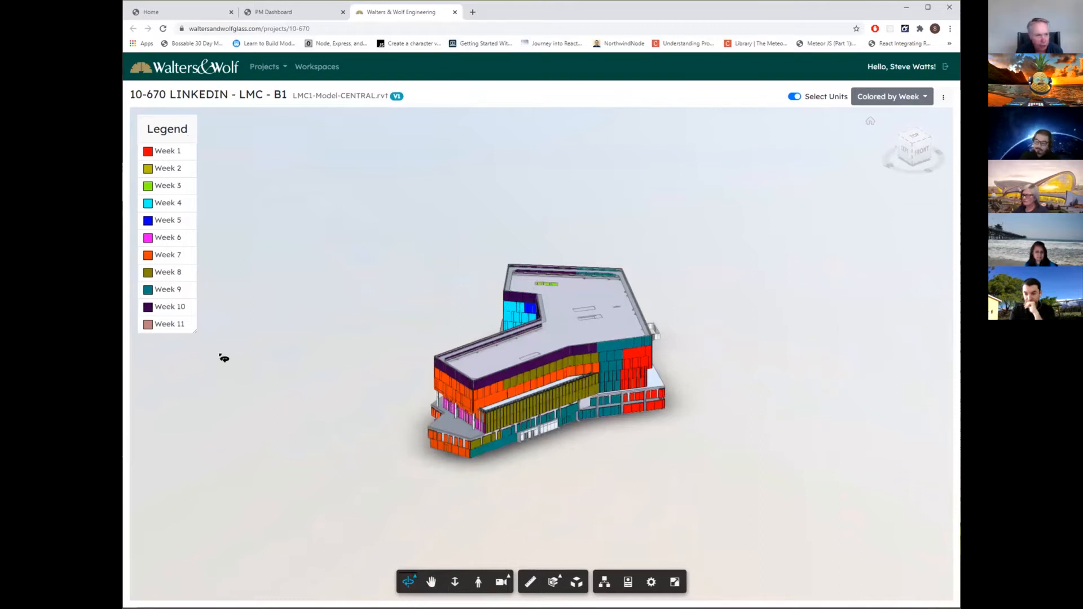
drag(595, 498, 673, 441)
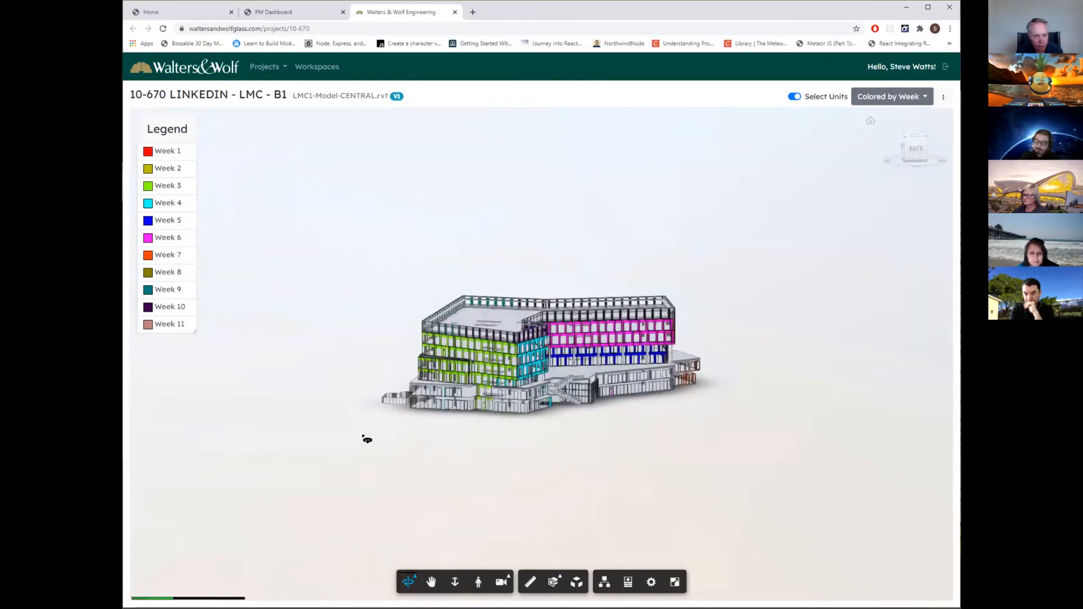
drag(607, 448, 566, 463)
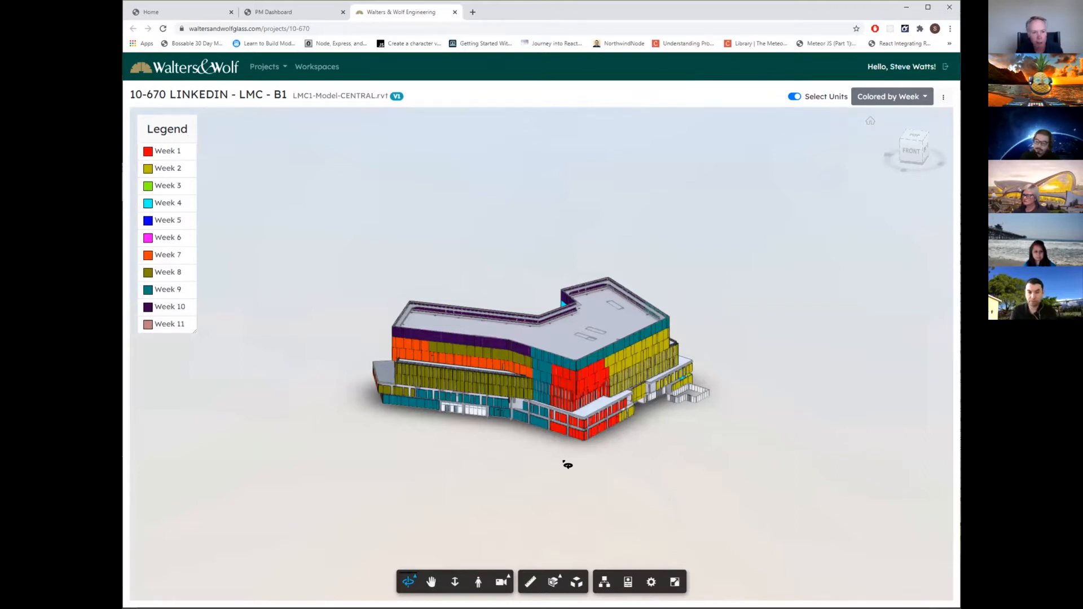
drag(761, 417, 791, 380)
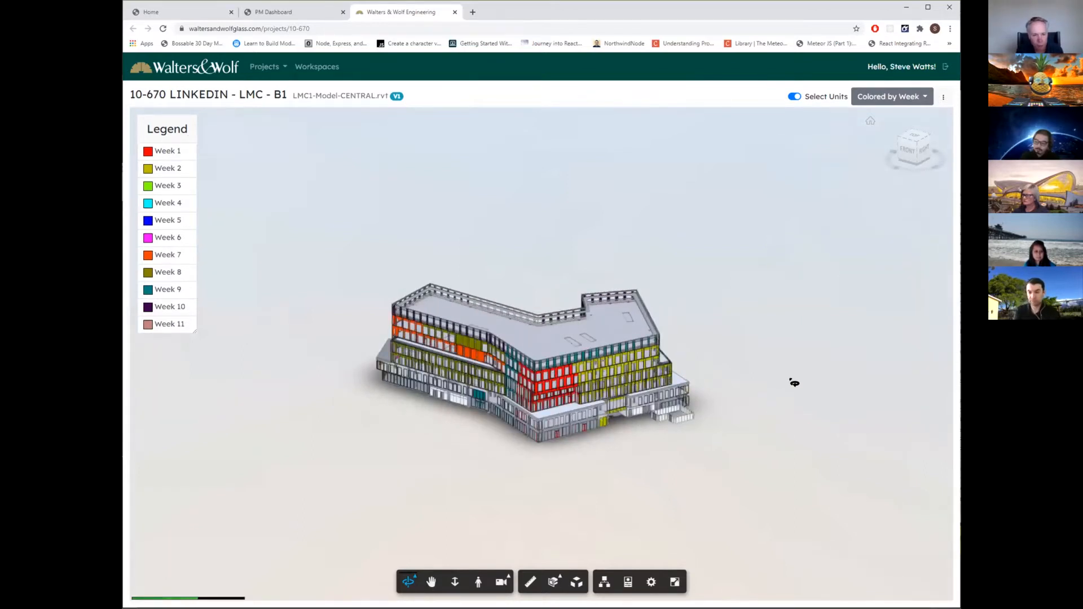
drag(603, 404, 434, 386)
drag(700, 404, 716, 430)
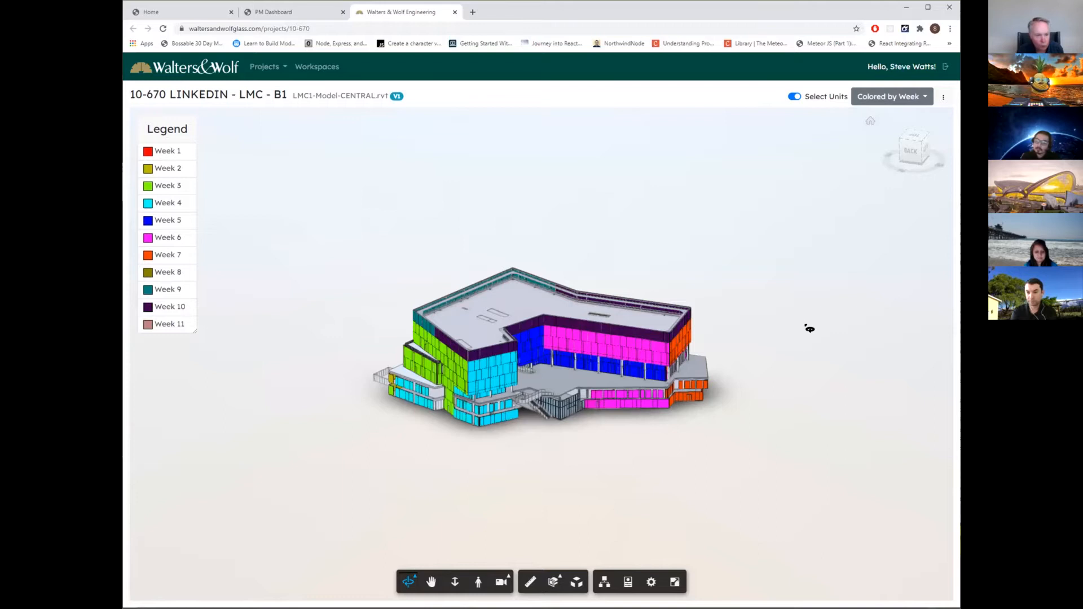
Examine the week-by-week sequence around the whole building against the Week 1 to Week 11 legend.
drag(802, 353, 726, 460)
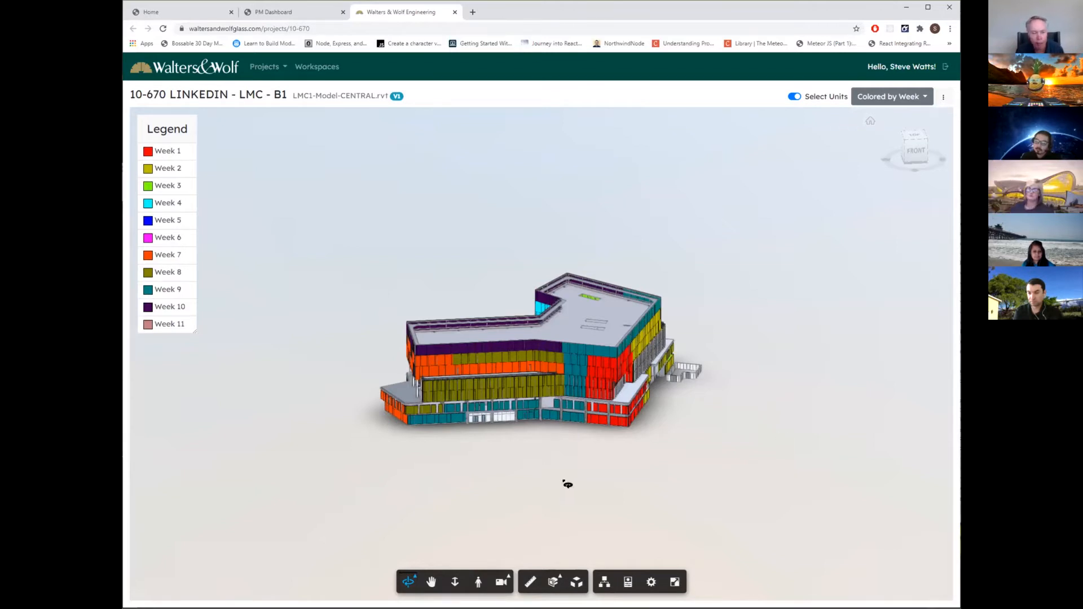
drag(553, 450, 650, 455)
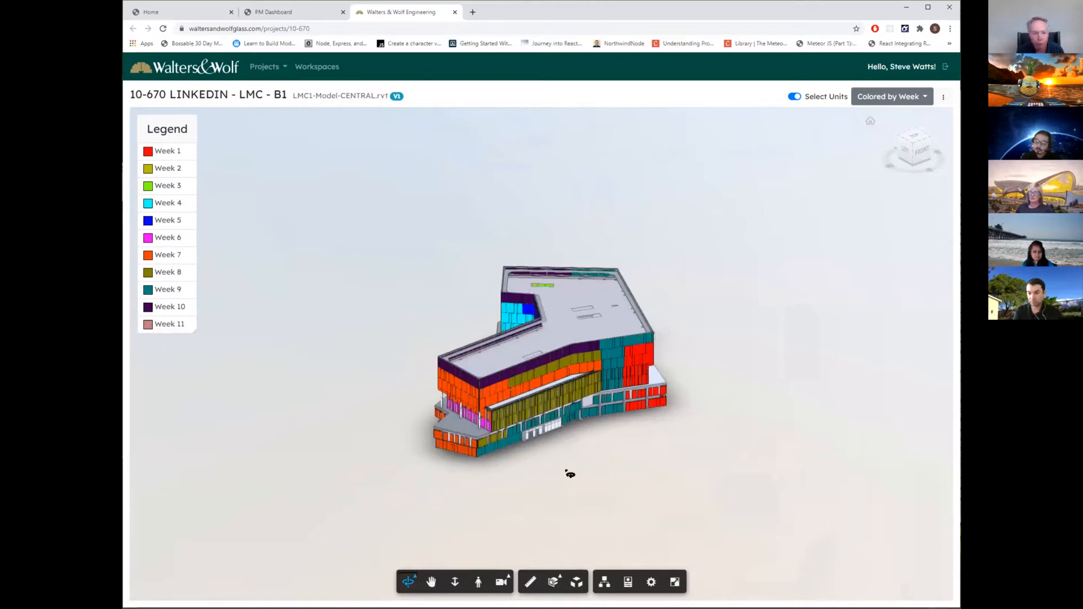
drag(481, 474, 727, 455)
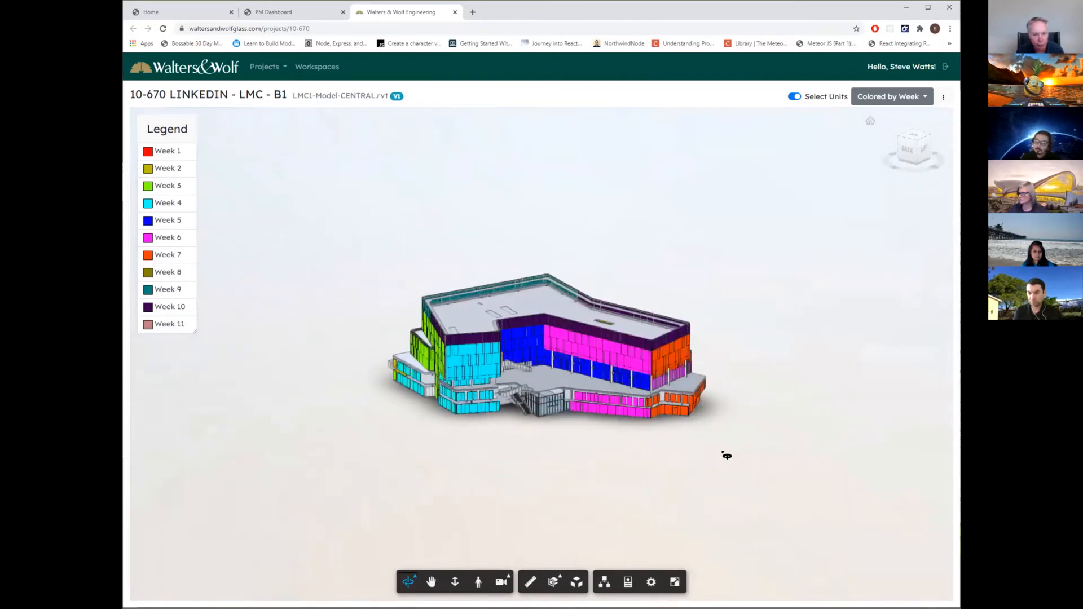
drag(644, 455, 576, 484)
drag(403, 463, 465, 448)
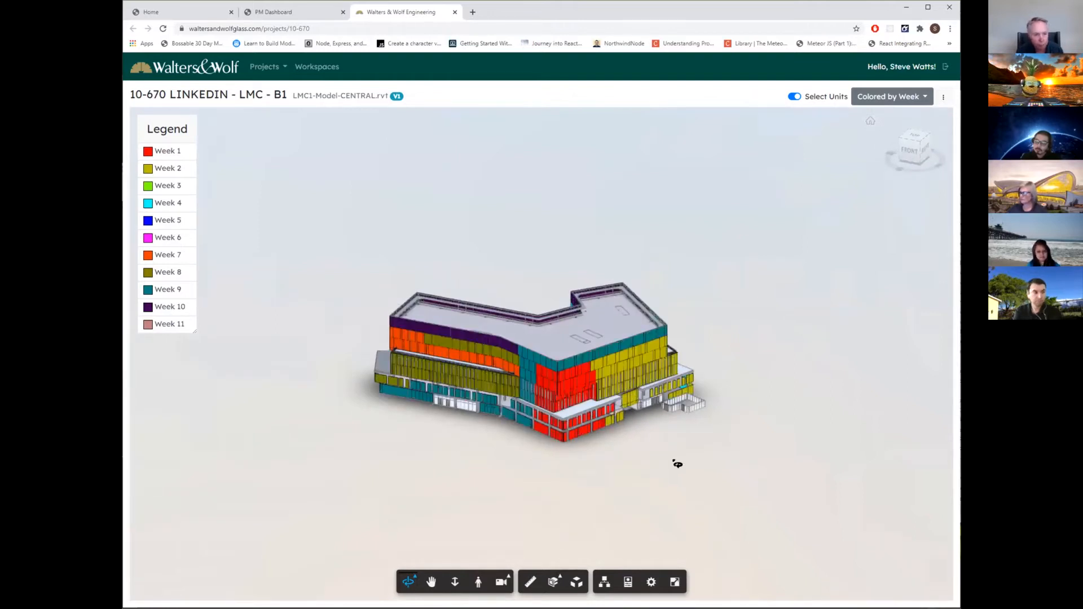
drag(677, 464, 584, 464)
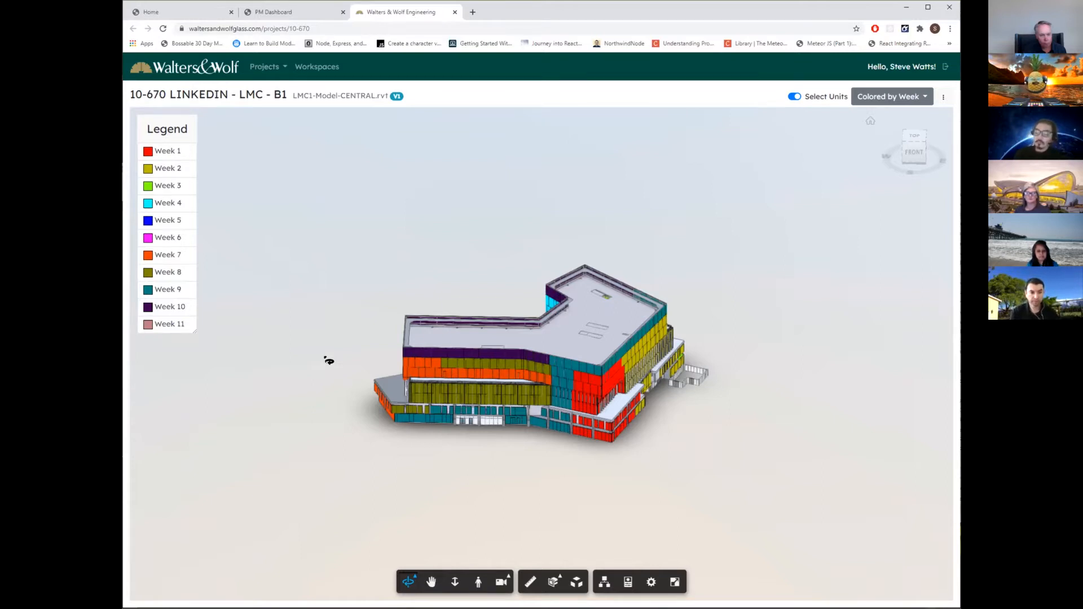
drag(346, 374, 744, 339)
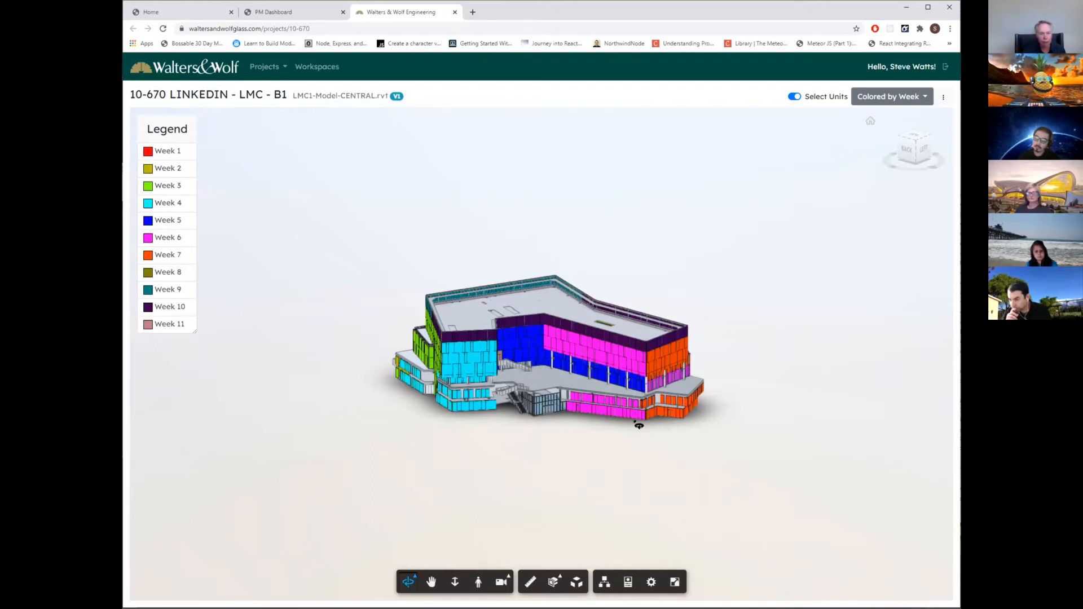
drag(476, 440, 568, 456)
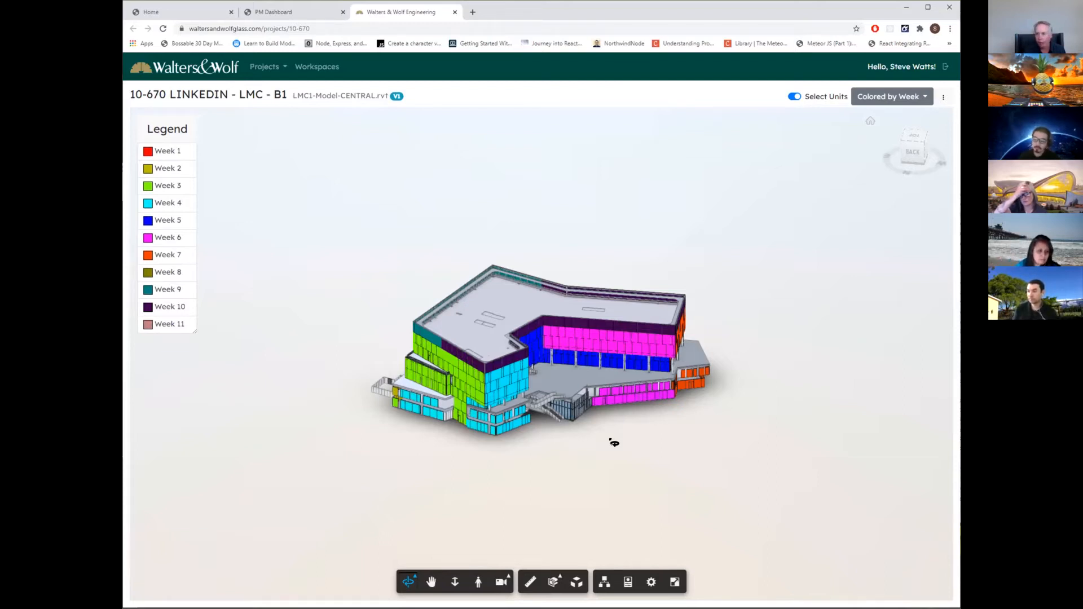
Inspect the week-colored facades up close around the front, side and back of the building.
scroll(612, 441, up, 3)
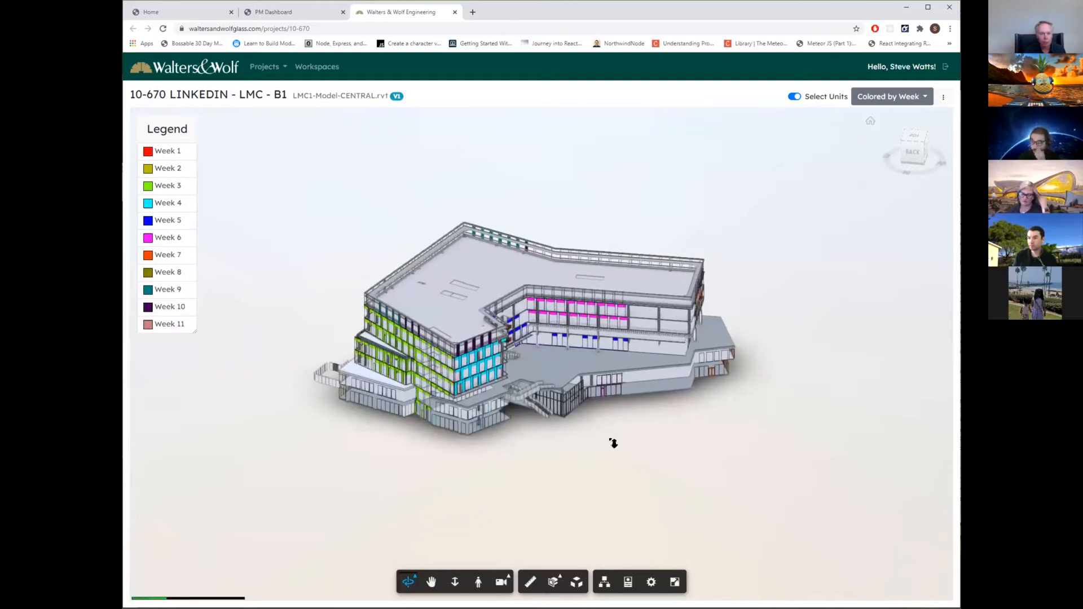
scroll(474, 471, up, 2)
drag(576, 469, 649, 462)
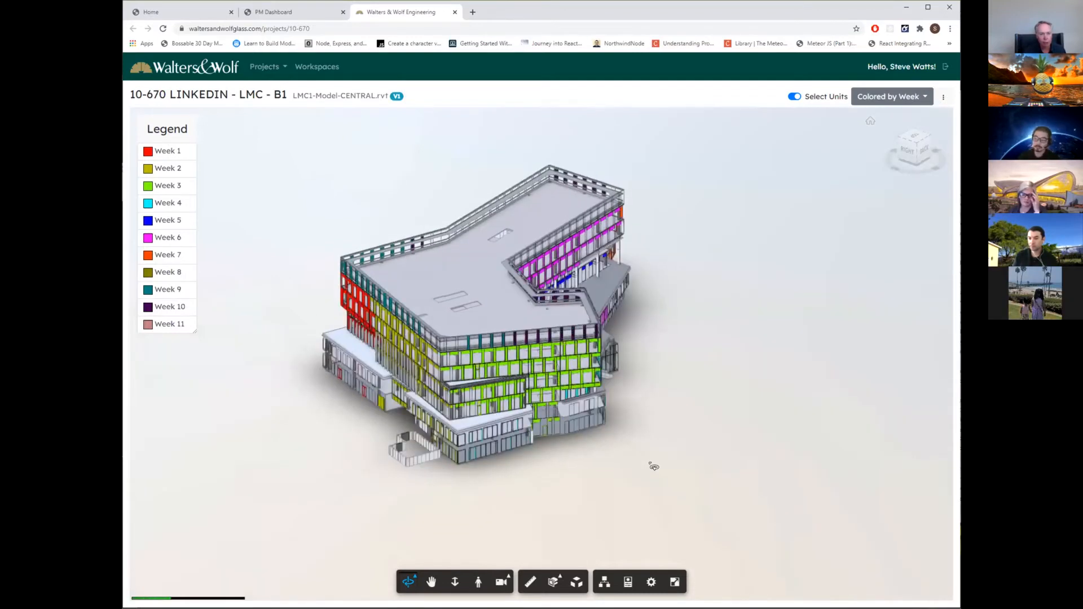
drag(328, 438, 575, 471)
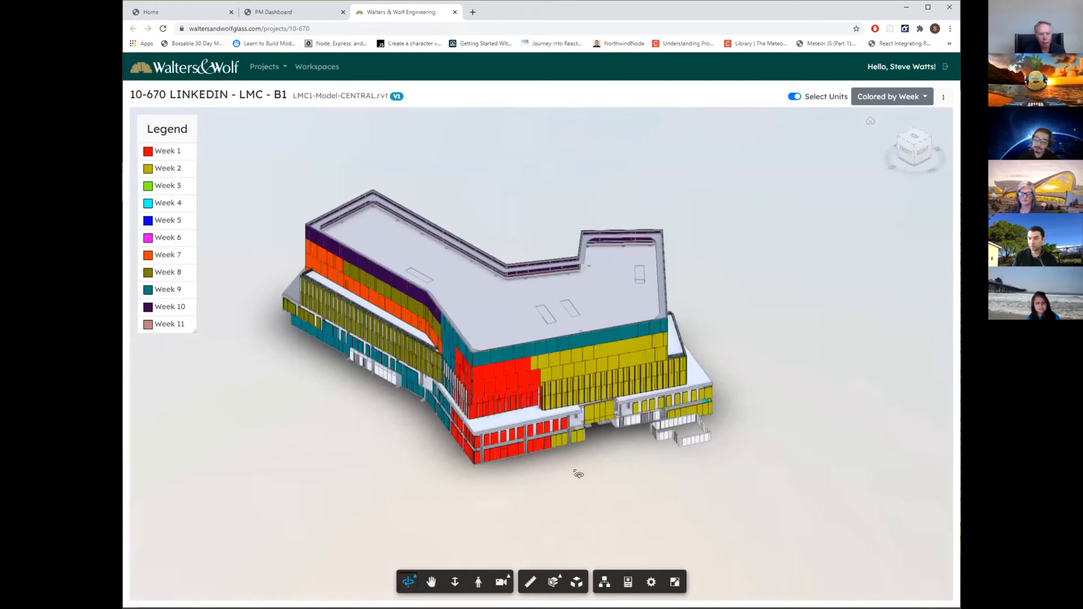
drag(402, 478, 494, 462)
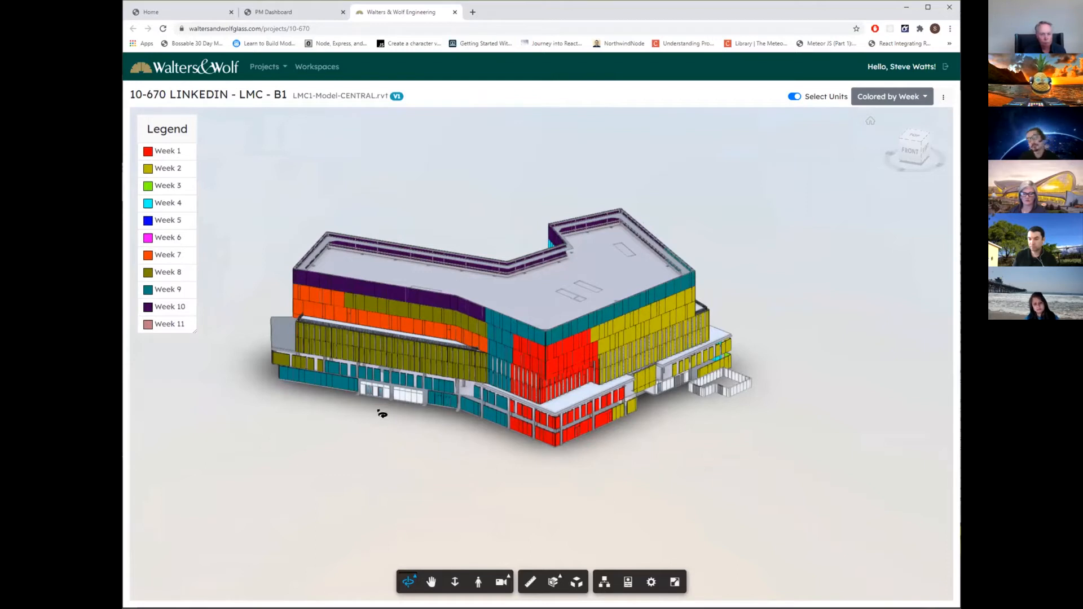
drag(382, 415, 481, 432)
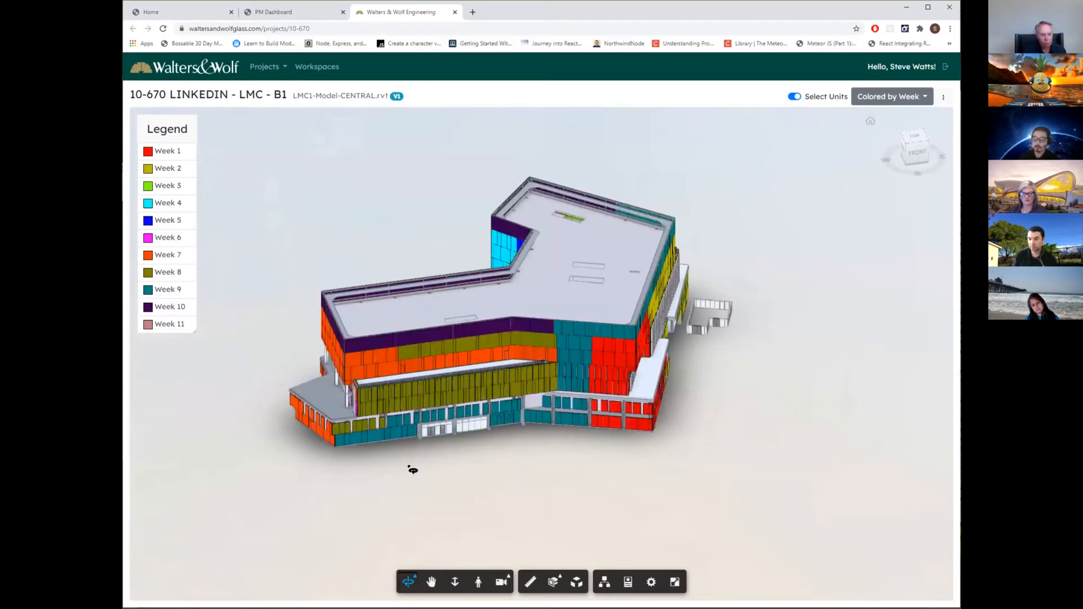
drag(412, 469, 706, 457)
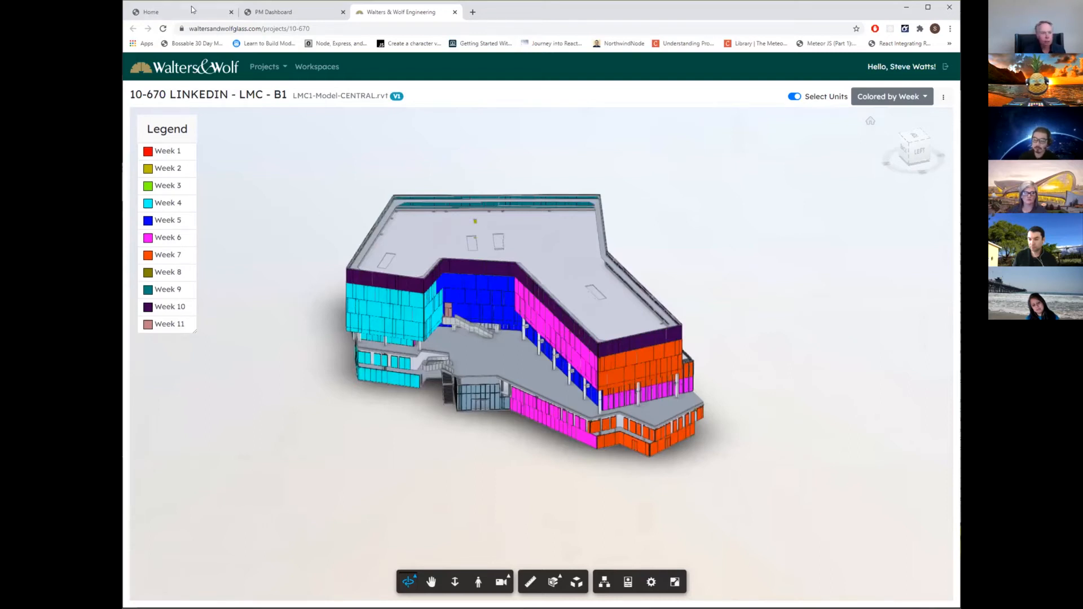
Return to the PM Dashboard and switch the current job to 10-659--PATHLINE PARK - B3.
click(275, 12)
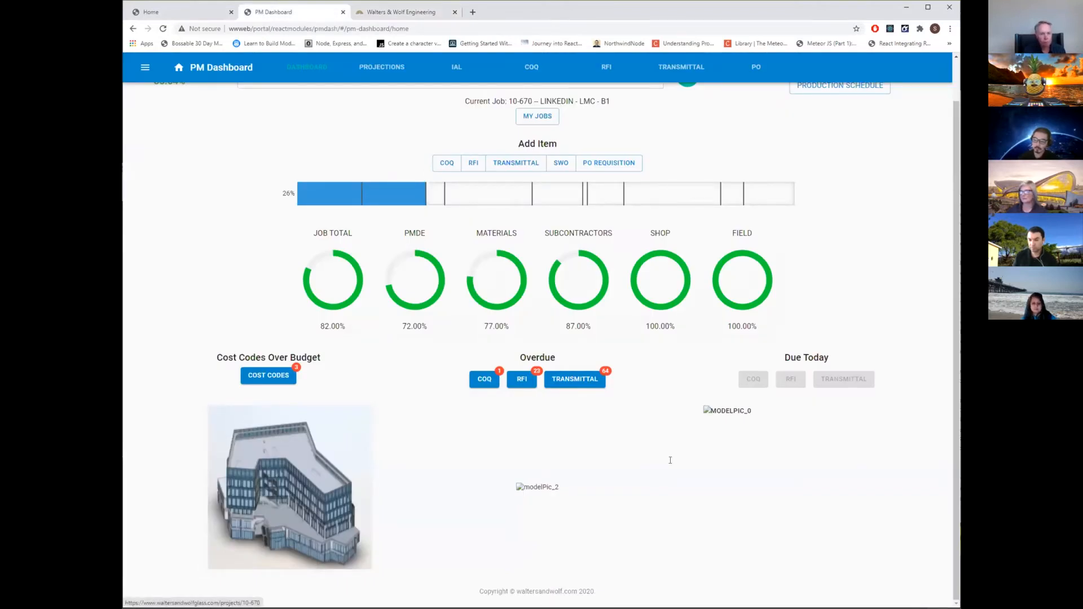
scroll(671, 461, up, 1)
click(435, 120)
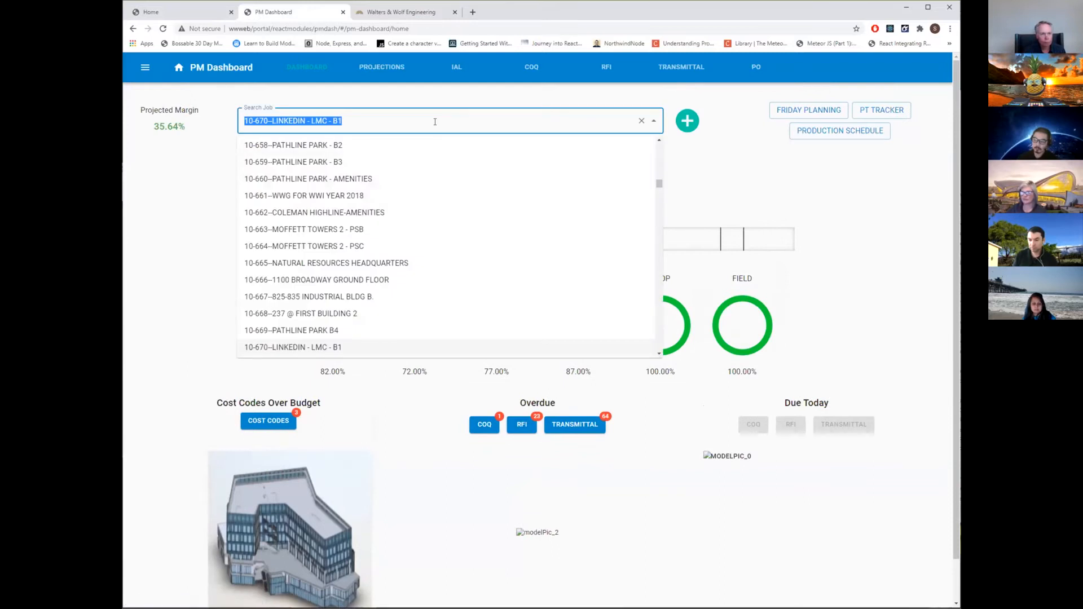
click(339, 163)
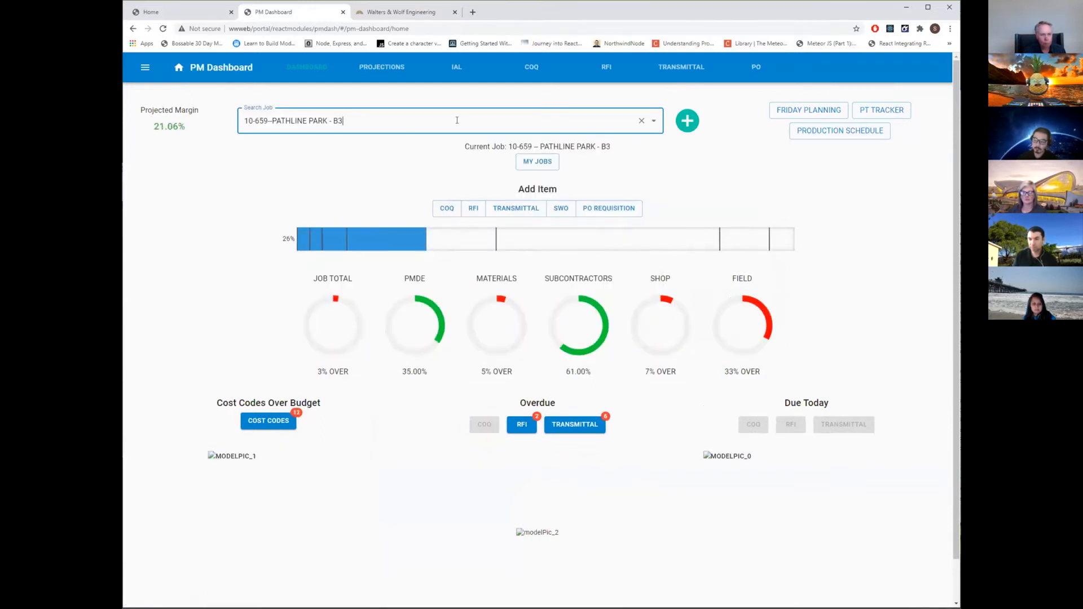
Switch the dashboard to job 10-683--LAWSON LANE WEST.
click(434, 120)
scroll(388, 271, down, 3)
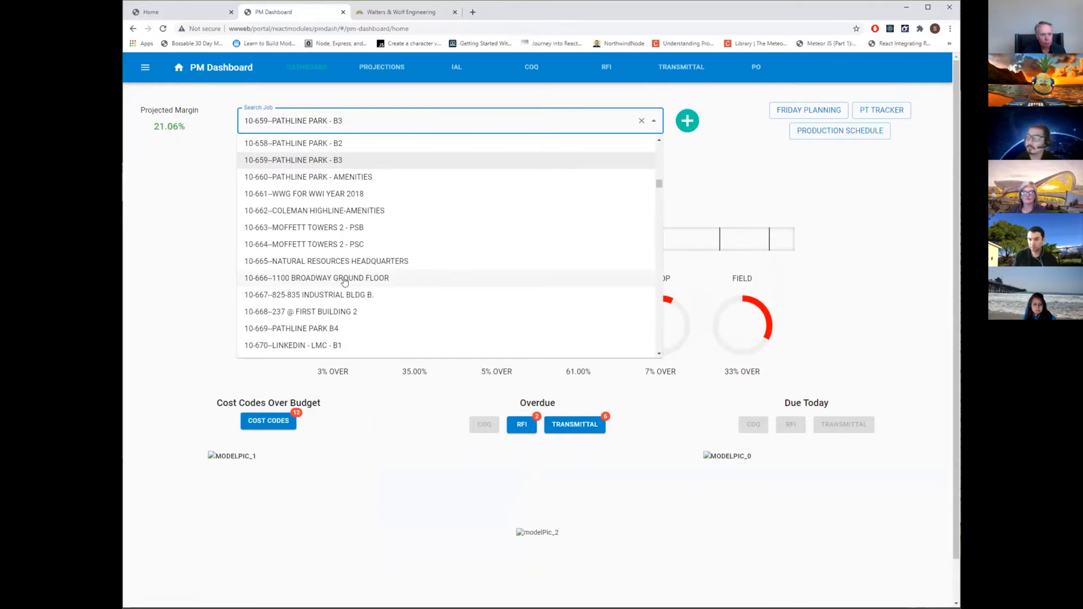
scroll(346, 282, down, 2)
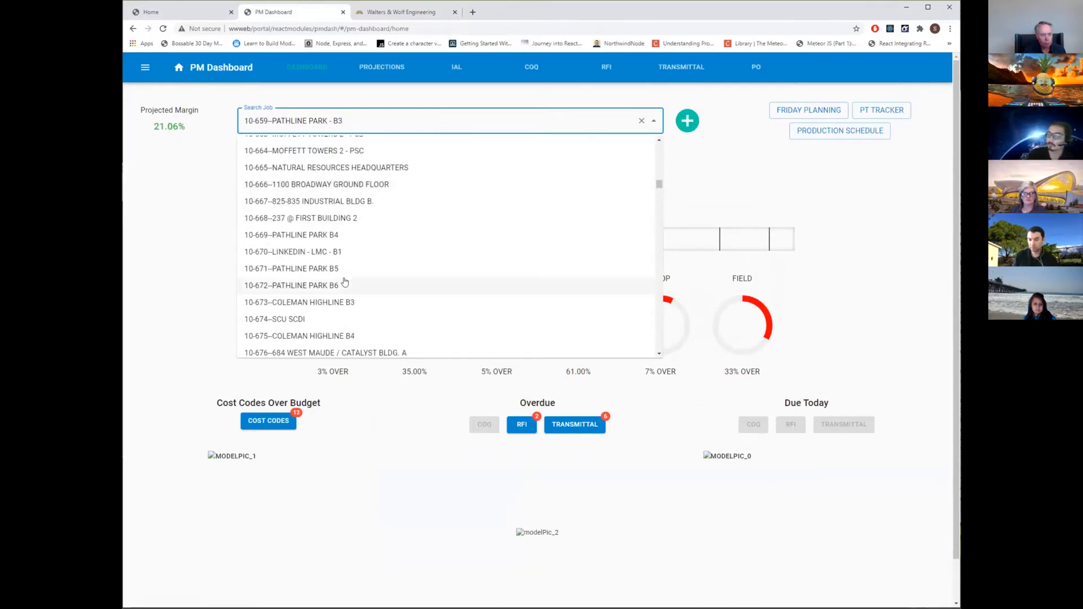
scroll(346, 283, down, 3)
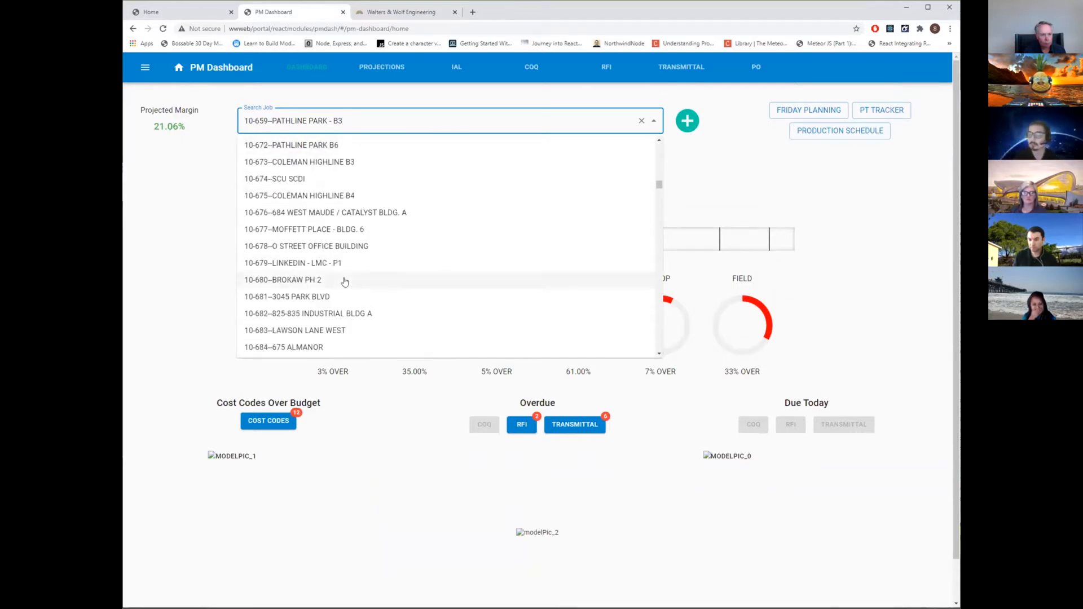
scroll(345, 282, down, 2)
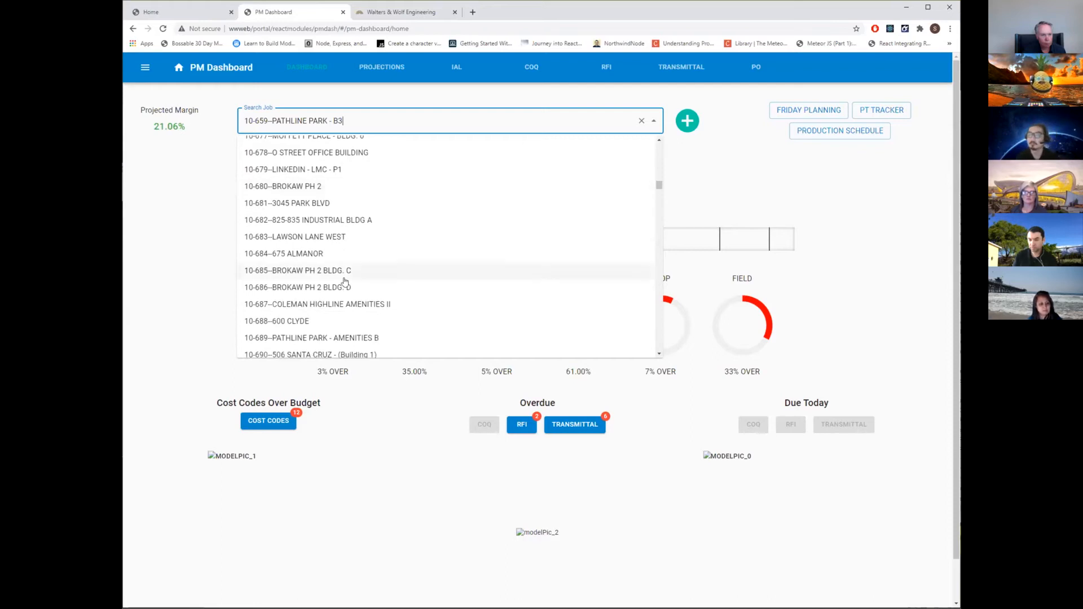
click(338, 237)
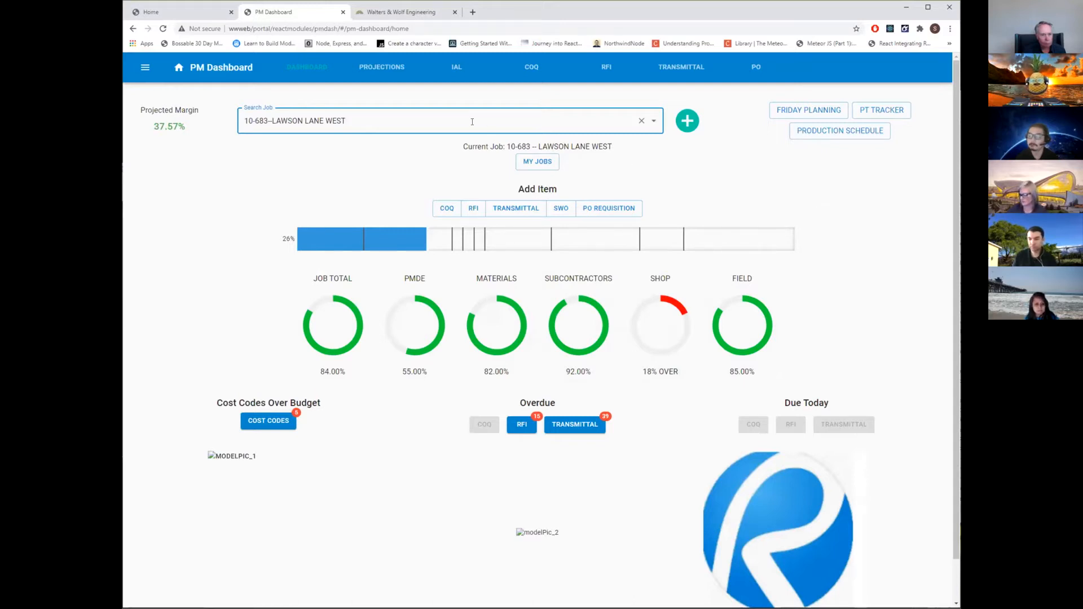
Switch the dashboard to job 10-680--BROKAW PH 2, reload the page and review the job's overview.
click(472, 121)
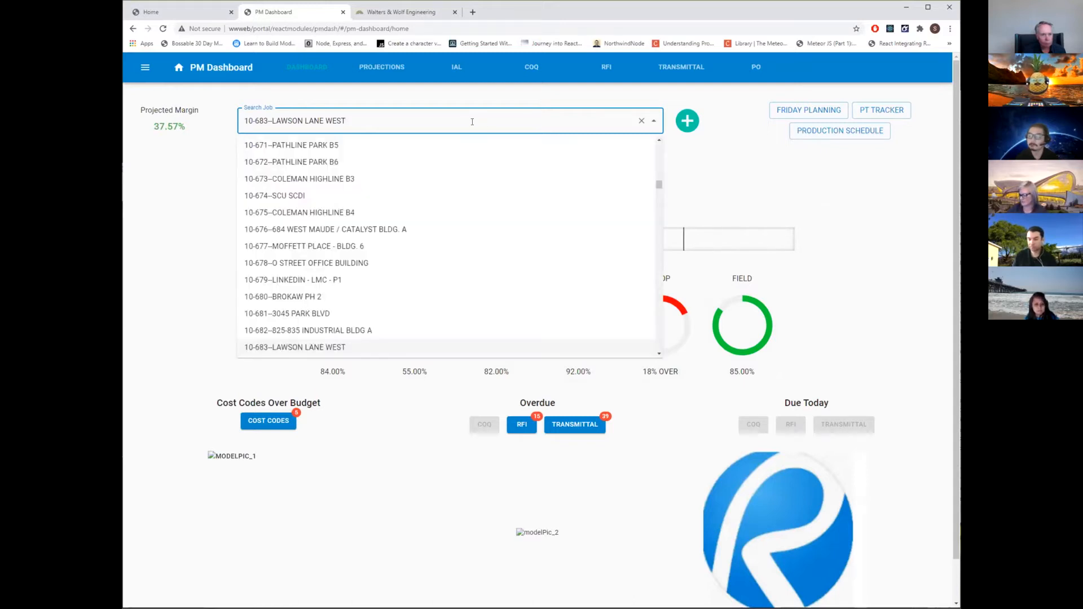
click(395, 296)
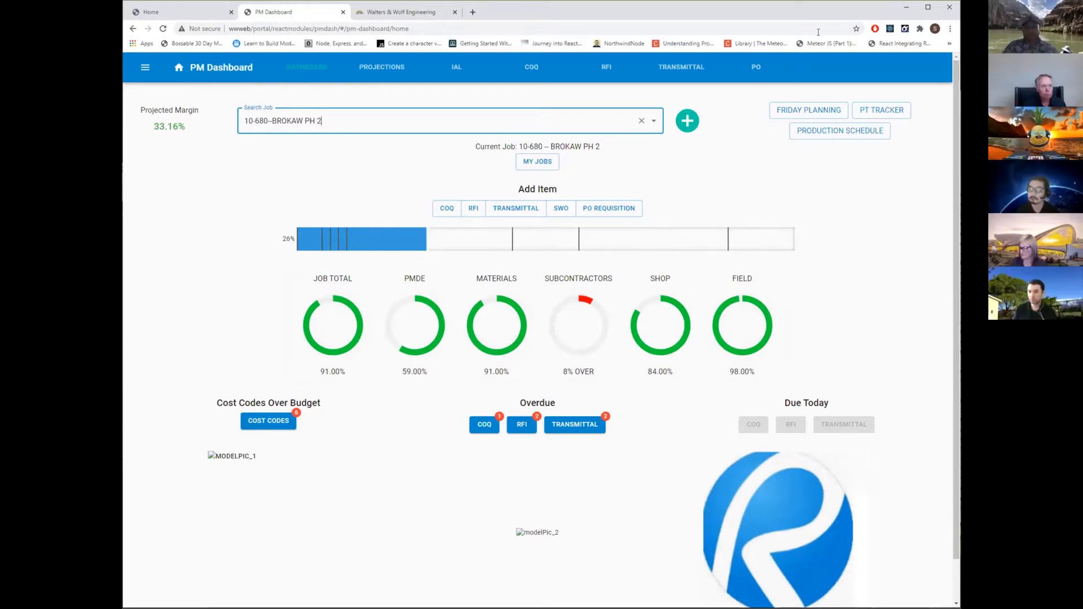
click(163, 29)
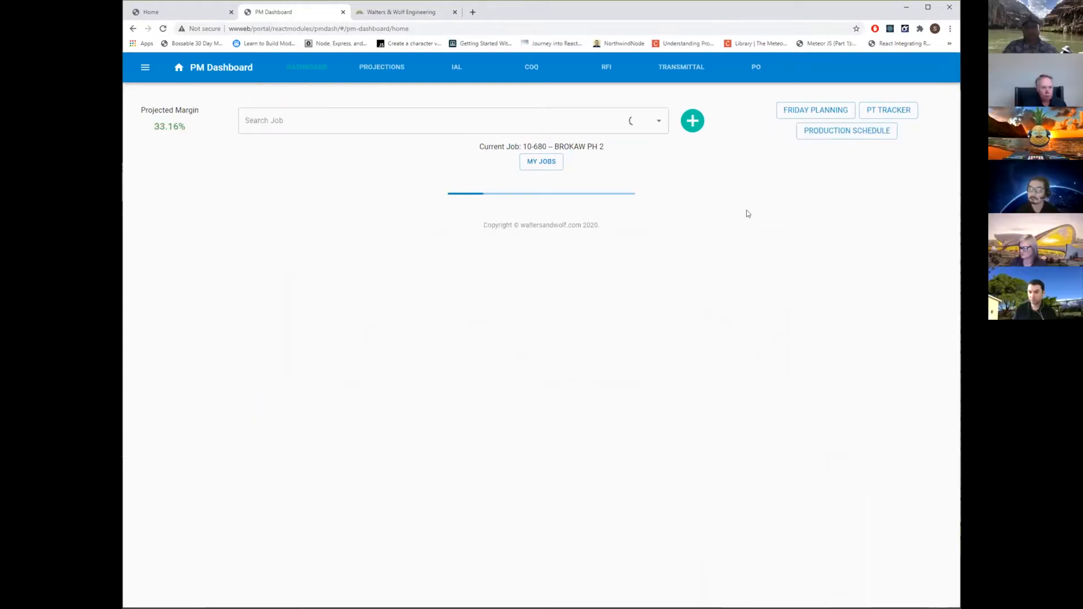
scroll(616, 379, down, 2)
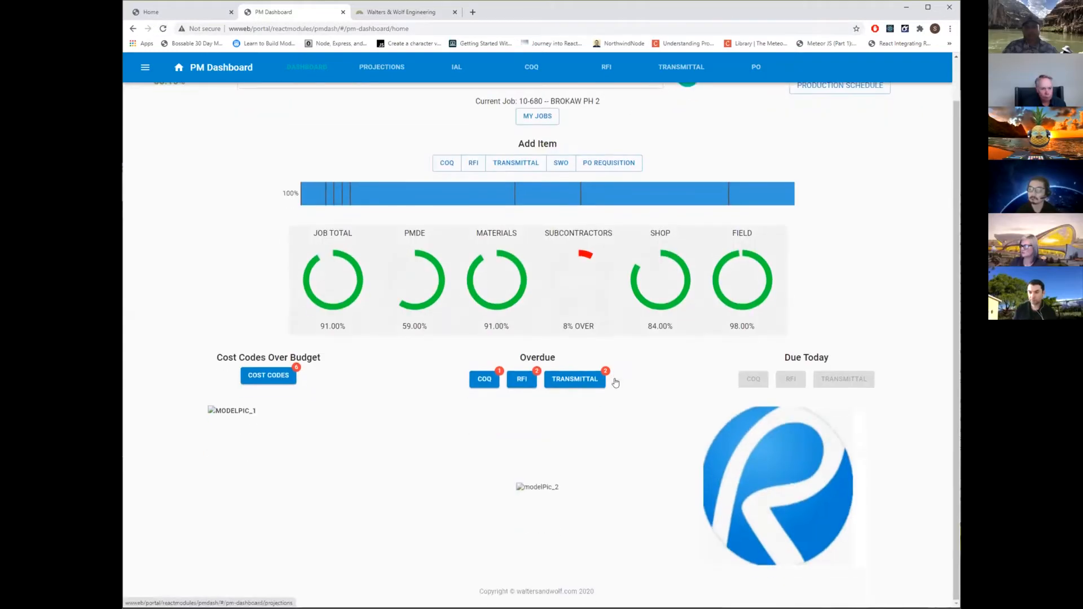
scroll(616, 382, up, 2)
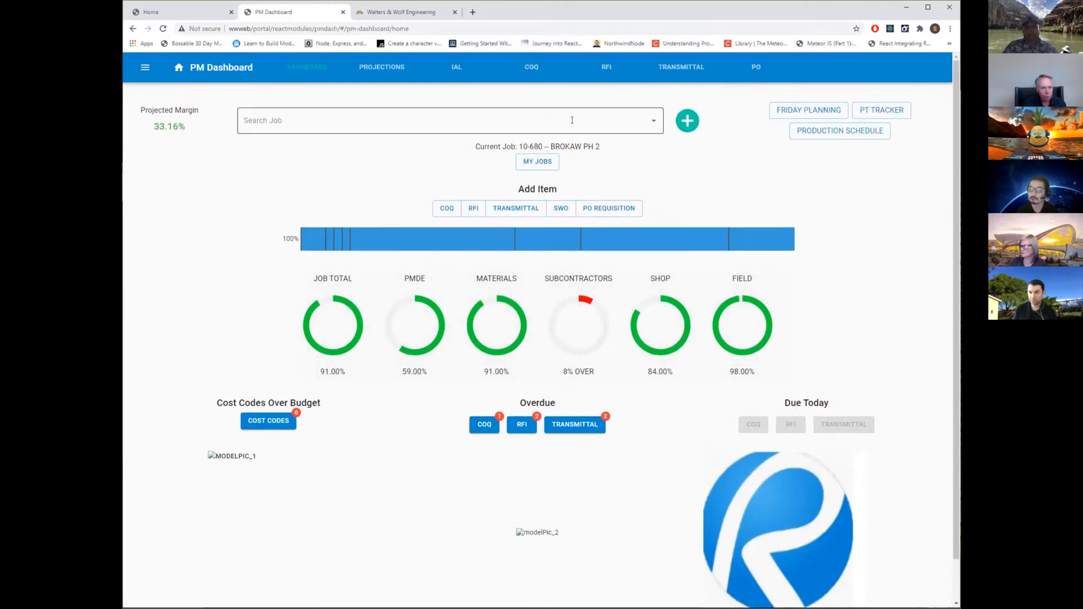
Browse the dashboard's full job list down to the jobs numbered around 10-660.
click(573, 120)
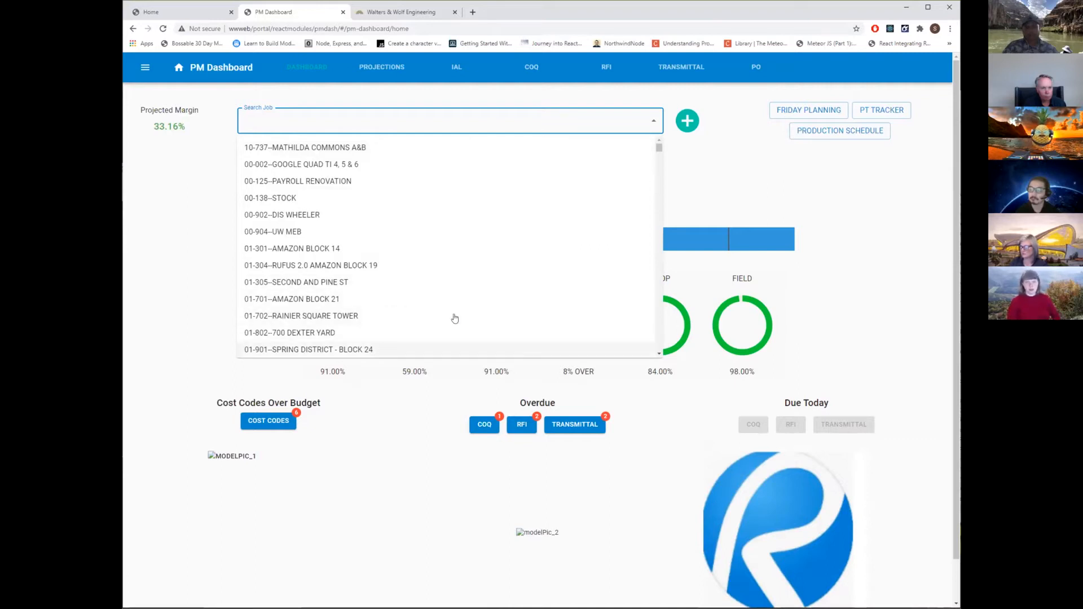
scroll(459, 277, down, 3)
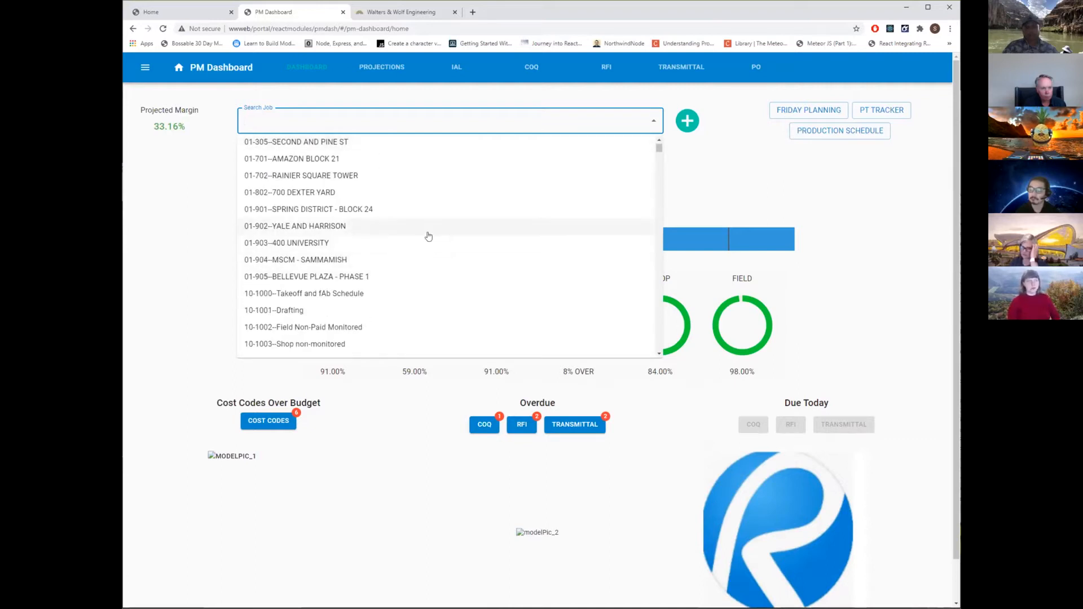
scroll(429, 236, down, 10)
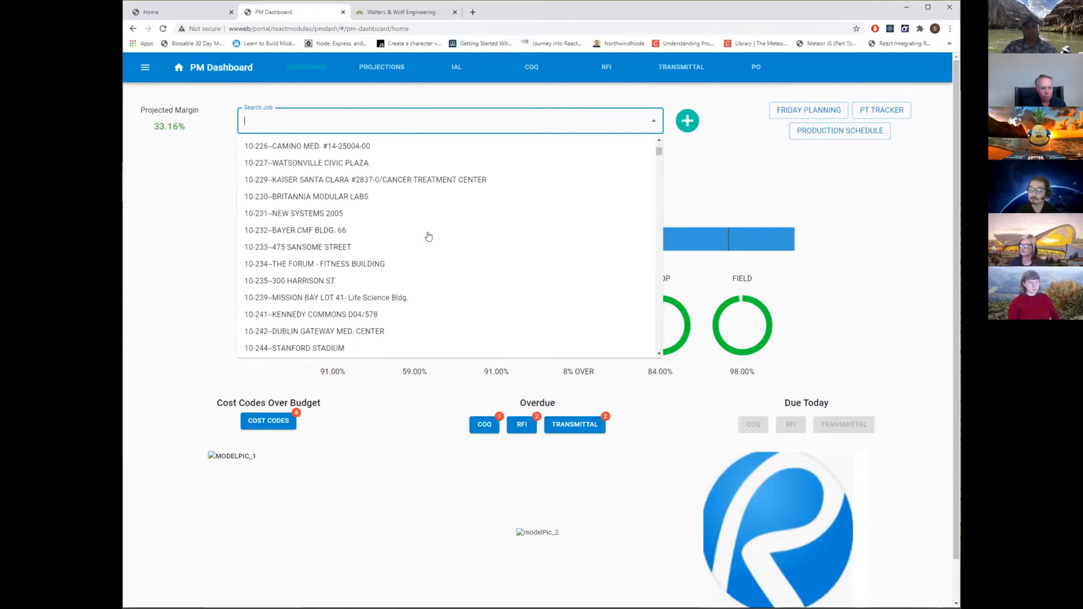
scroll(429, 237, down, 9)
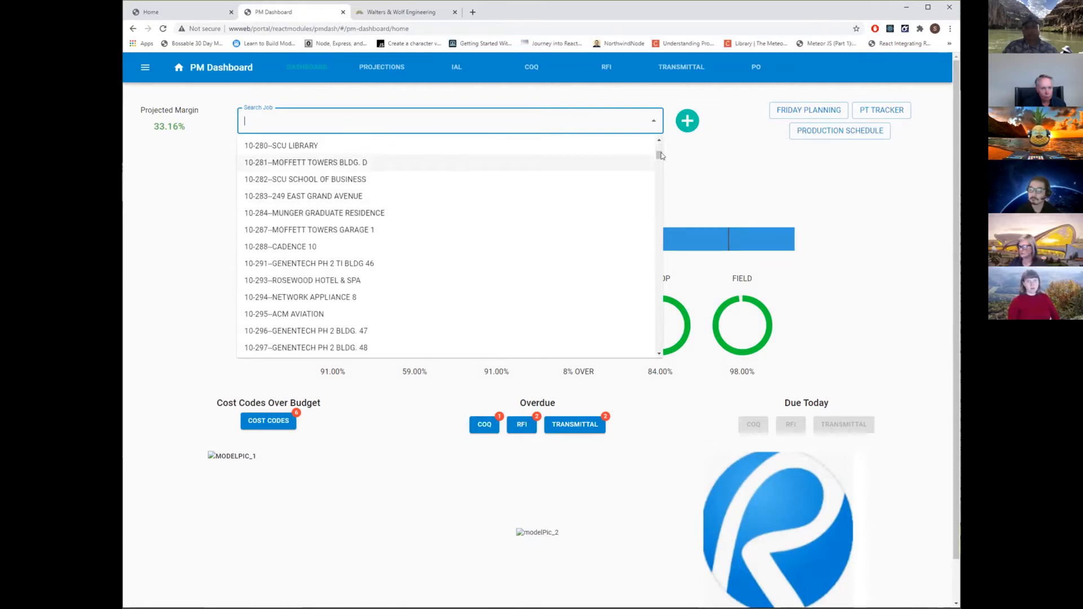
drag(662, 156, 661, 183)
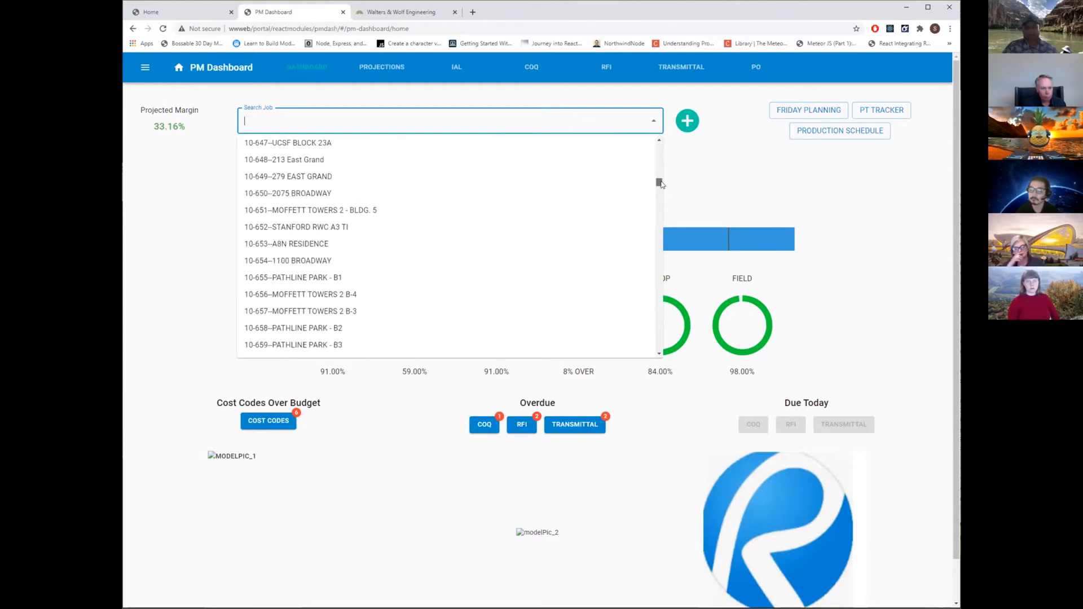
scroll(538, 247, down, 1)
scroll(538, 246, down, 2)
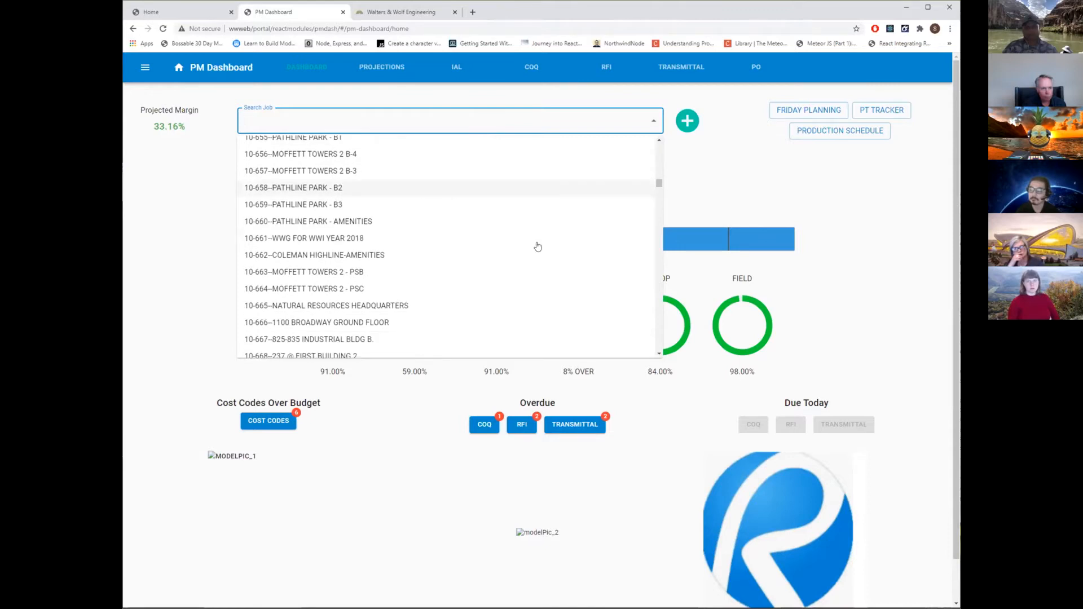
scroll(538, 246, down, 1)
Search the jobs for "mathil" and switch the current job to 10-739--MATHILDA COMMONS B.
click(327, 120)
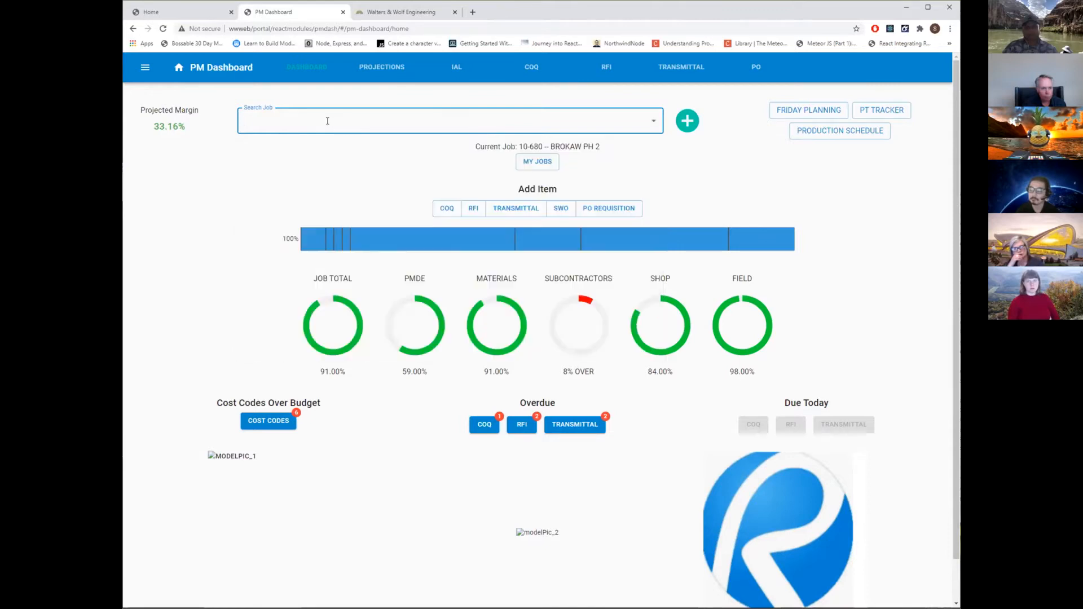
text(math)
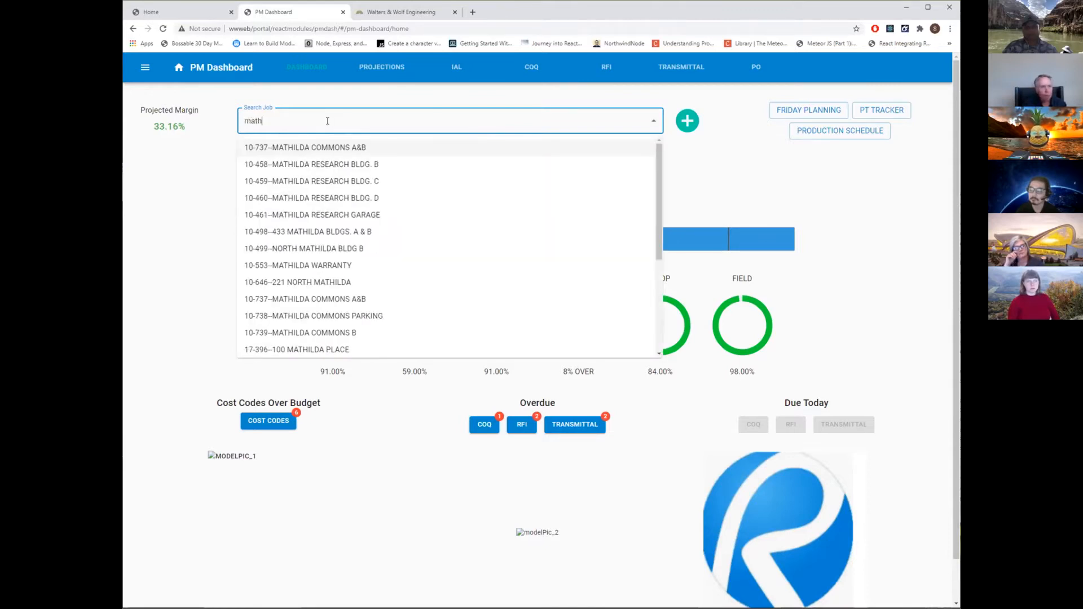
text(il)
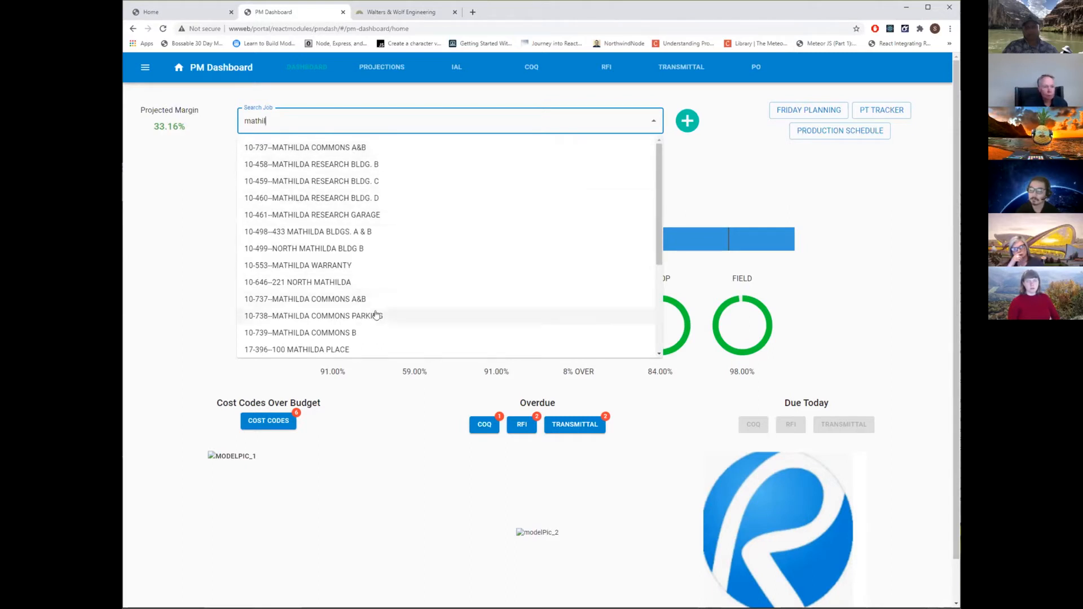
click(346, 333)
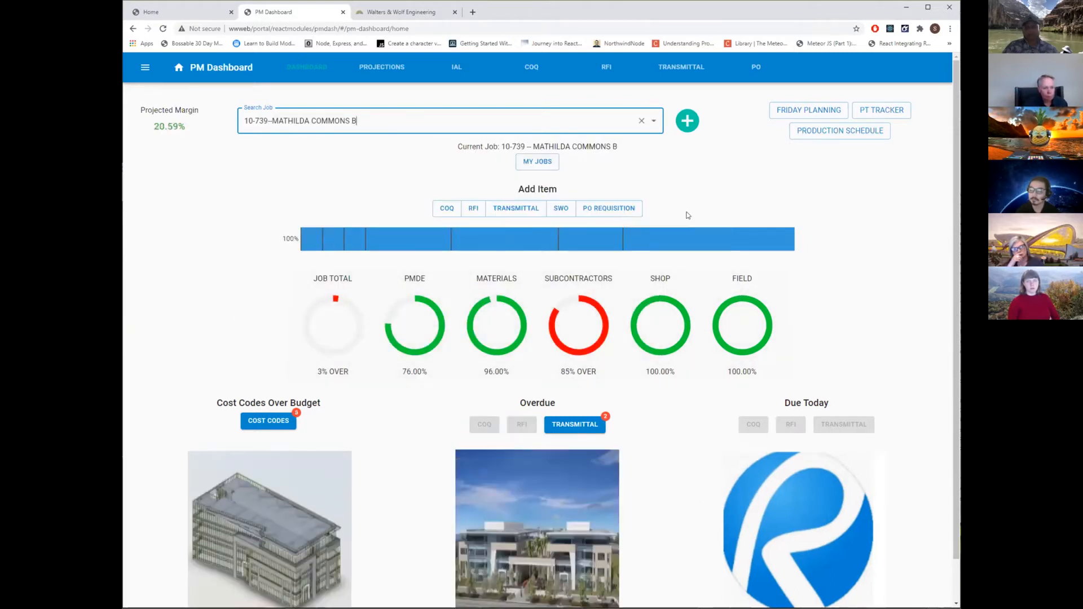
Review the Mathilda Commons B overview with its model pictures and reload the page.
scroll(696, 210, down, 1)
scroll(772, 203, up, 1)
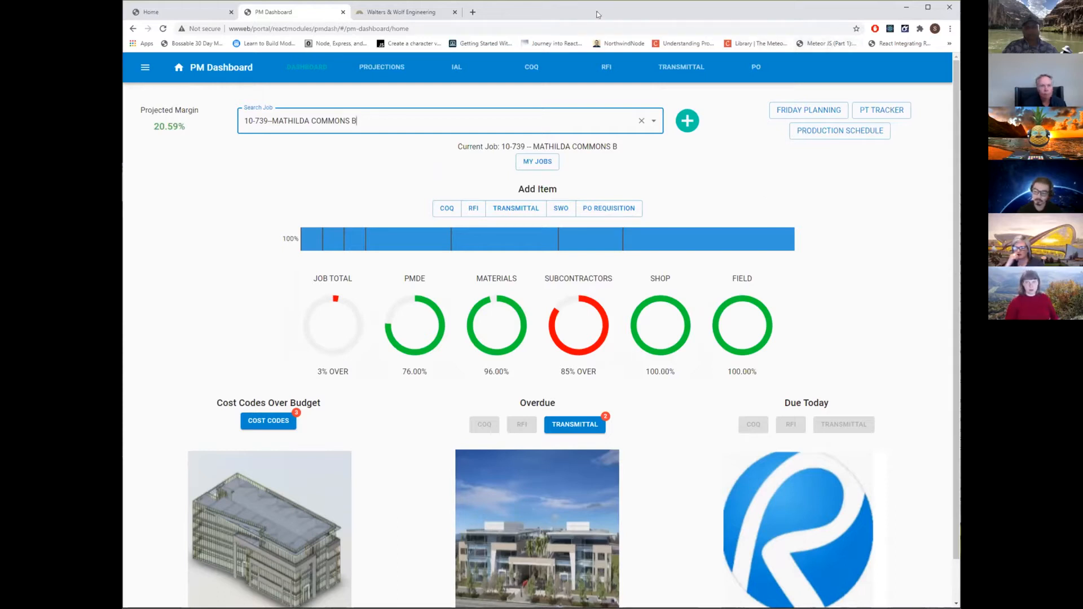
click(519, 26)
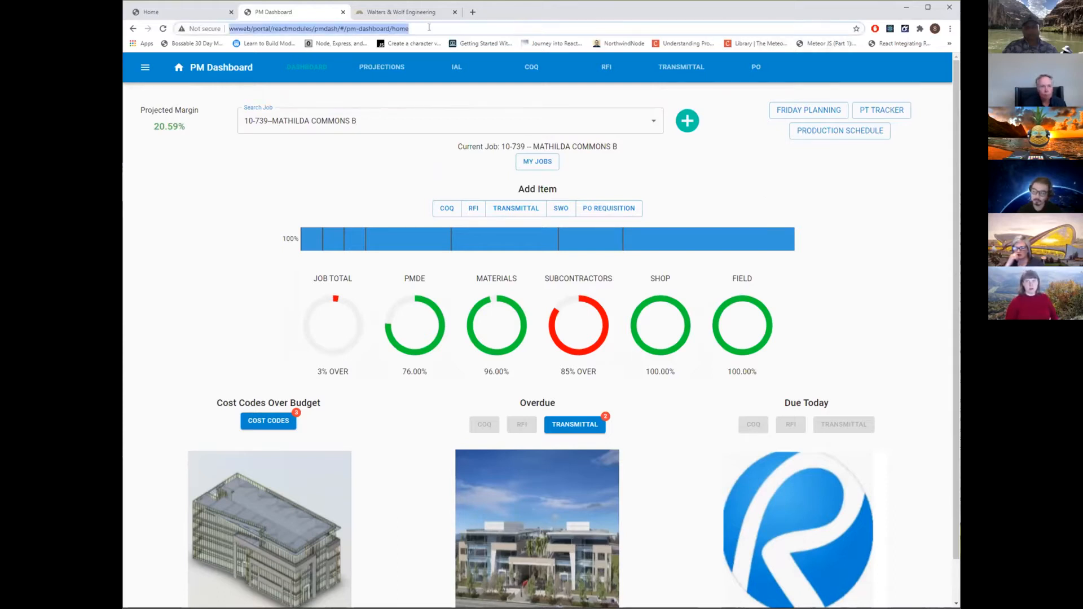
click(163, 28)
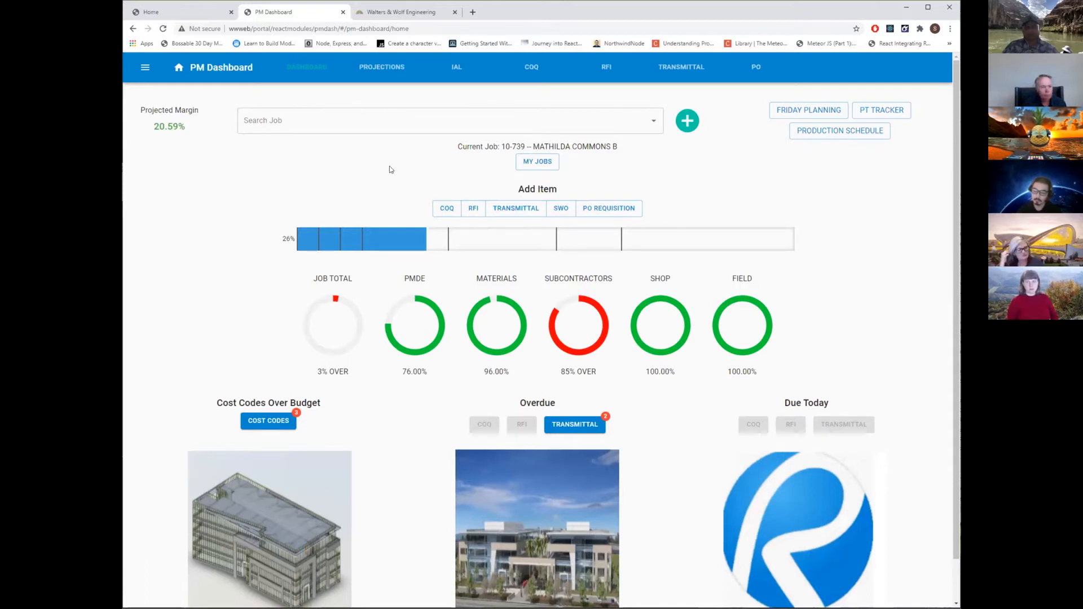
Switch to the Walters & Wolf Engineering site and open the workspace 675 ALMANOR TEST PALLET SCHEDULE 2.
click(401, 11)
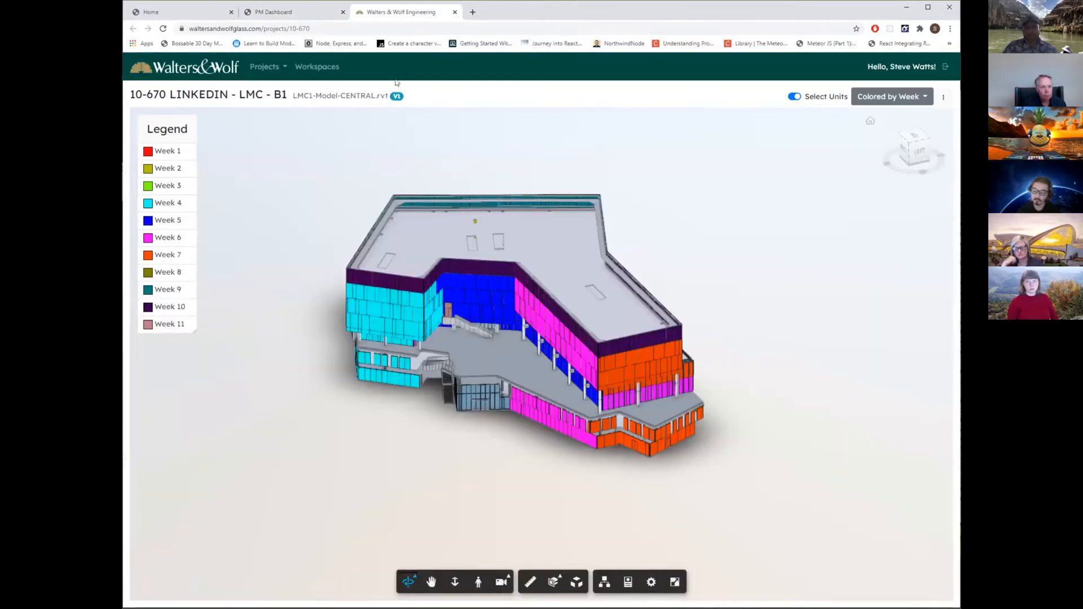
click(317, 67)
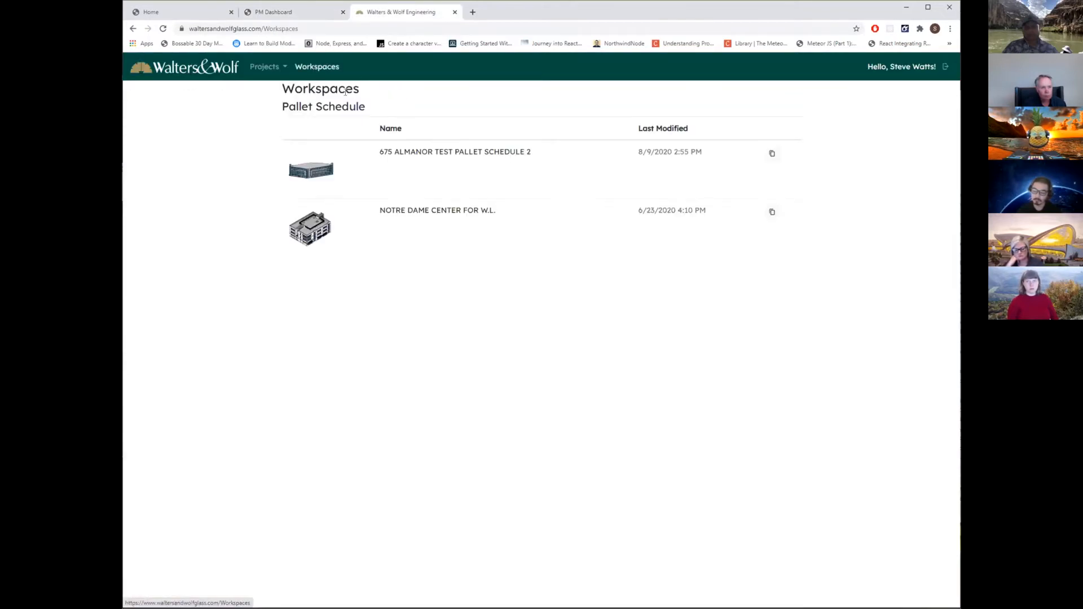
click(441, 156)
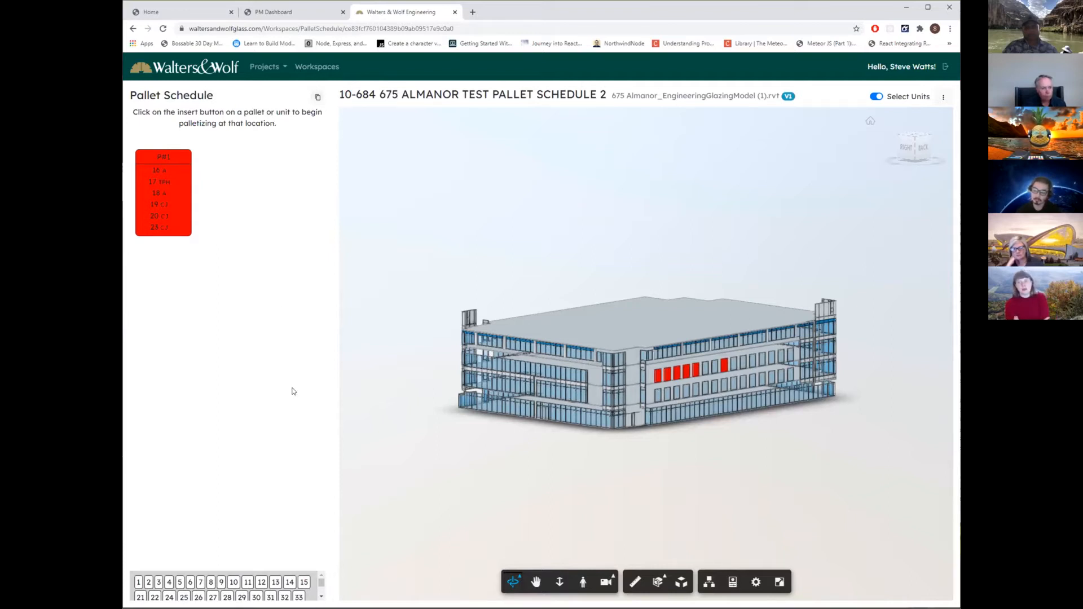
Insert a new pallet after P#1 and view its name-editing dialog without changing the name.
mouse_move(177, 163)
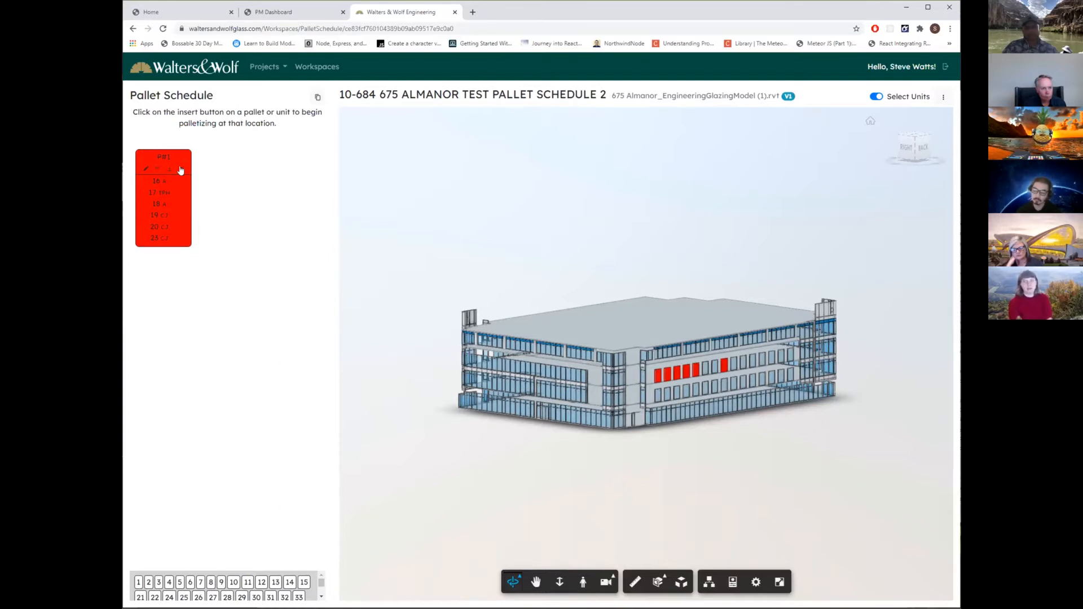
click(181, 170)
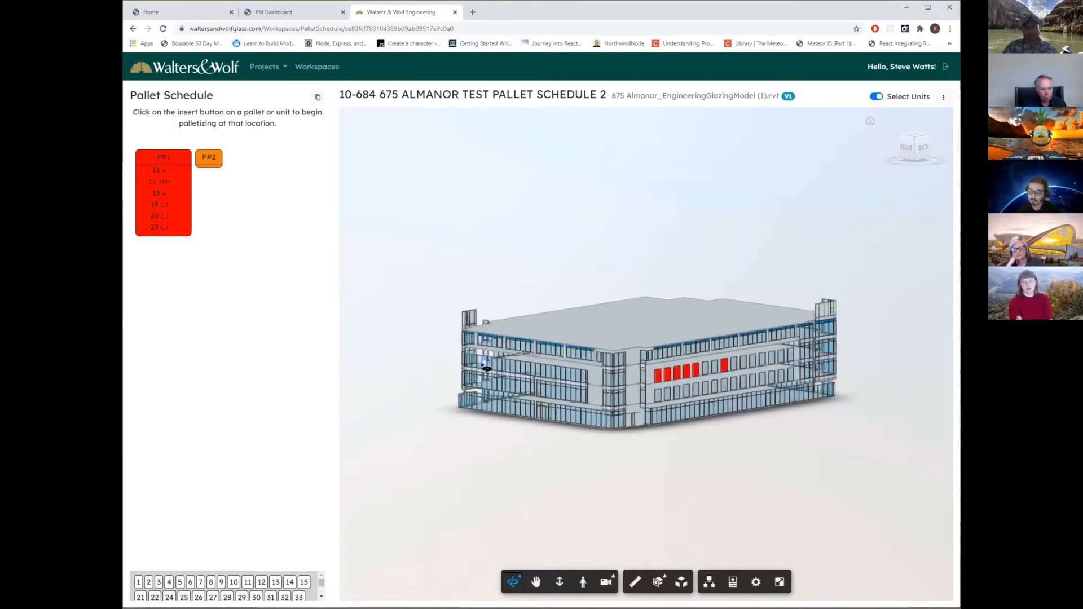
mouse_move(211, 163)
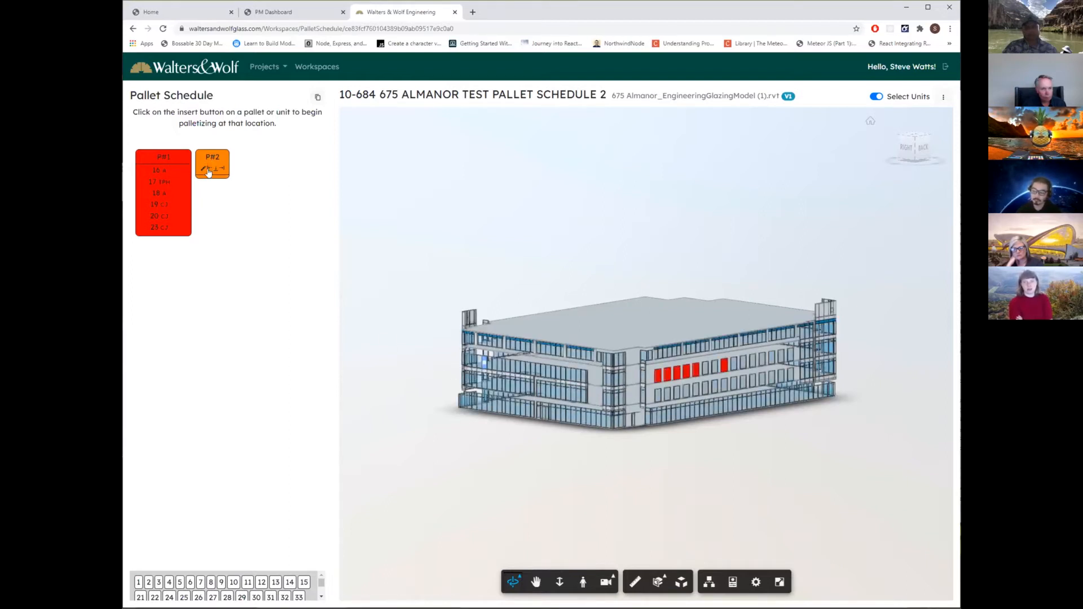
click(203, 169)
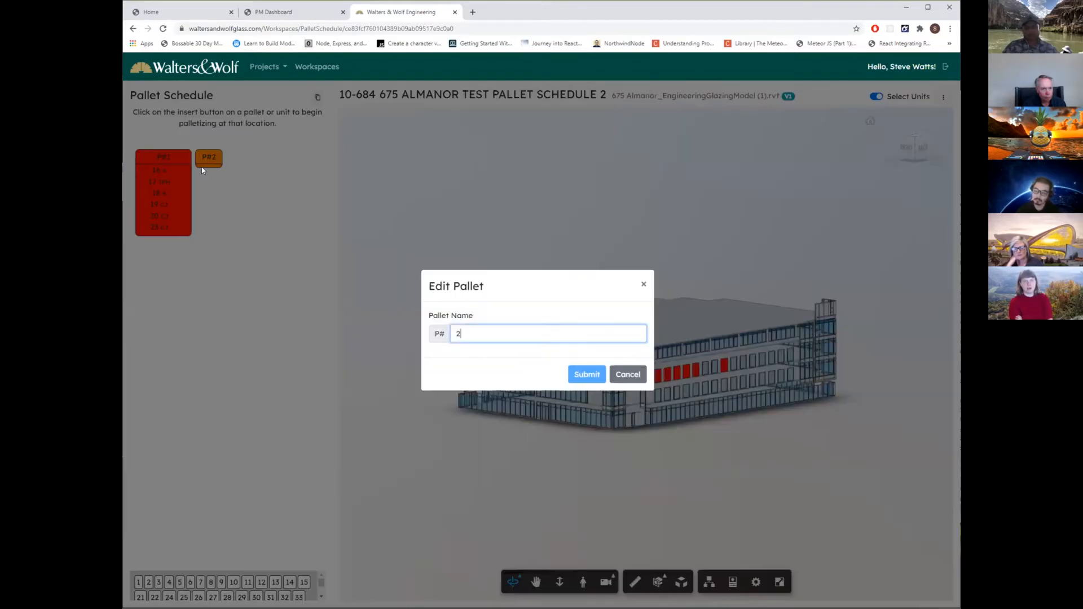
click(629, 375)
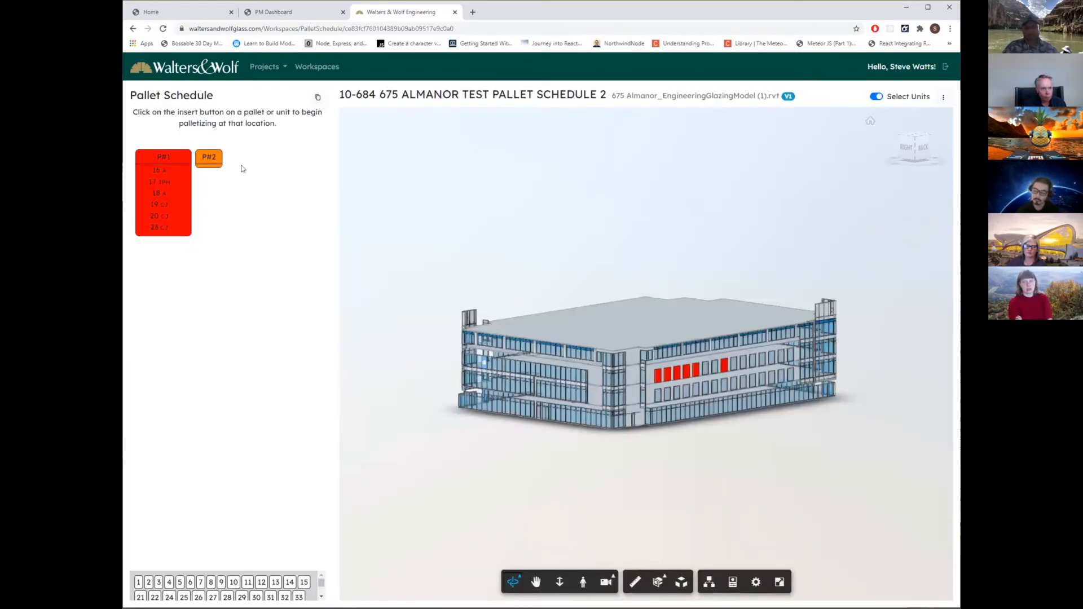
Start palletizing into P#2 and assign facade units 524, 523, 522, 521 and 539 to it from the model.
mouse_move(209, 169)
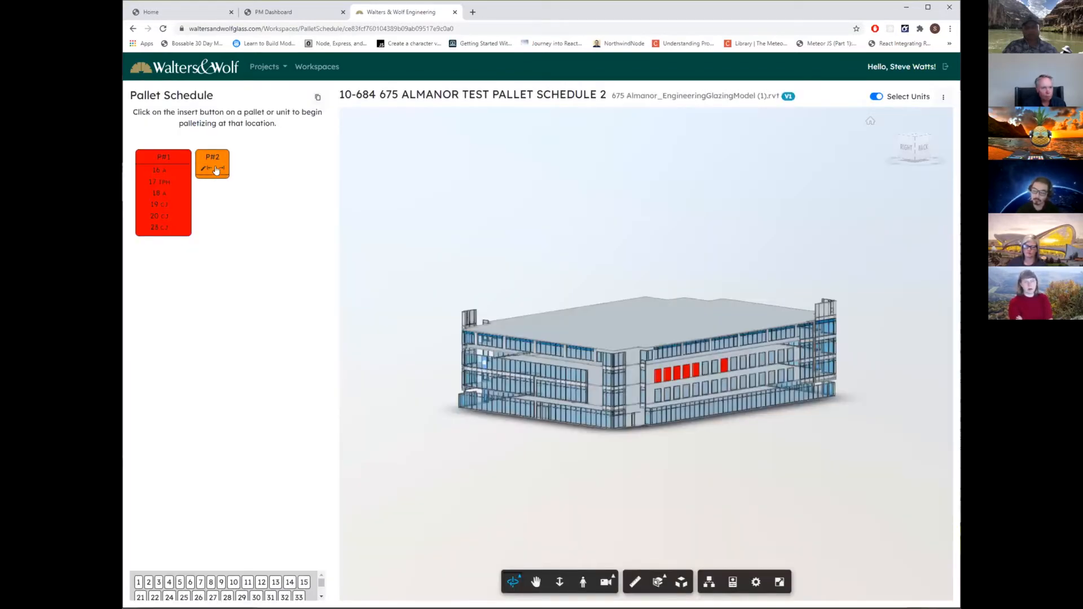
click(216, 170)
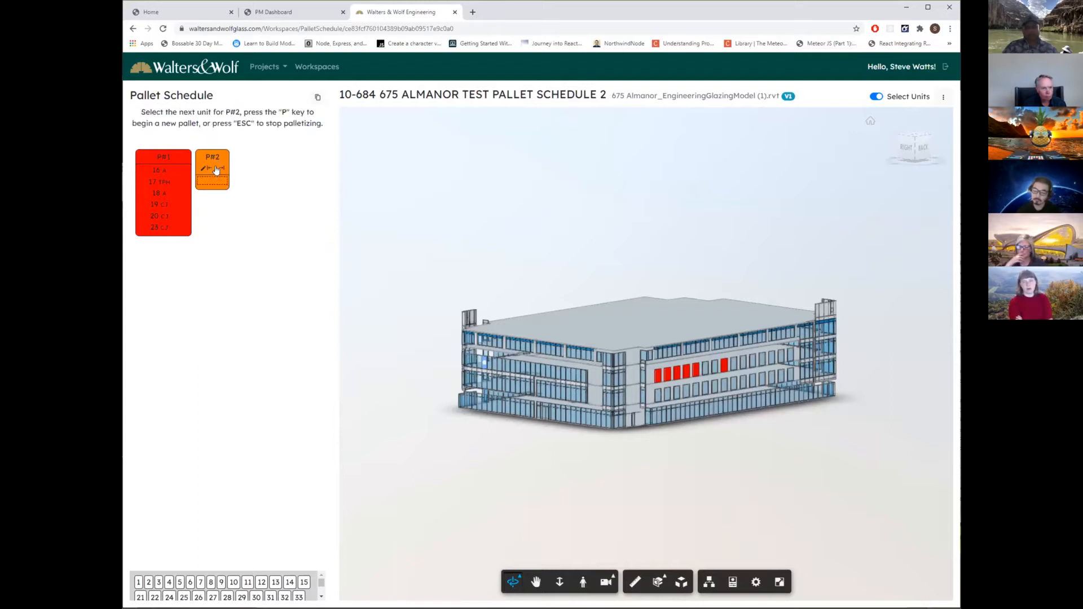
click(523, 373)
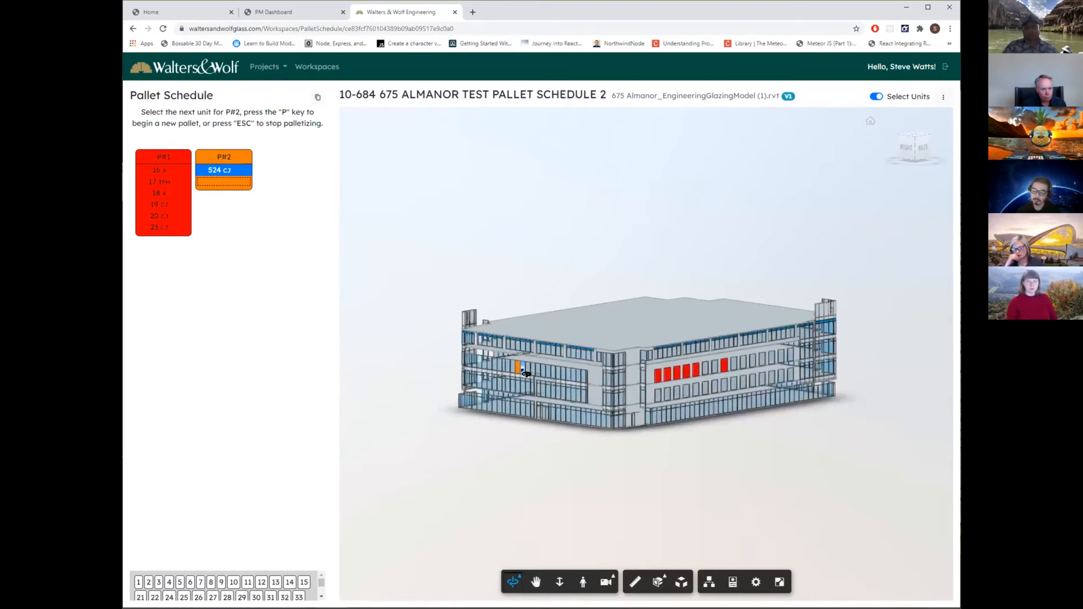
click(530, 372)
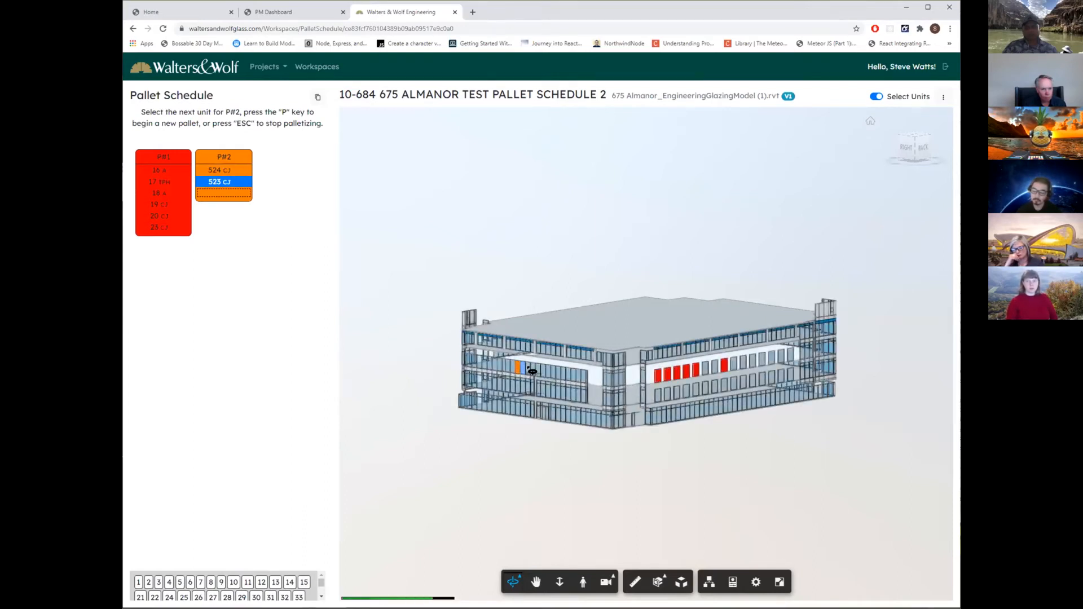
click(531, 371)
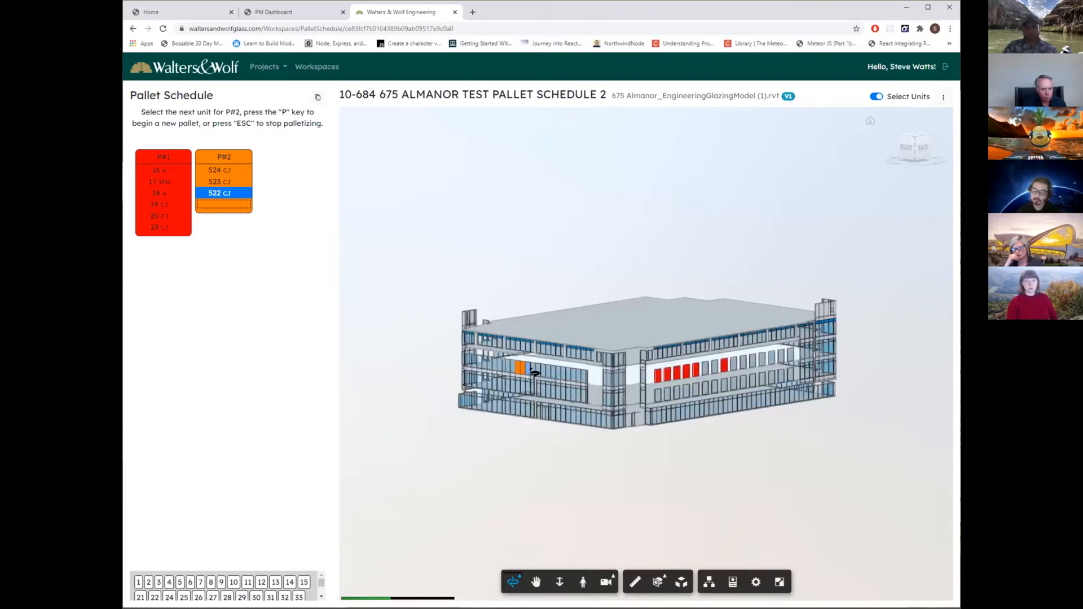
click(534, 372)
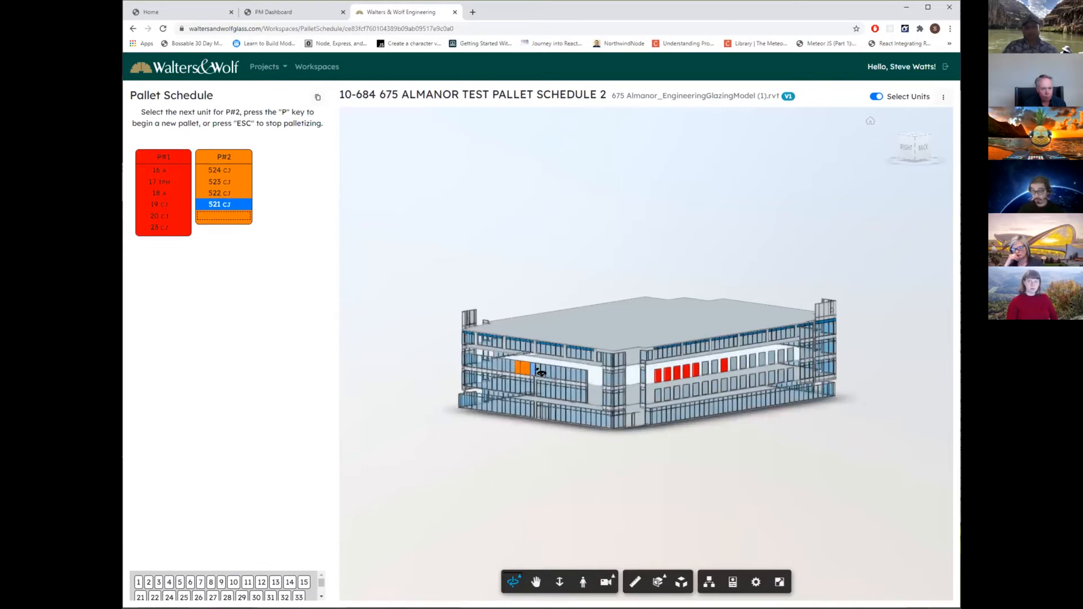
click(540, 372)
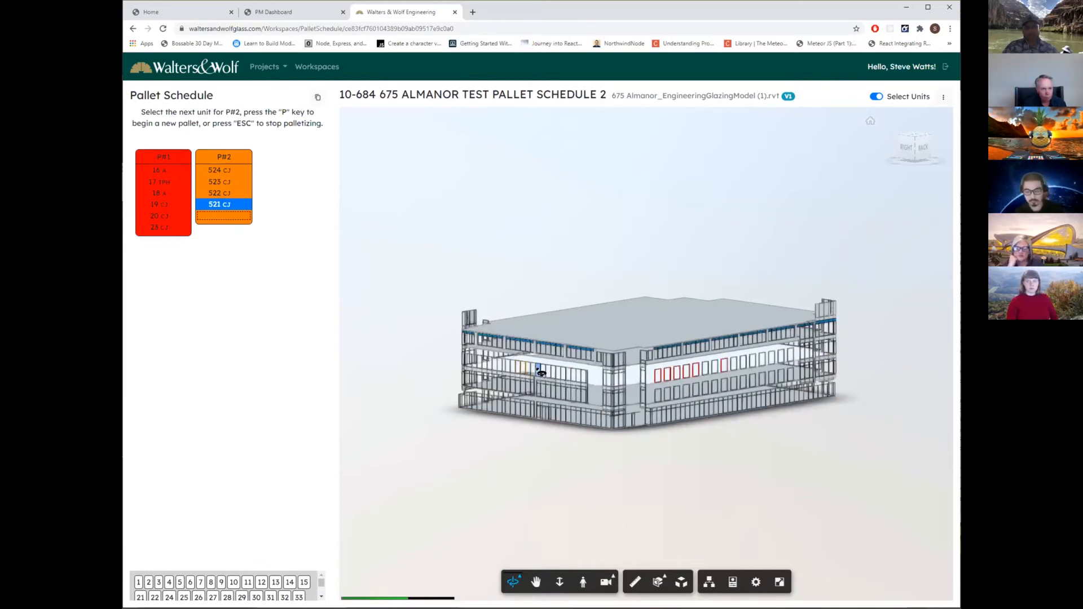
Insert a third pallet after P#2 and assign units 502, 501, 500 and 499 on the floor below to it.
mouse_move(245, 164)
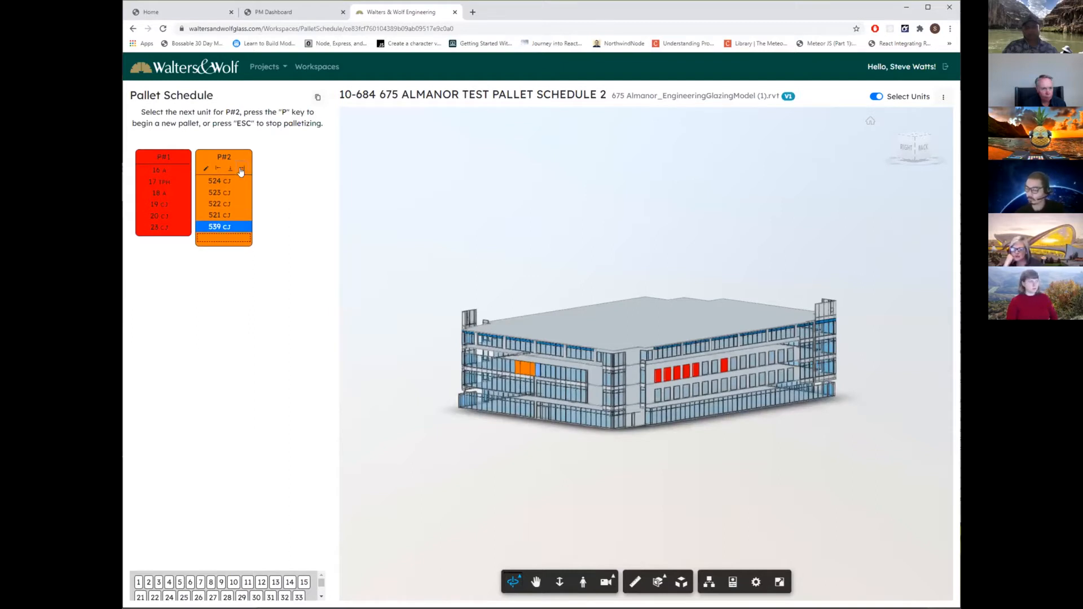
click(241, 170)
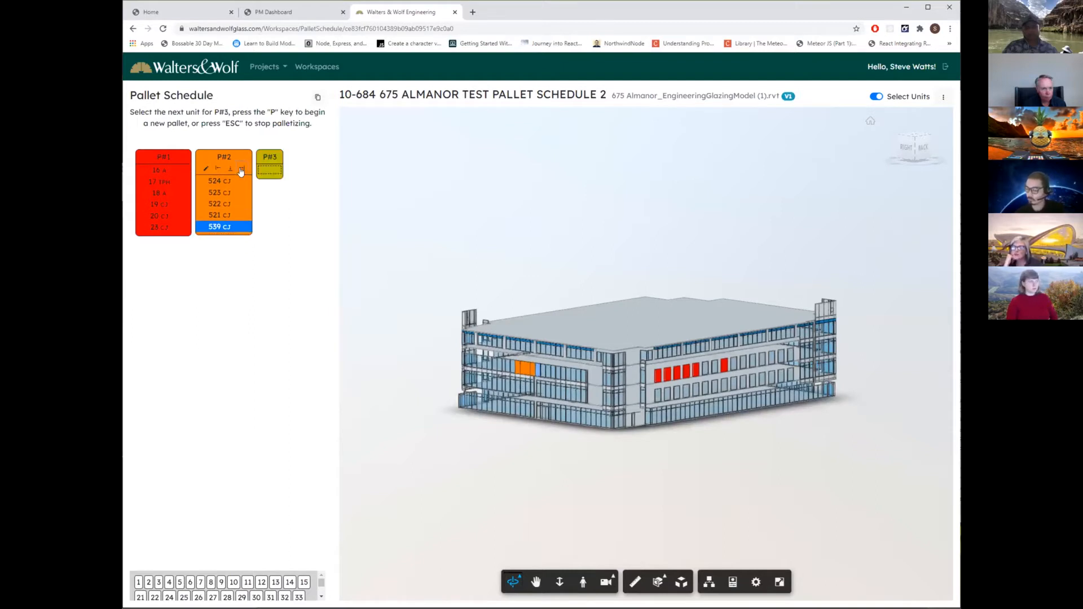
click(501, 386)
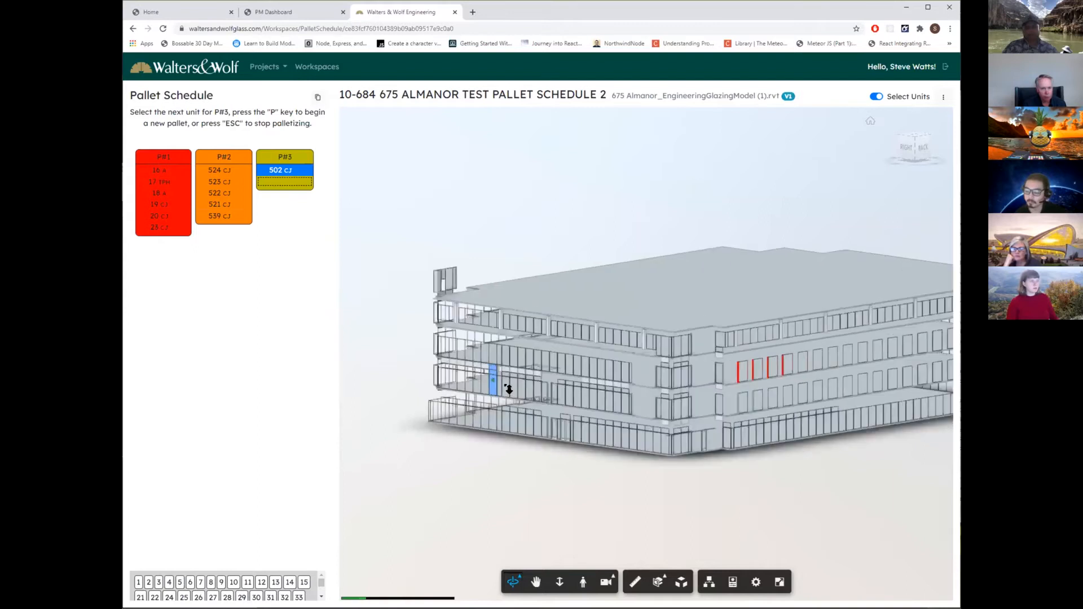
scroll(506, 387, up, 5)
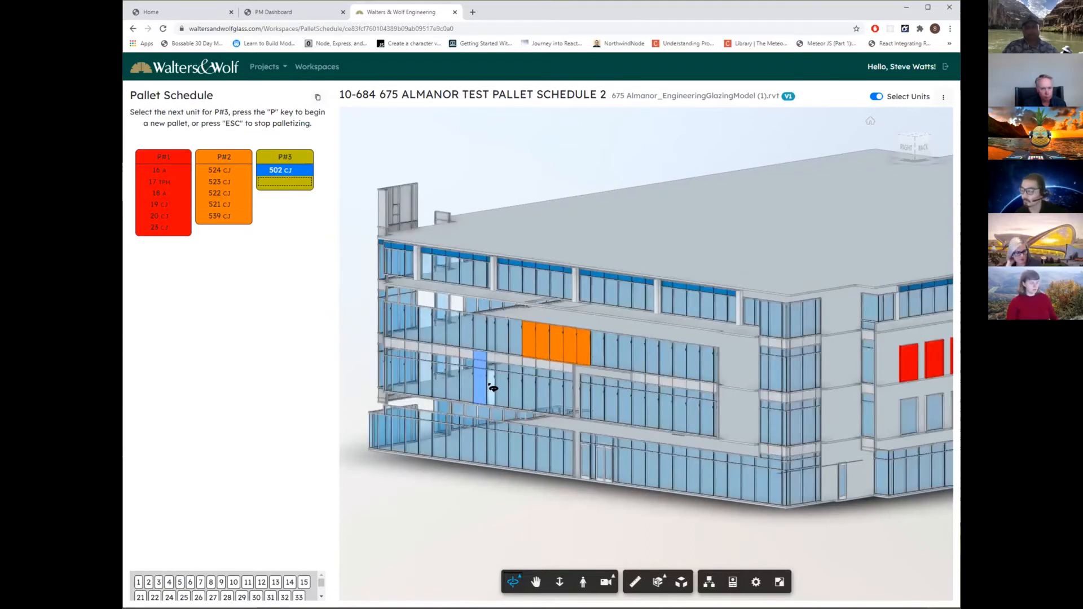
click(491, 387)
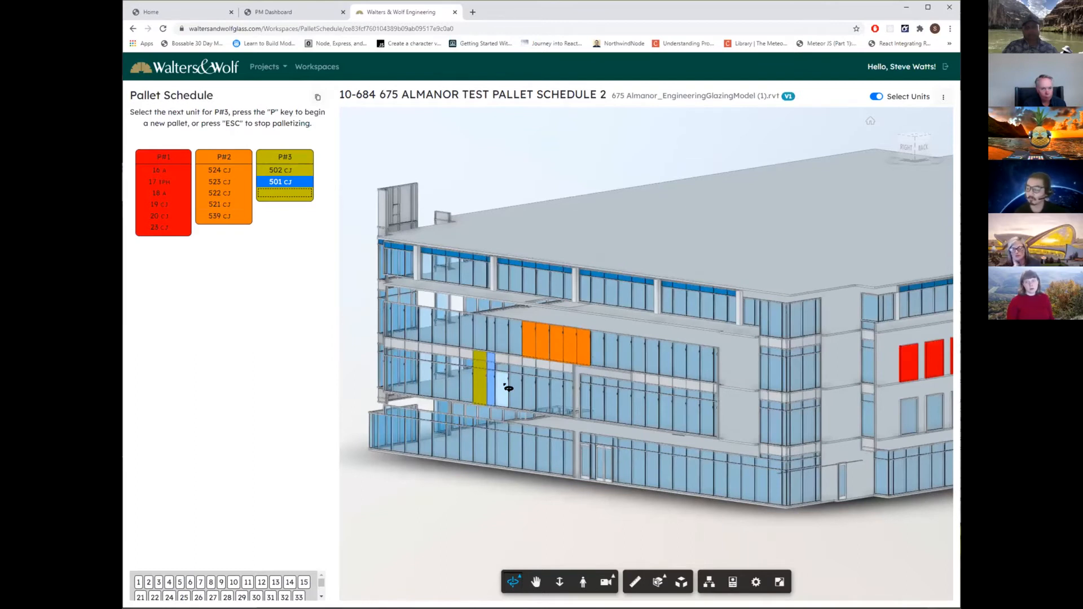
click(508, 387)
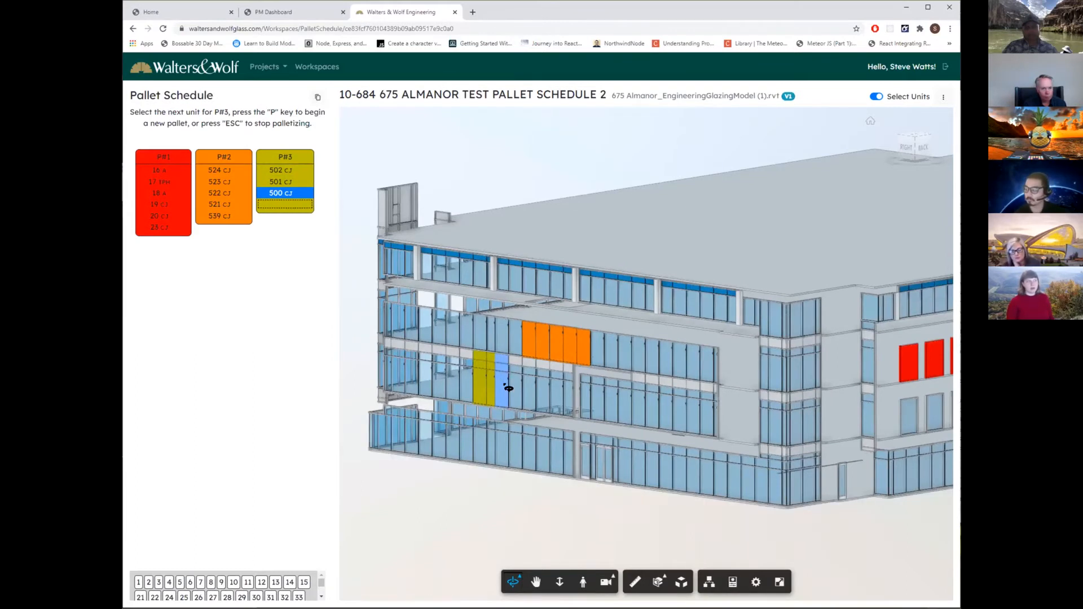
click(521, 388)
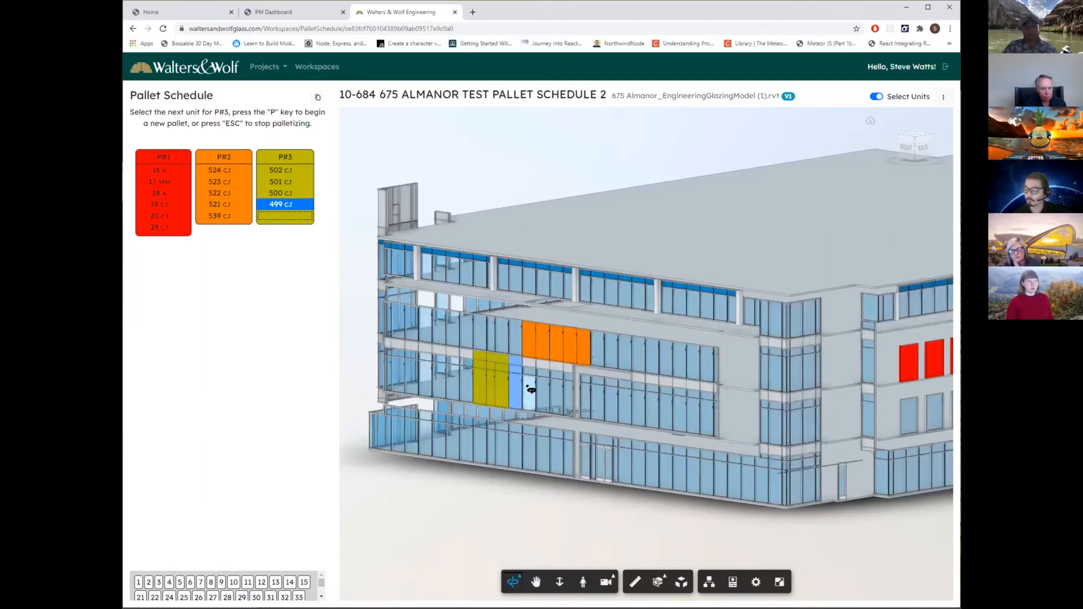
Add unit 498 to P#3, and start pallet P#4 with units 497, 496, 495, 513 and 512 from the same floor.
click(530, 388)
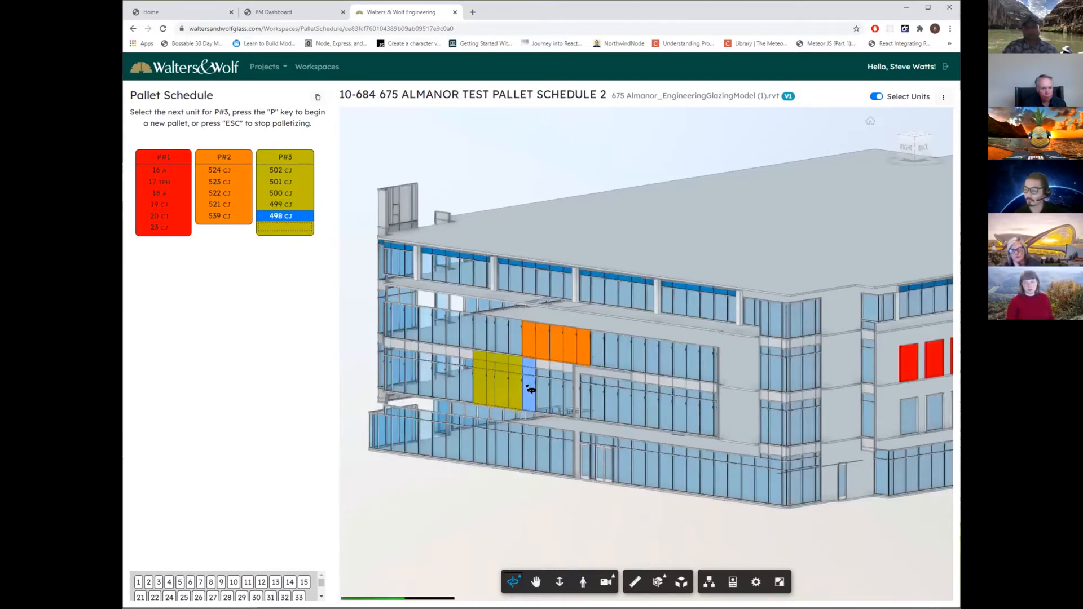
mouse_move(295, 153)
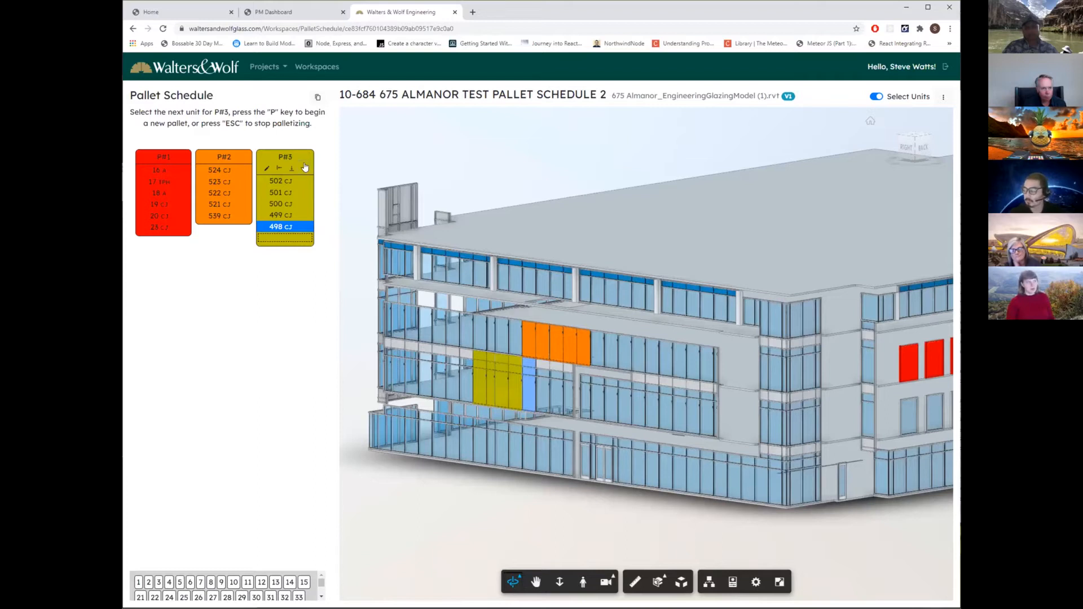
key(p)
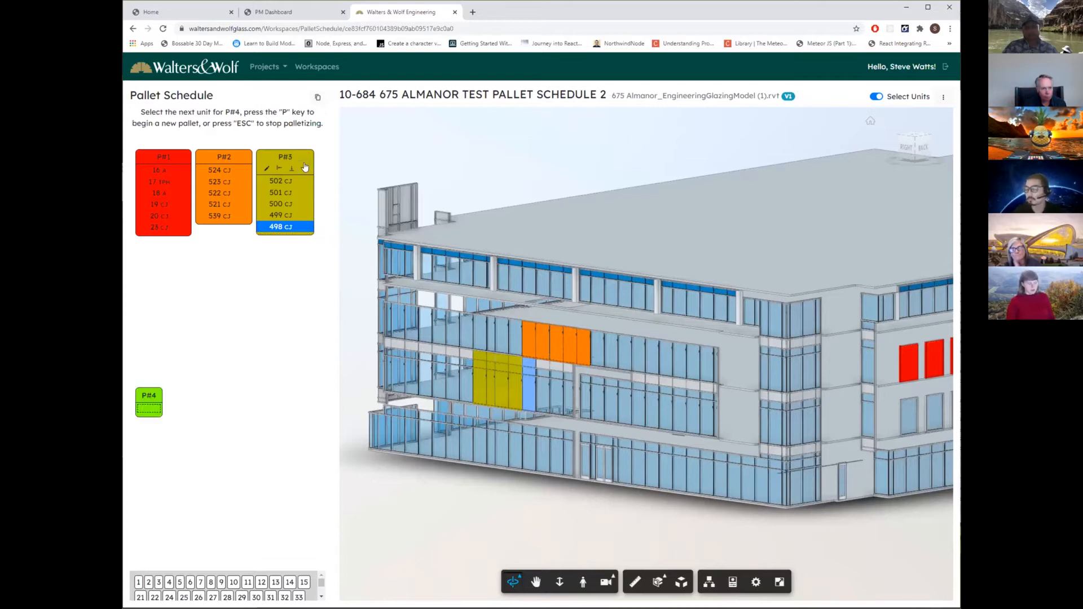
click(543, 398)
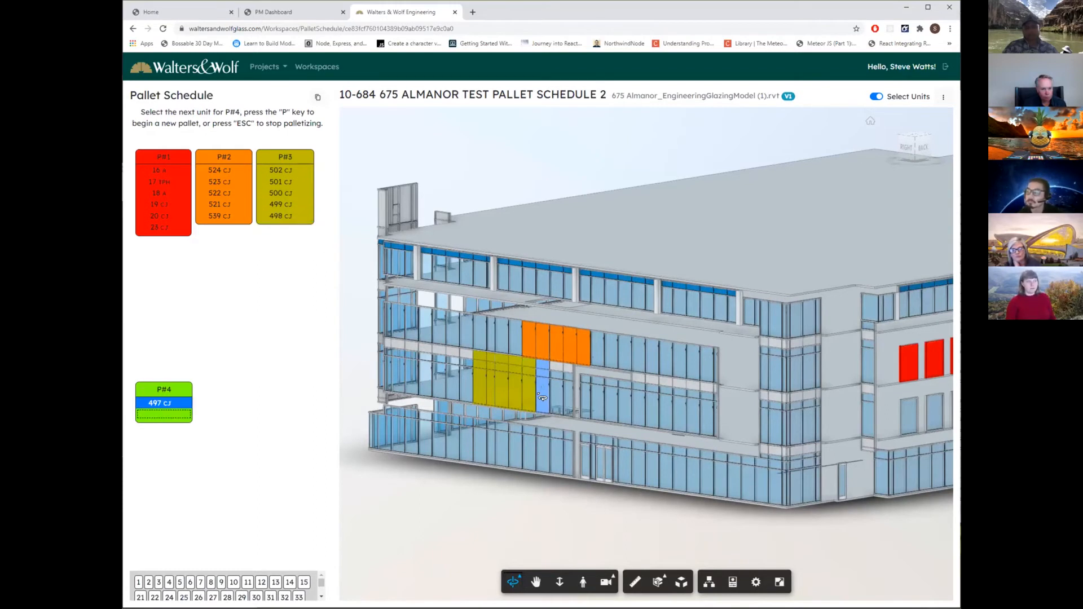
click(560, 399)
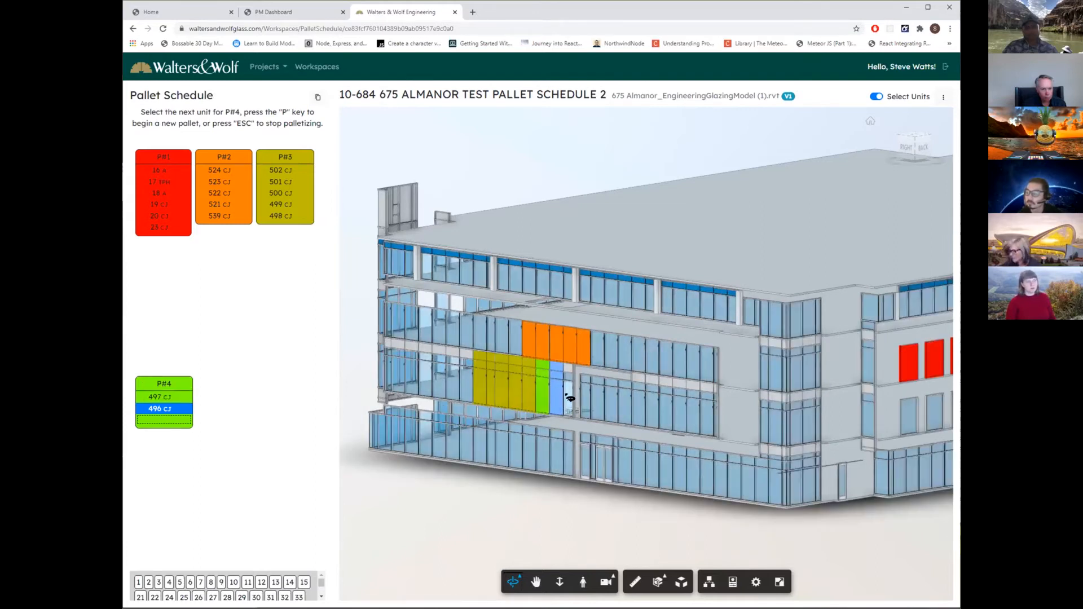
click(570, 398)
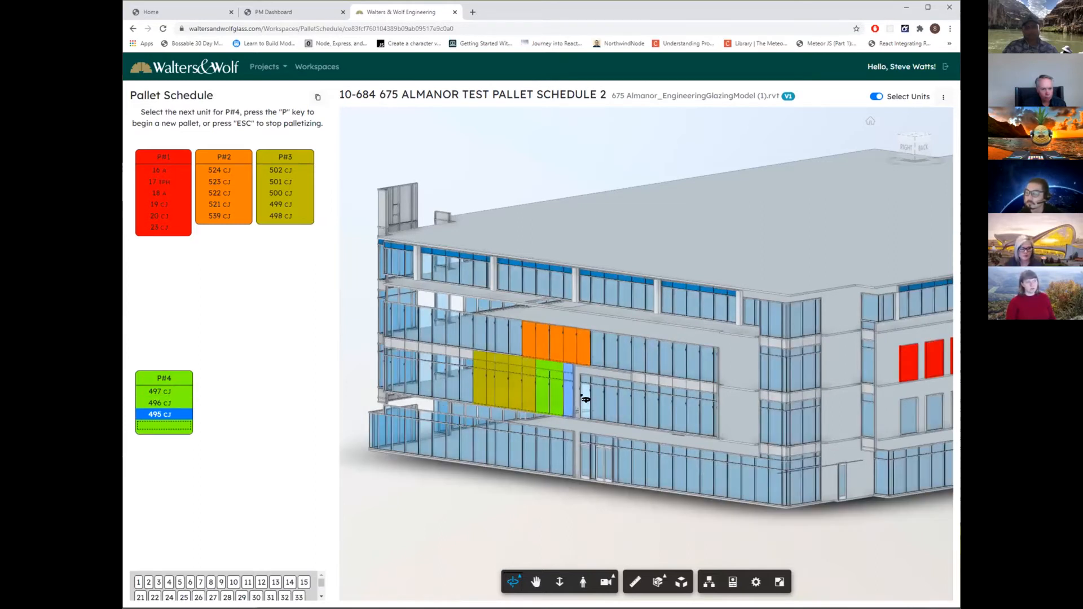
click(586, 399)
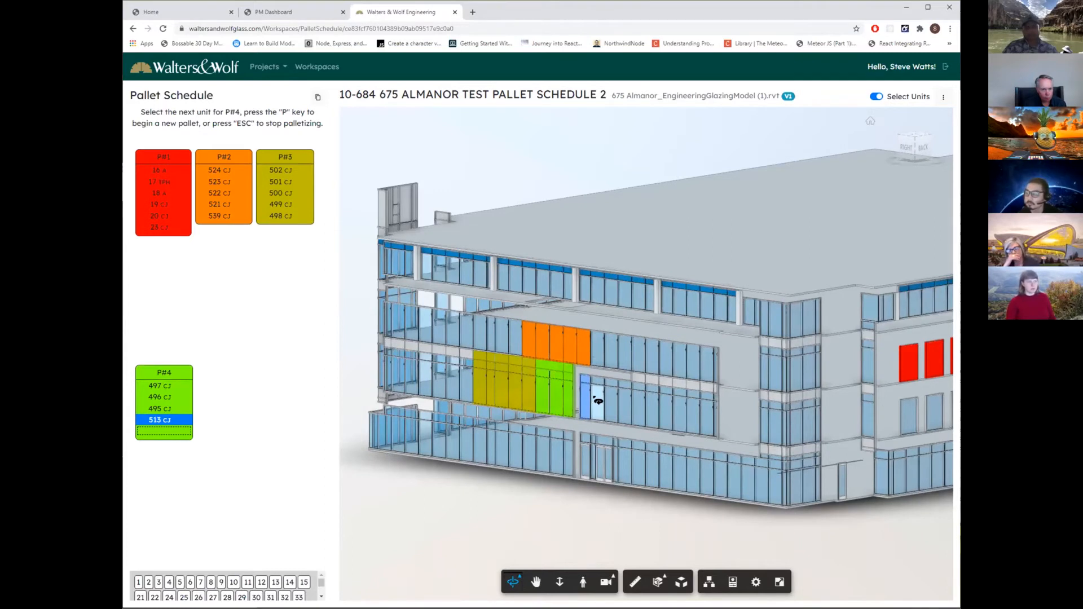
click(598, 400)
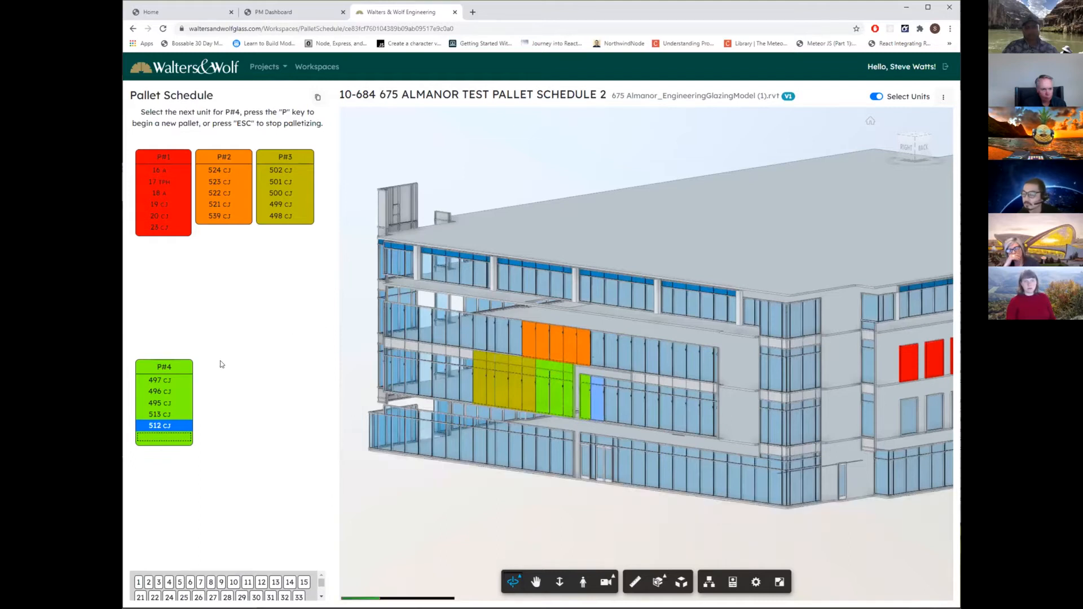
Insert a new pallet after P#4 and assign the adjoining facade units 511, 510, 520, 519 and 518 to it.
click(183, 373)
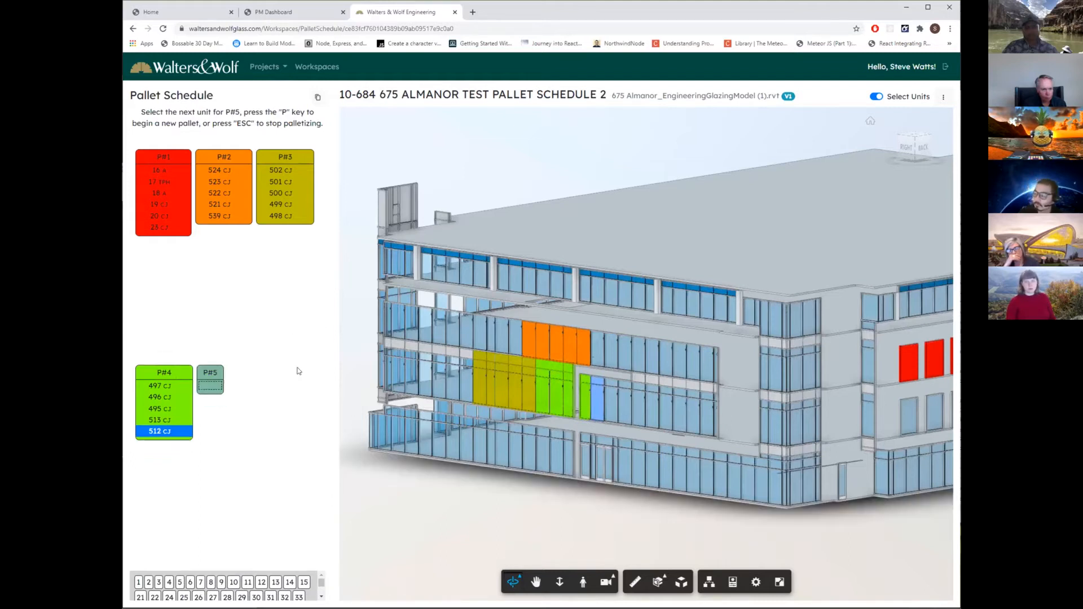
click(611, 410)
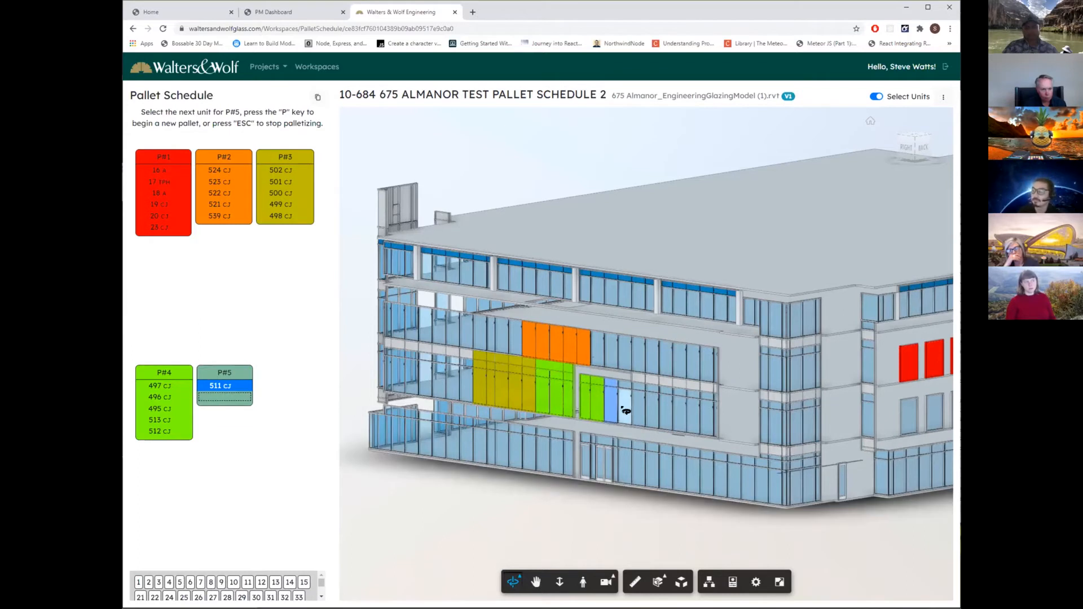
click(626, 411)
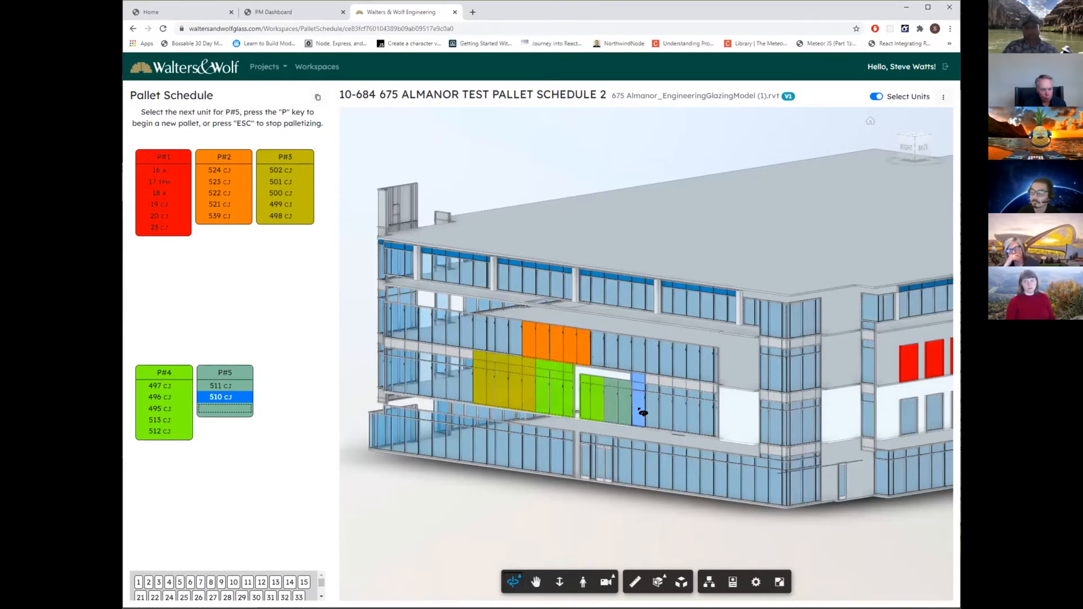
click(643, 413)
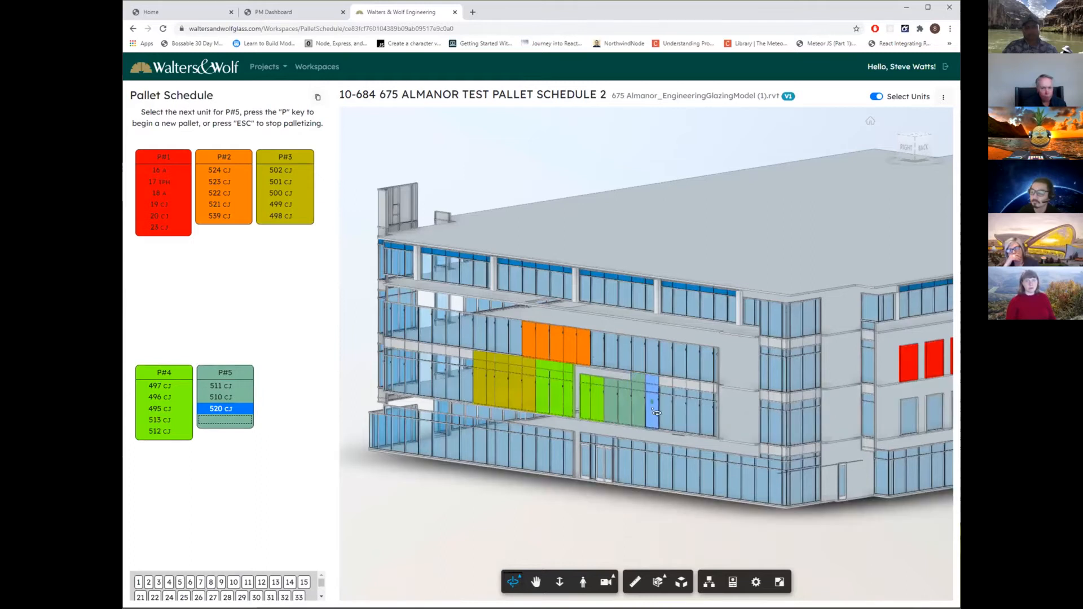
click(655, 413)
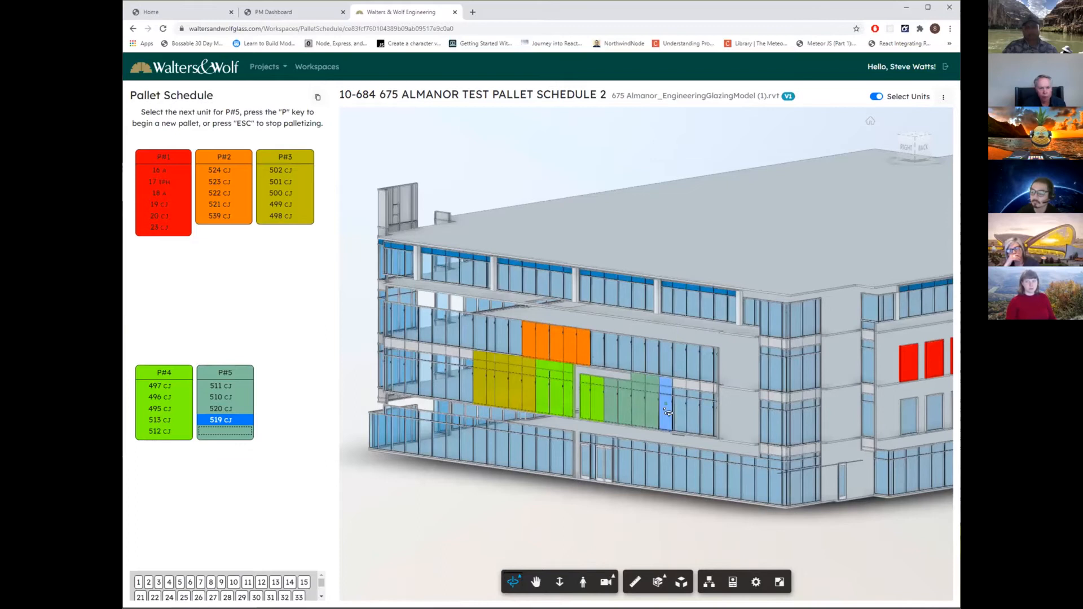
click(668, 412)
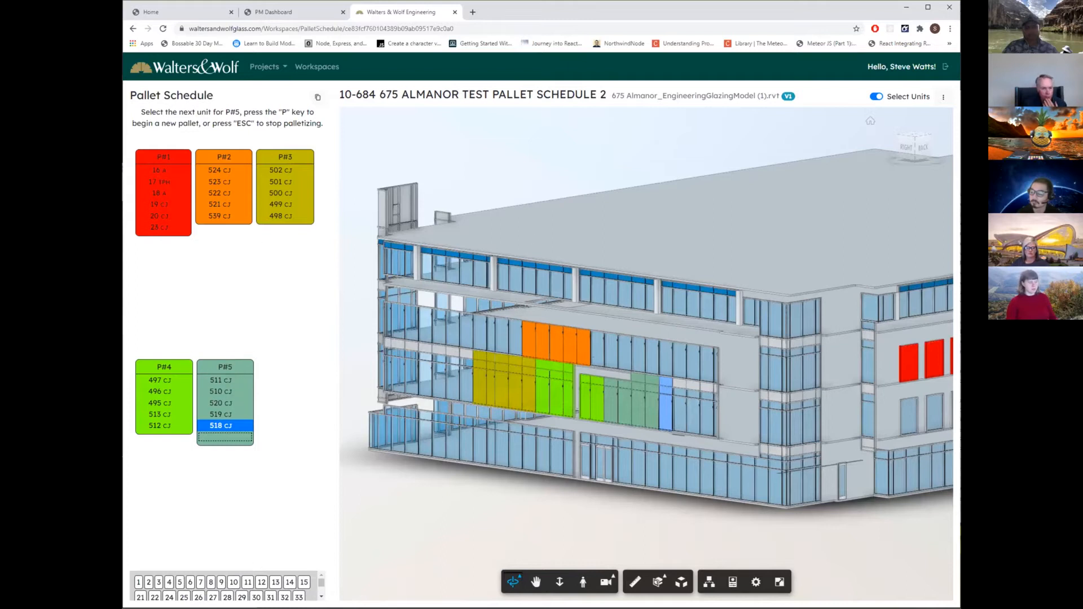
Insert a new pallet after P#5 and assign facade units 517 and 516 to it.
scroll(223, 586, down, 10)
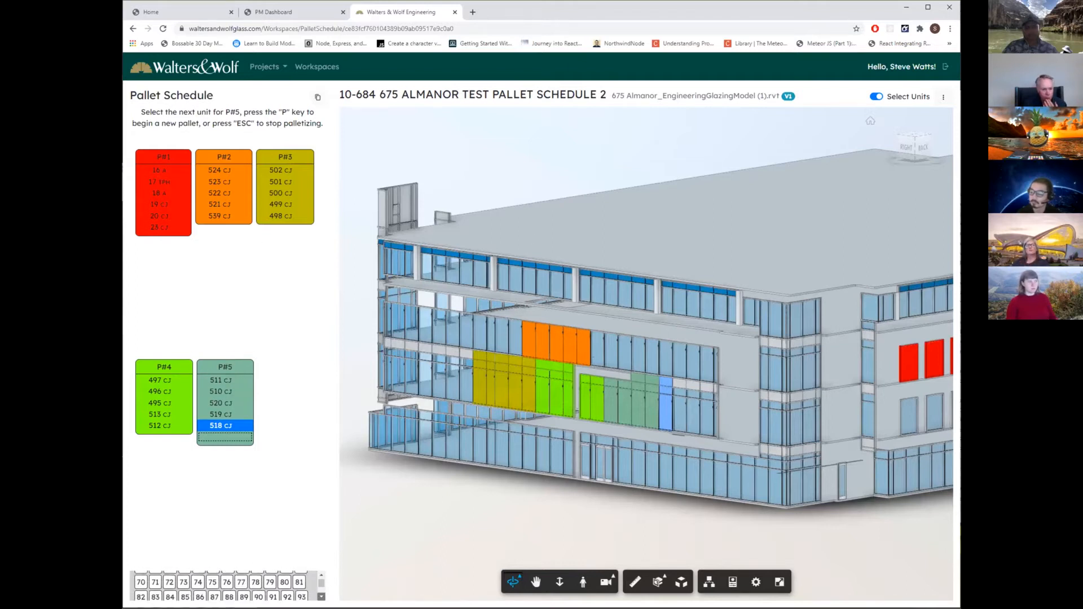
drag(322, 586, 322, 576)
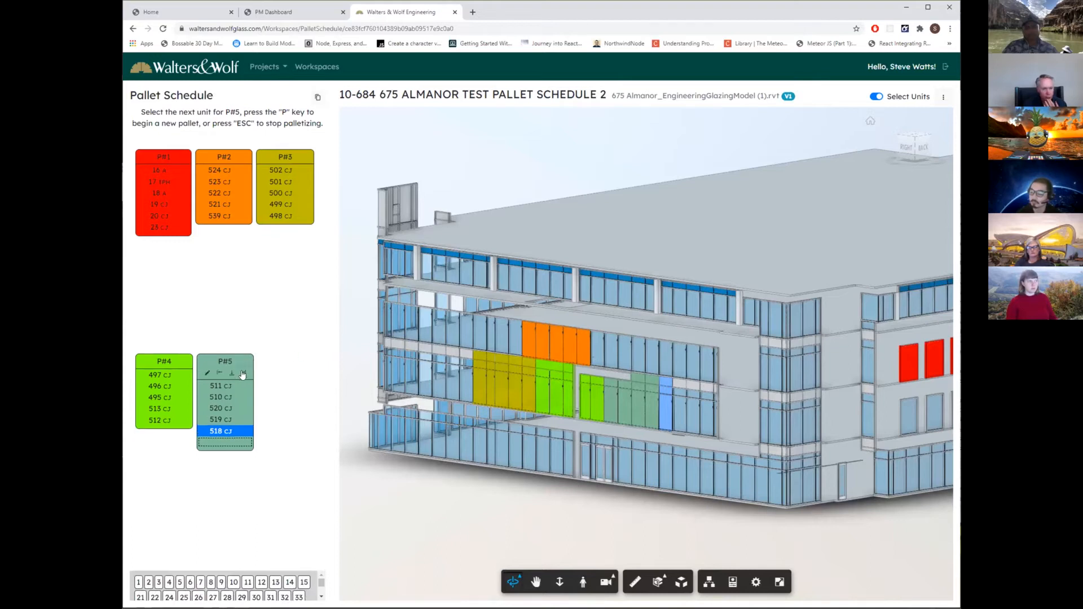
click(243, 374)
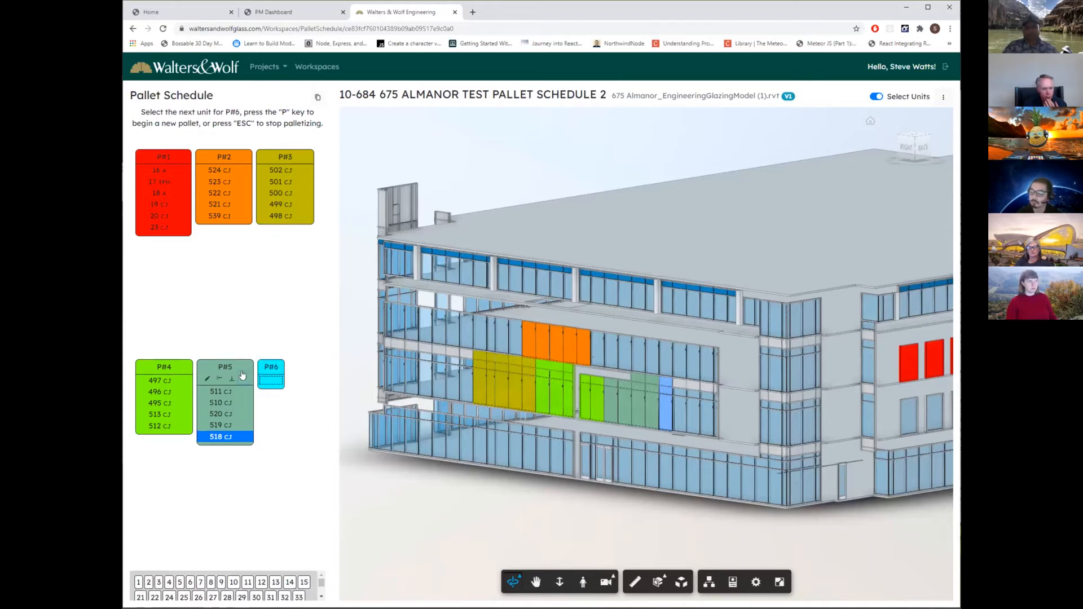
click(680, 414)
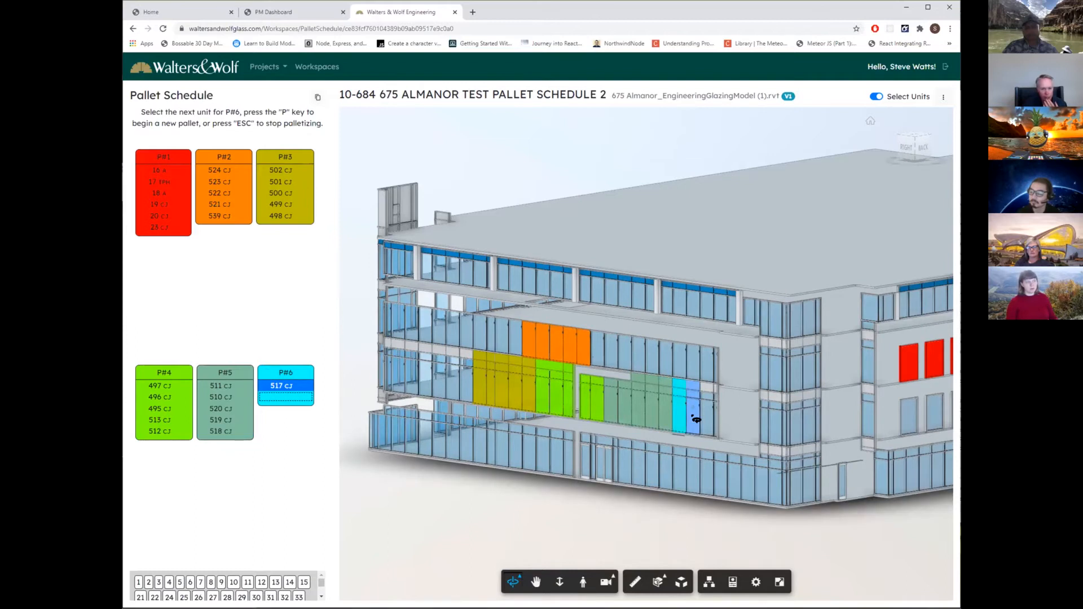
click(696, 420)
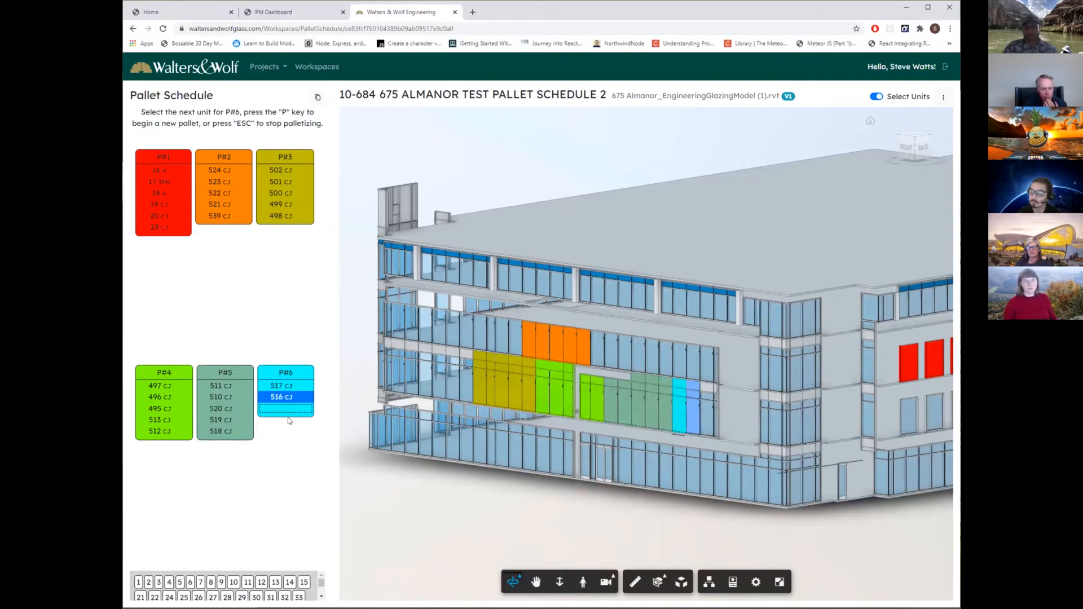
Delete pallet P#5 and add ground-floor units 449, 448 and 447 to P#6.
mouse_move(226, 375)
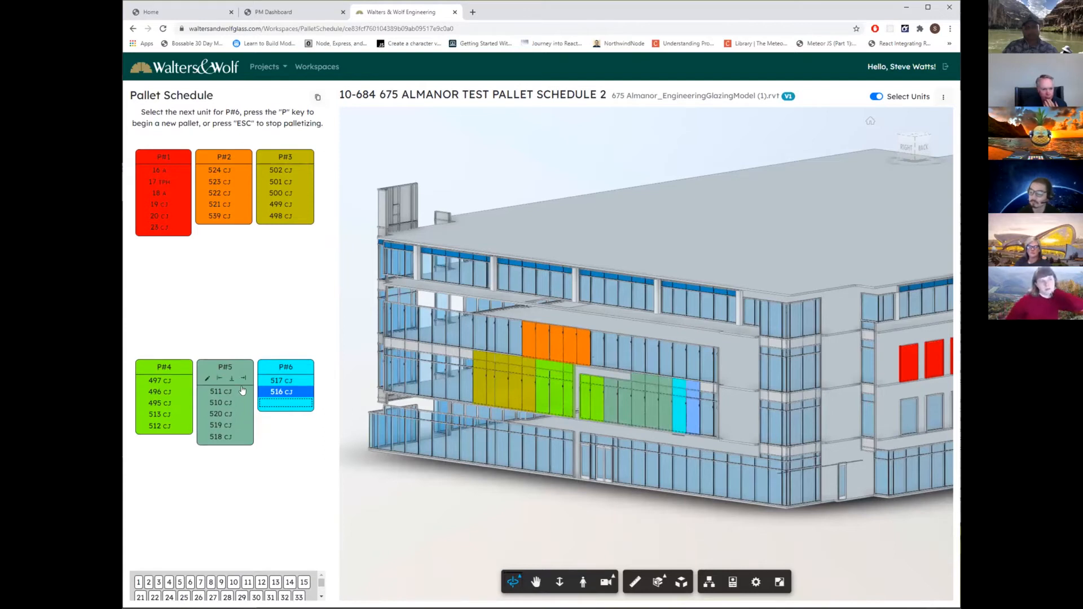
click(243, 379)
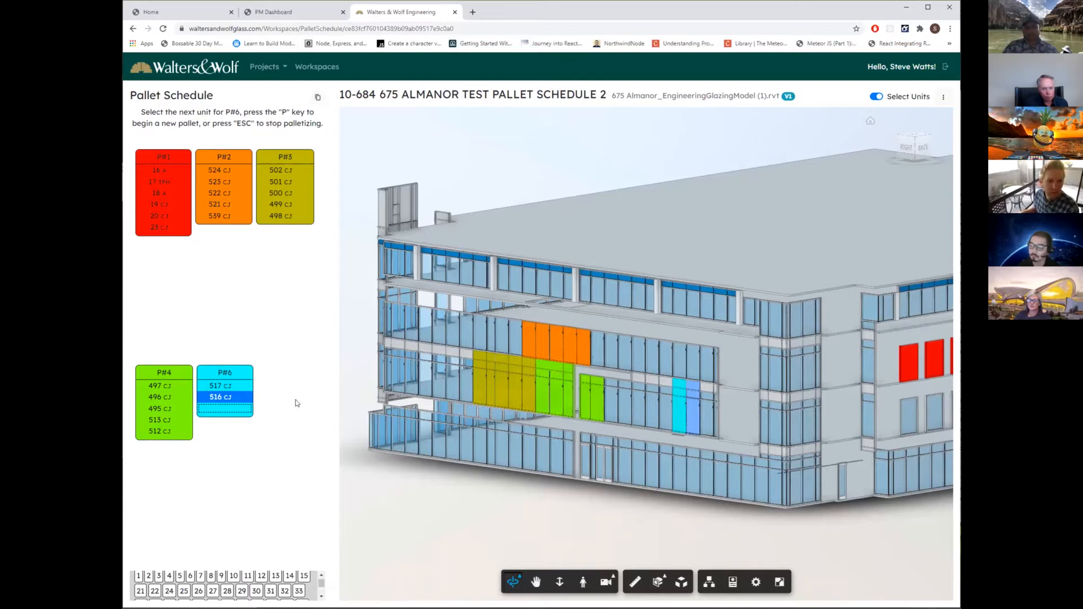
click(416, 437)
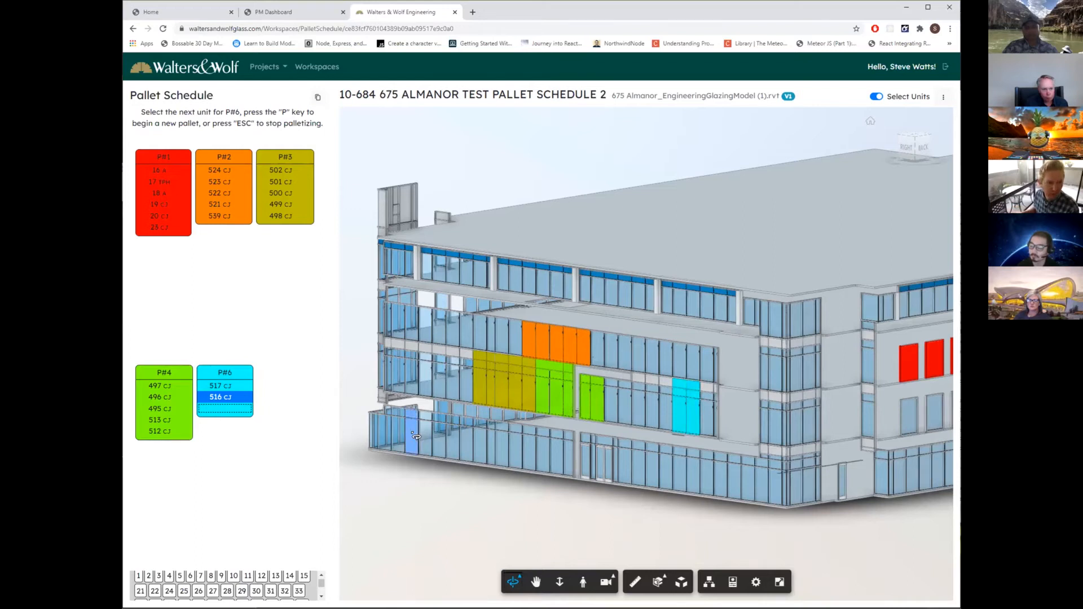
click(431, 438)
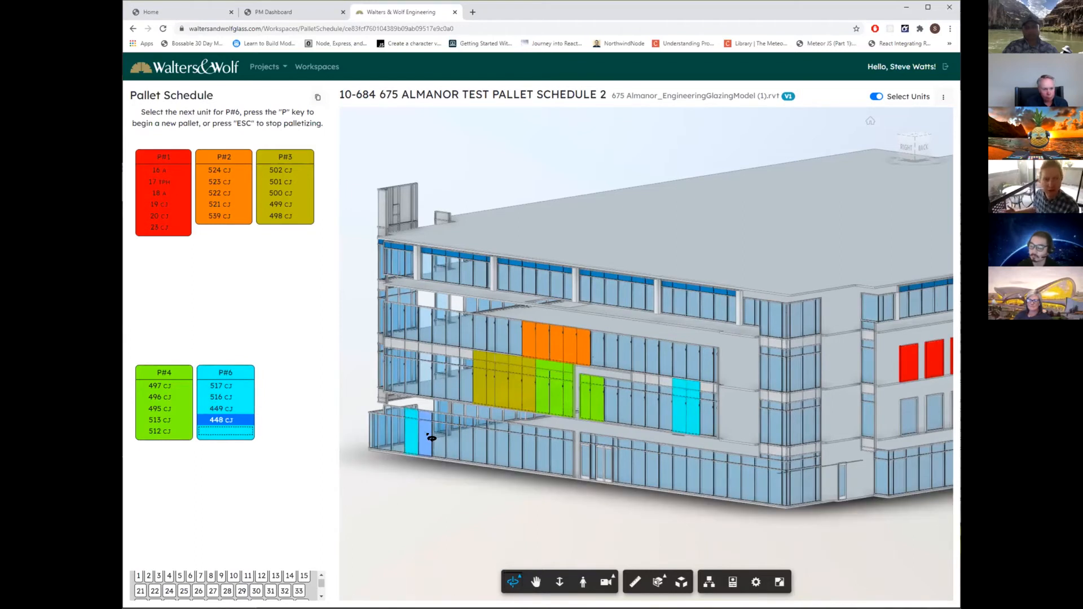
click(443, 443)
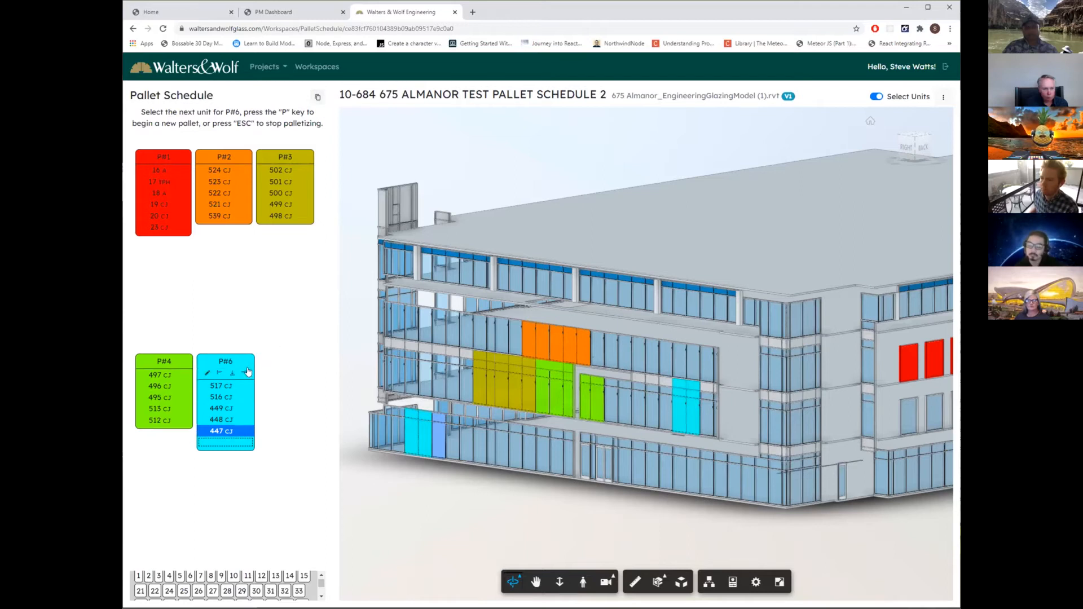
Begin a new pallet after P#6 and assign ground-floor units 446, 445, 444, 443 and 442 to it.
key(p)
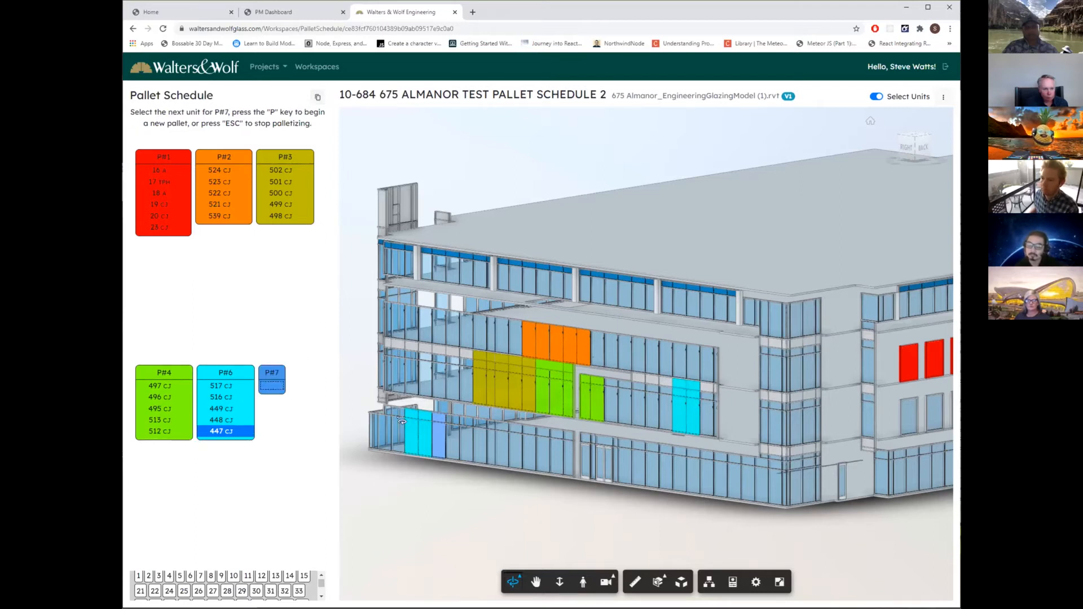
click(470, 438)
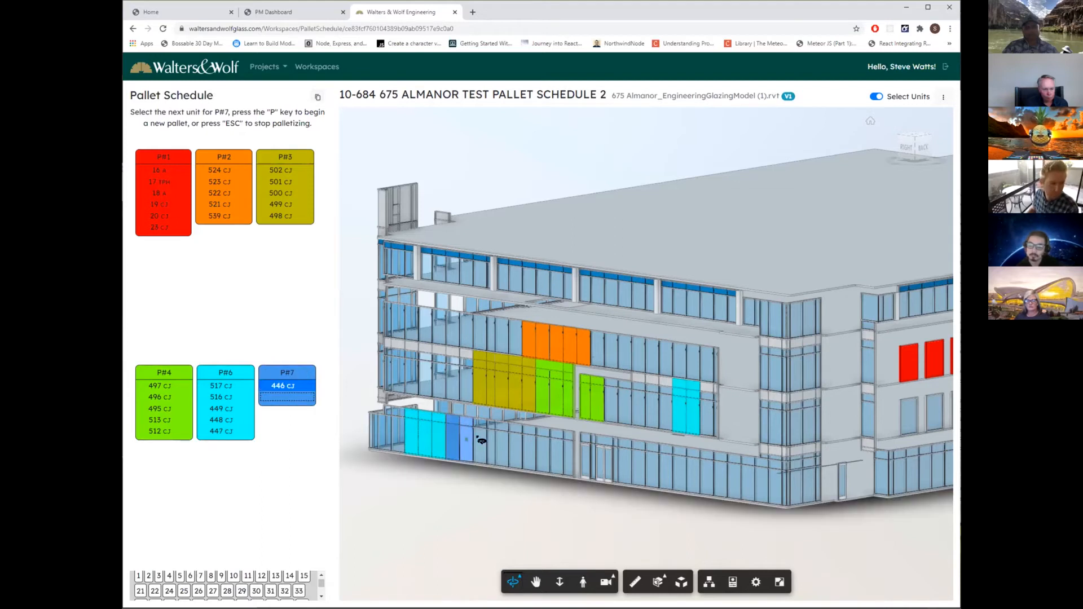
click(484, 441)
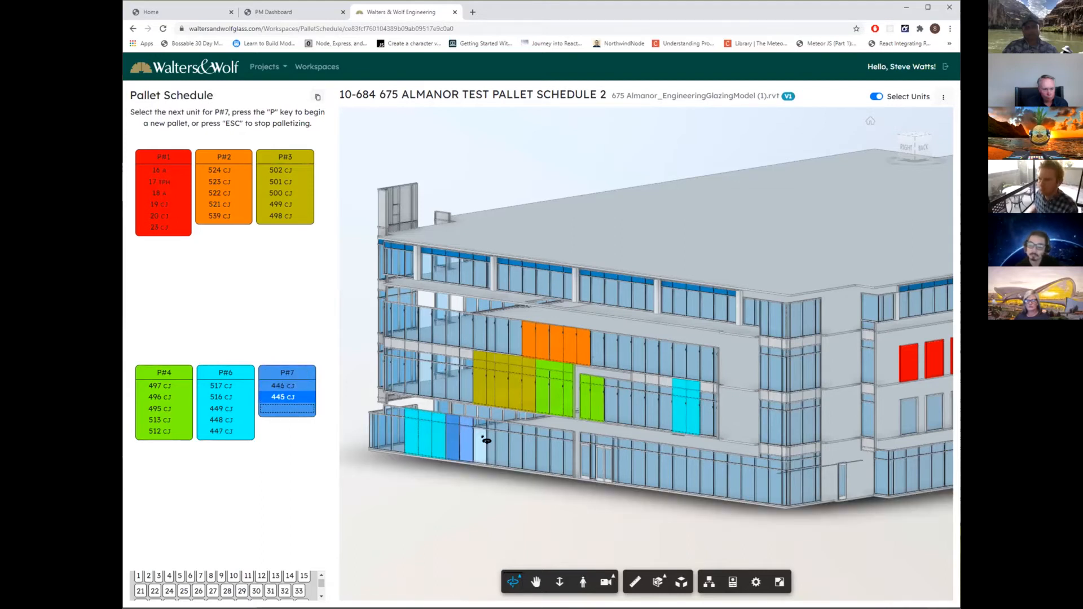
click(495, 443)
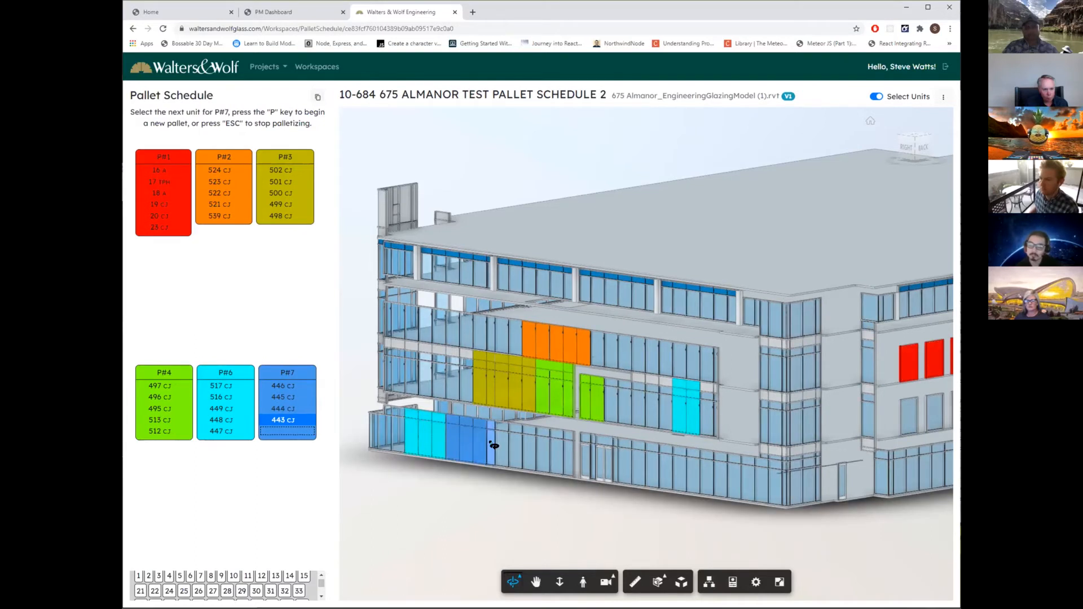
click(506, 445)
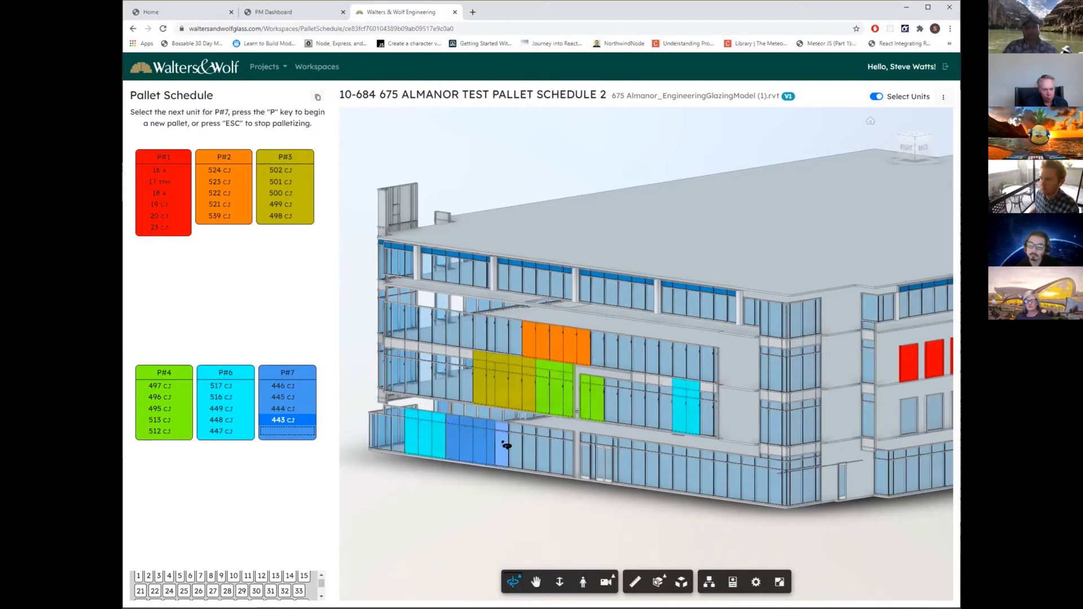
click(507, 445)
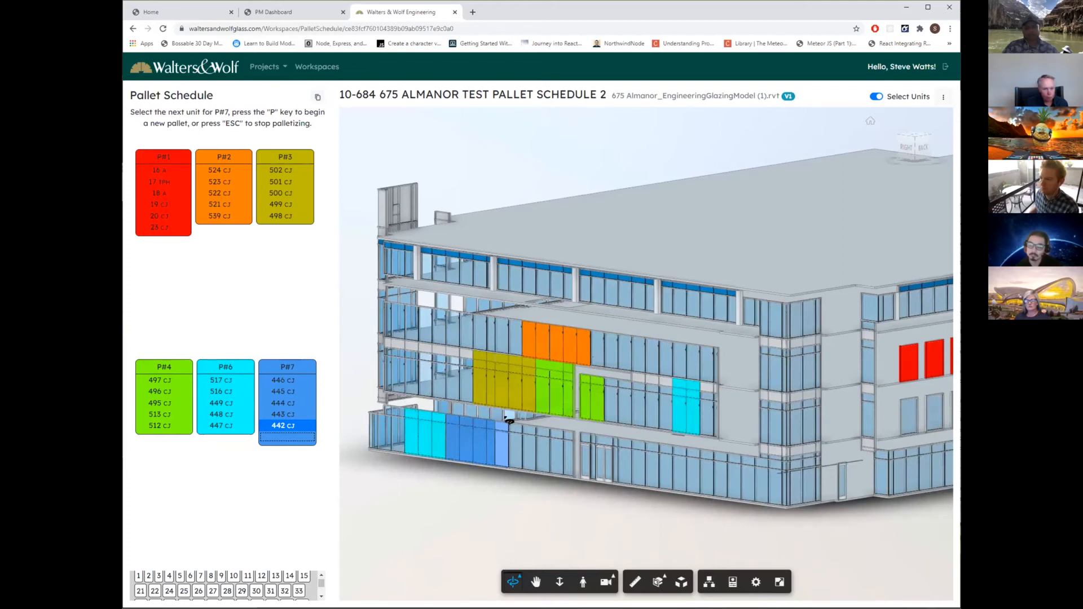
Begin a new pallet after P#7 and assign ground-floor units 441, 440, 439, 438 and 437 to it.
mouse_move(306, 373)
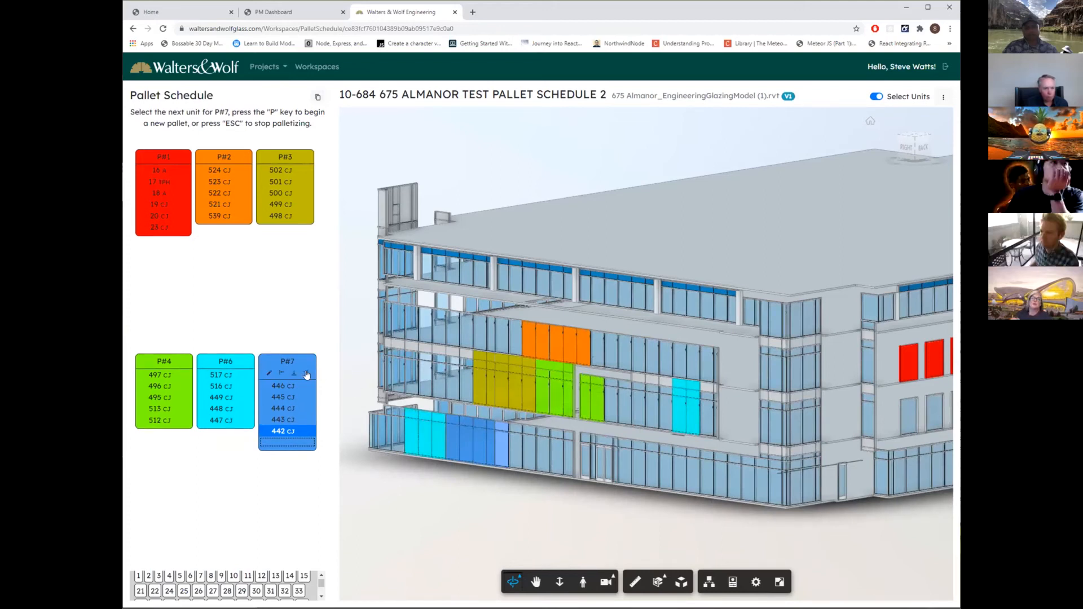
click(306, 374)
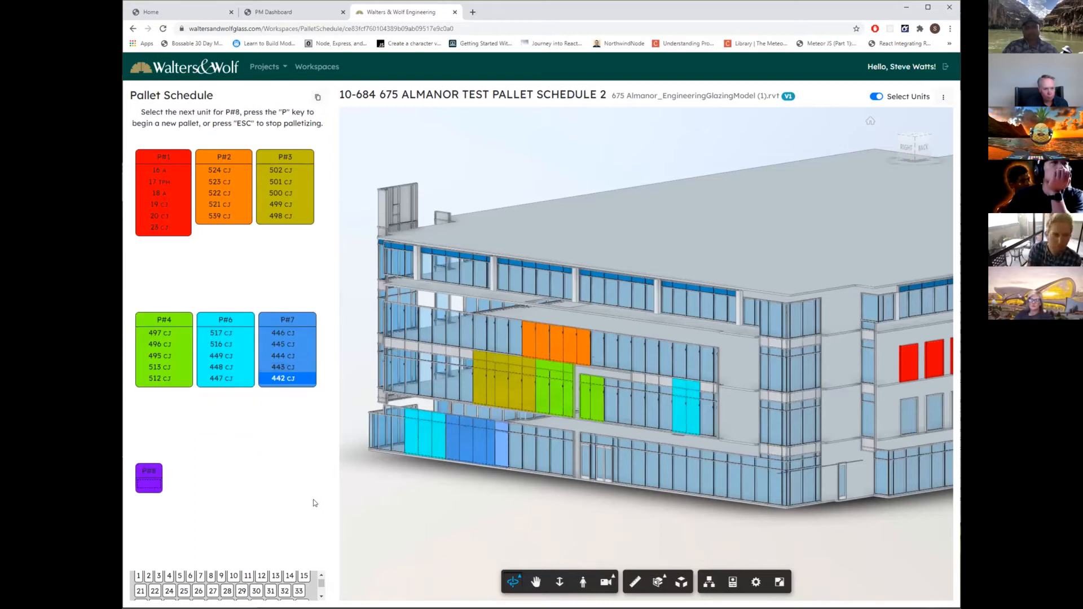
click(516, 451)
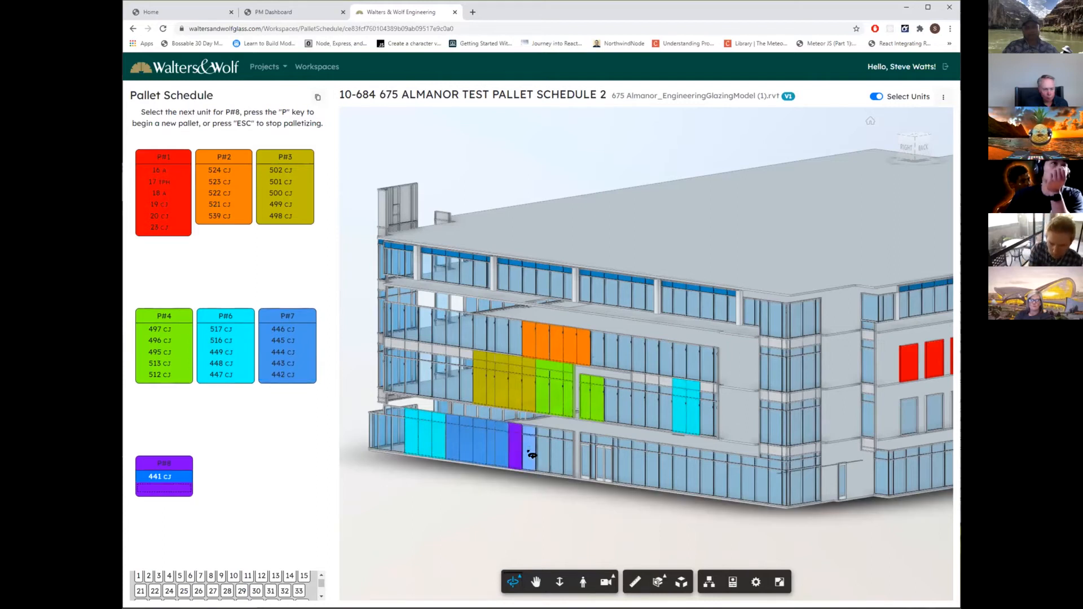
click(530, 454)
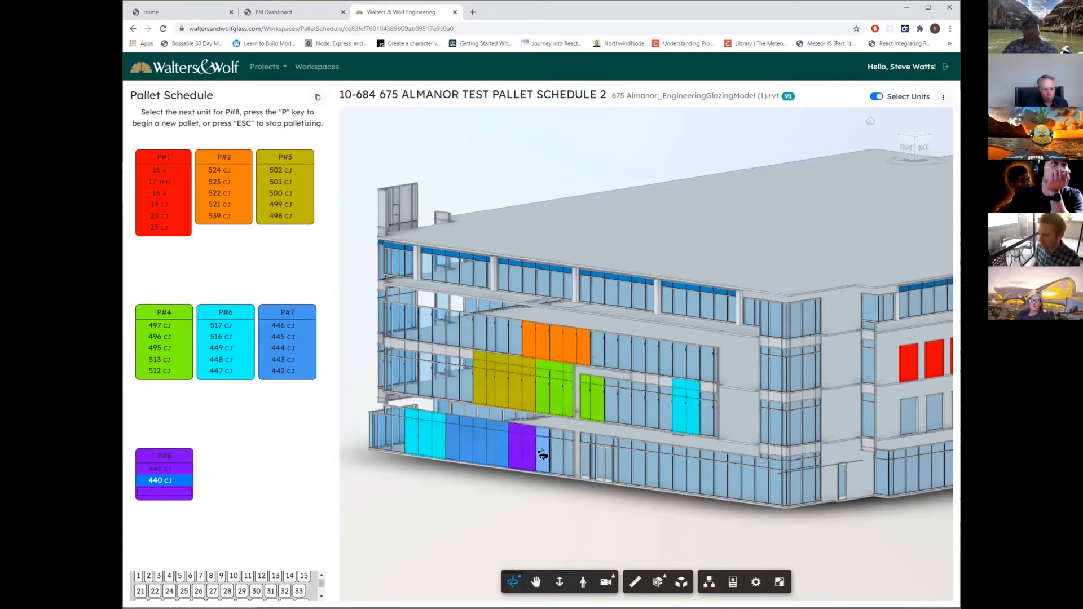
click(543, 455)
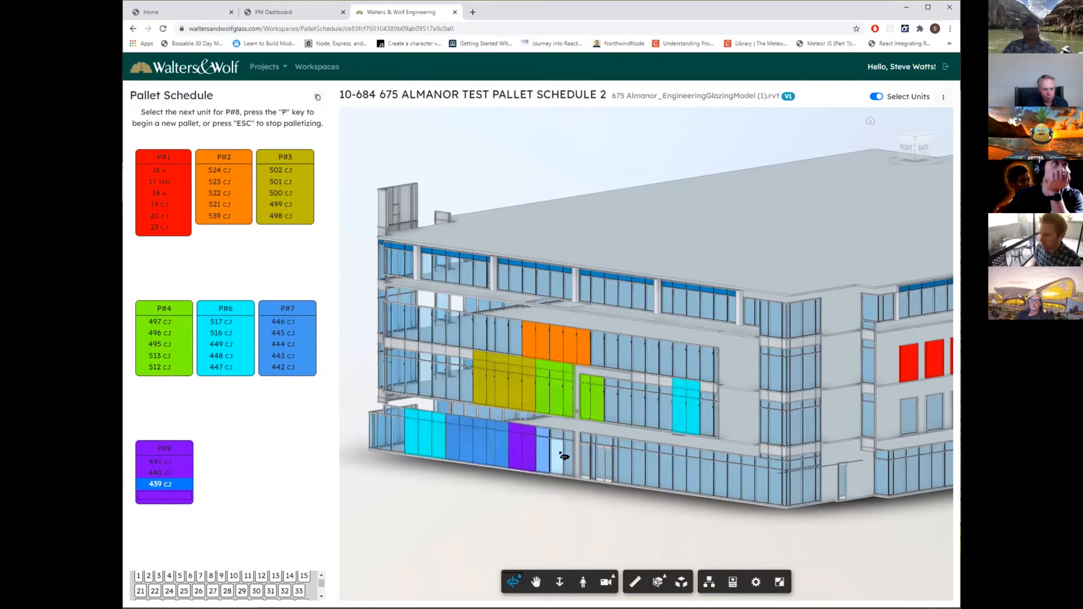
click(560, 456)
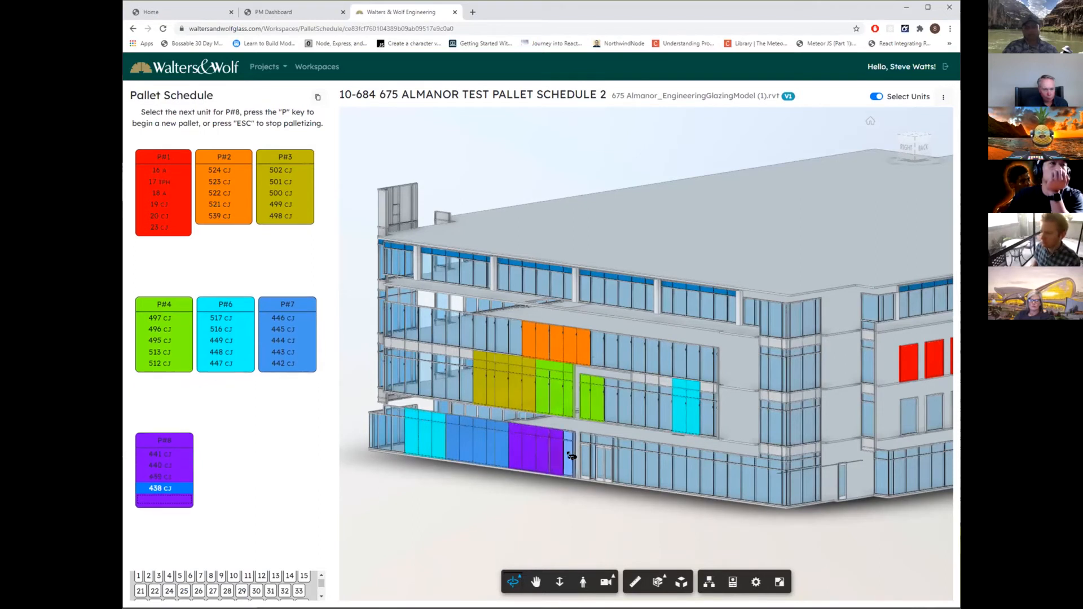
click(572, 456)
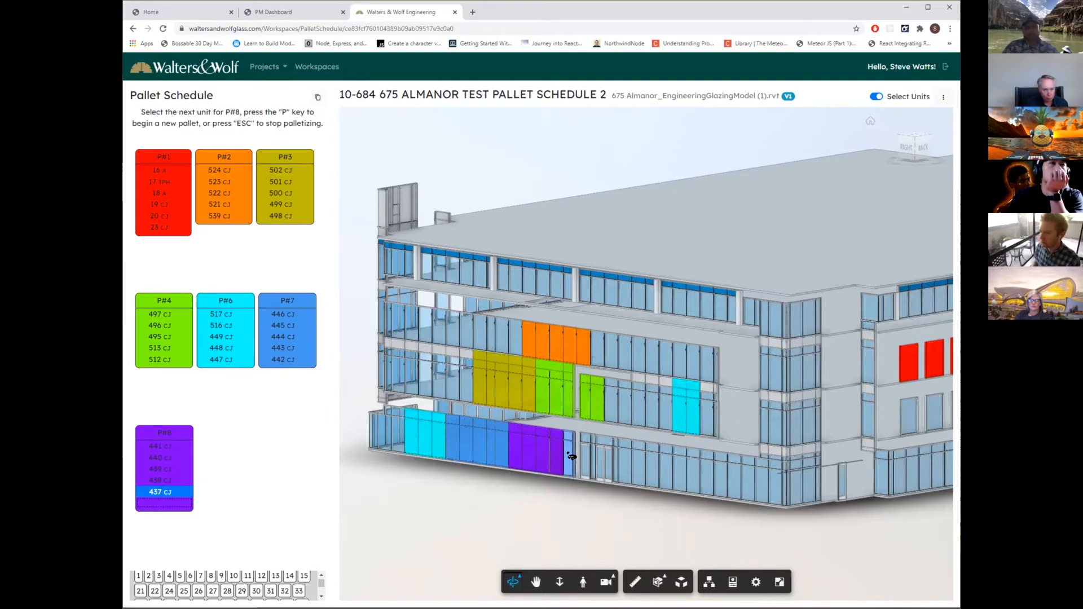
Begin a new pallet after P#8 and assign ground-floor units 463, 462, 461, 460, 459 and 458 to it.
mouse_move(183, 437)
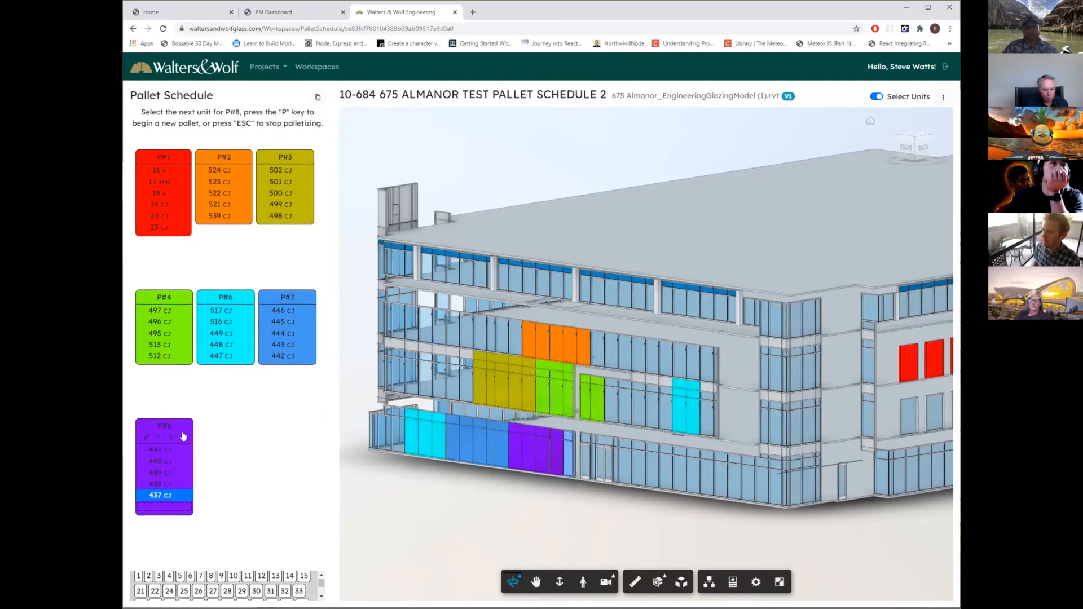
key(p)
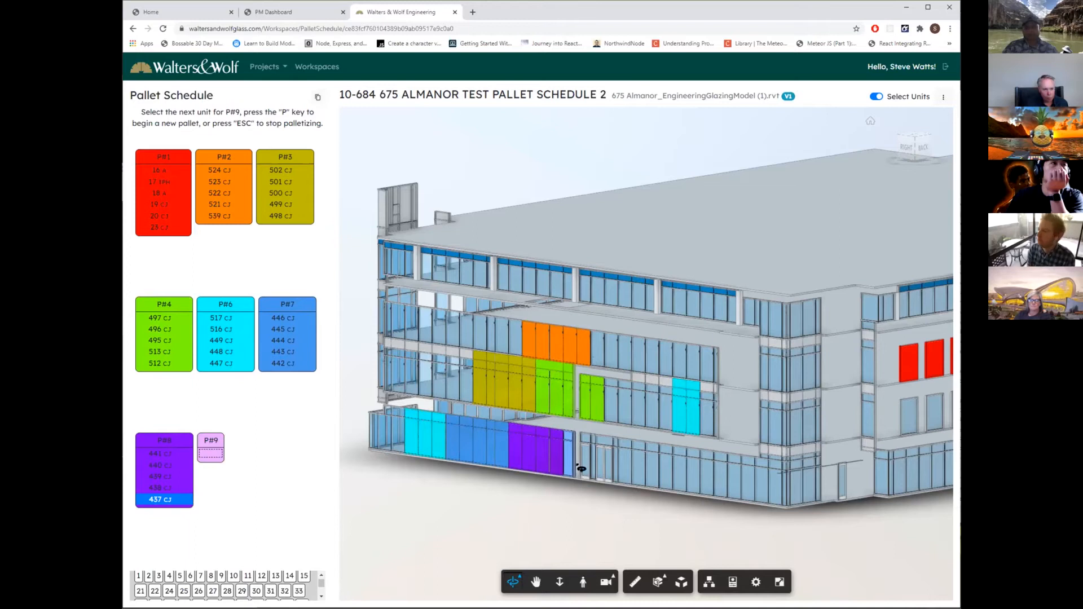
click(639, 464)
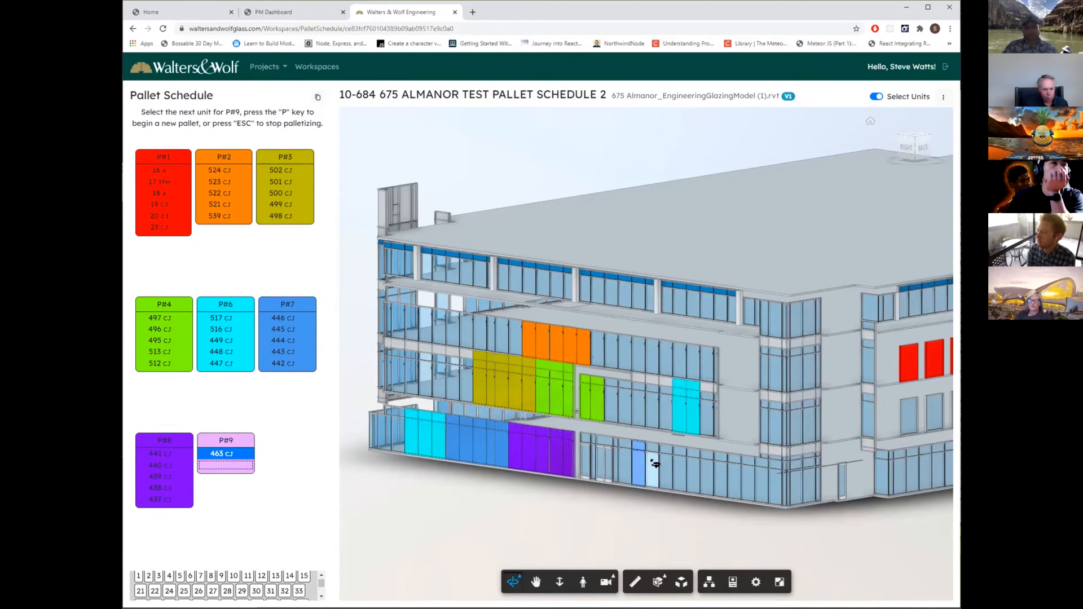
click(653, 464)
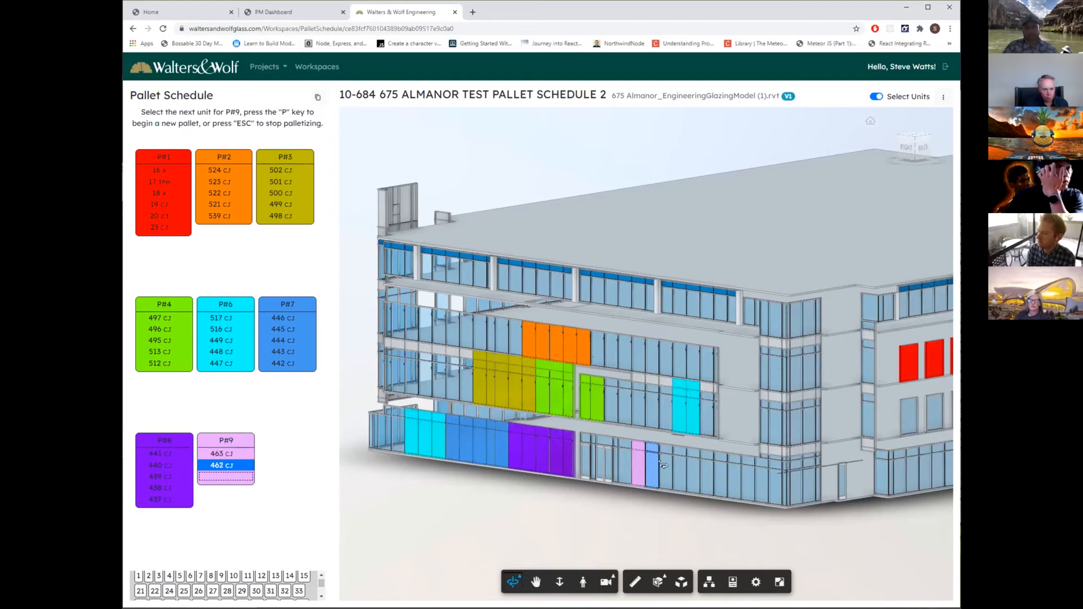
click(666, 466)
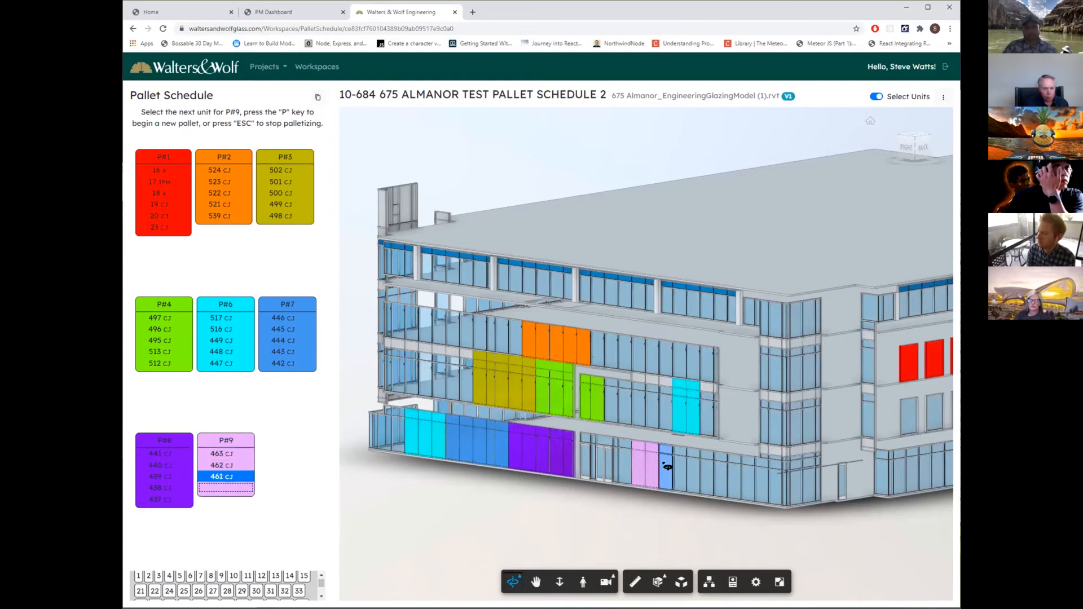
click(681, 472)
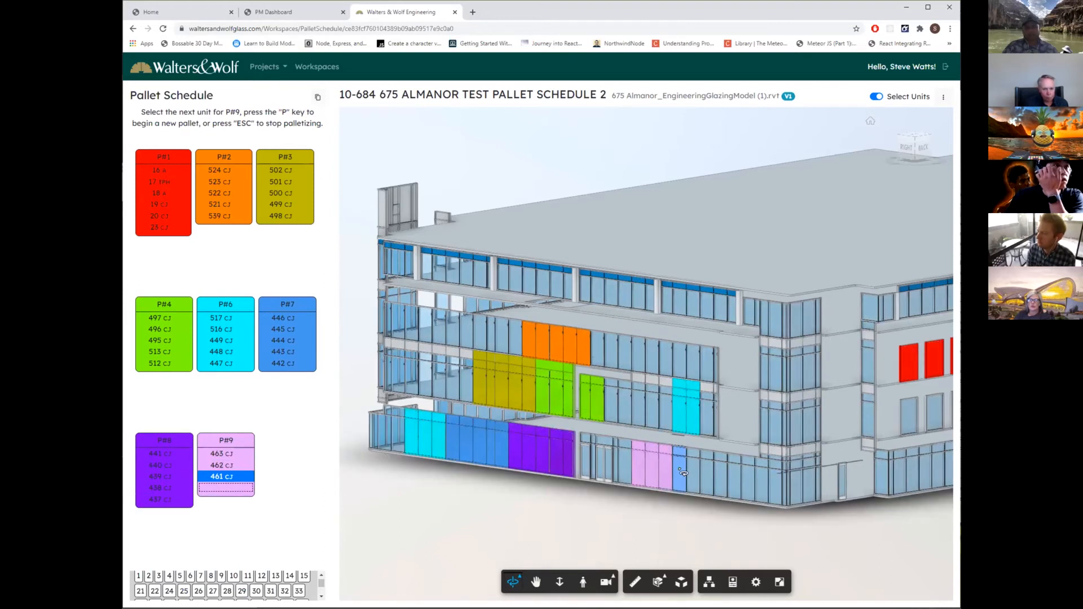
click(695, 474)
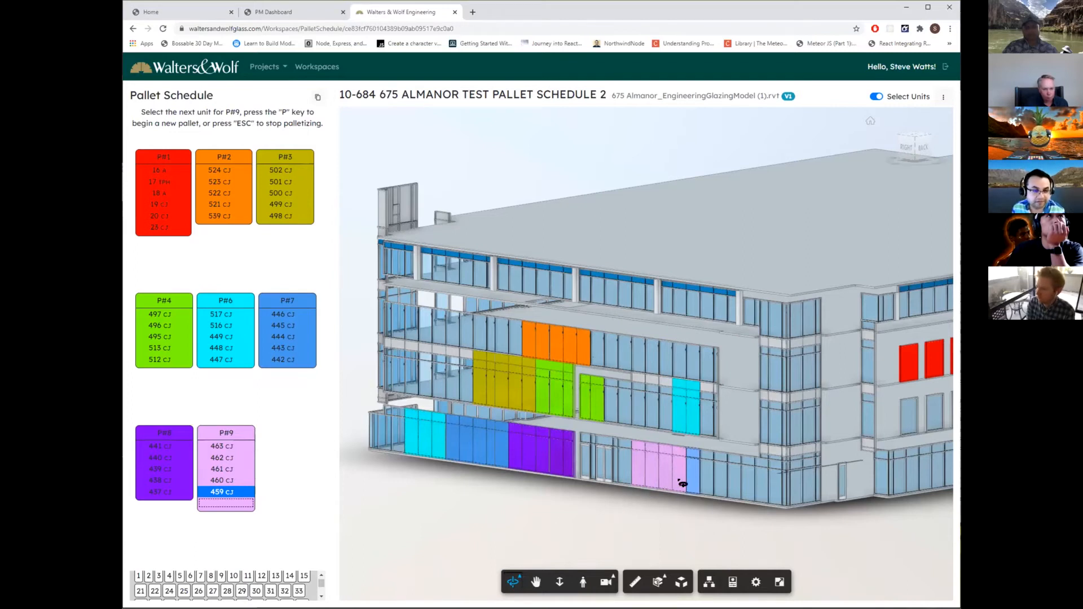
click(707, 476)
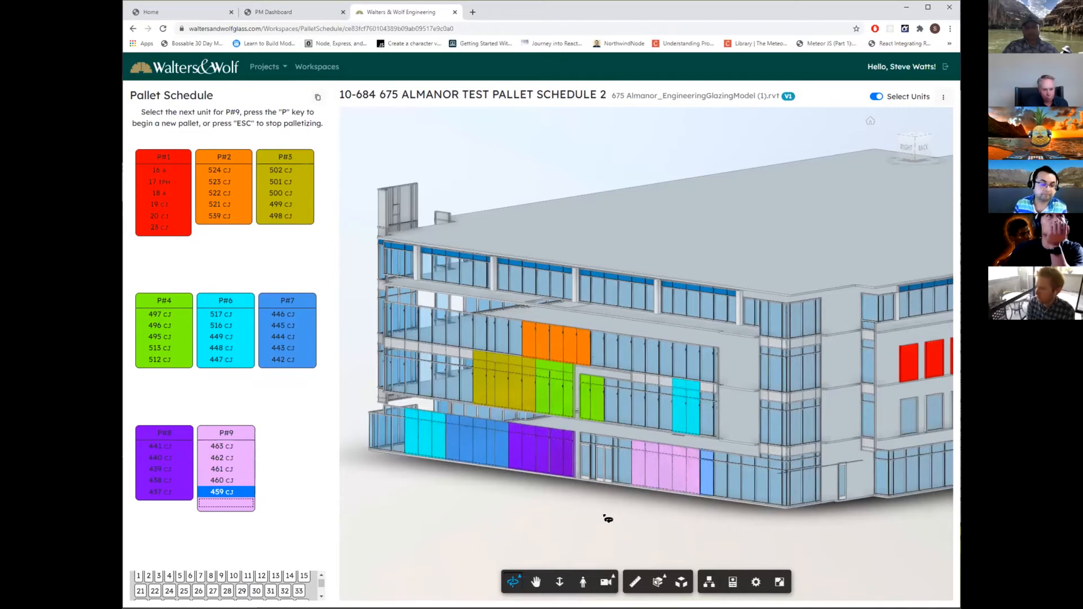
Begin a new pallet after P#9 and assign top-floor units 484, 483, 482, 481, 480 and 479 to it.
mouse_move(246, 430)
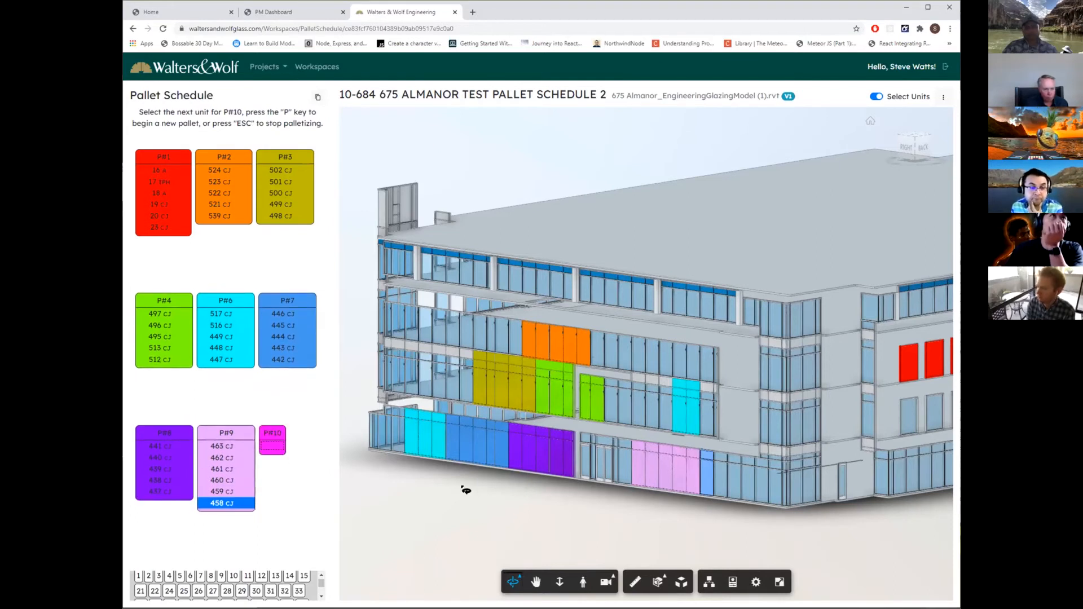
click(505, 277)
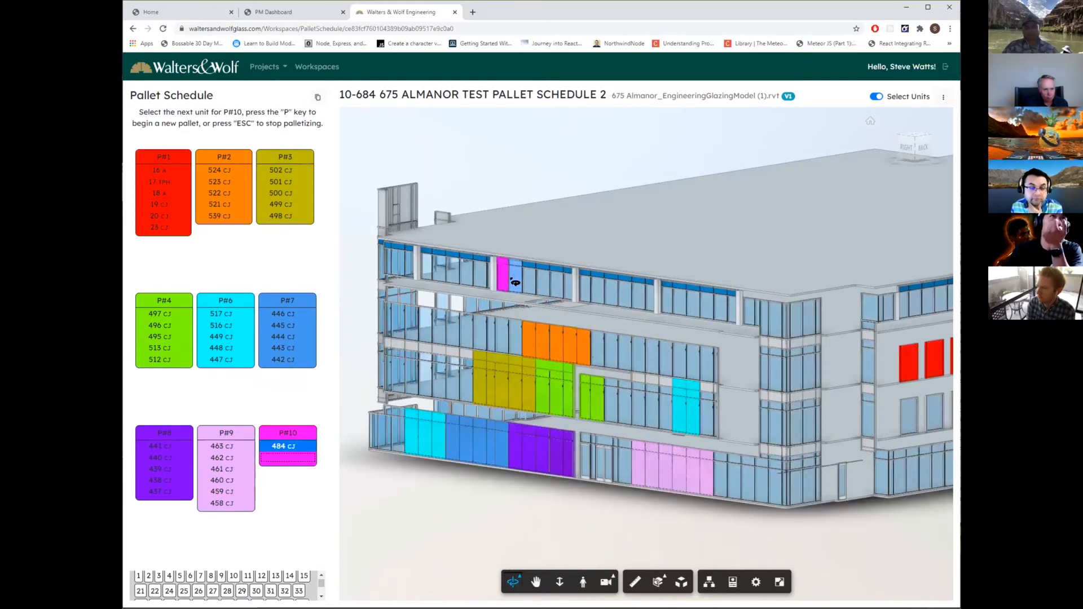
click(515, 279)
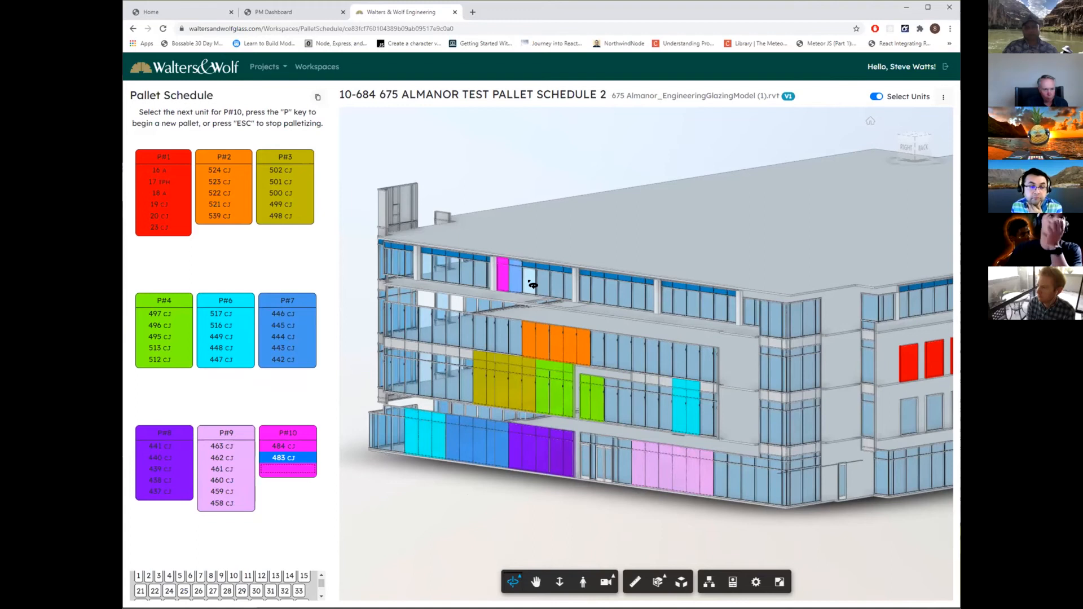
click(544, 285)
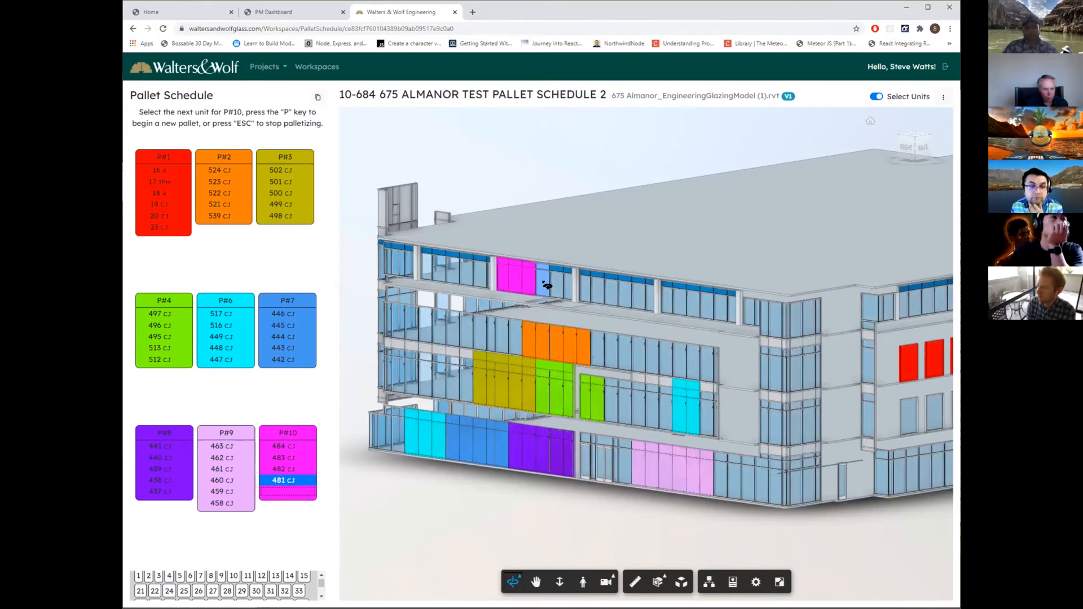
click(559, 286)
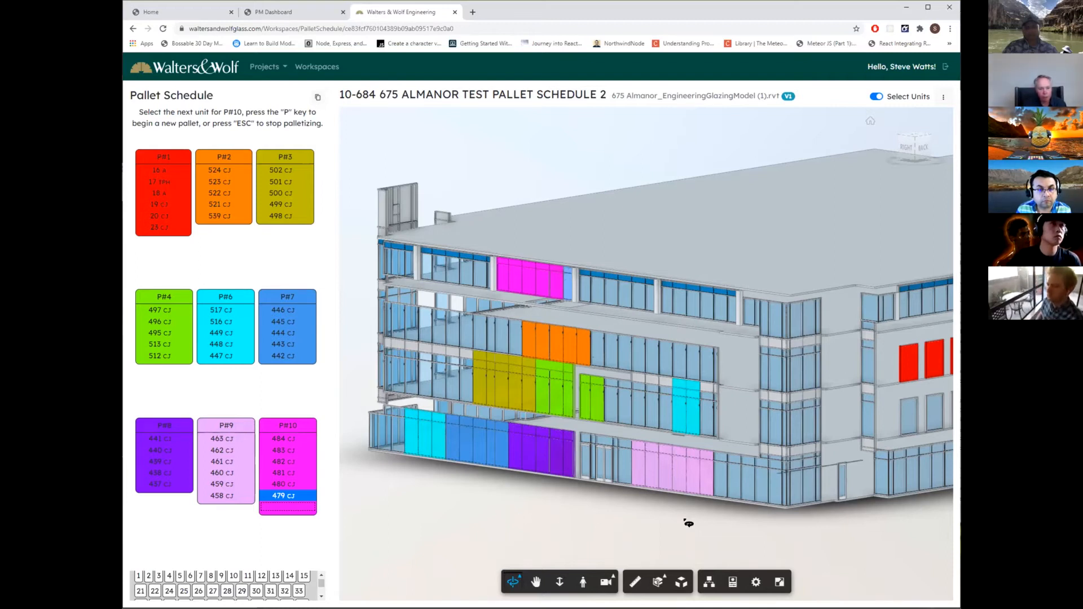
Begin a new pallet after P#10 and assign top-floor units 494, 493, 491, 490 and 489 near the building's corner to it.
drag(661, 519, 570, 513)
drag(654, 527, 459, 519)
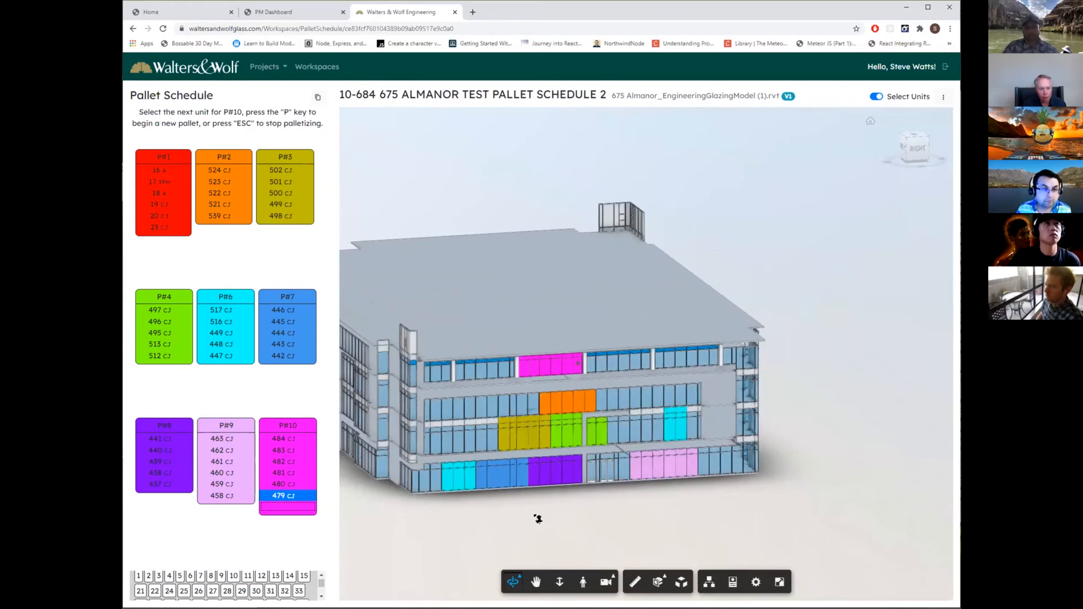
scroll(571, 516, up, 5)
scroll(633, 507, down, 5)
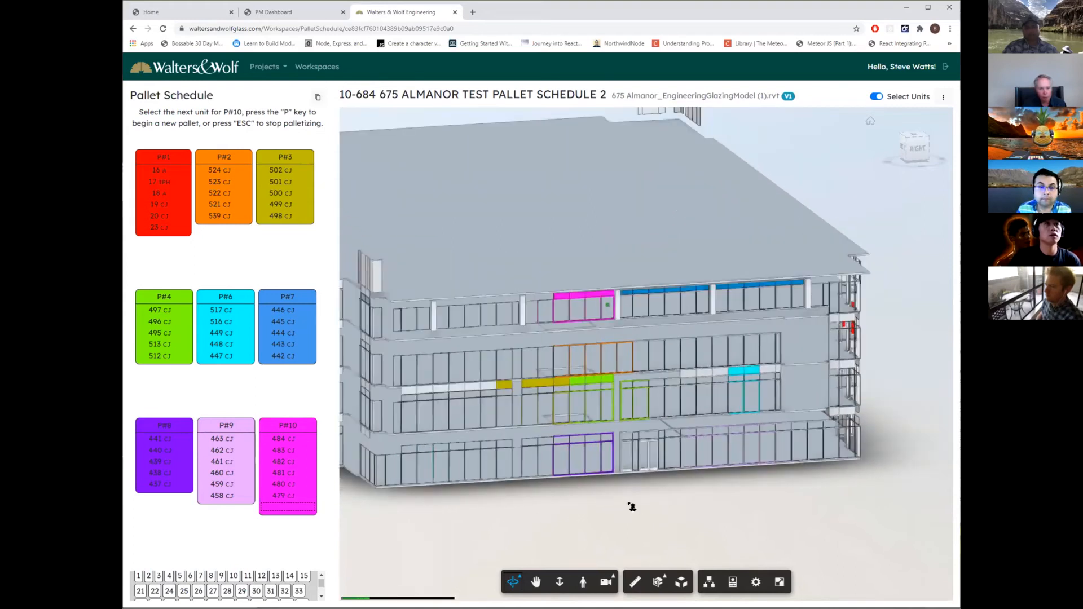
drag(629, 503, 544, 520)
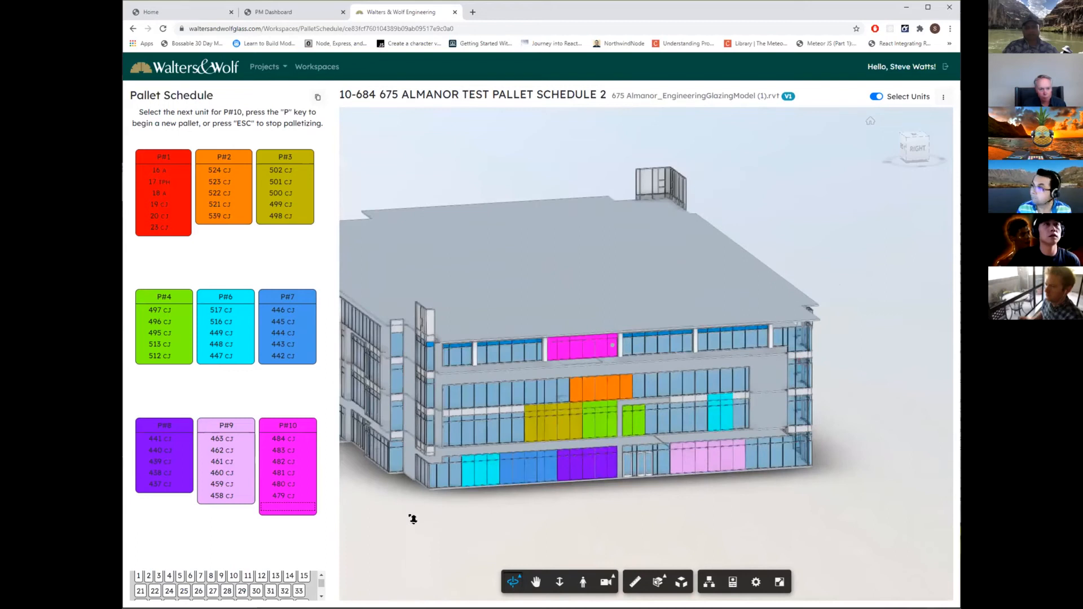
drag(412, 518, 493, 505)
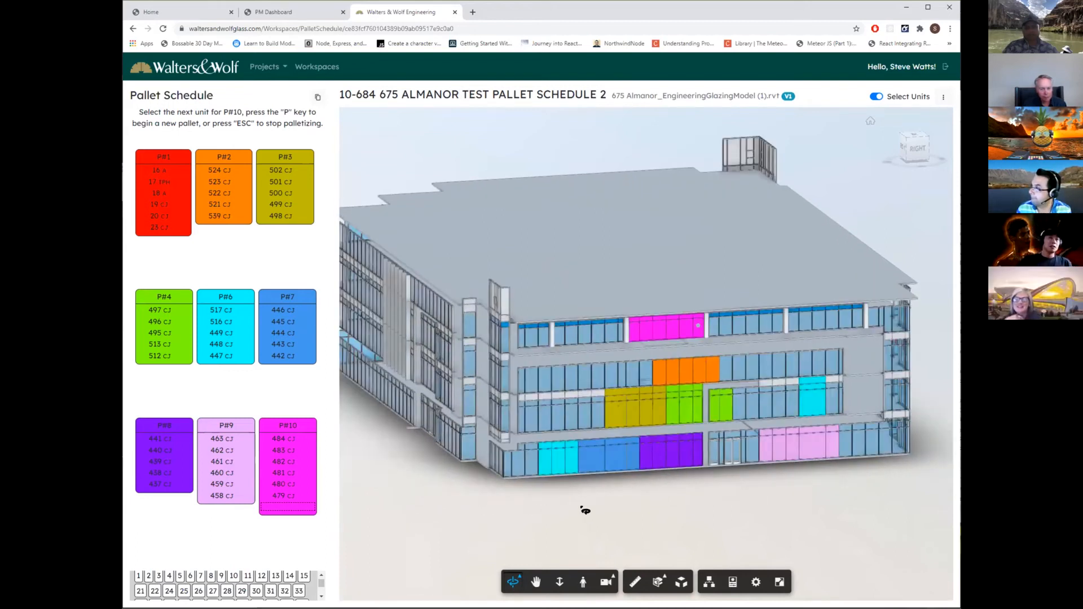
mouse_move(307, 432)
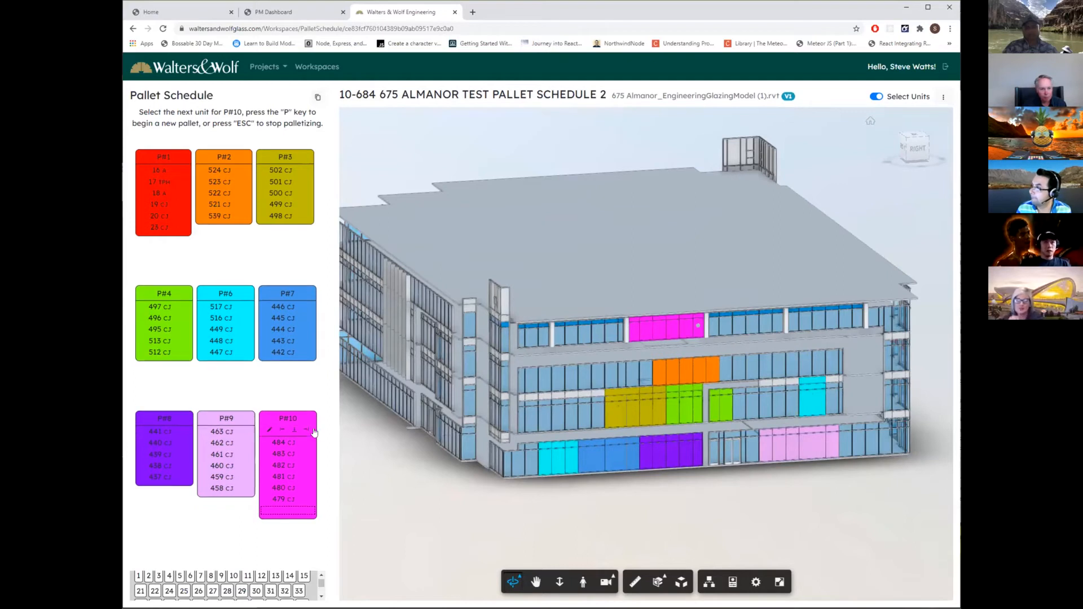
key(p)
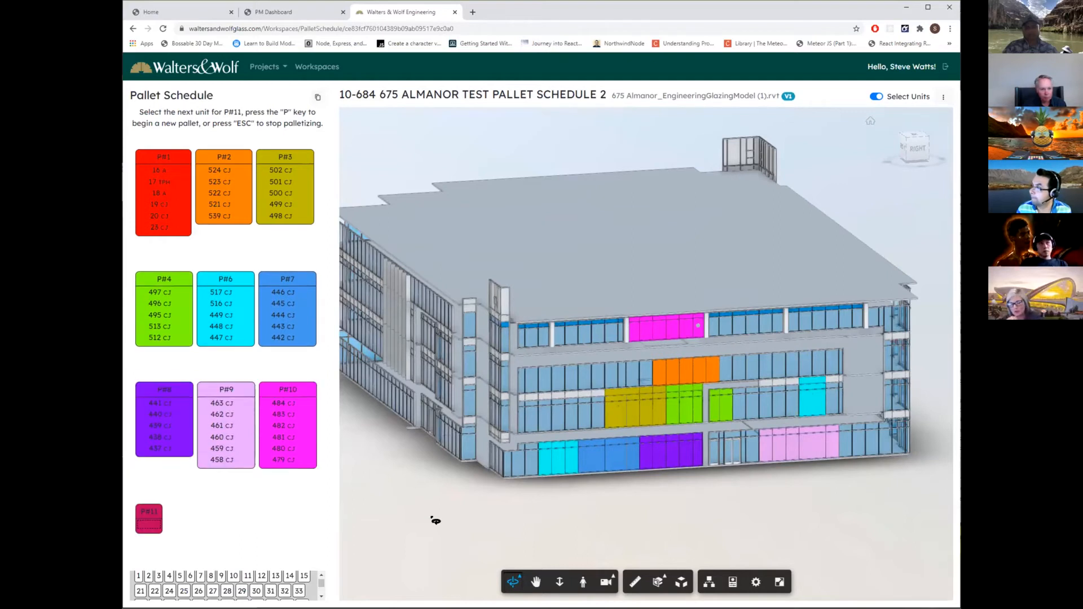
click(531, 337)
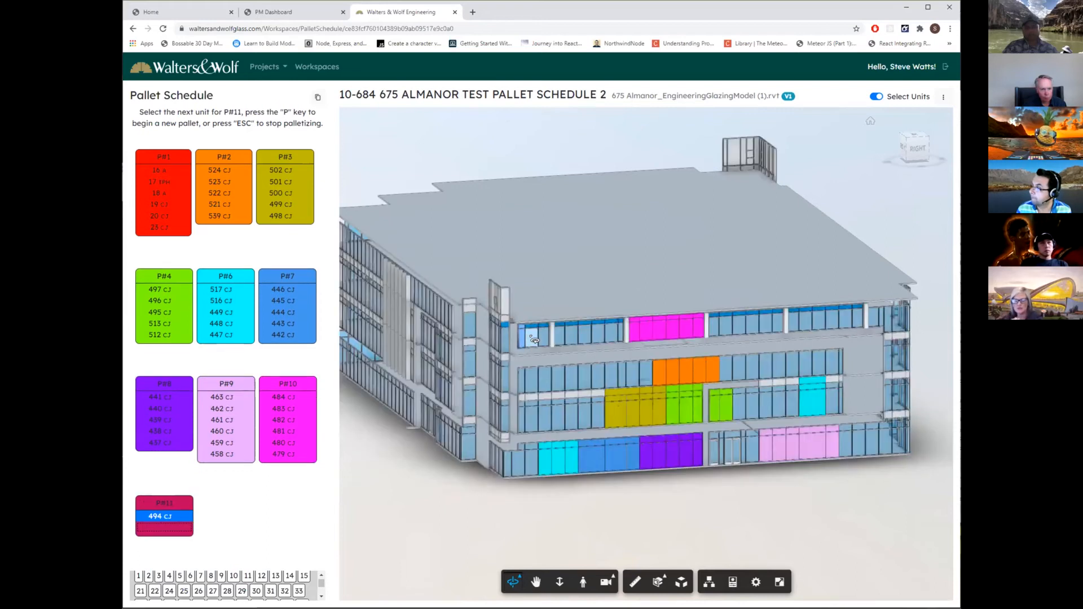
click(533, 339)
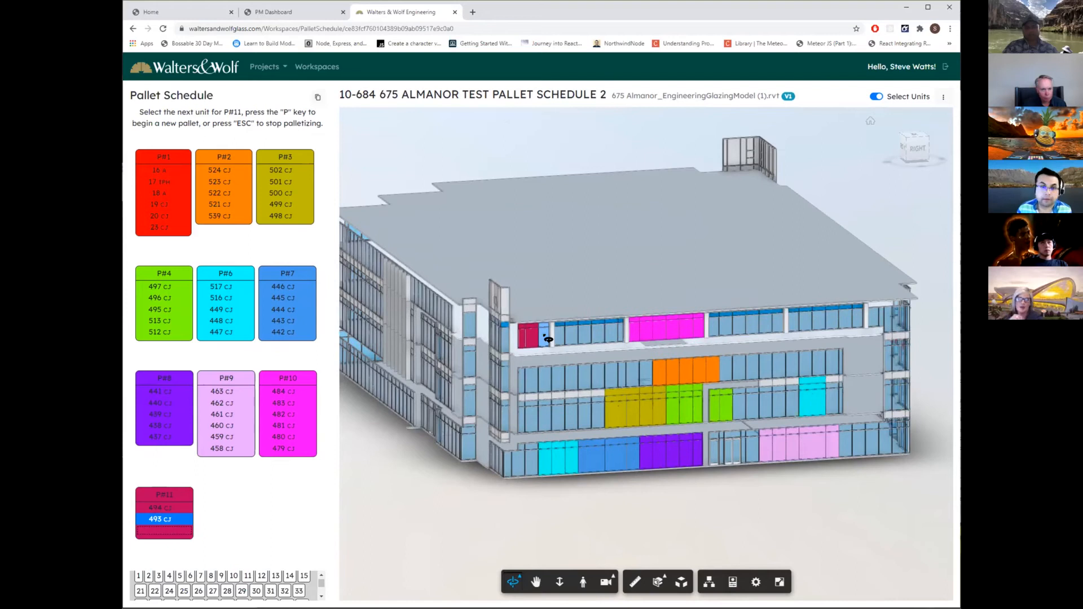
click(548, 339)
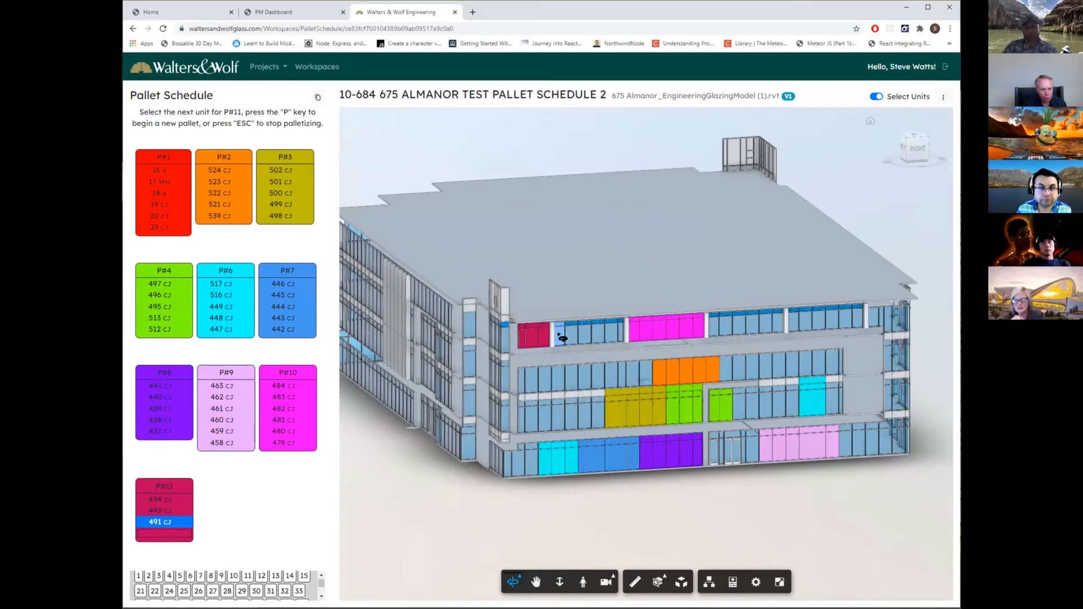
click(572, 338)
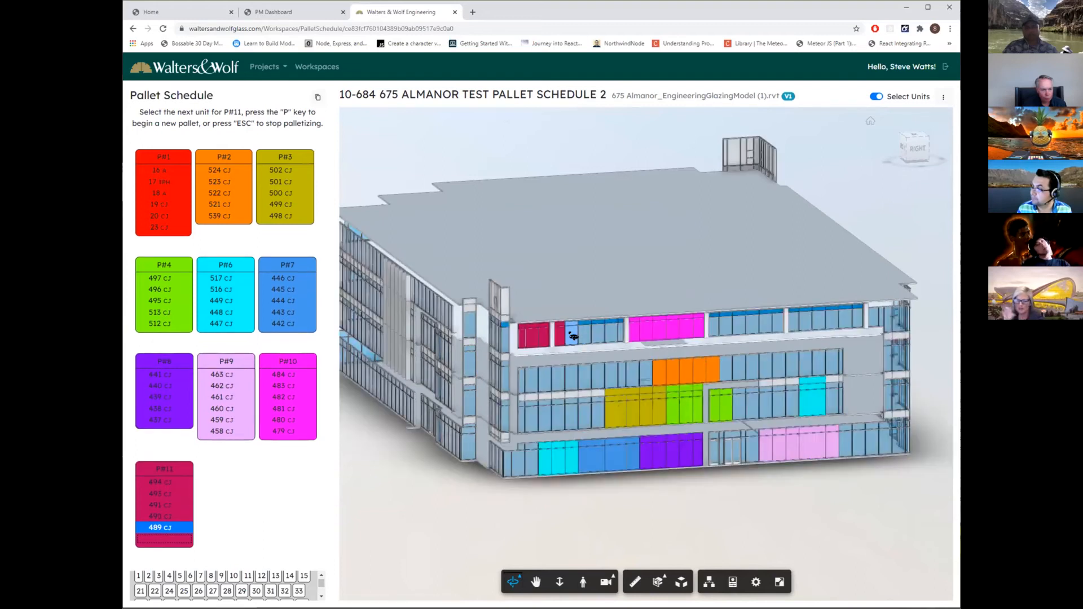
click(586, 337)
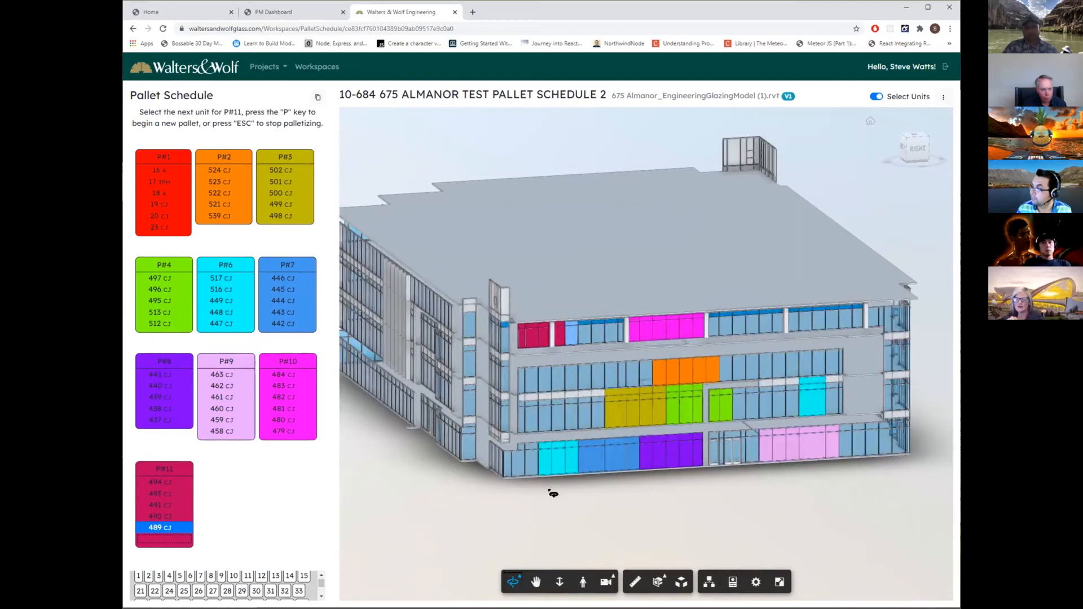
click(578, 345)
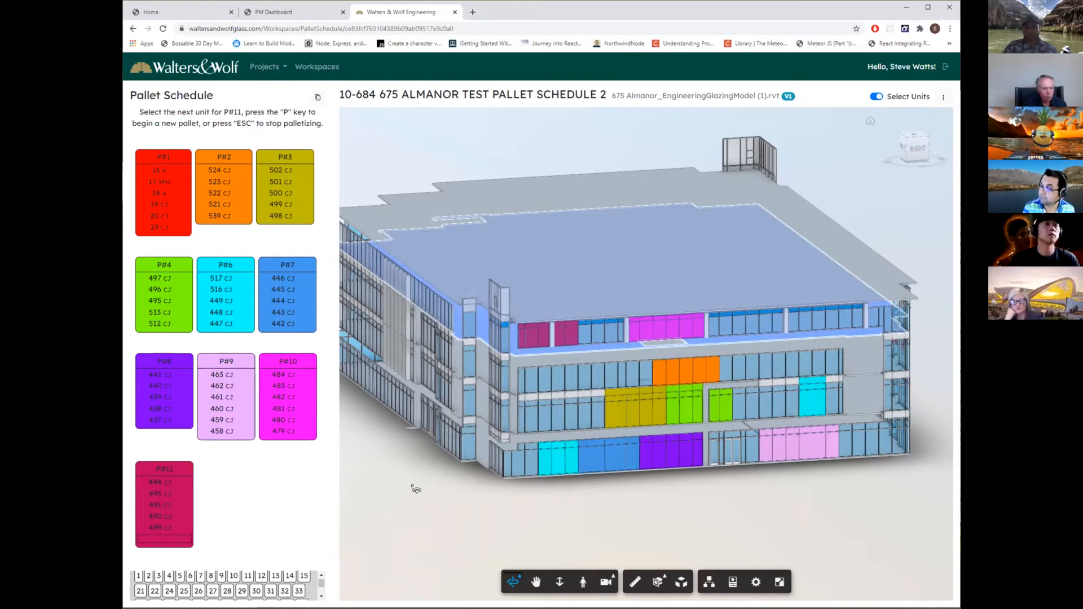
mouse_move(179, 471)
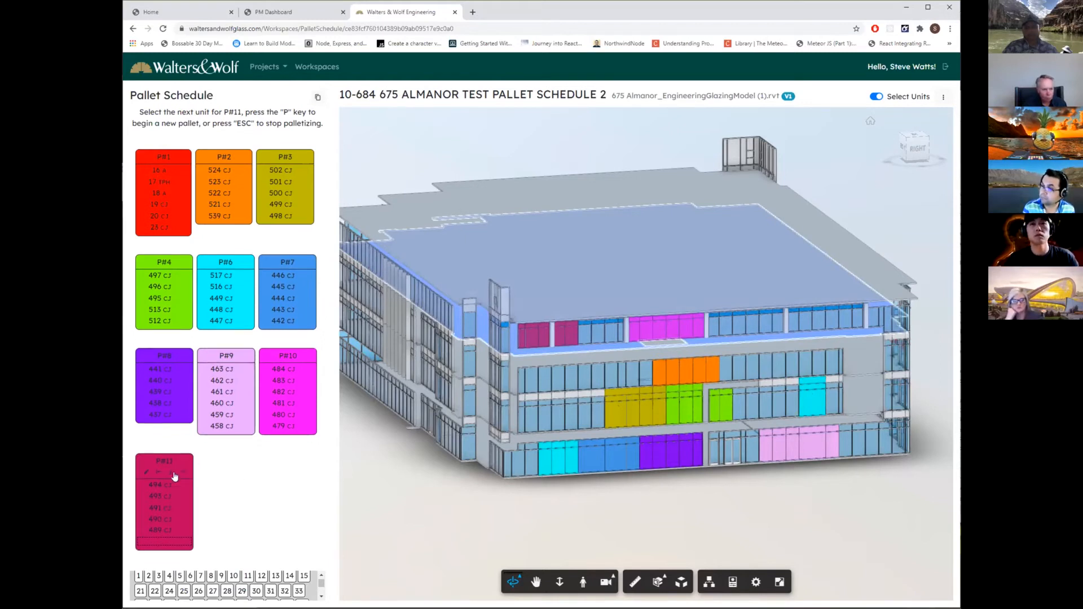
click(147, 472)
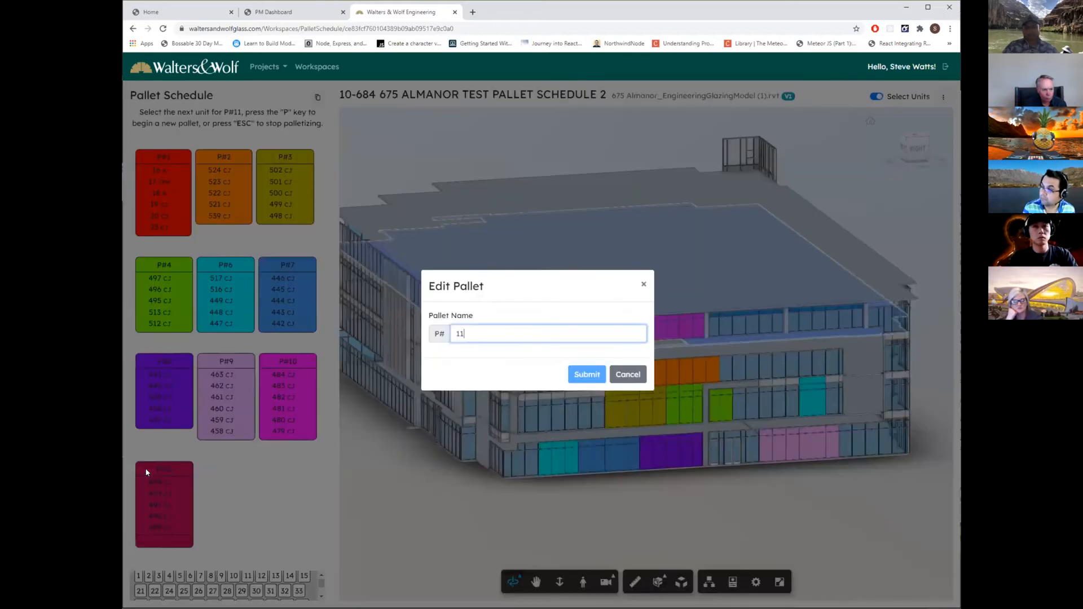
click(628, 374)
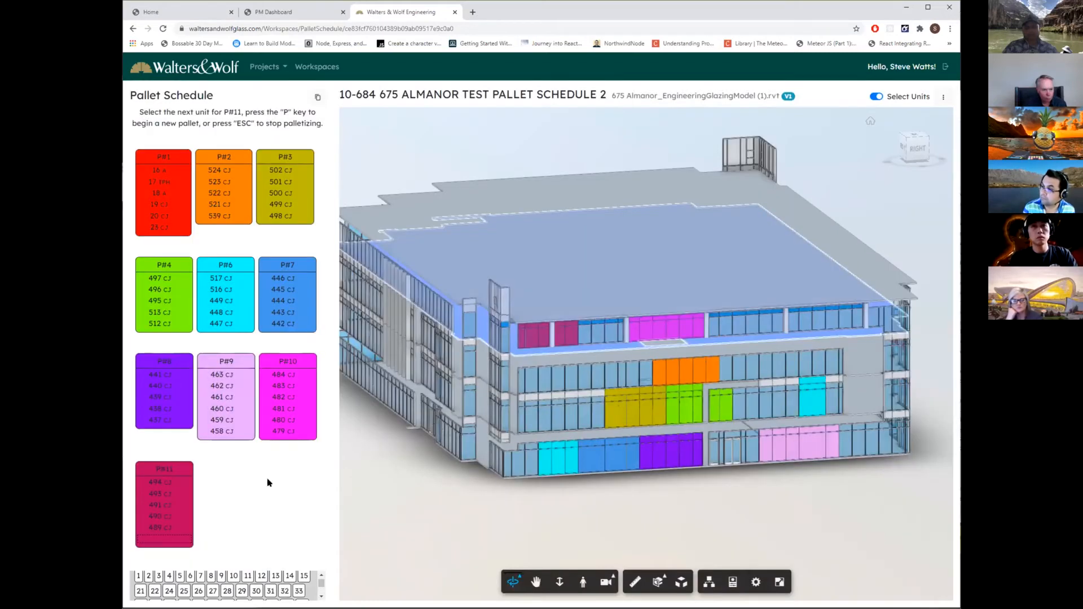
Set the field setting method of unit 494 on pallet P#11 to Forklift only, clearing Cup and Jib.
click(175, 483)
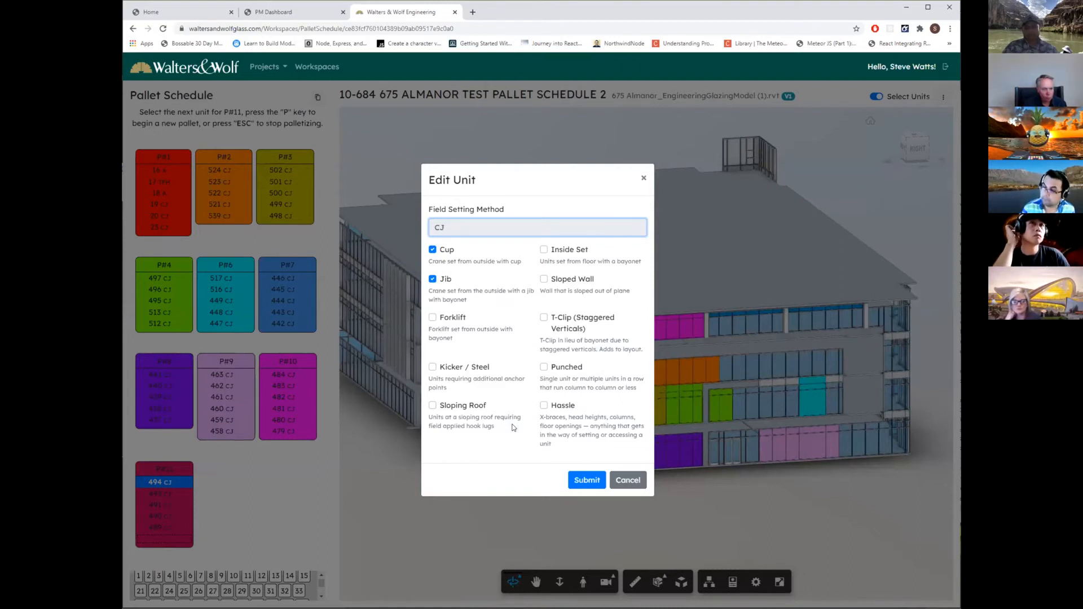
click(432, 249)
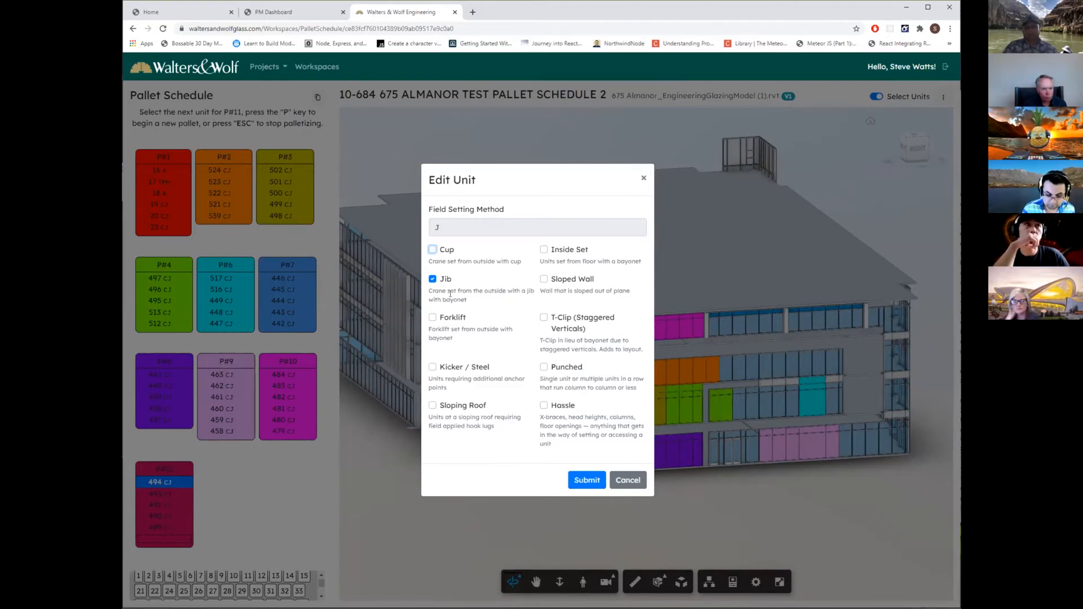
click(432, 279)
click(433, 317)
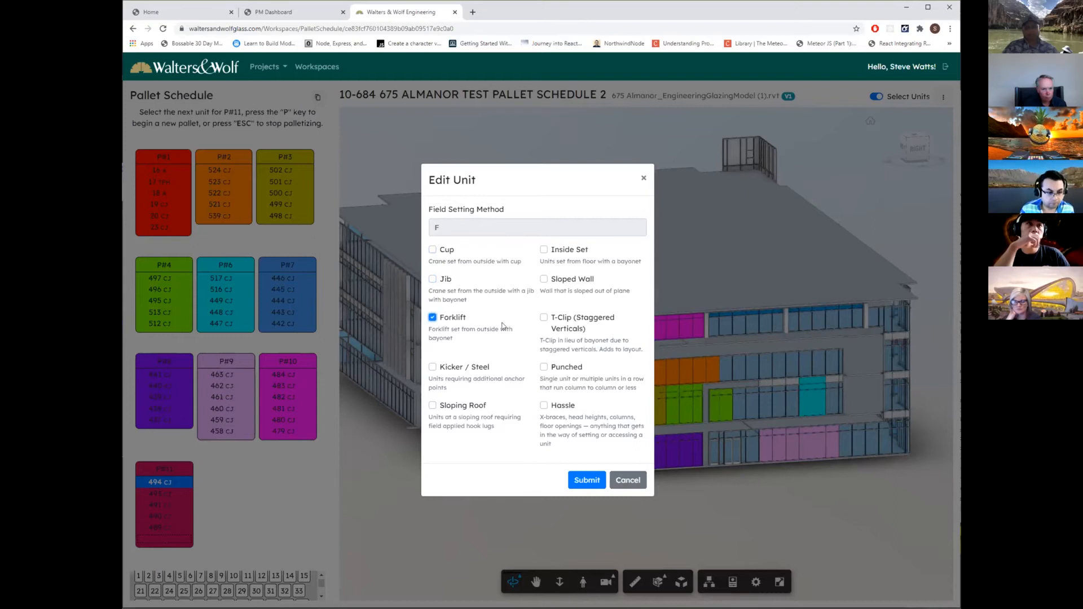
click(586, 480)
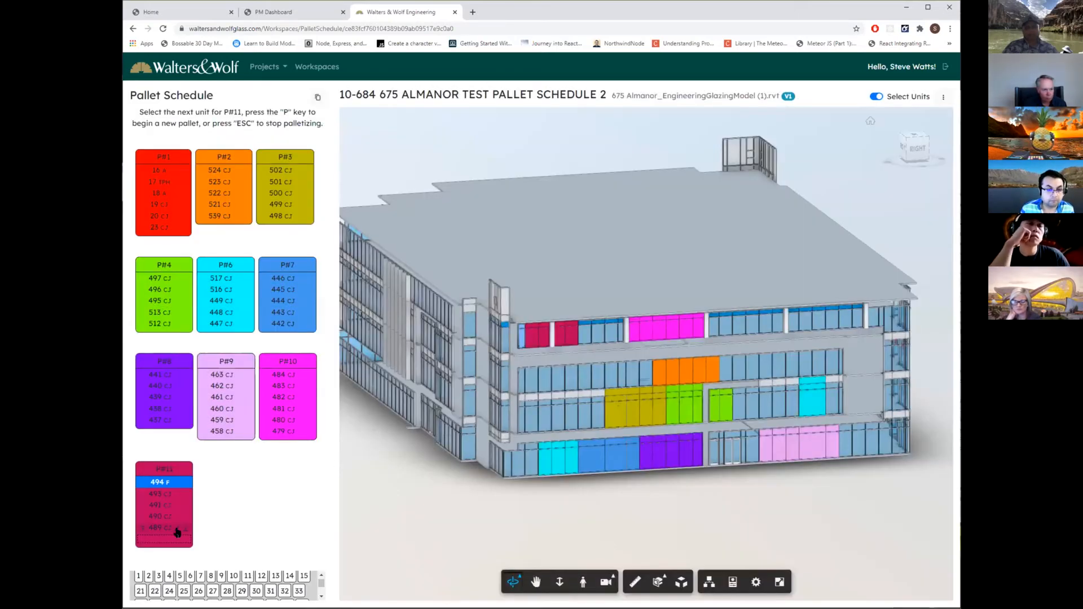
Begin a new pallet after P#11 with second-floor unit 508 and set that unit's field setting method to Forklift only.
mouse_move(181, 472)
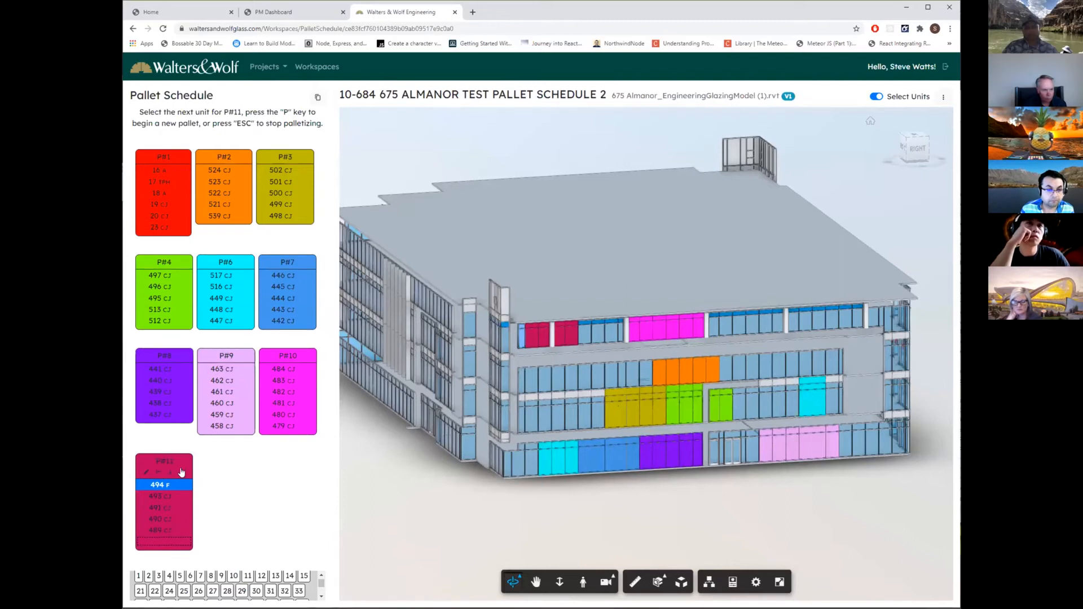
key(p)
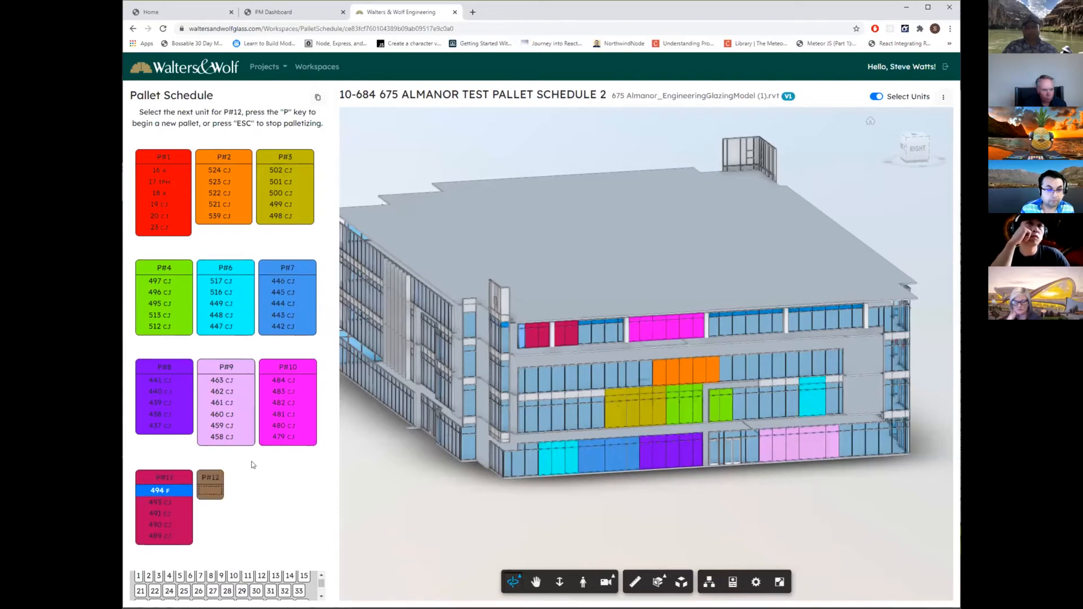
click(532, 419)
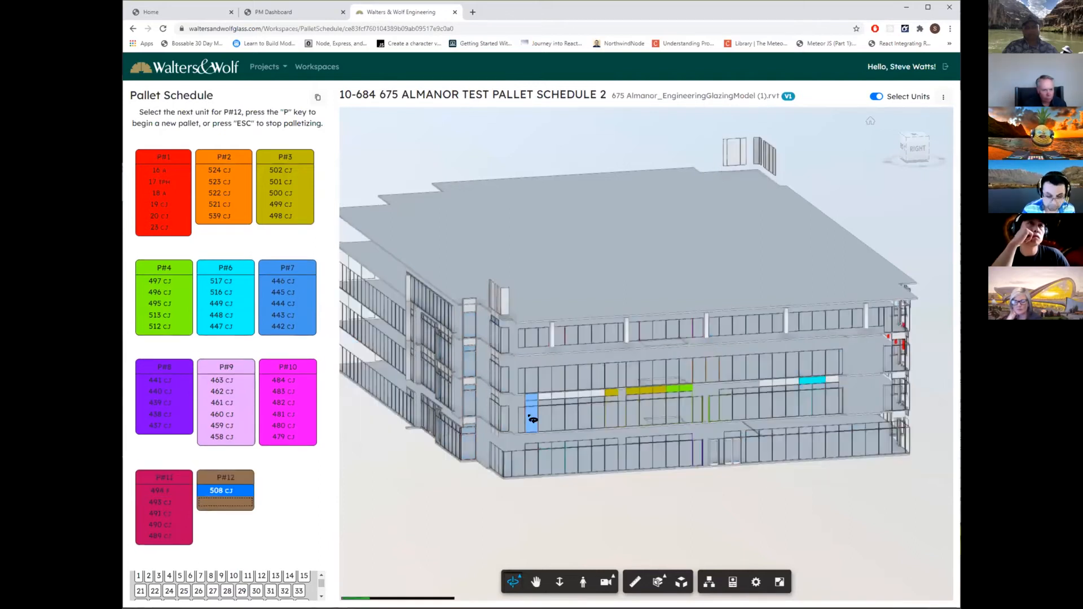
mouse_move(232, 495)
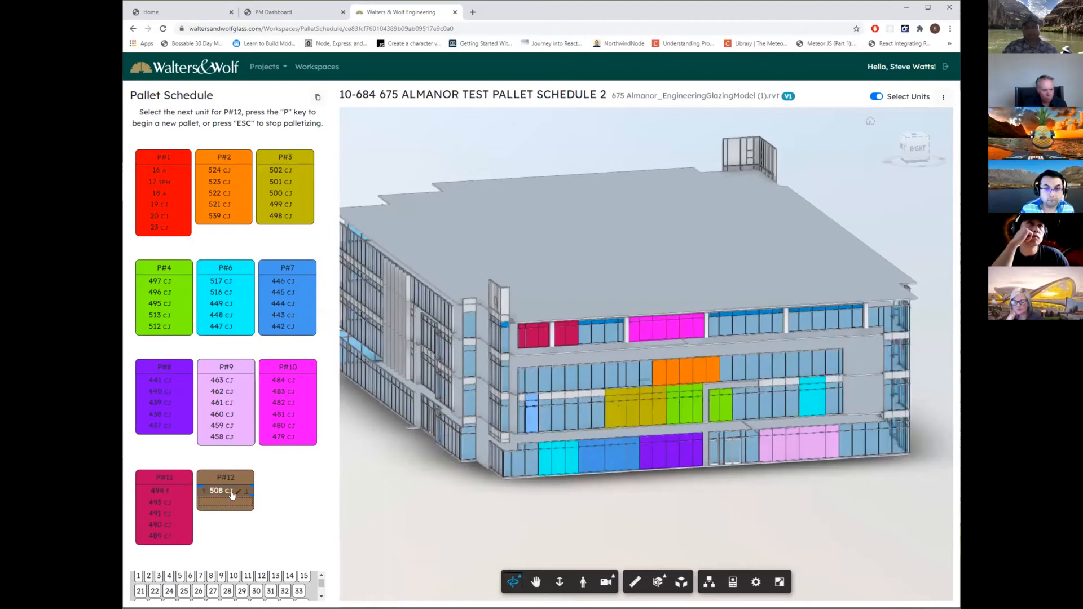
click(239, 493)
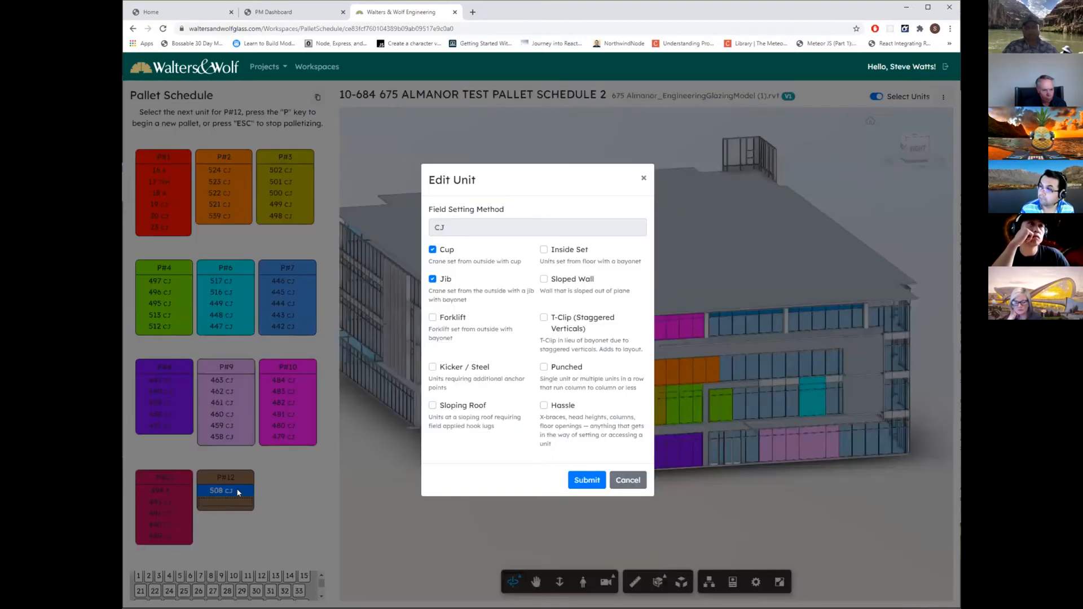
click(432, 317)
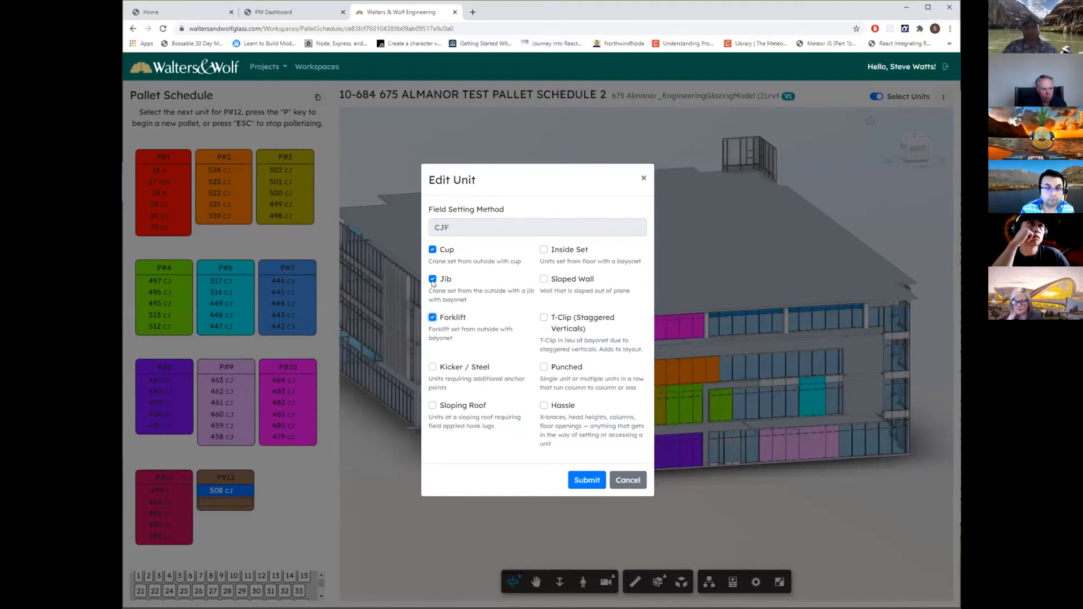
click(432, 278)
click(434, 251)
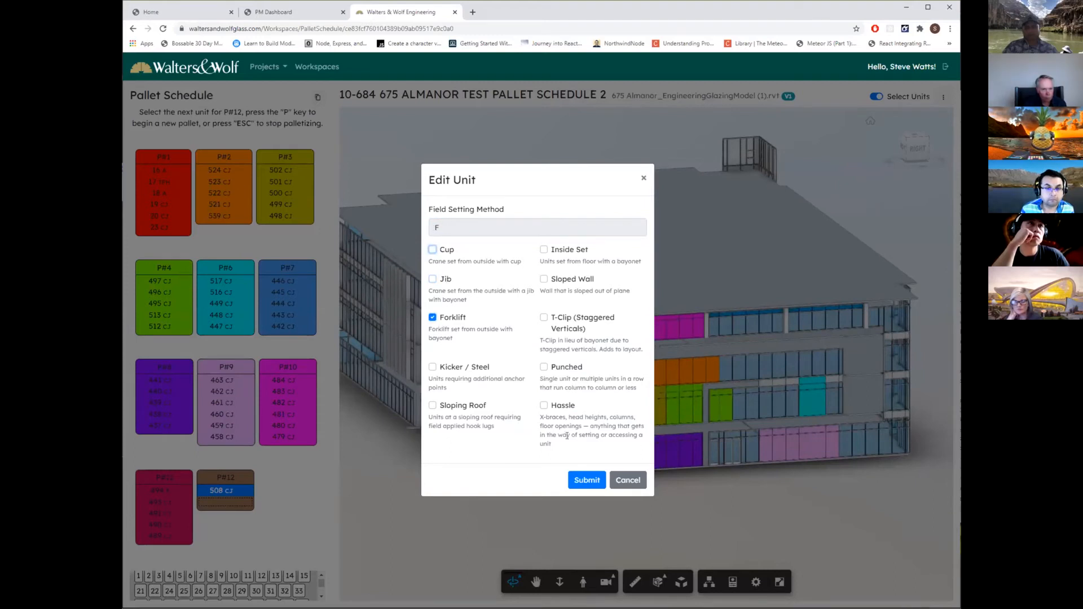
click(586, 481)
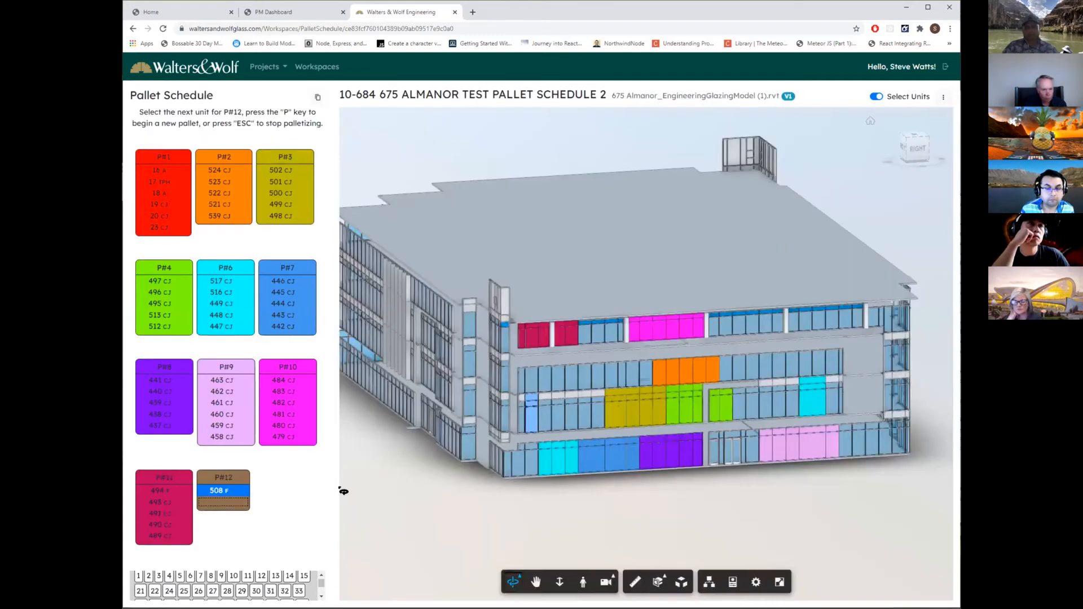
Assign the adjacent second-floor units 507, 506, 505, 504 and 503 to pallet P#12.
click(547, 420)
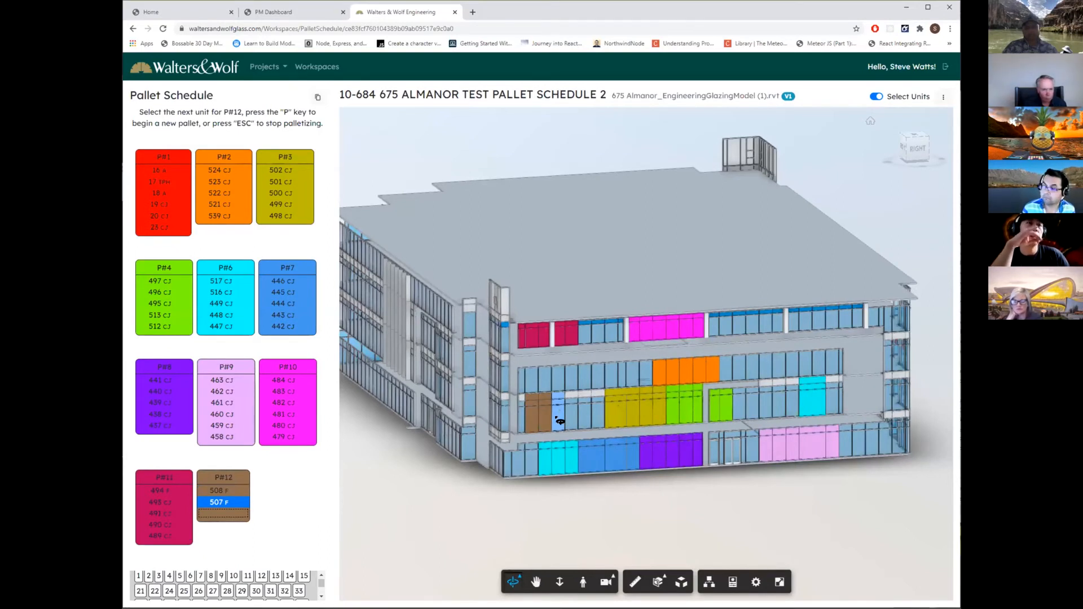
click(559, 420)
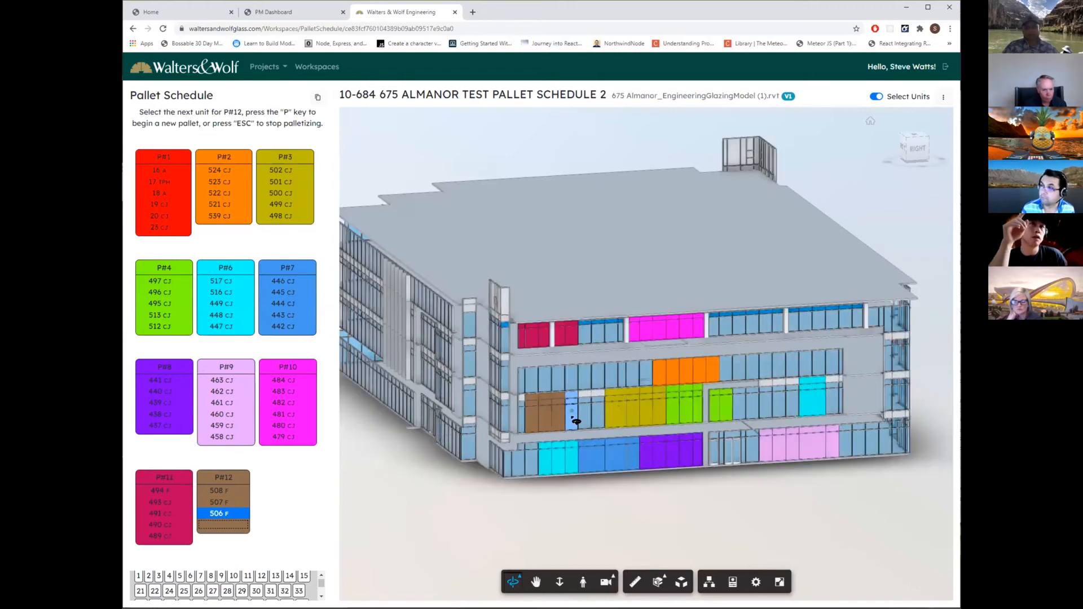
click(575, 420)
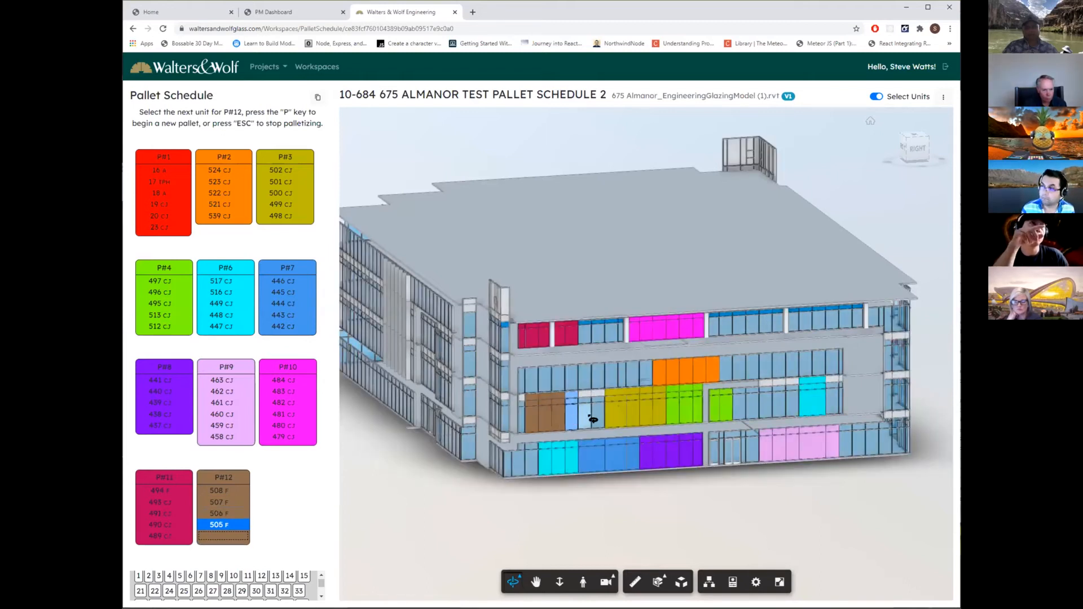
click(591, 420)
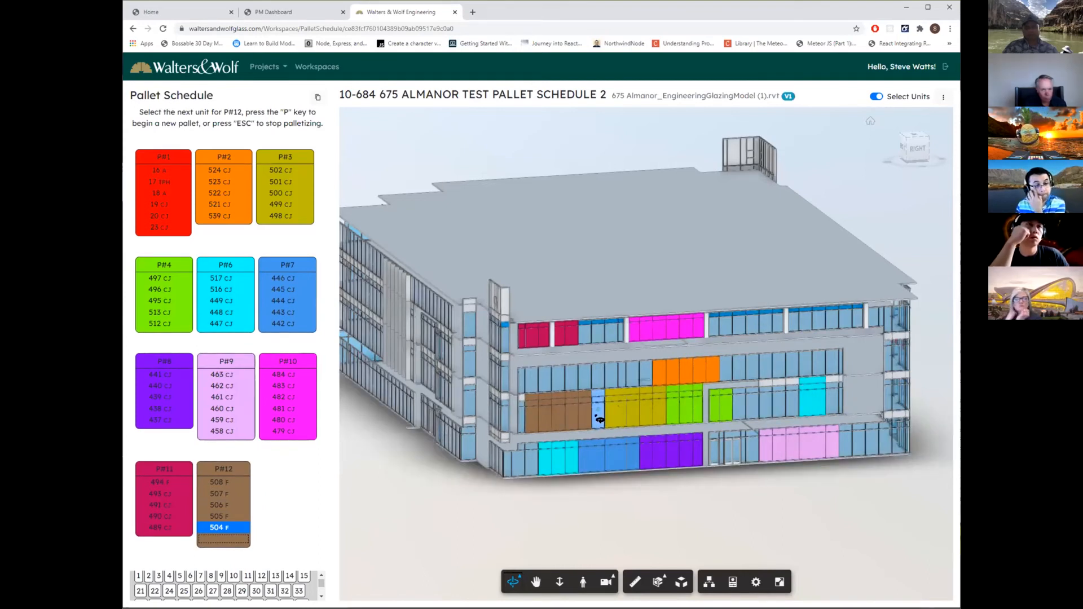
click(600, 420)
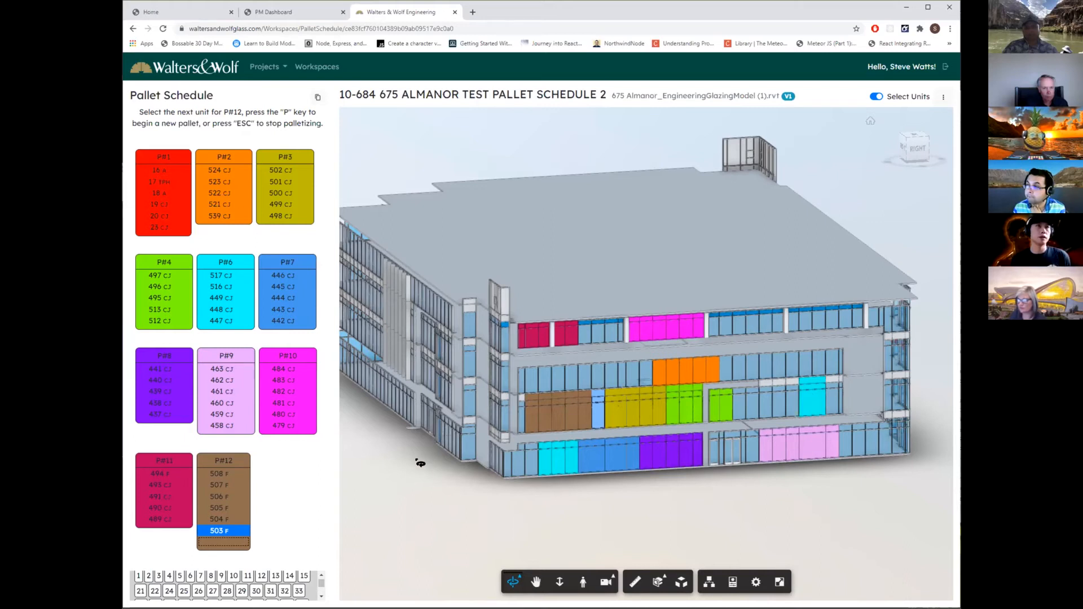
Examine the building's front facade and its stepped corner up close for unassigned units.
drag(483, 484, 467, 539)
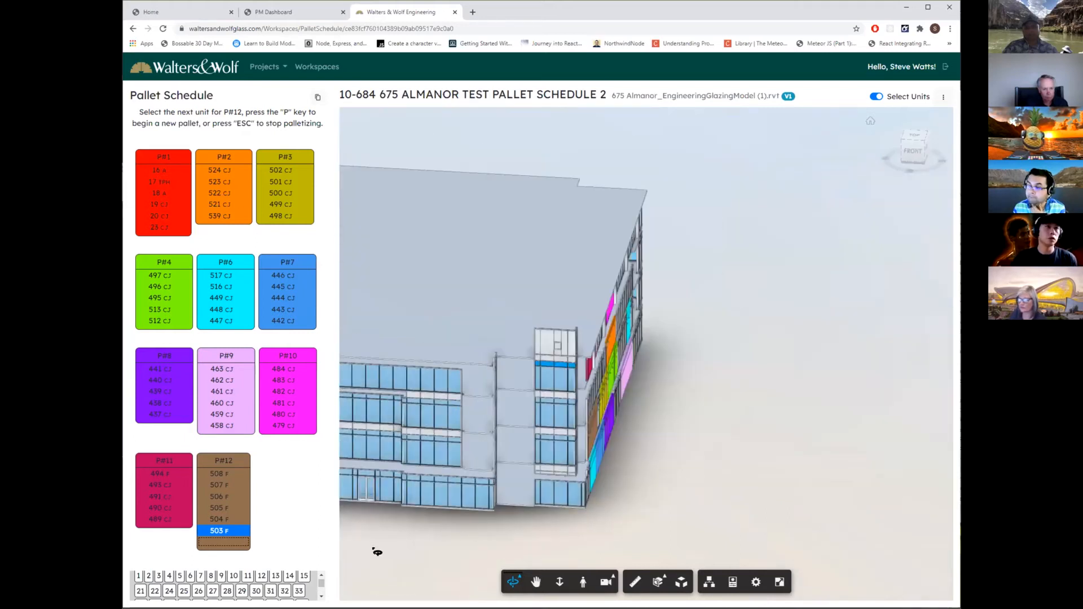
drag(377, 552, 368, 525)
middle_drag(369, 524, 653, 456)
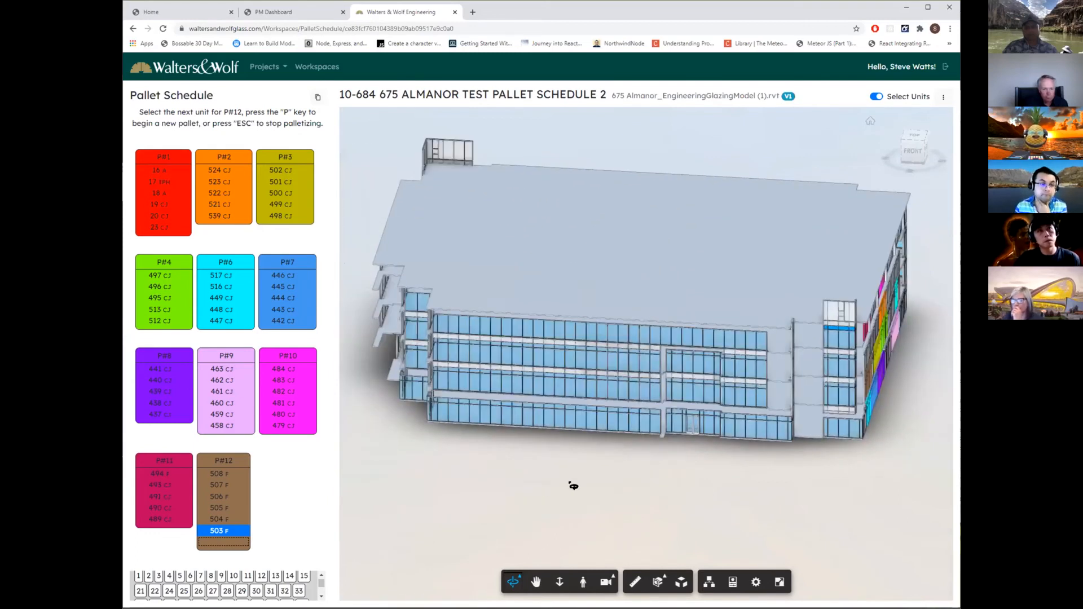
scroll(507, 491, up, 5)
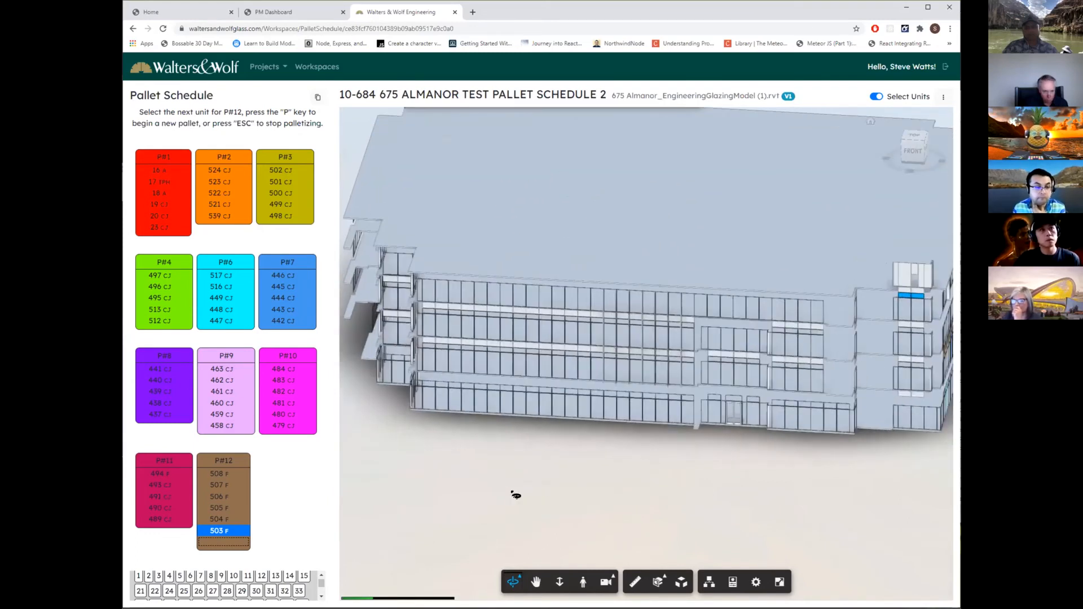
drag(600, 528, 601, 497)
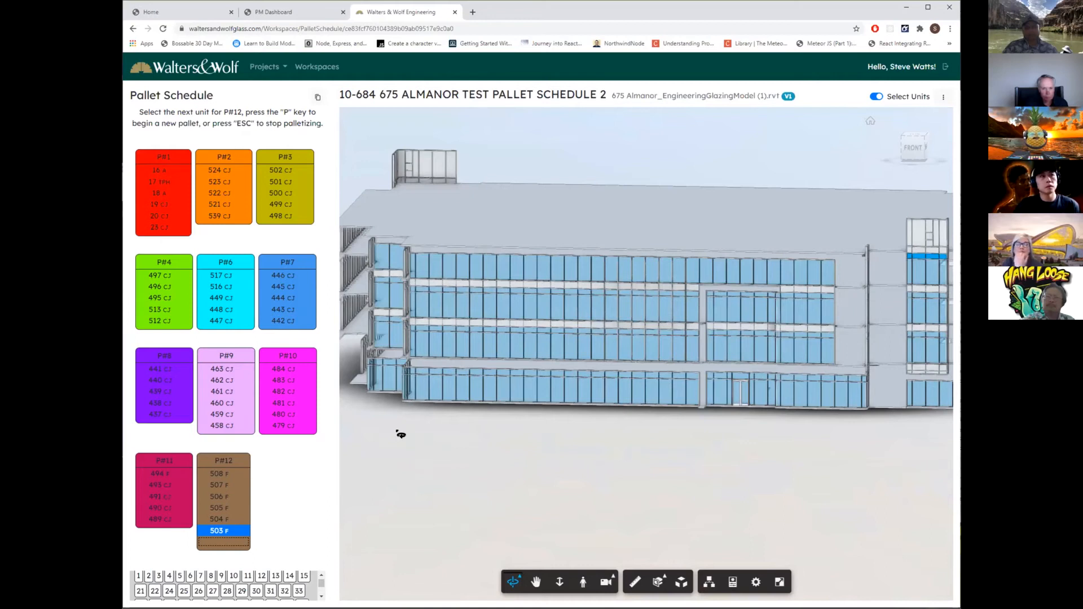
drag(426, 439, 648, 499)
scroll(517, 540, up, 4)
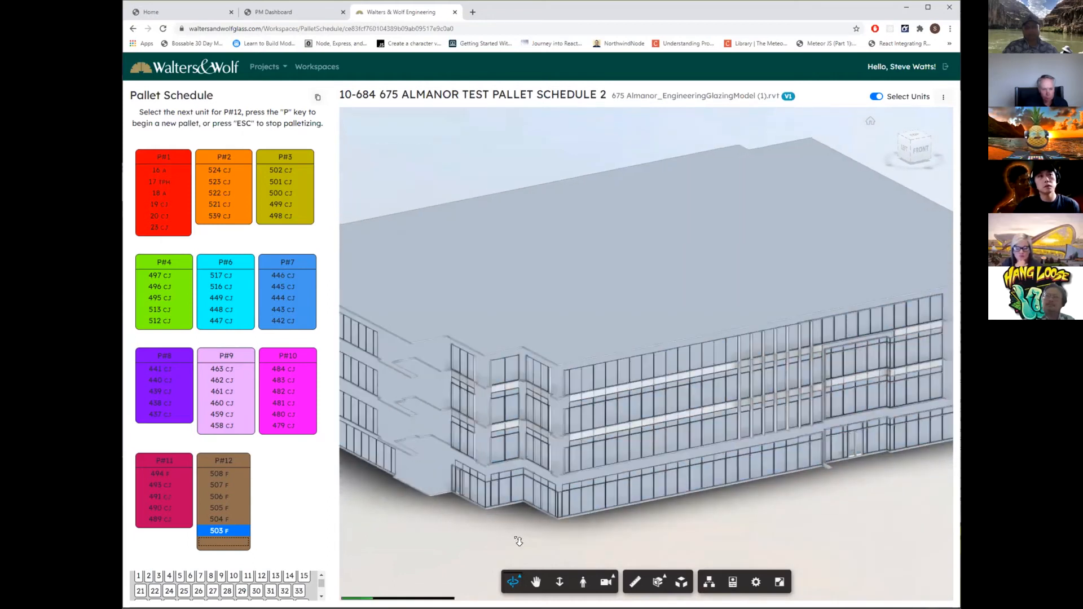
scroll(543, 541, up, 2)
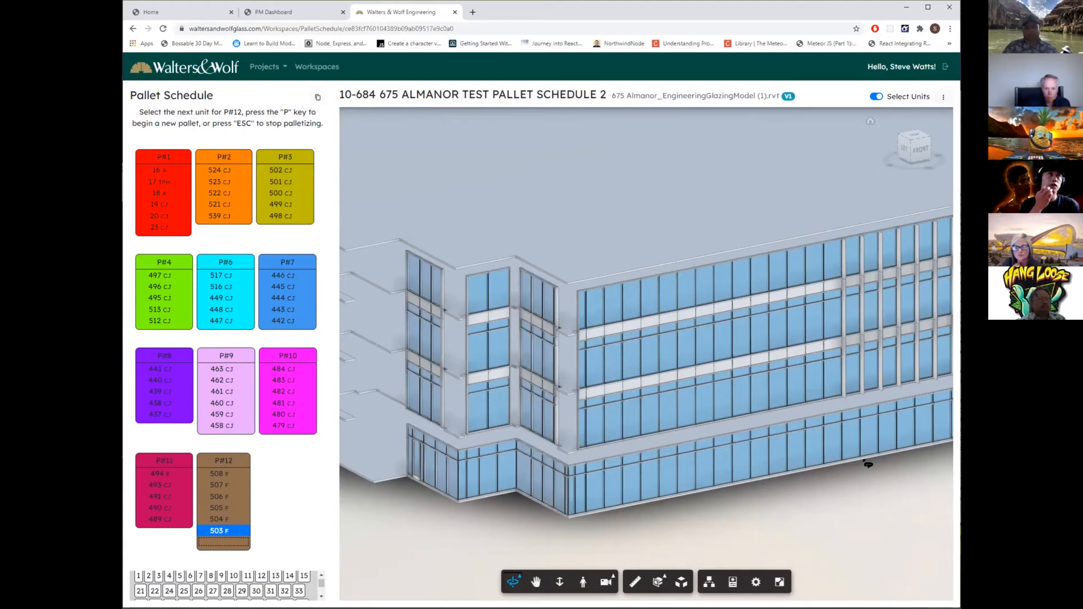
drag(879, 493, 811, 493)
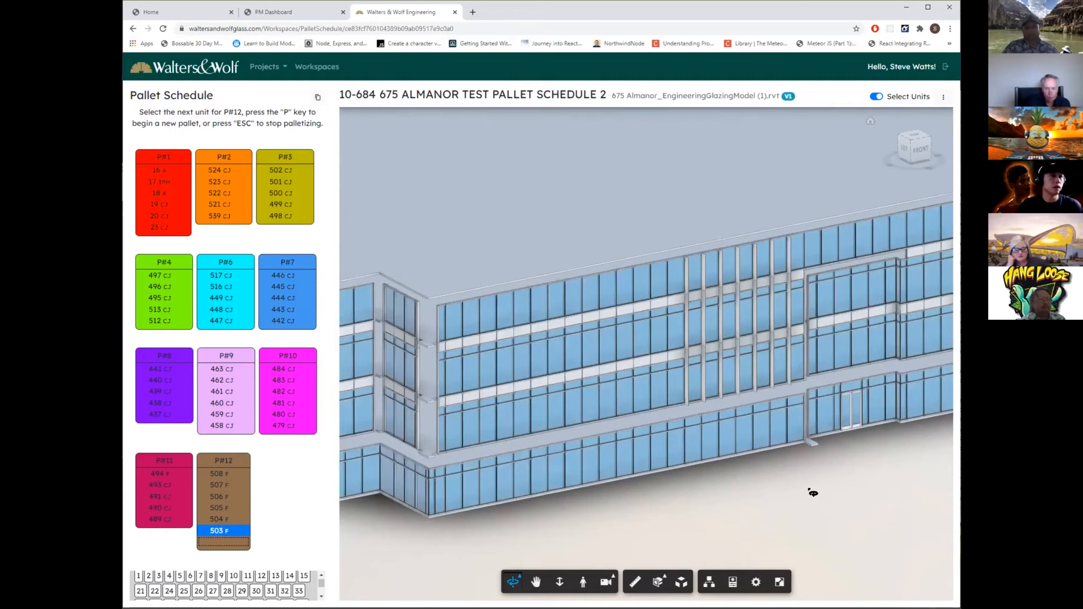
scroll(813, 492, down, 3)
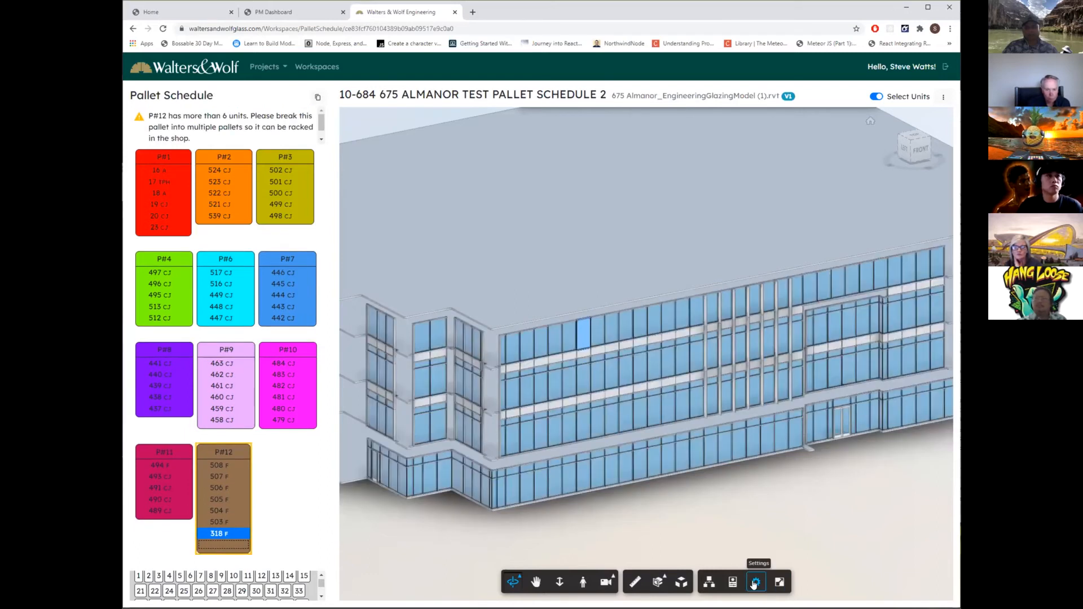
Review the curtain wall properties of selected top-floor unit 318, from its constraints and dimensions through its unit data and mullion types.
click(732, 583)
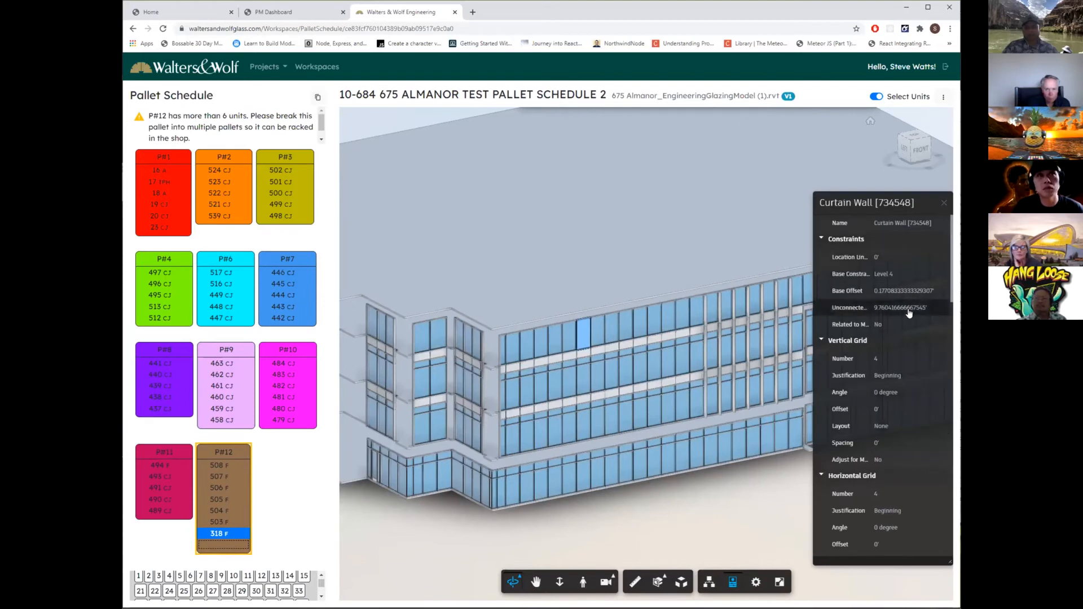
scroll(908, 367, down, 3)
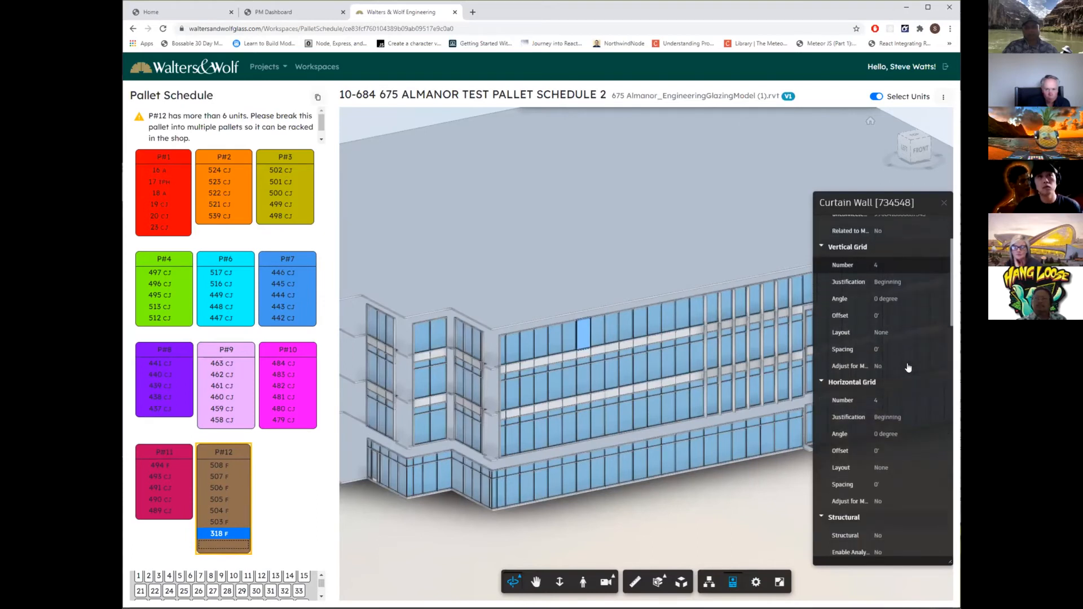
scroll(908, 367, down, 3)
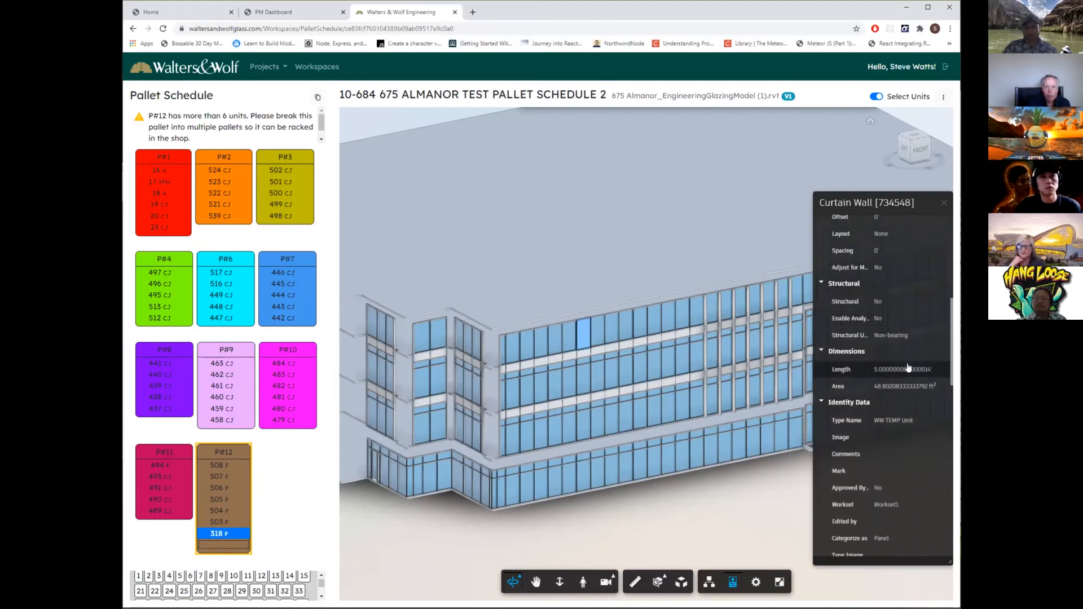
scroll(908, 367, down, 1)
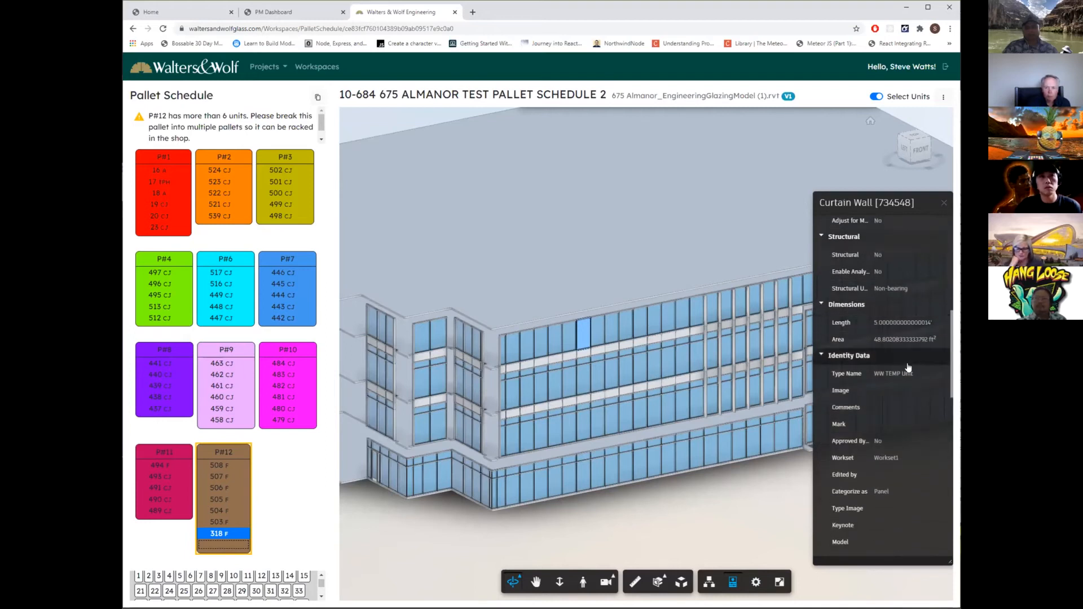
scroll(908, 367, down, 2)
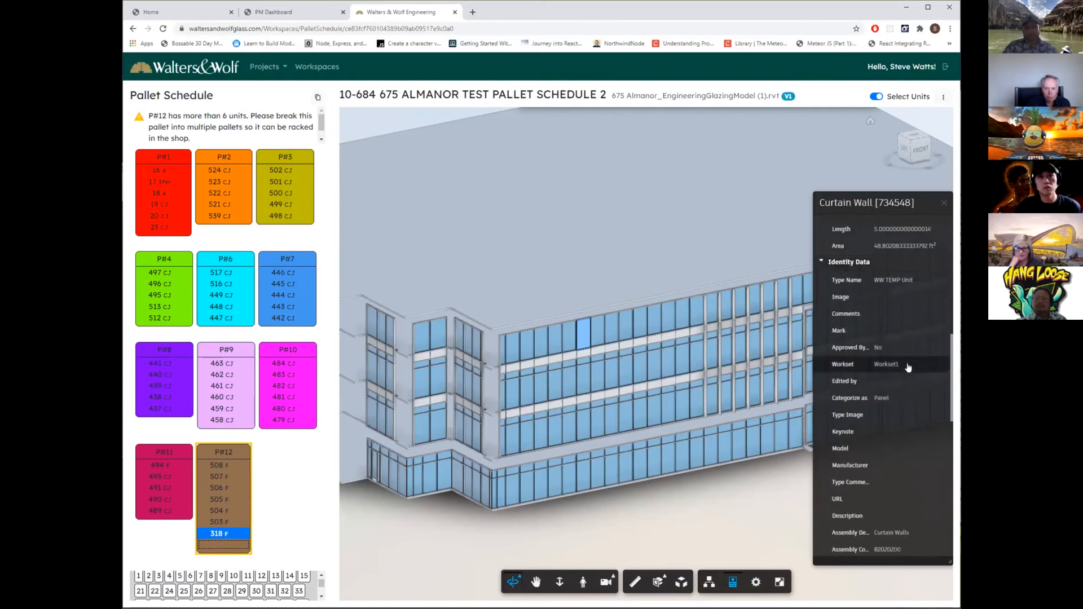
scroll(908, 367, down, 4)
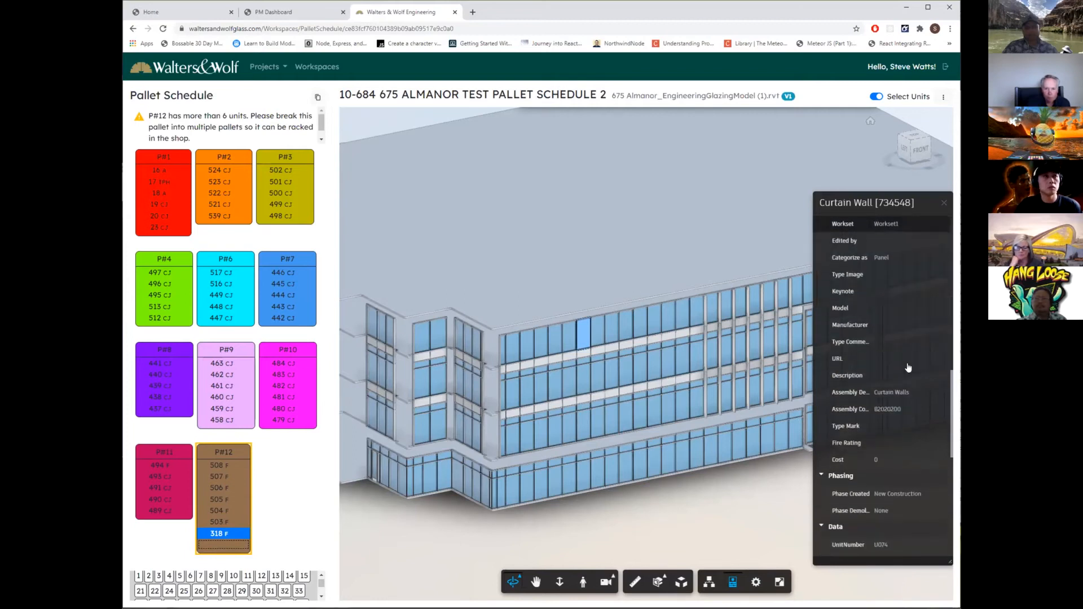
scroll(908, 368, down, 3)
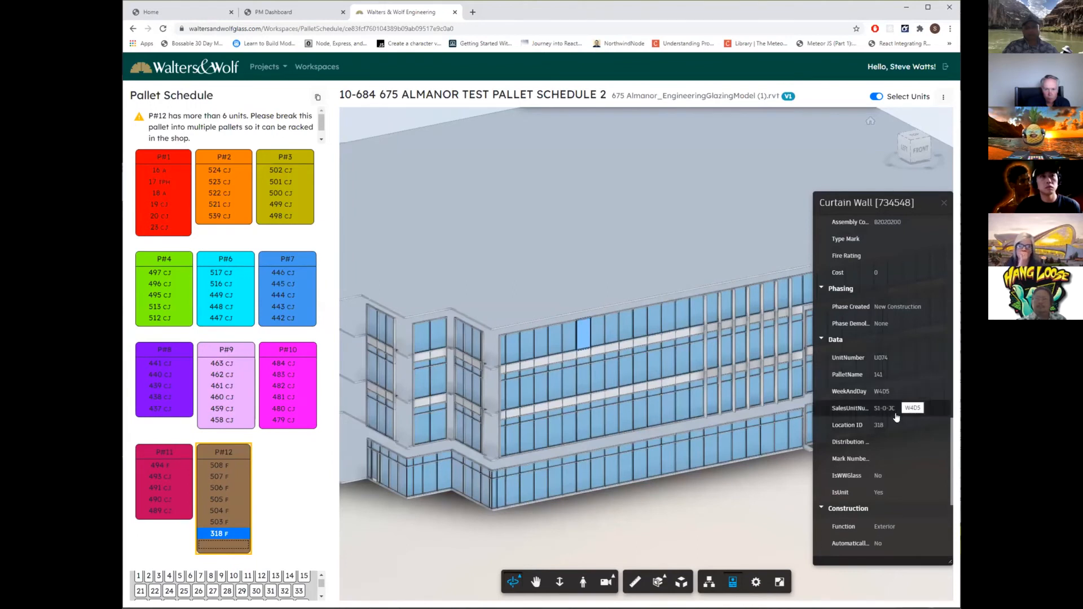
scroll(897, 423, down, 1)
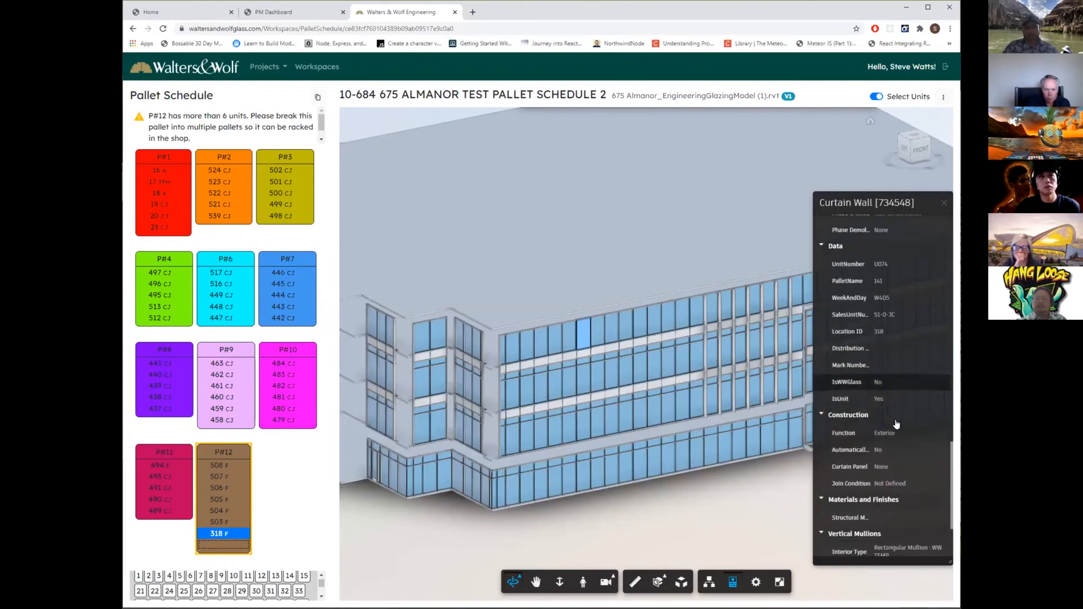
scroll(898, 418, down, 2)
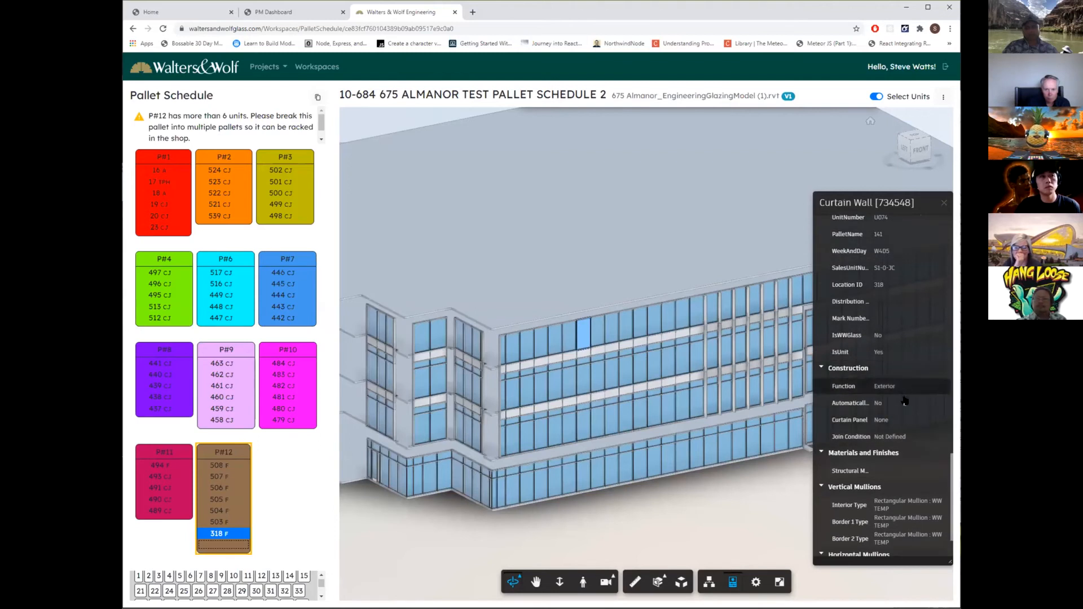
scroll(903, 426, down, 1)
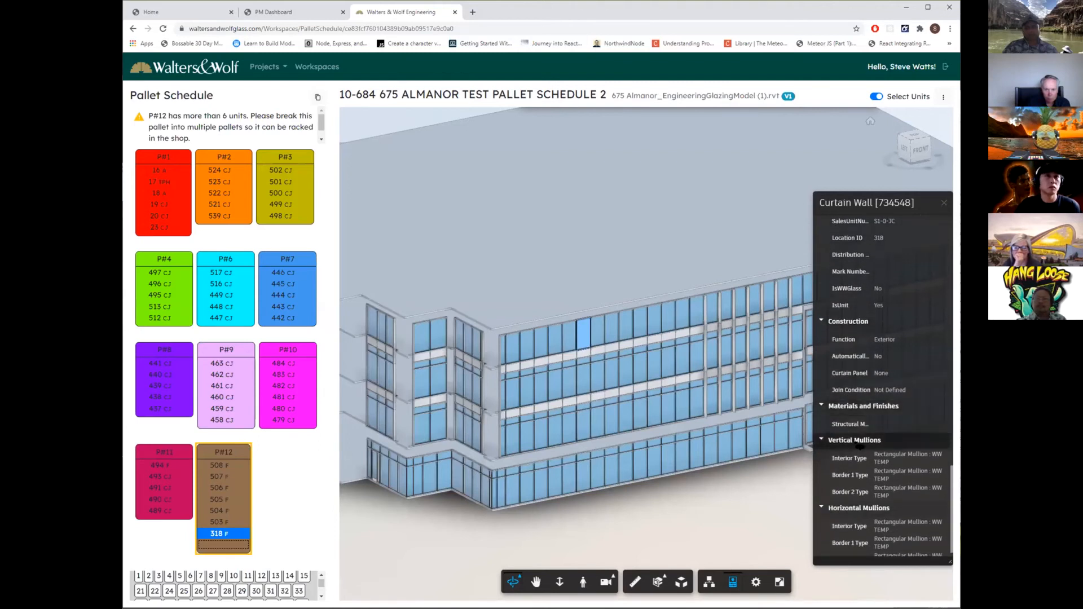
Clear the unit 318 selection with its properties view, and turn off the Select Units mode.
click(755, 502)
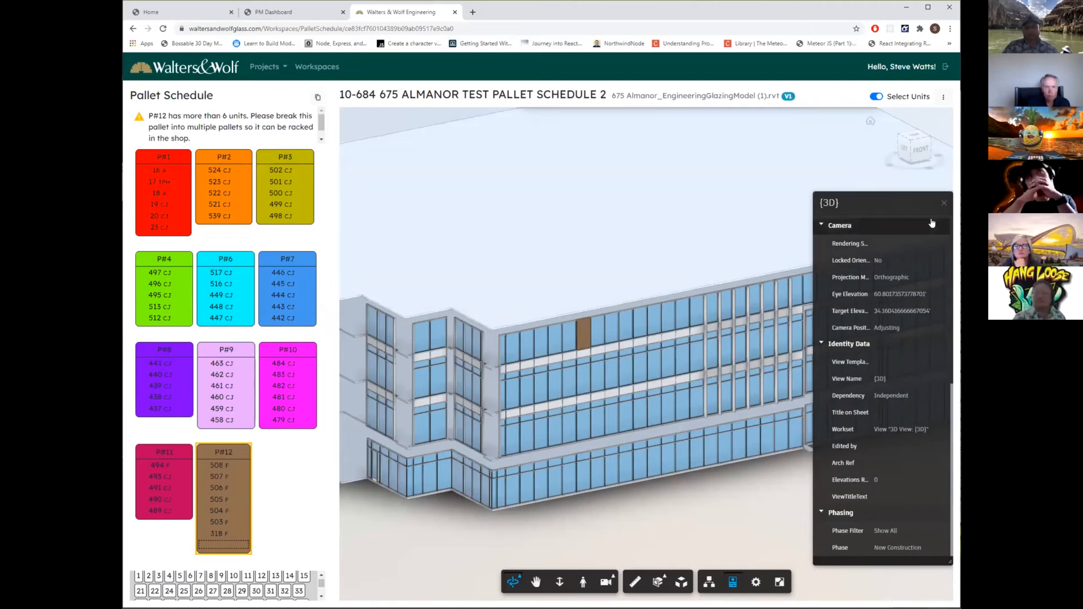
scroll(895, 379, up, 5)
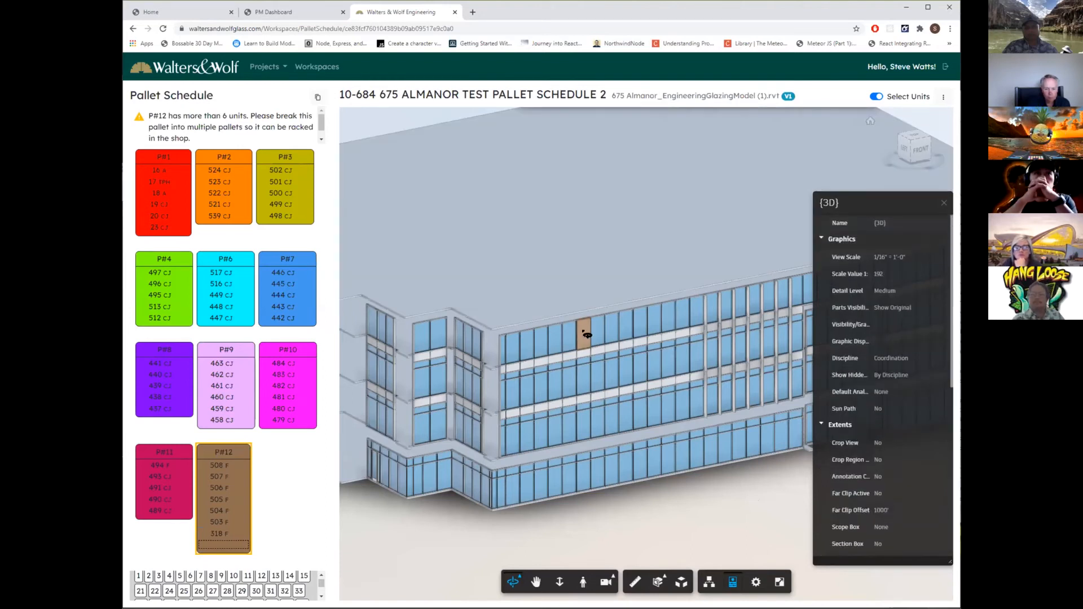
double_click(871, 96)
click(872, 98)
click(872, 98)
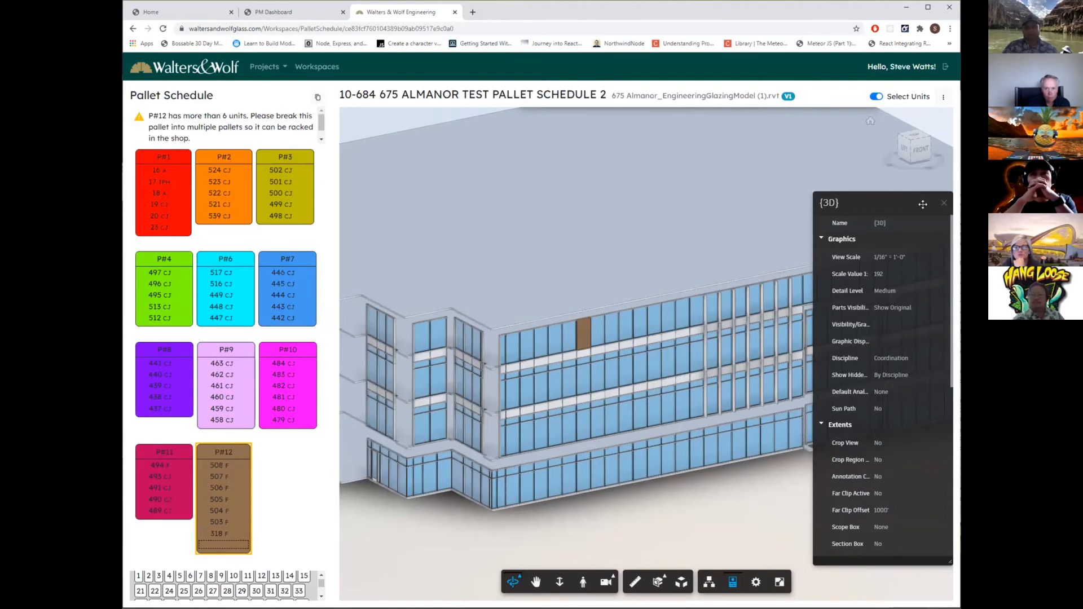
click(944, 205)
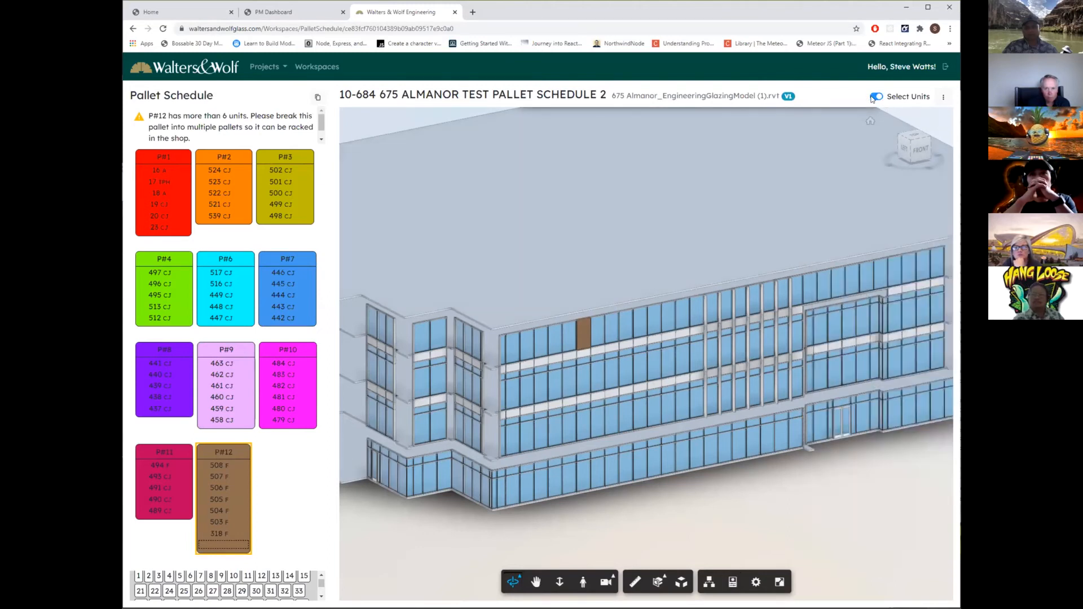
Select the top horizontal mullion of the window beside unit 318 and look over the commands available for it.
double_click(584, 334)
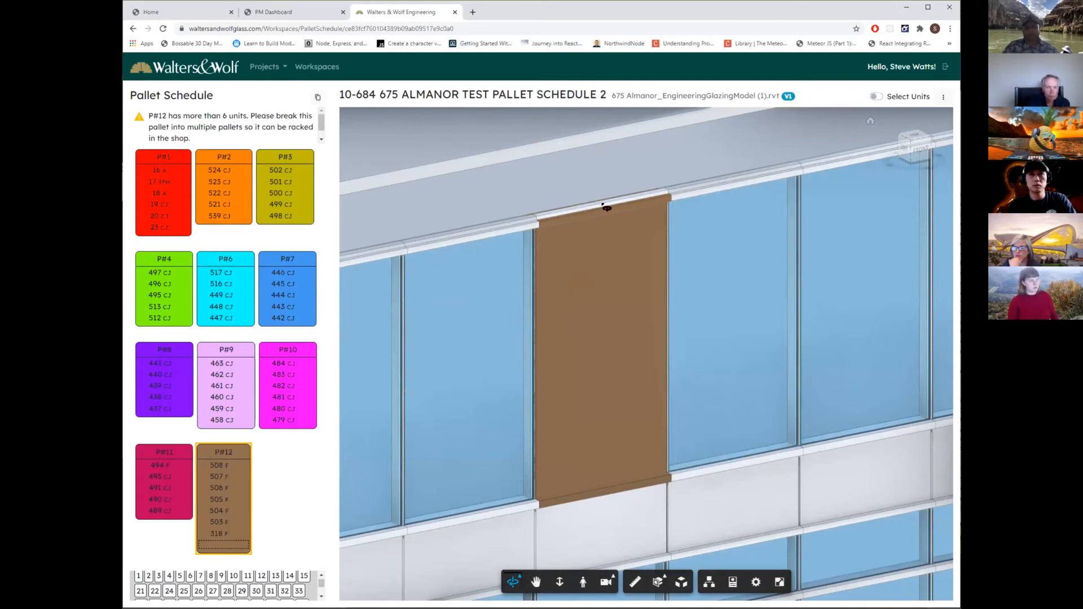
right_click(730, 189)
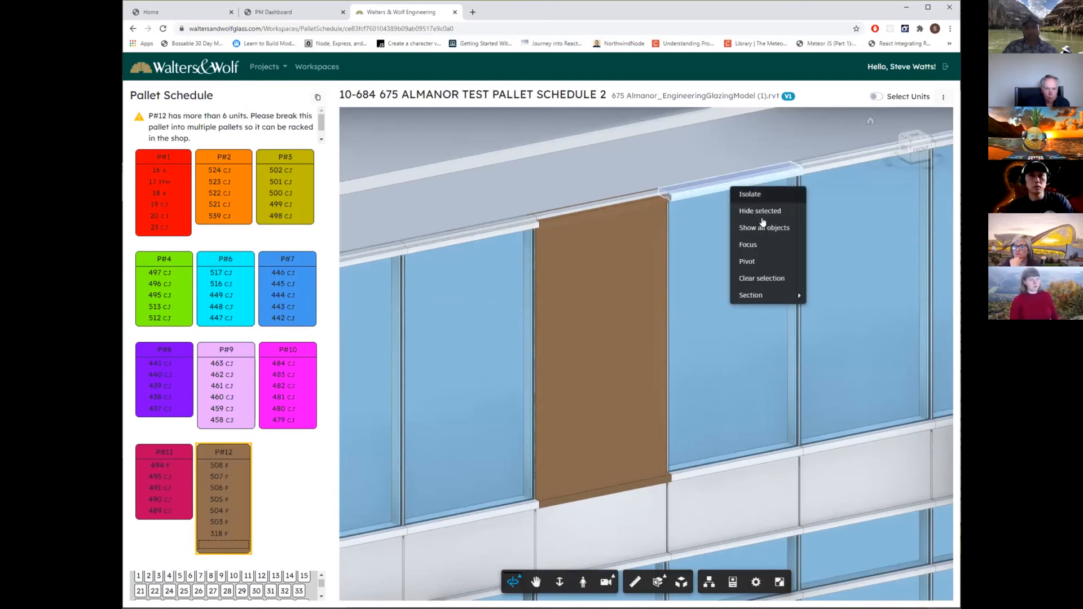
mouse_move(760, 298)
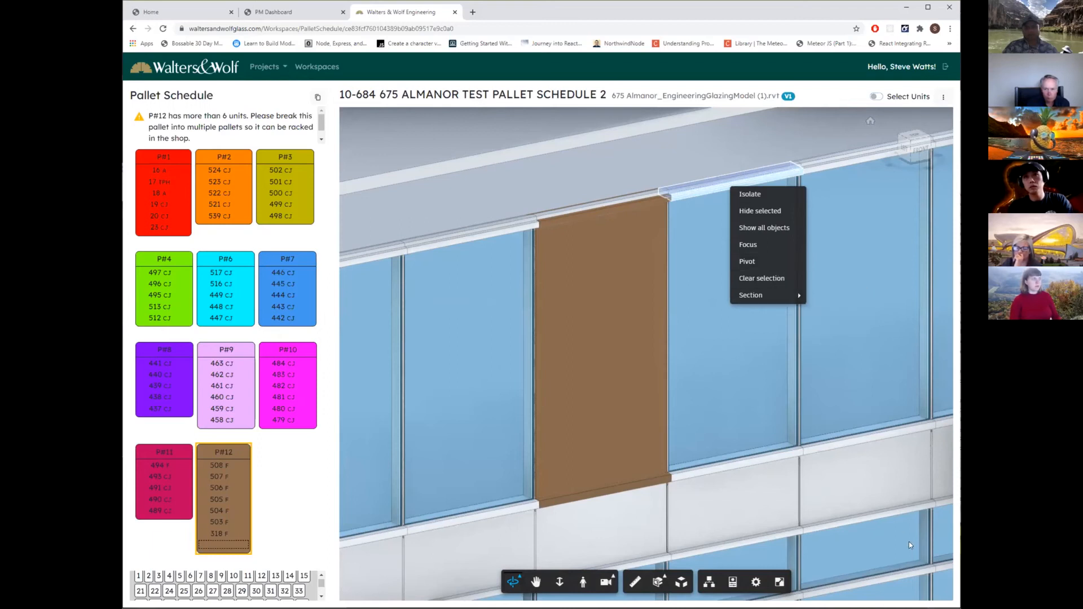
click(864, 483)
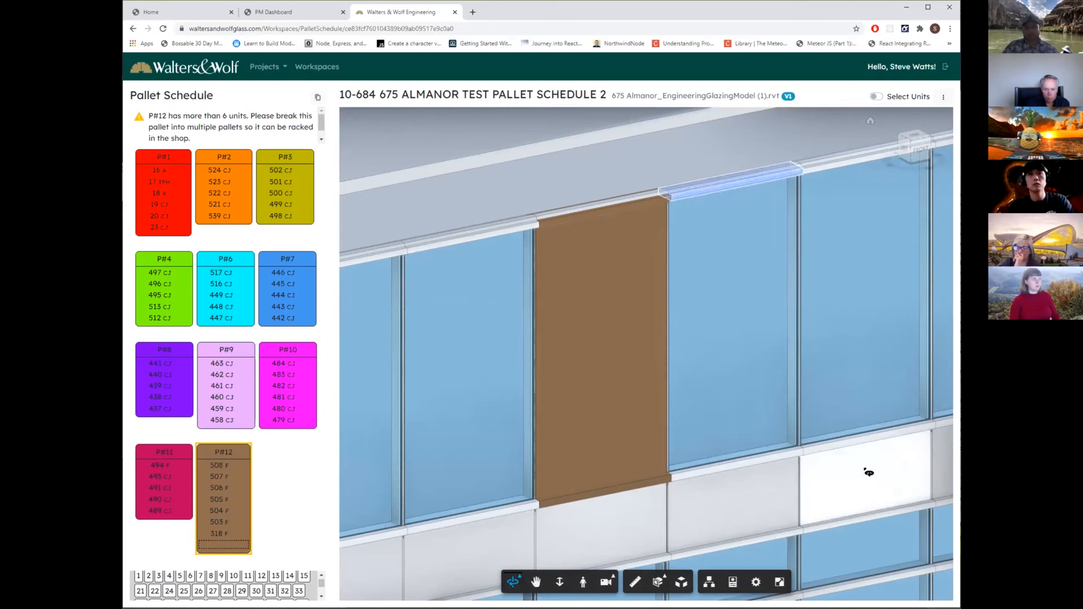
Select the spandrel panel below the top-floor windows and review its WWGlass properties, from materials and dimensions to phasing and model properties.
click(868, 472)
right_click(864, 471)
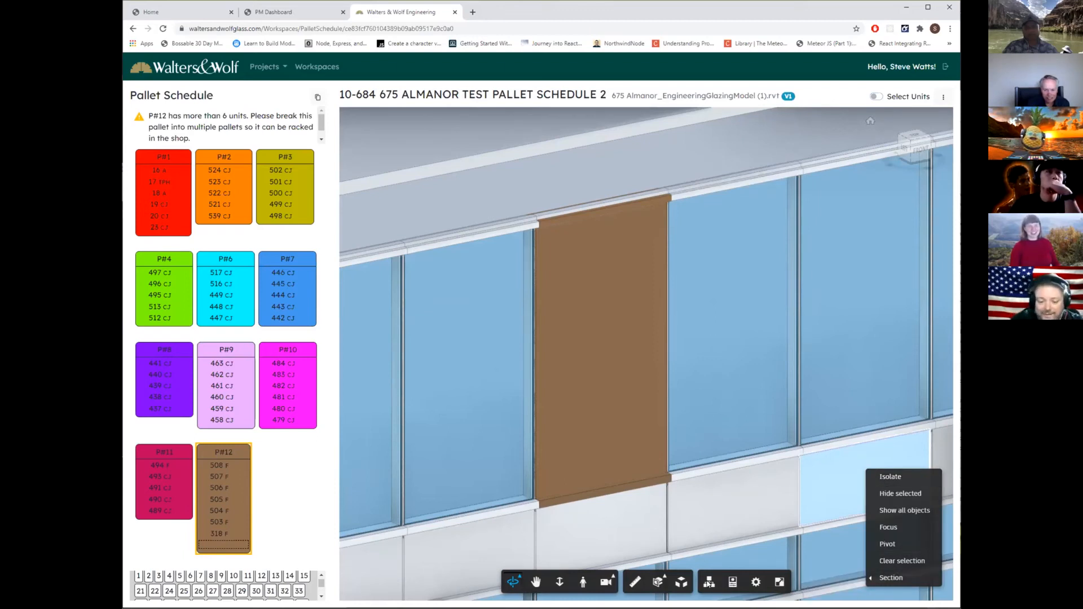
click(732, 583)
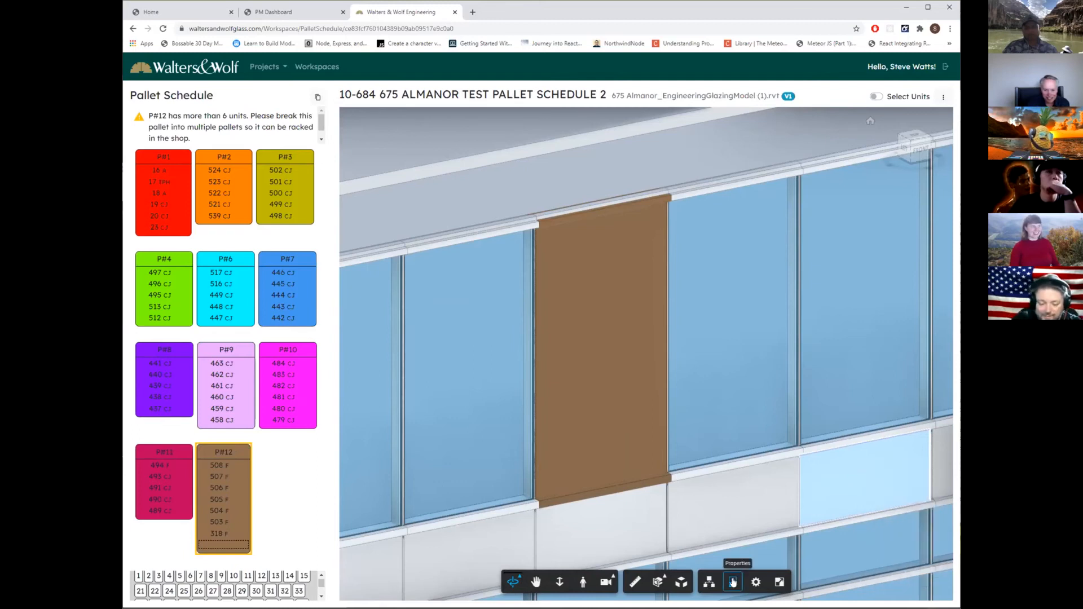
click(733, 583)
scroll(833, 382, down, 5)
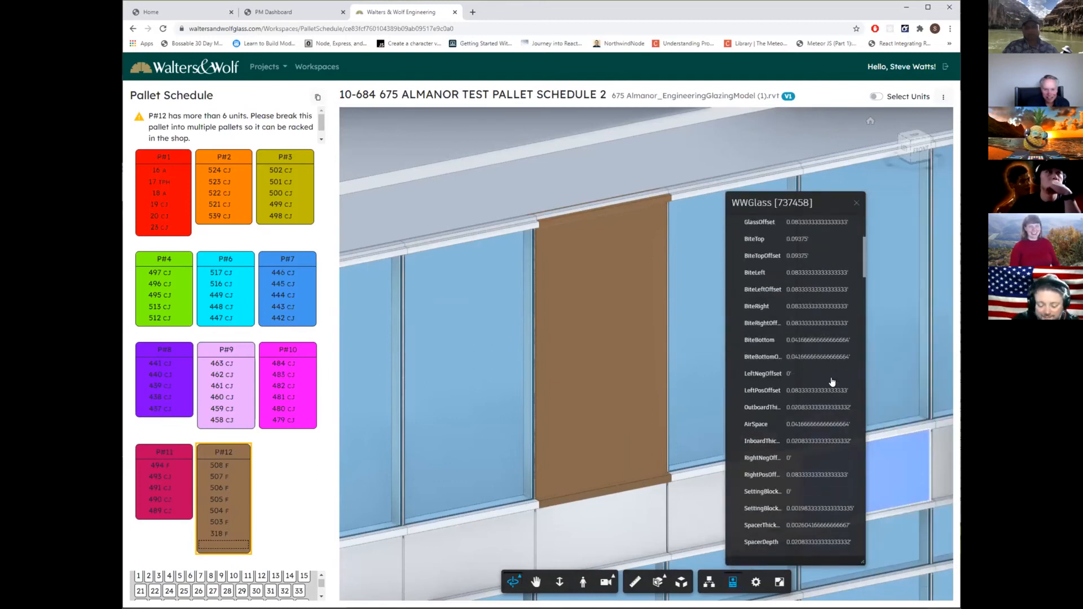
scroll(832, 381, down, 10)
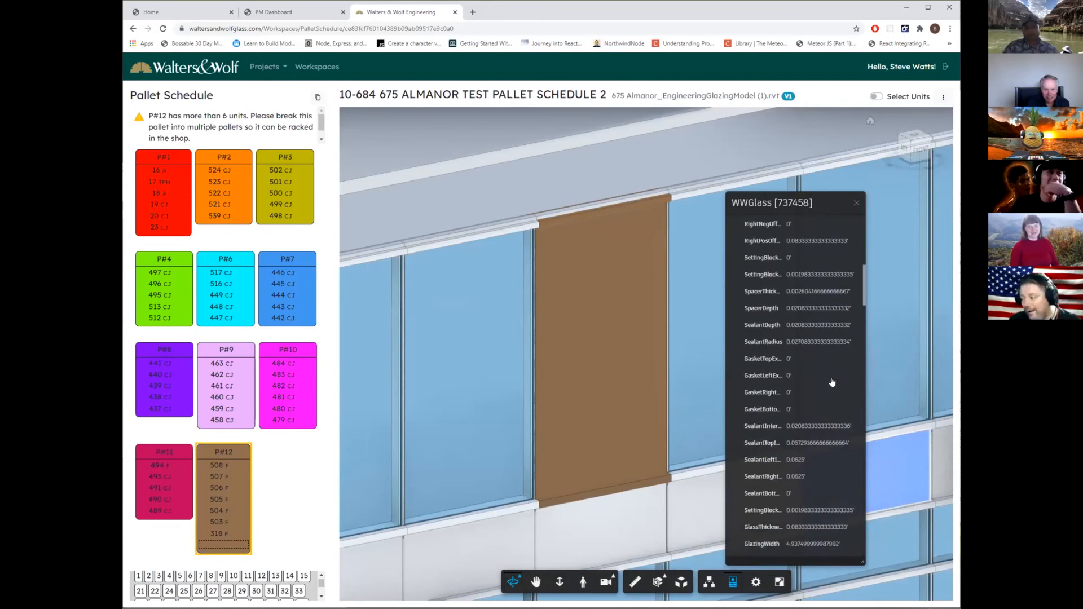
scroll(832, 381, down, 2)
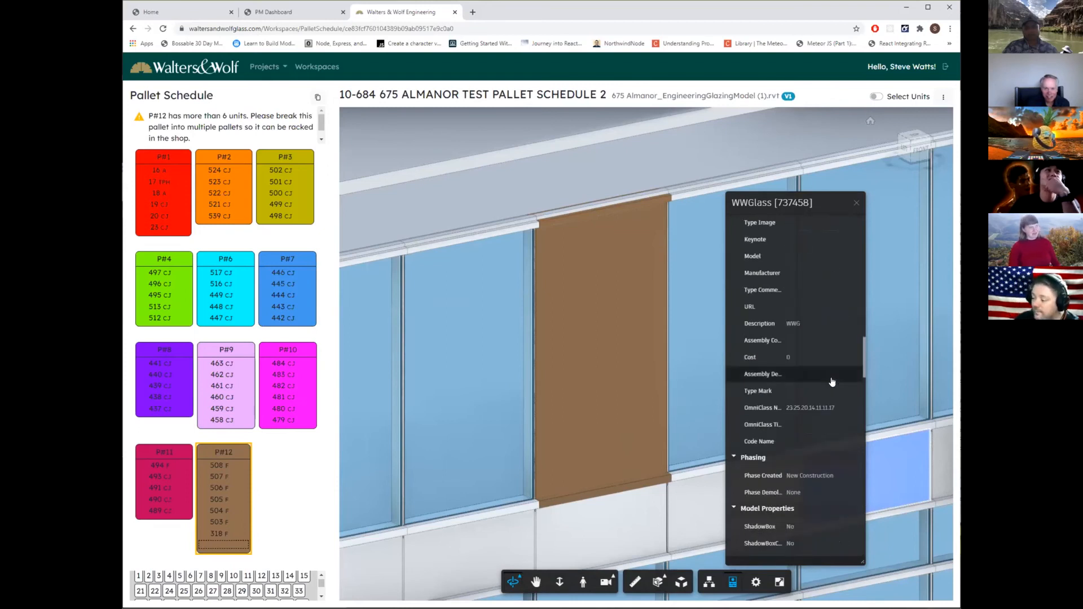
scroll(830, 380, up, 20)
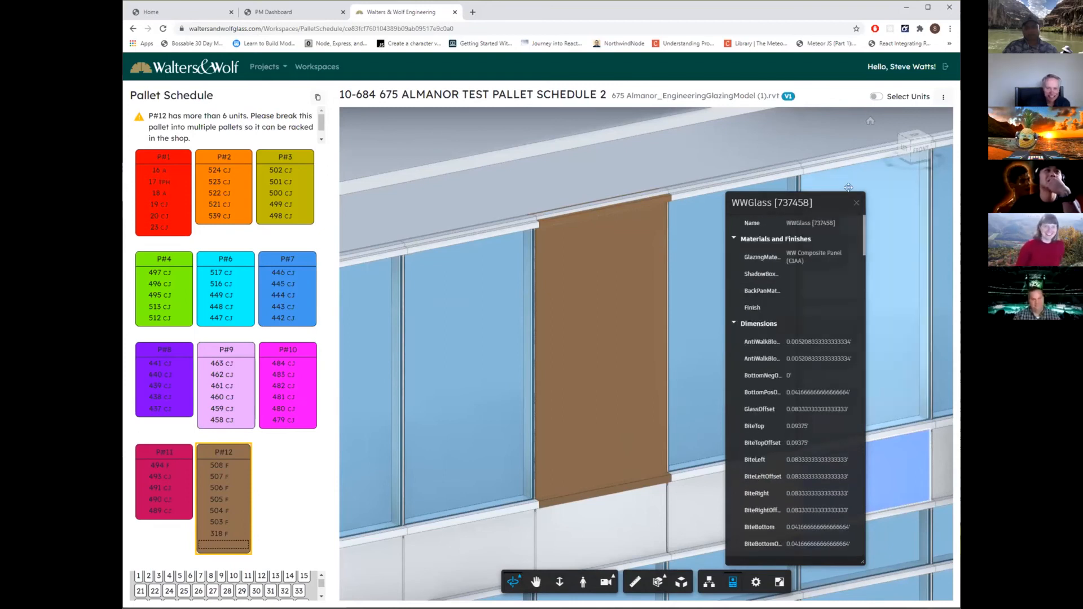
click(856, 203)
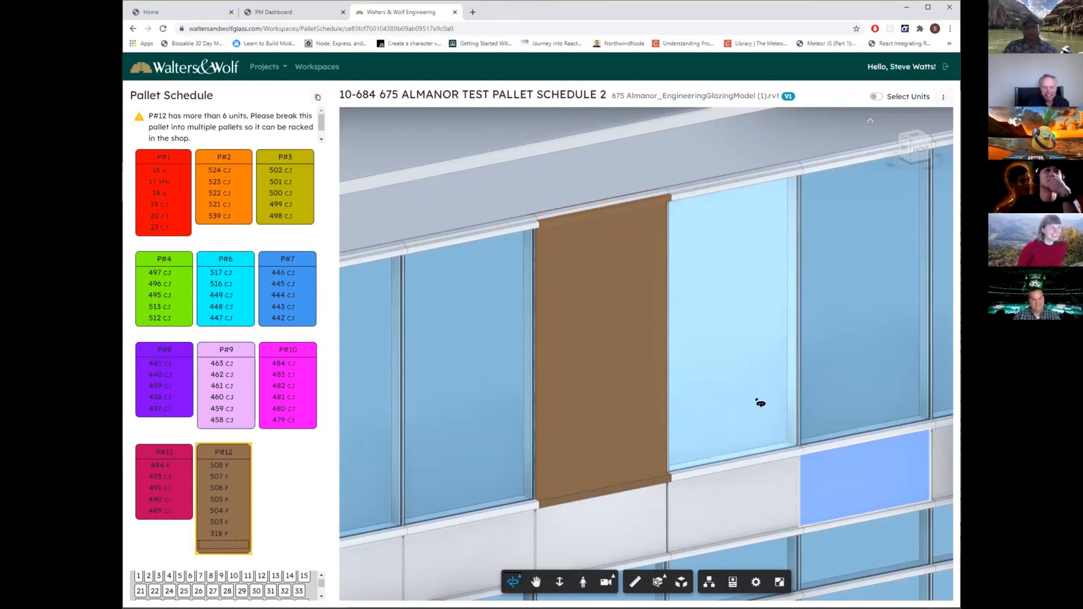
Search the model tree for "mac" and isolate the MAC-11 generic models in the whole-building view.
scroll(760, 403, down, 3)
scroll(760, 403, down, 5)
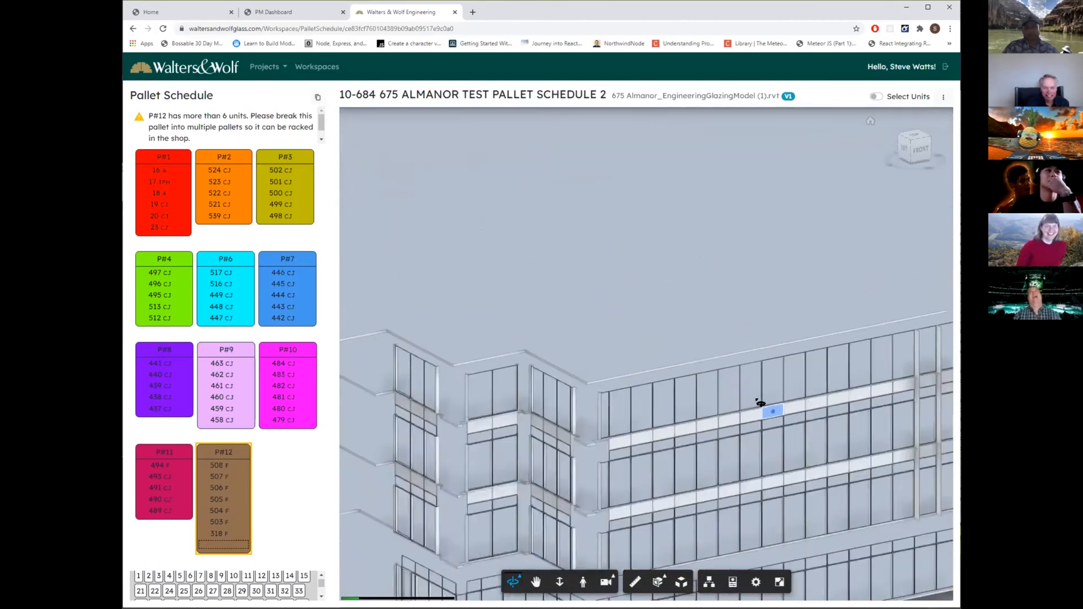
scroll(800, 438, down, 5)
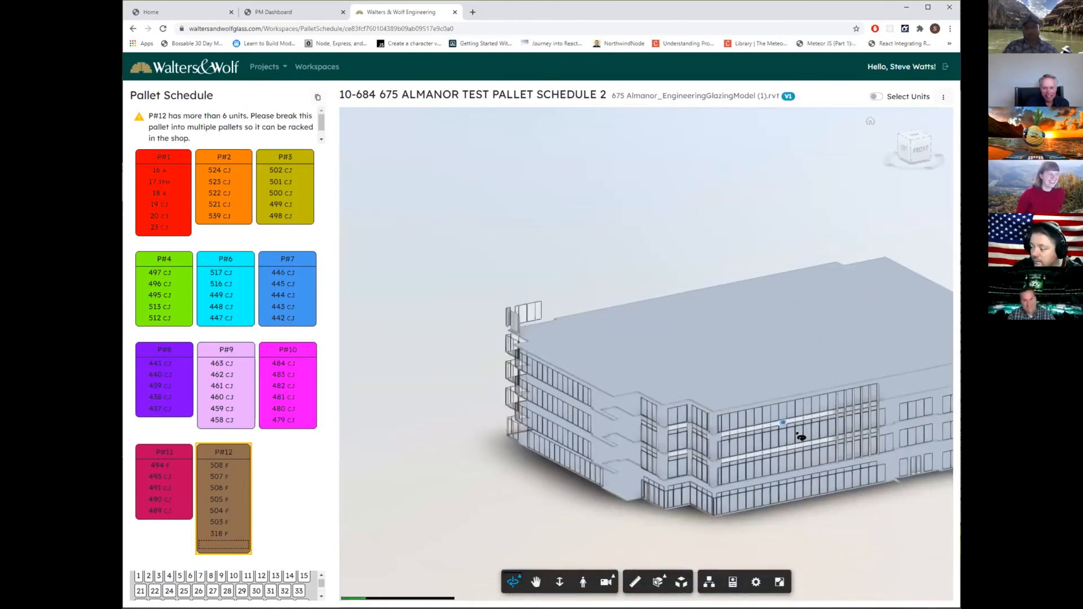
drag(873, 535, 750, 515)
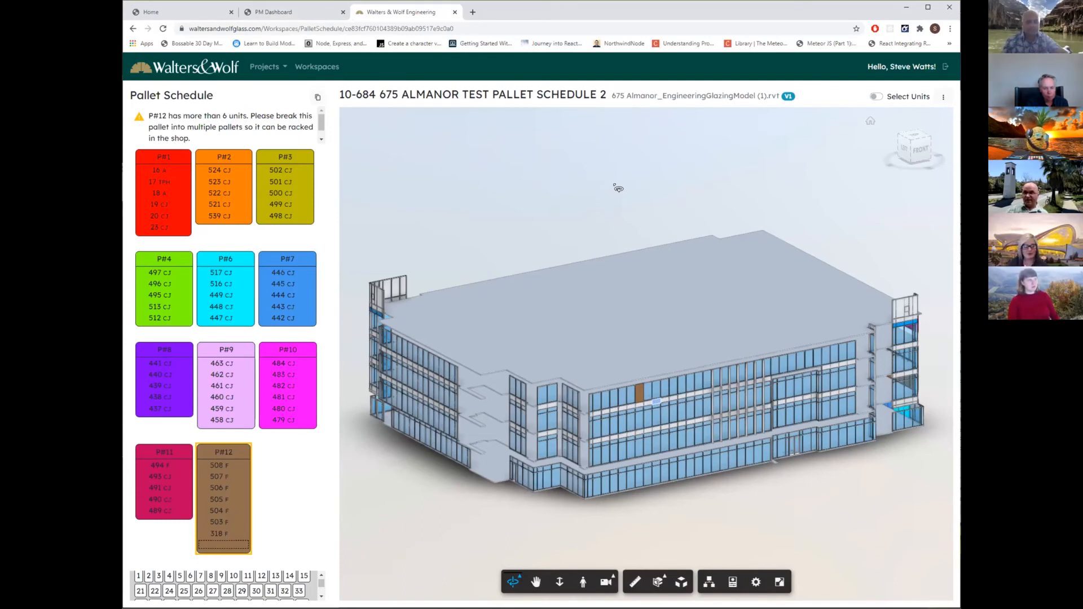
click(709, 582)
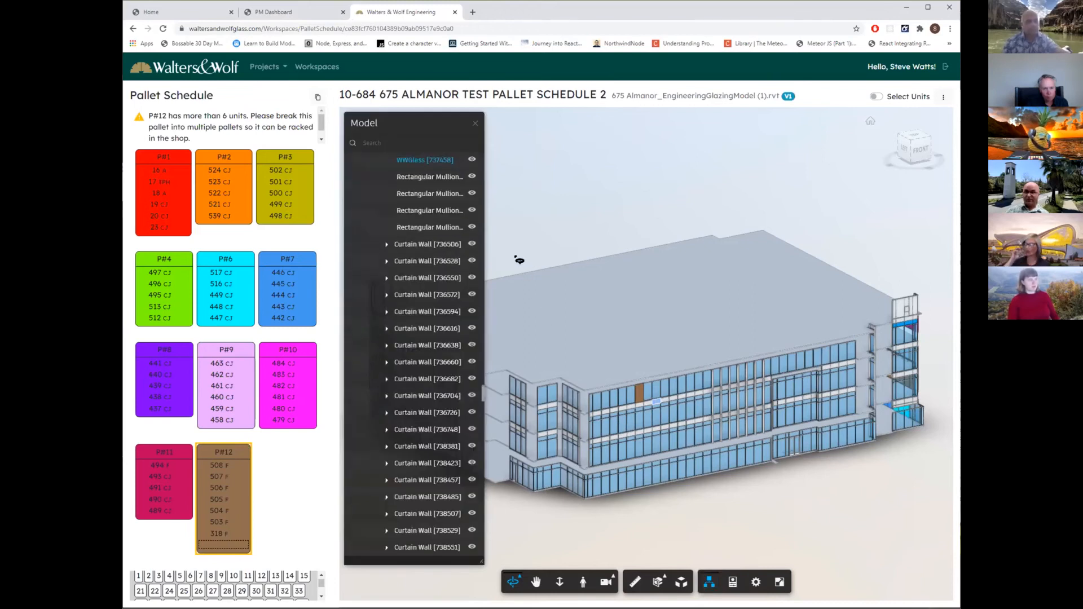
click(389, 143)
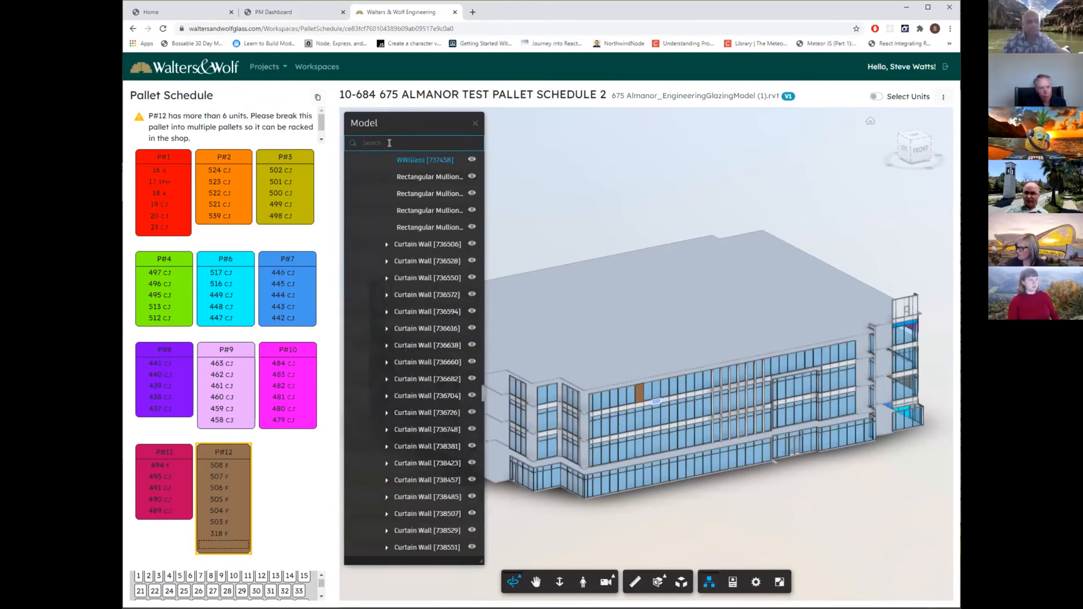
text(mac*)
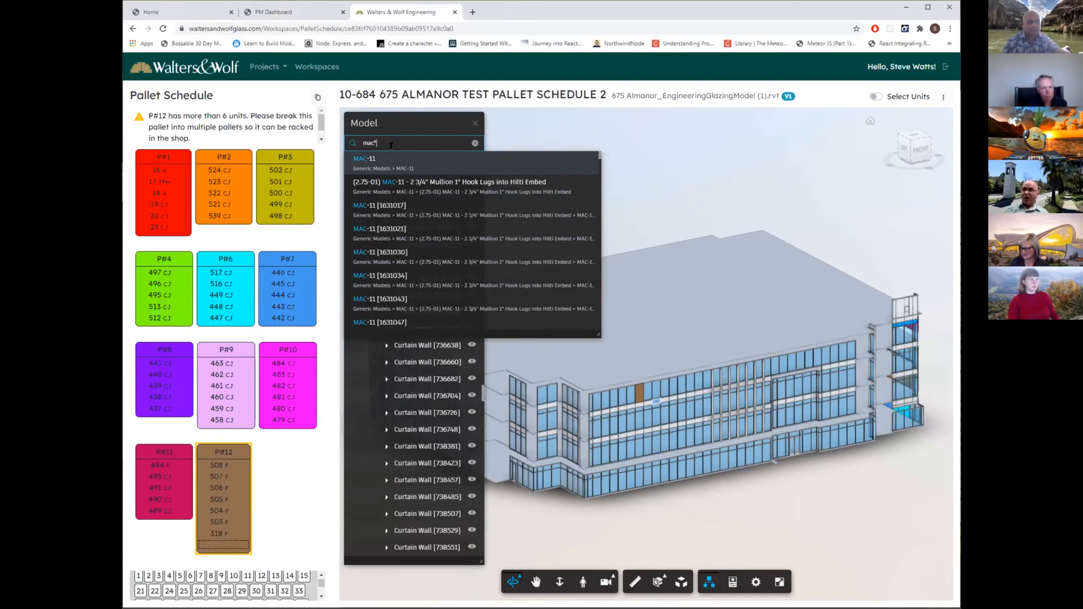
click(432, 160)
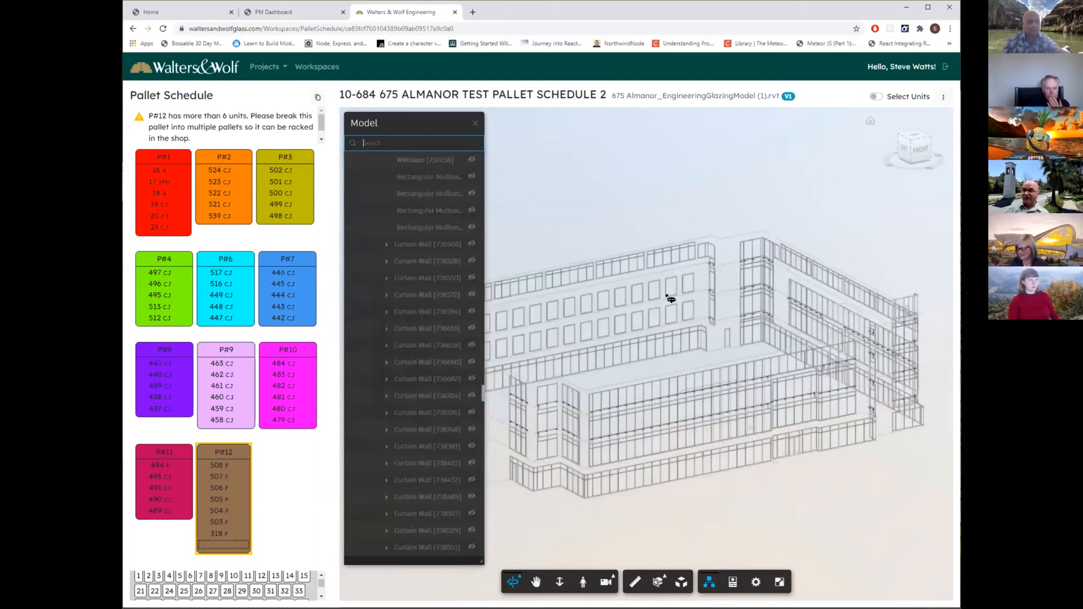
Examine the isolated MAC-11 anchors around the building's stepped corners on several floors.
scroll(773, 263, up, 10)
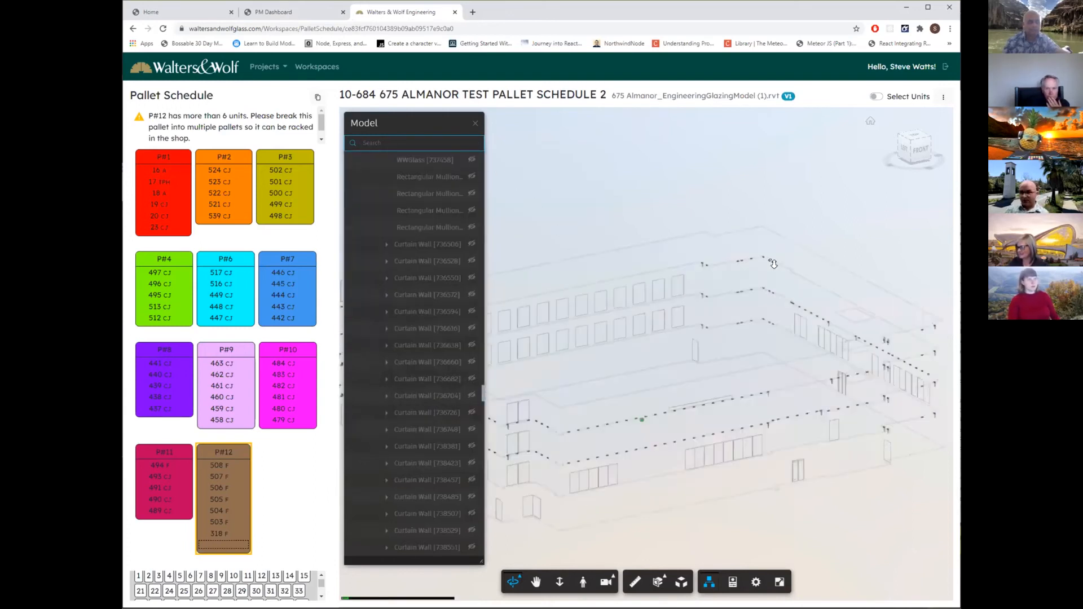
scroll(775, 248, up, 6)
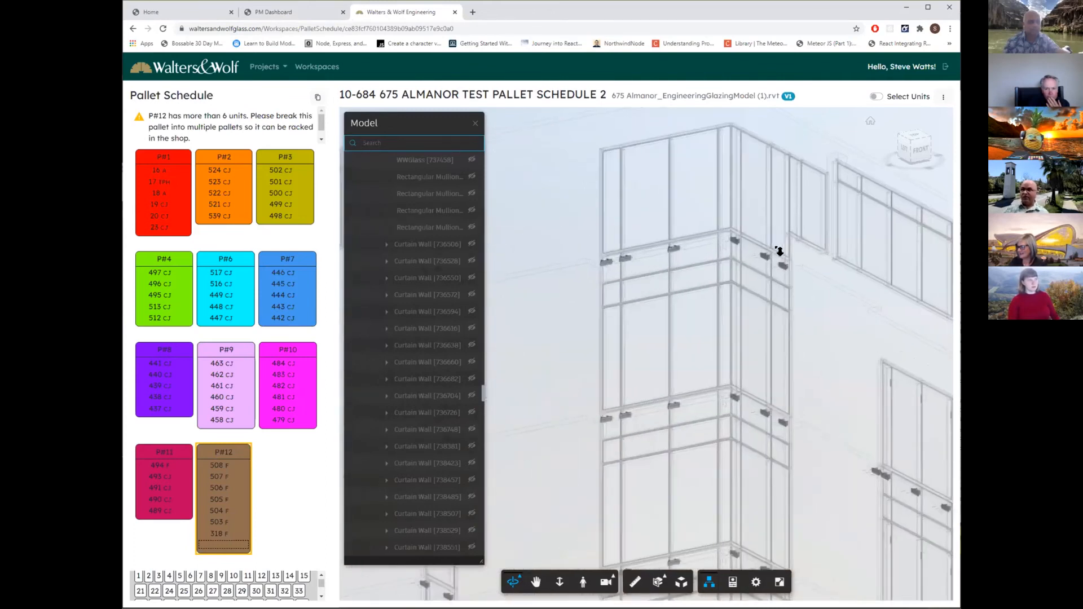
scroll(816, 343, down, 5)
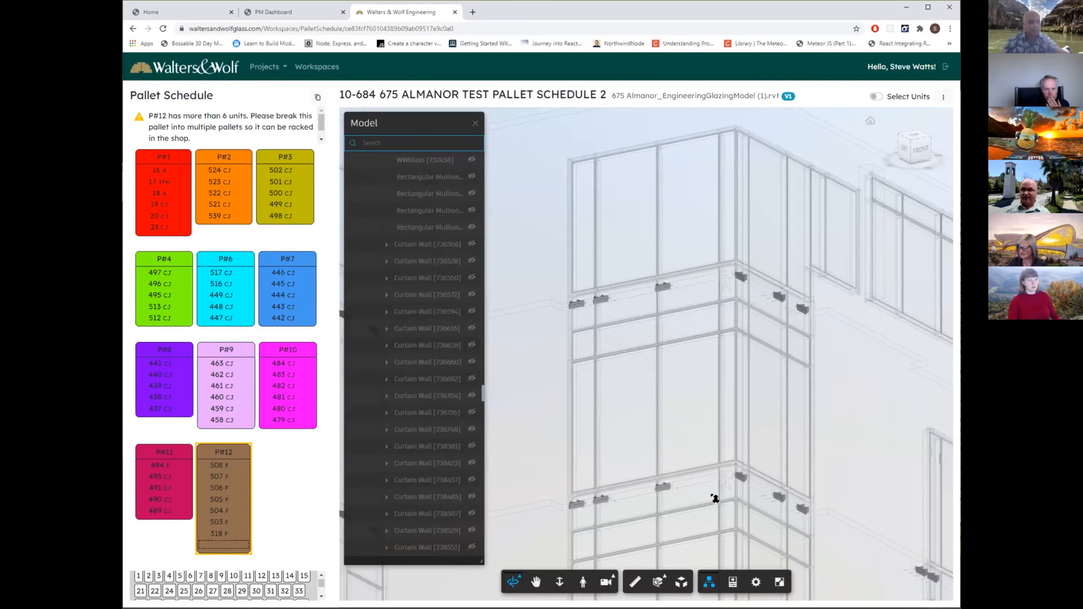
scroll(715, 499, down, 5)
scroll(561, 526, down, 2)
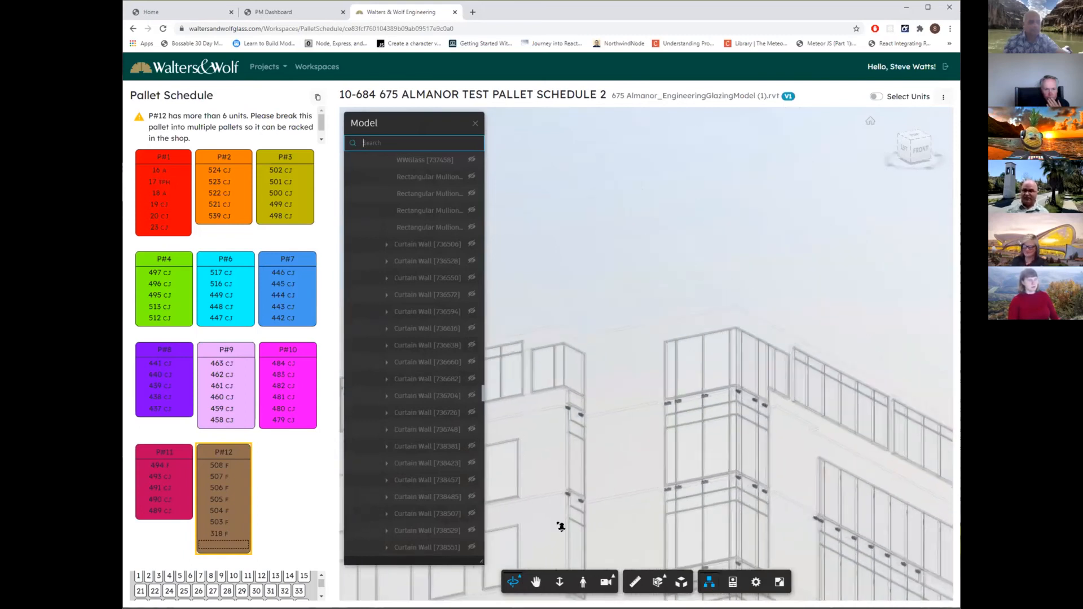
scroll(559, 522, up, 5)
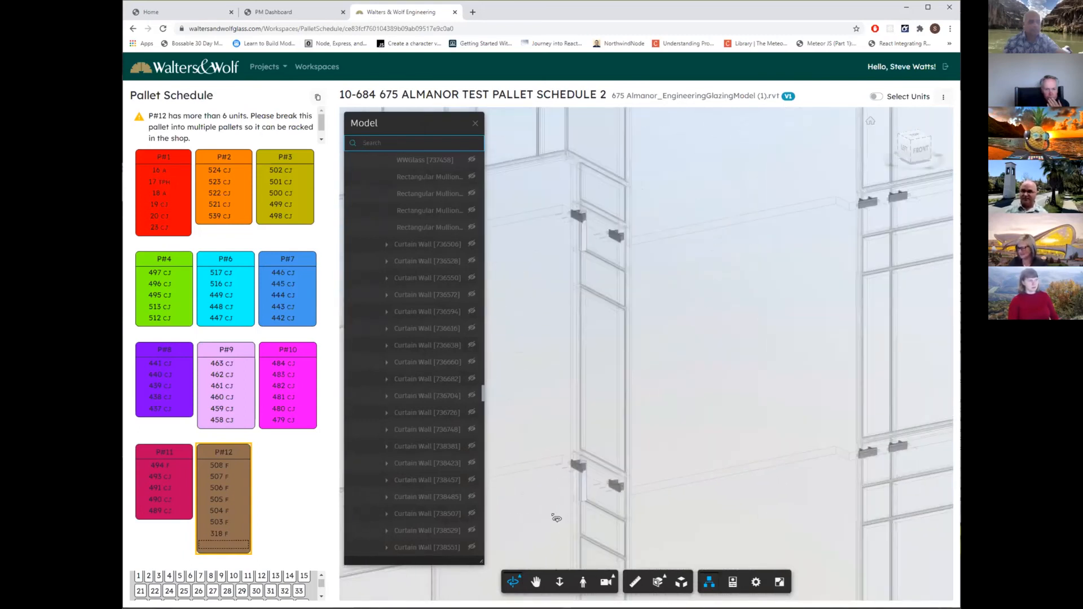
scroll(573, 504, down, 8)
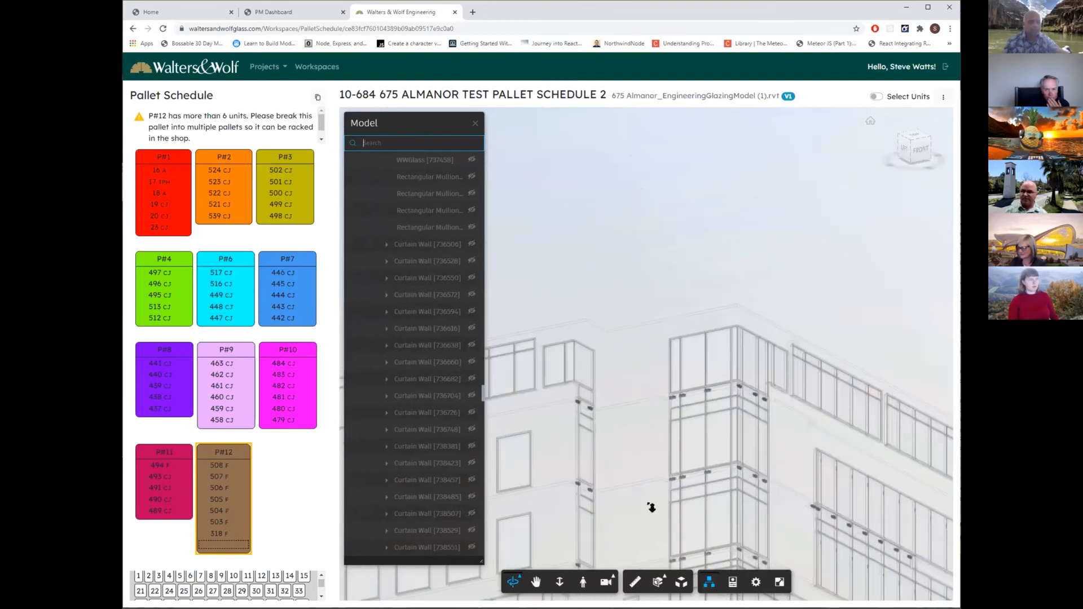
Inspect the row of MAC-11 anchors along the side facade up close, including the end anchor with its vertical post.
drag(794, 517, 713, 232)
scroll(790, 251, up, 8)
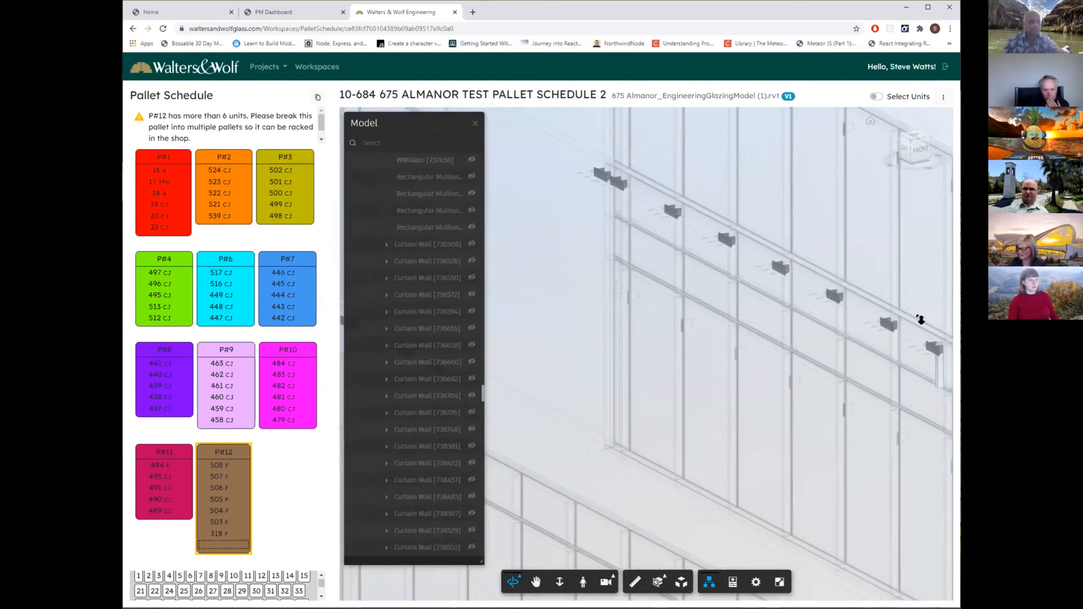
scroll(921, 320, up, 8)
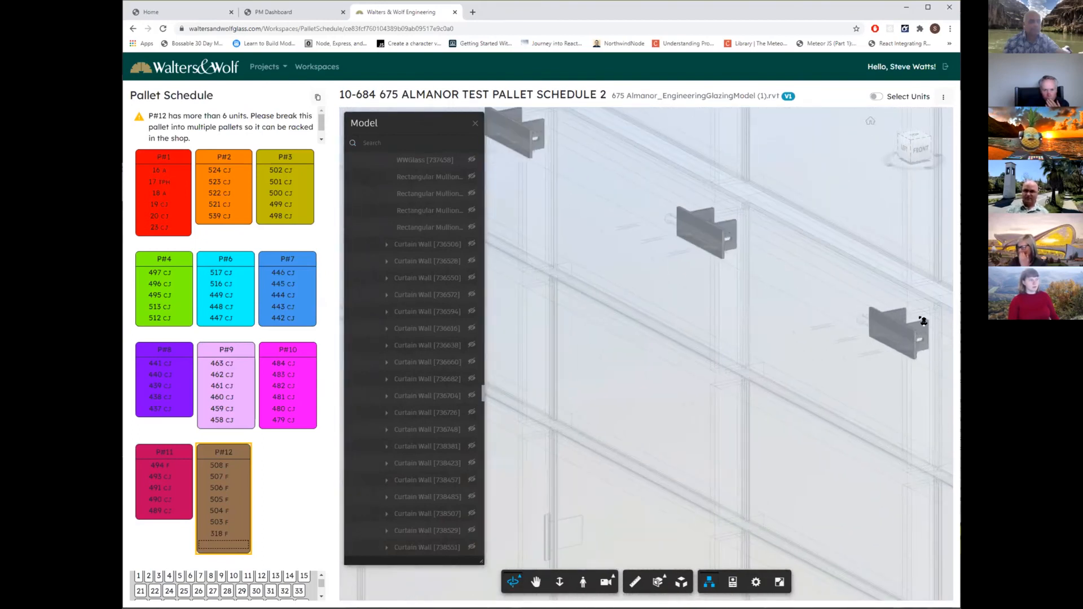
scroll(923, 322, up, 6)
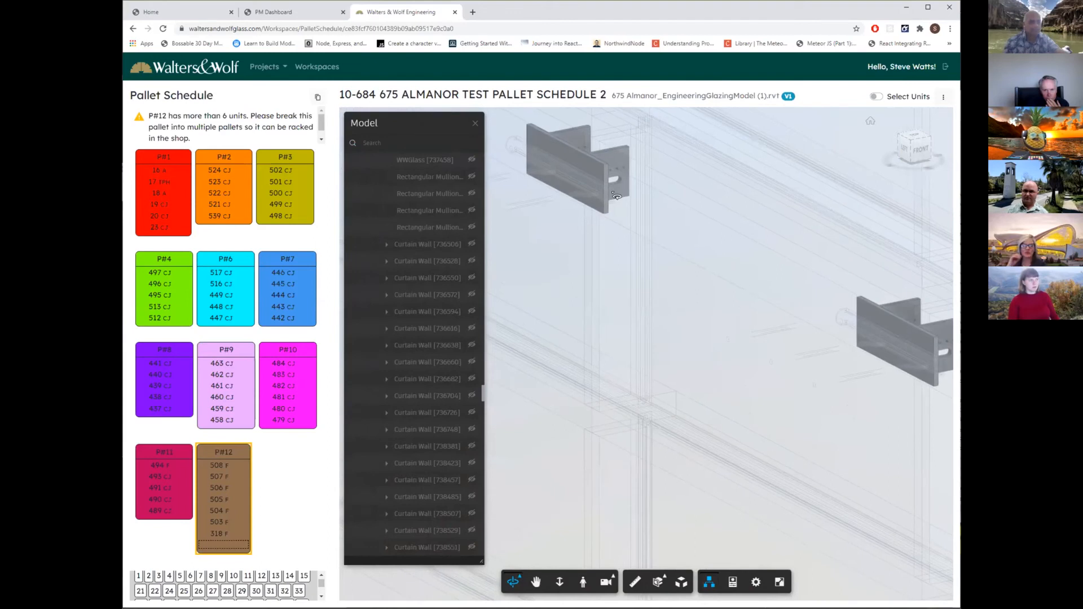
scroll(602, 248, down, 5)
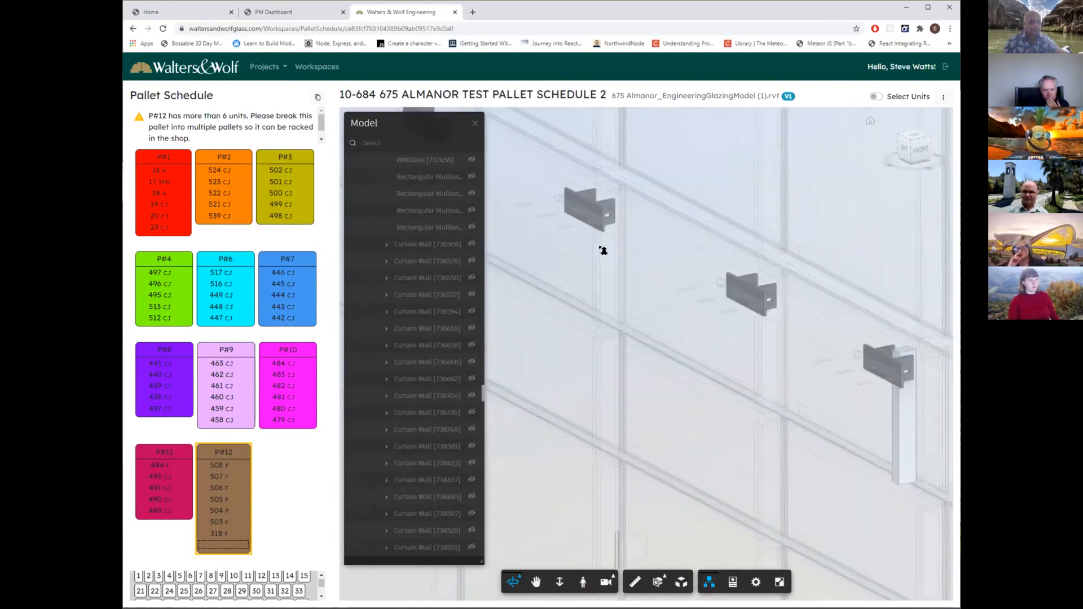
scroll(602, 248, down, 3)
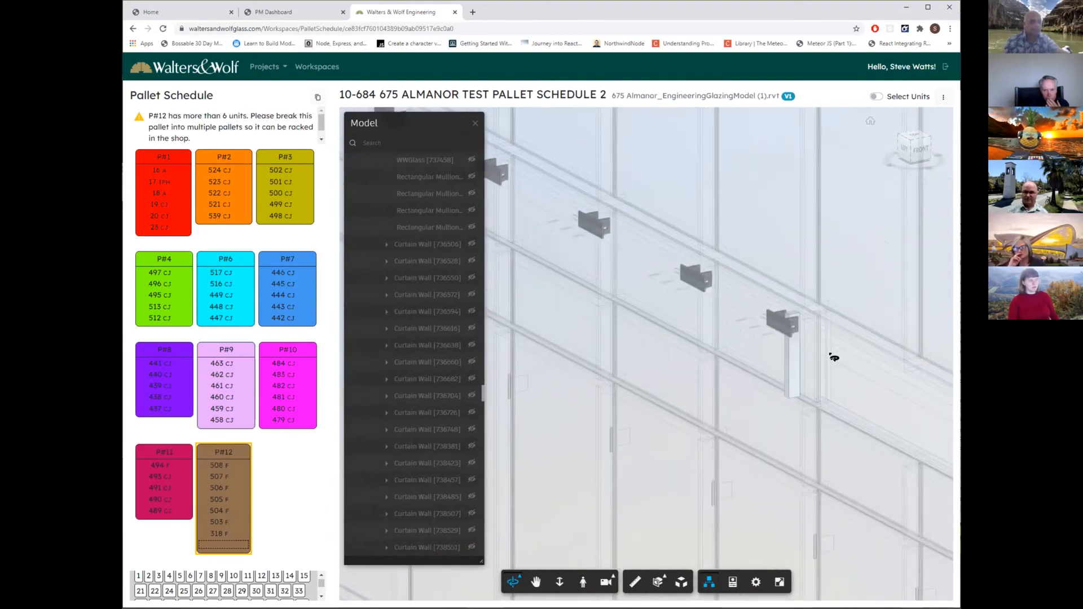
scroll(833, 358, up, 8)
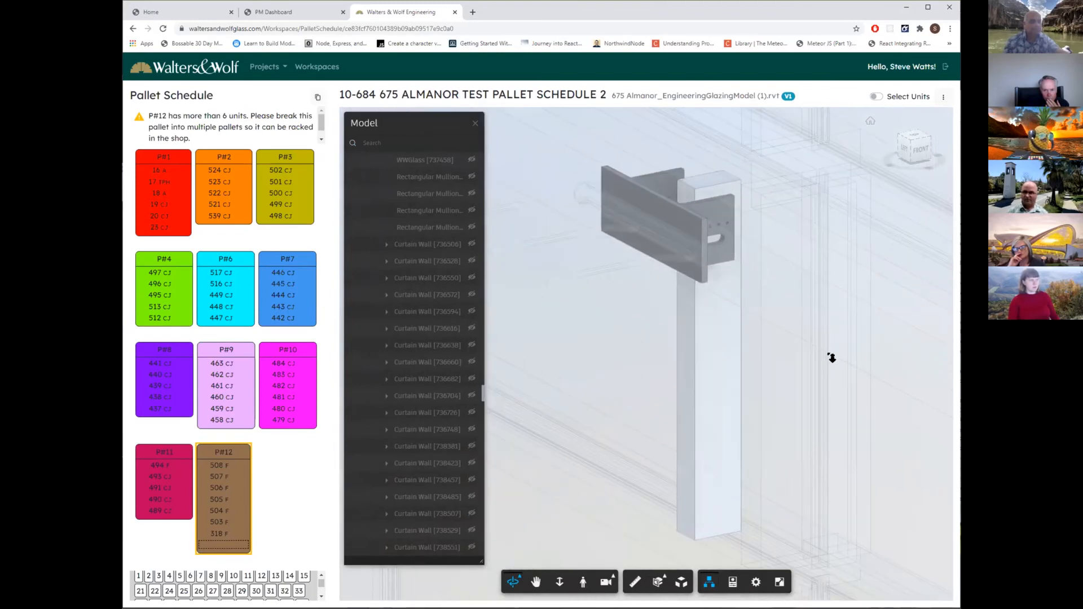
scroll(833, 358, down, 8)
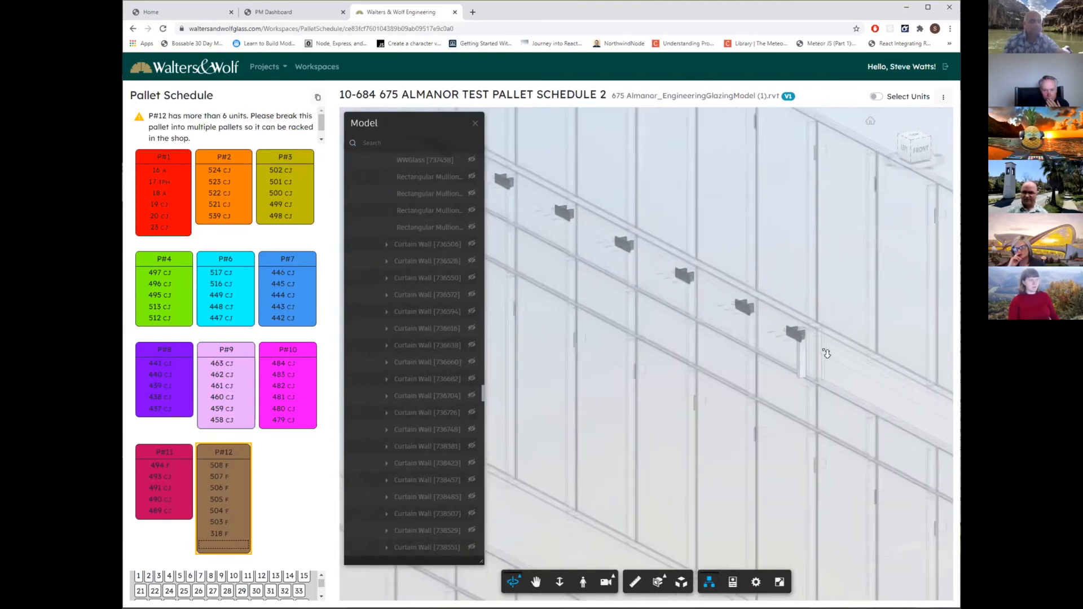
Examine the MAC-11 anchors in the building's recessed corner, including a close view of the paired anchors with their vertical posts.
scroll(826, 353, down, 8)
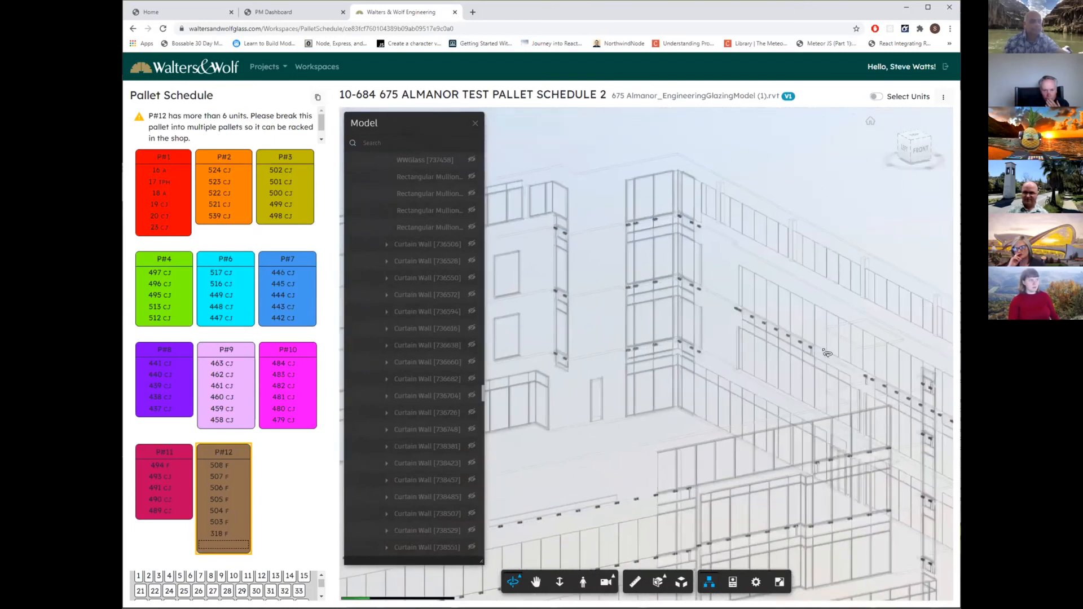
drag(827, 354, 693, 463)
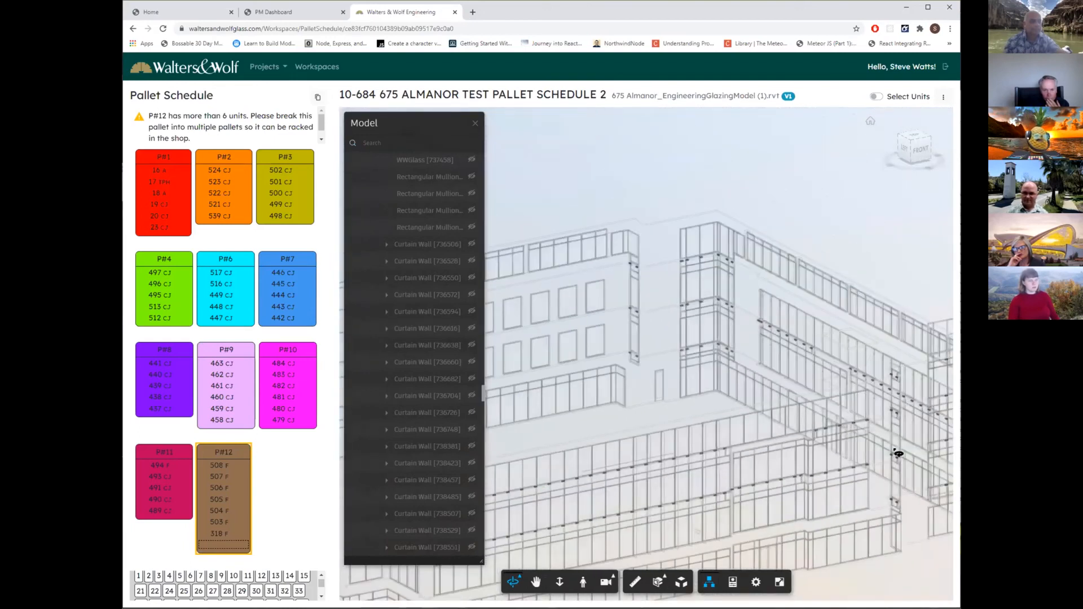
scroll(908, 462, up, 3)
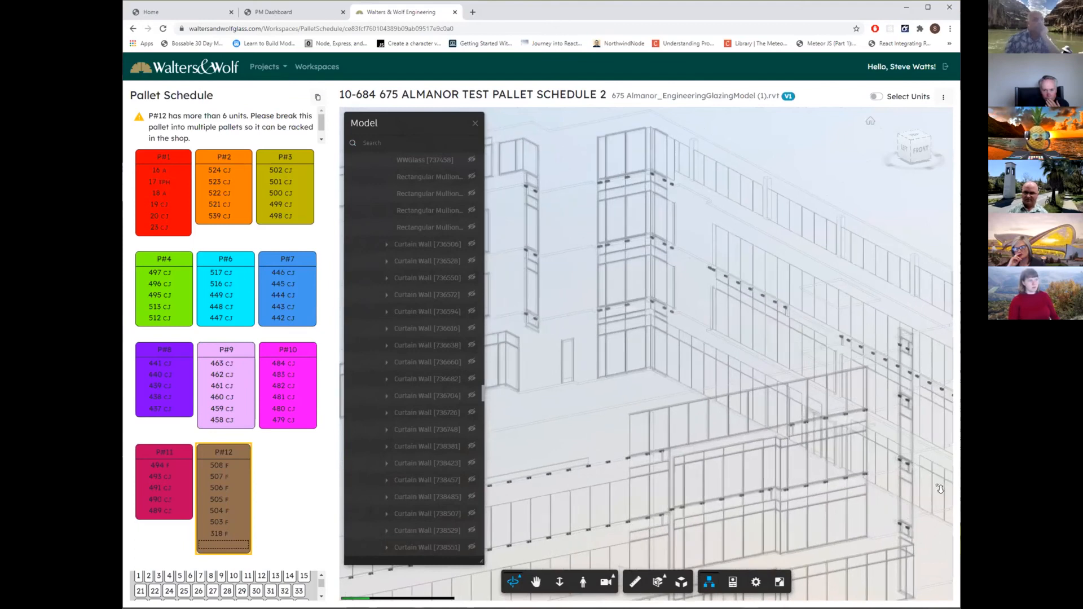
scroll(920, 473, up, 3)
middle_drag(720, 369, 747, 383)
scroll(717, 367, up, 10)
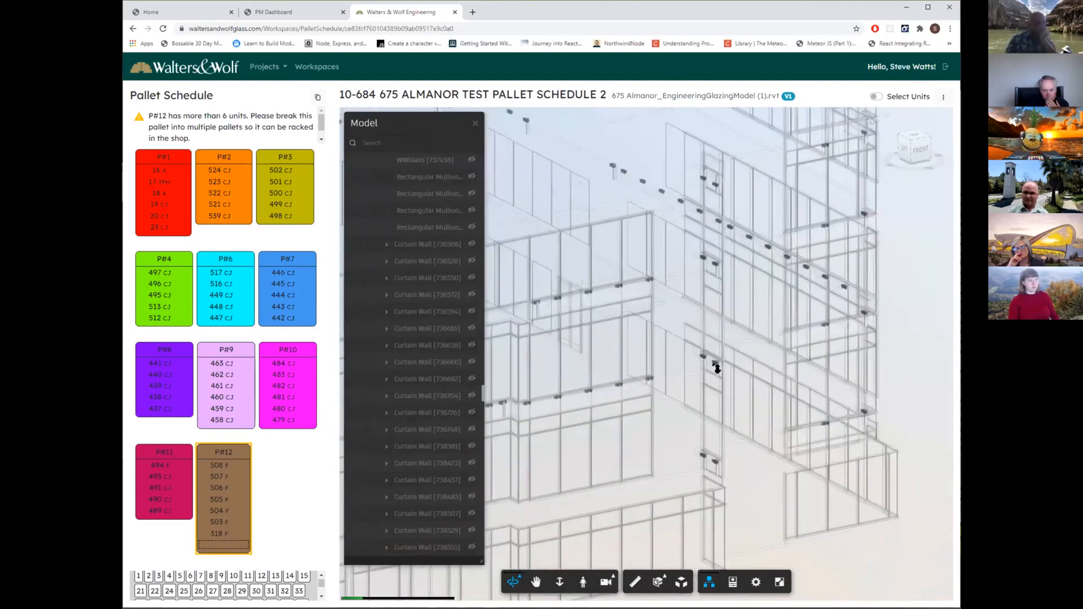
scroll(719, 368, up, 5)
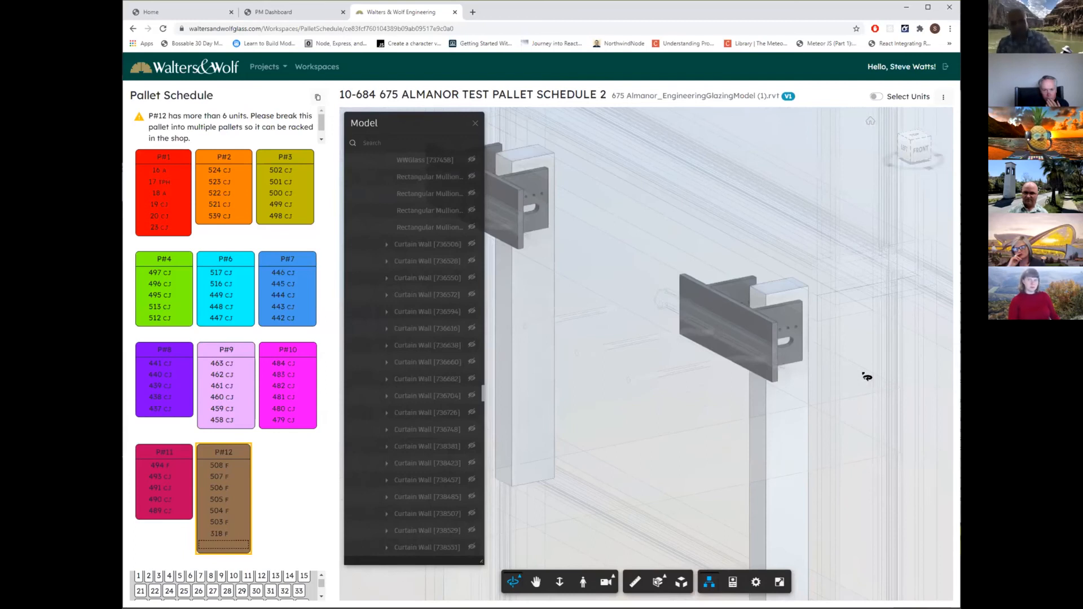
scroll(865, 375, down, 8)
scroll(862, 375, down, 10)
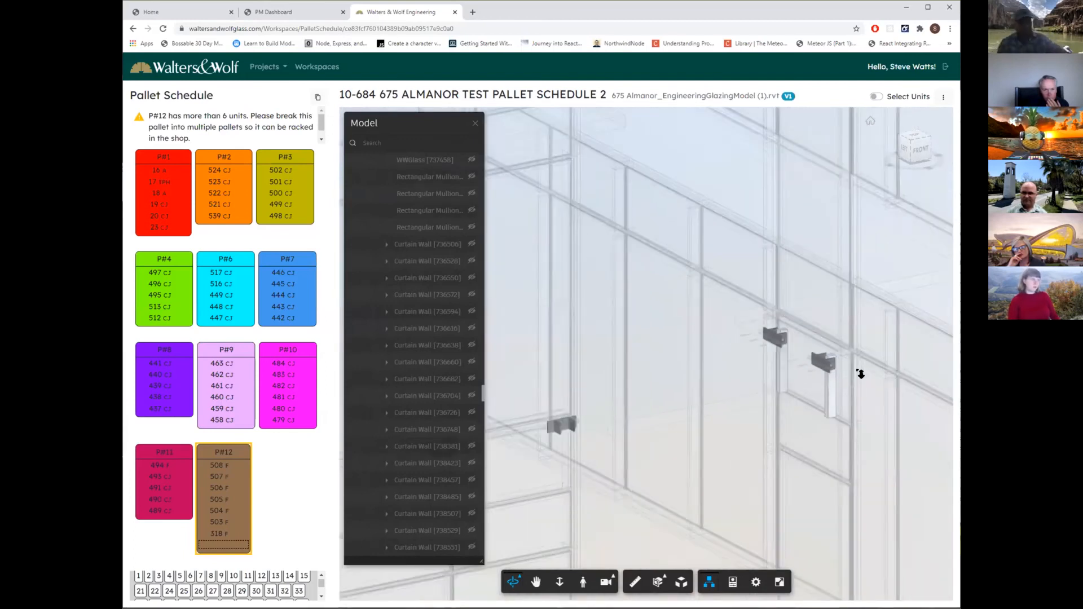
scroll(860, 369, down, 3)
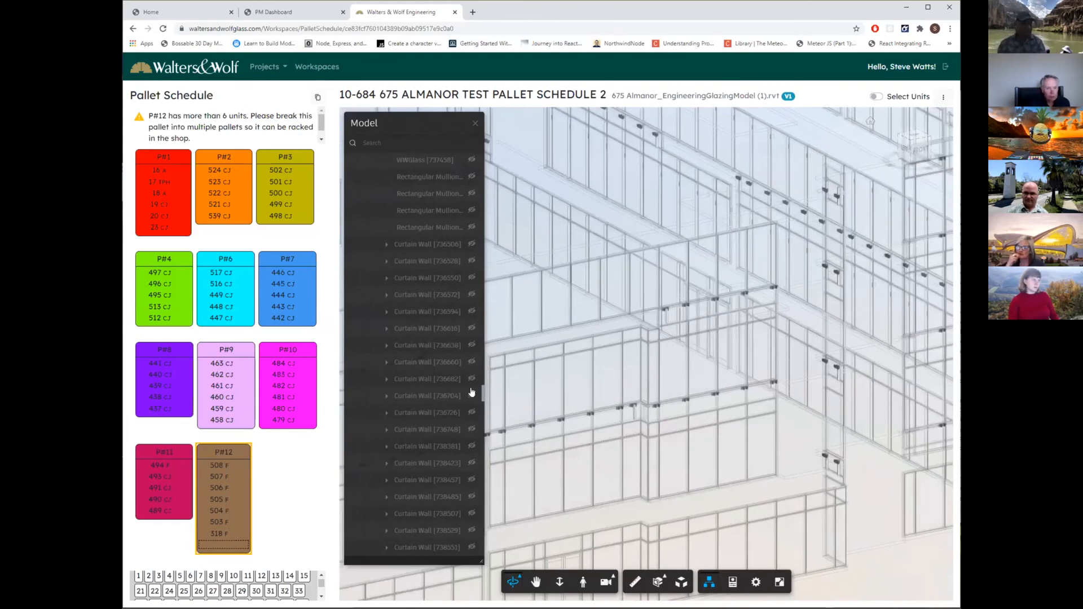
Search the model tree for "w75", clear the search to restore the full building, and browse the WW TEMP Unit curtain walls.
drag(482, 393, 486, 147)
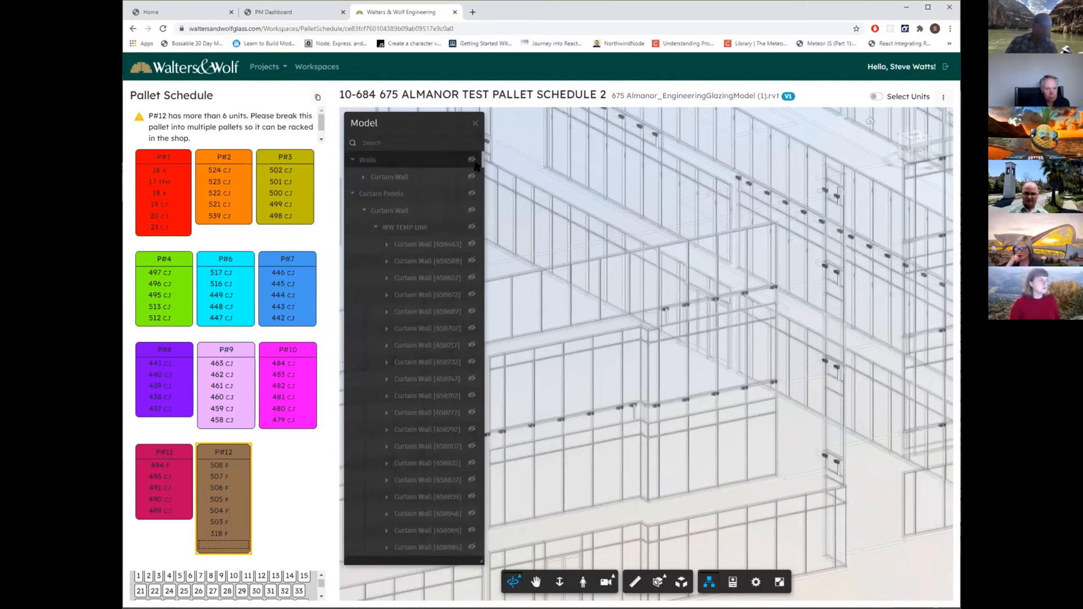
click(391, 142)
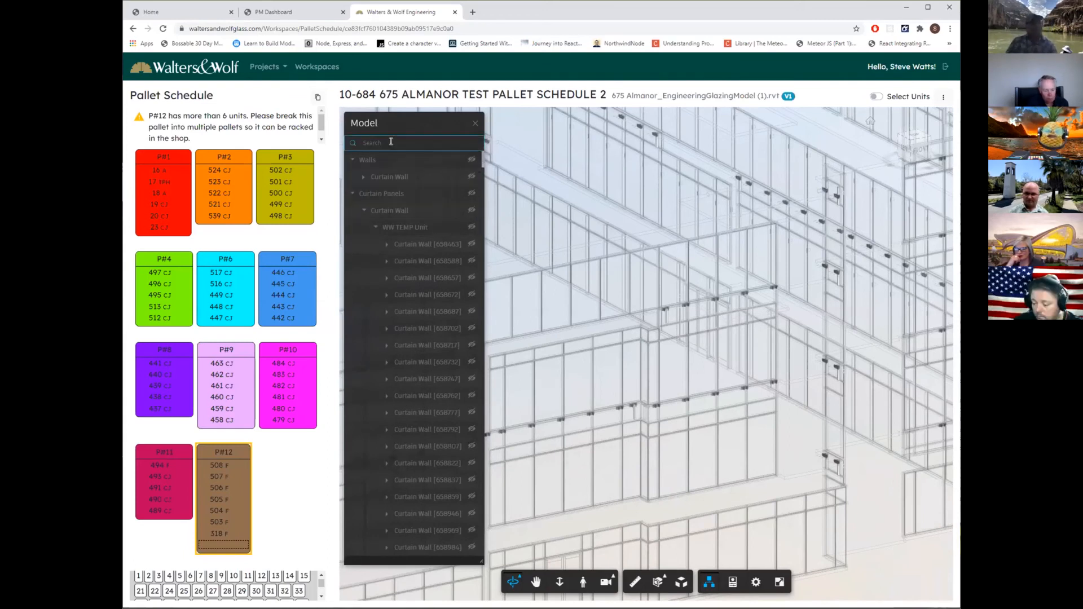
text(w75)
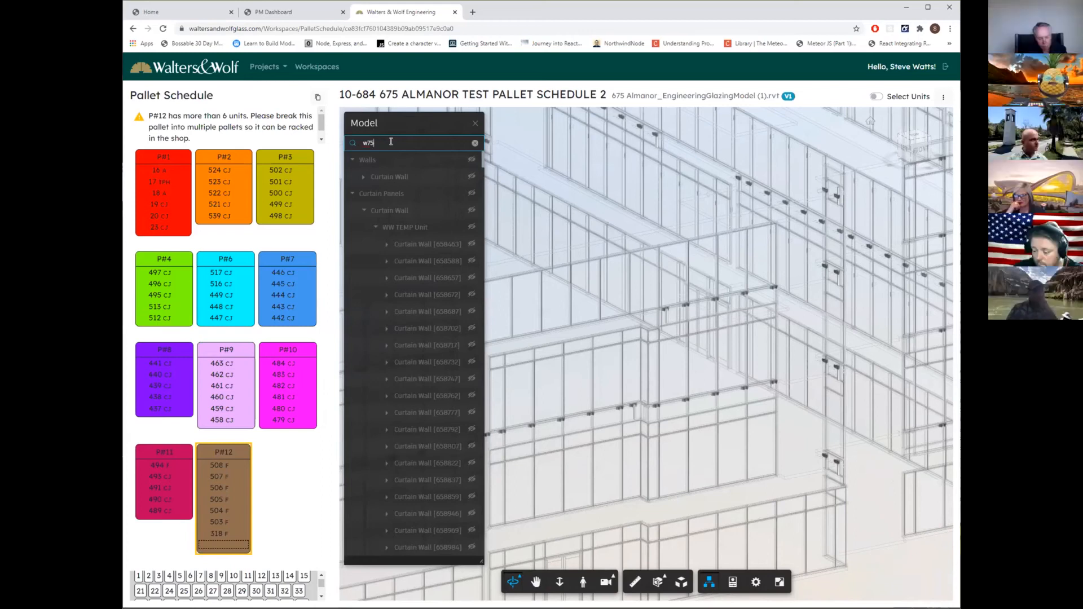
key(BackSpace)
key(BackSpace)
key(BackSpace)
key(BackSpace)
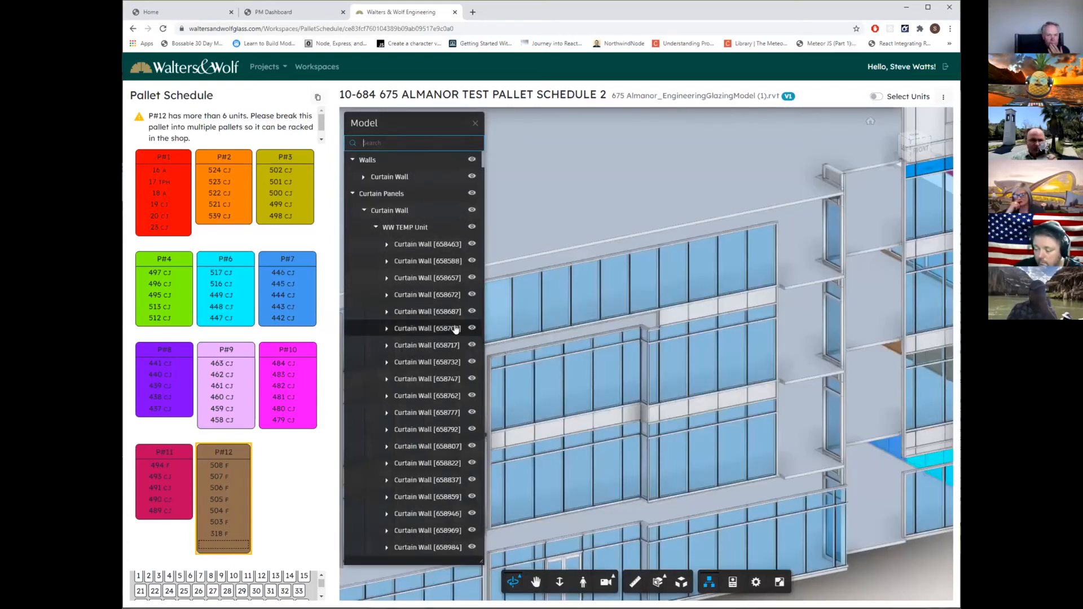
scroll(429, 336, down, 4)
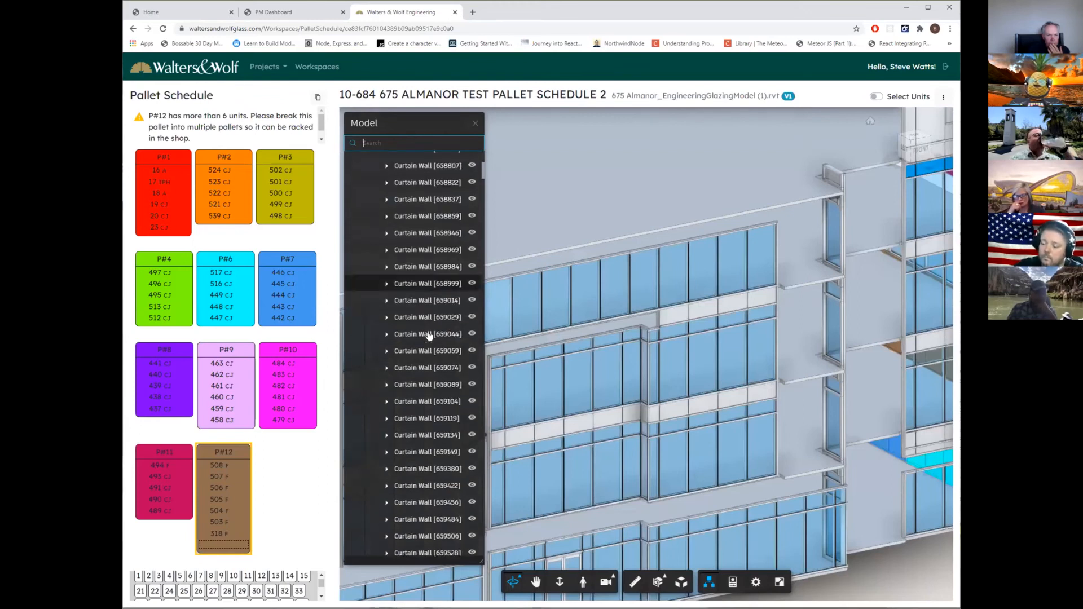
scroll(429, 334, up, 4)
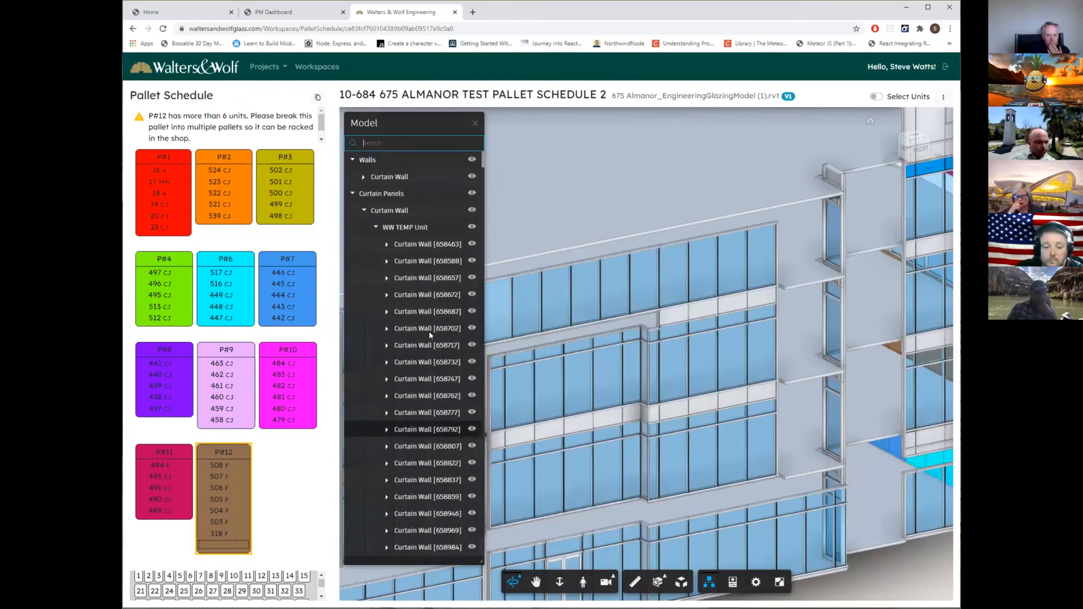
Select a single glass panel beside the stepped corner, and with Select Units enabled select the whole neighboring curtain wall unit.
click(674, 374)
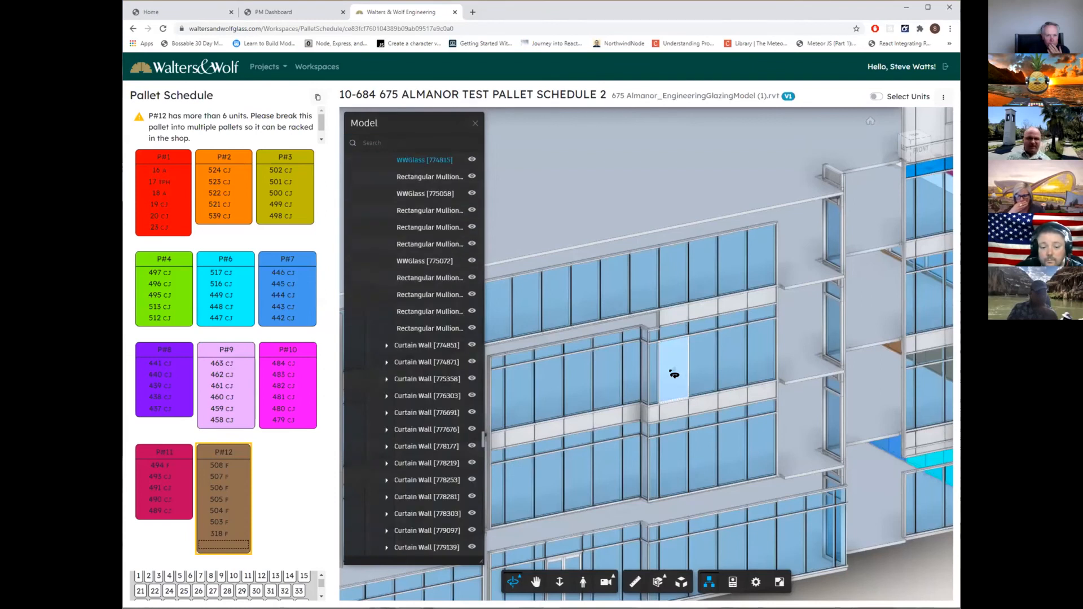
click(878, 97)
click(704, 360)
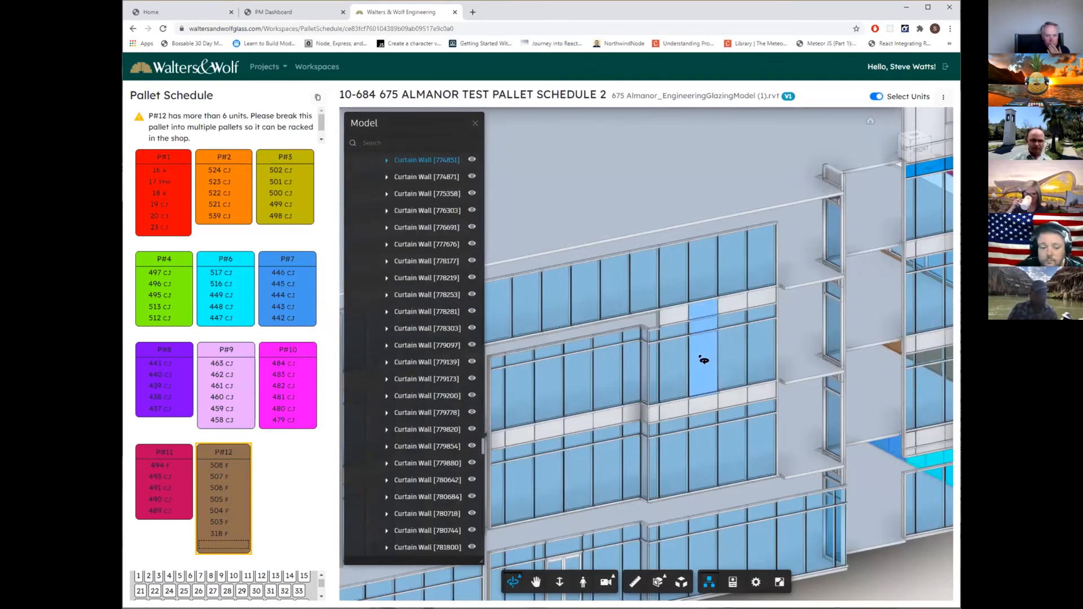
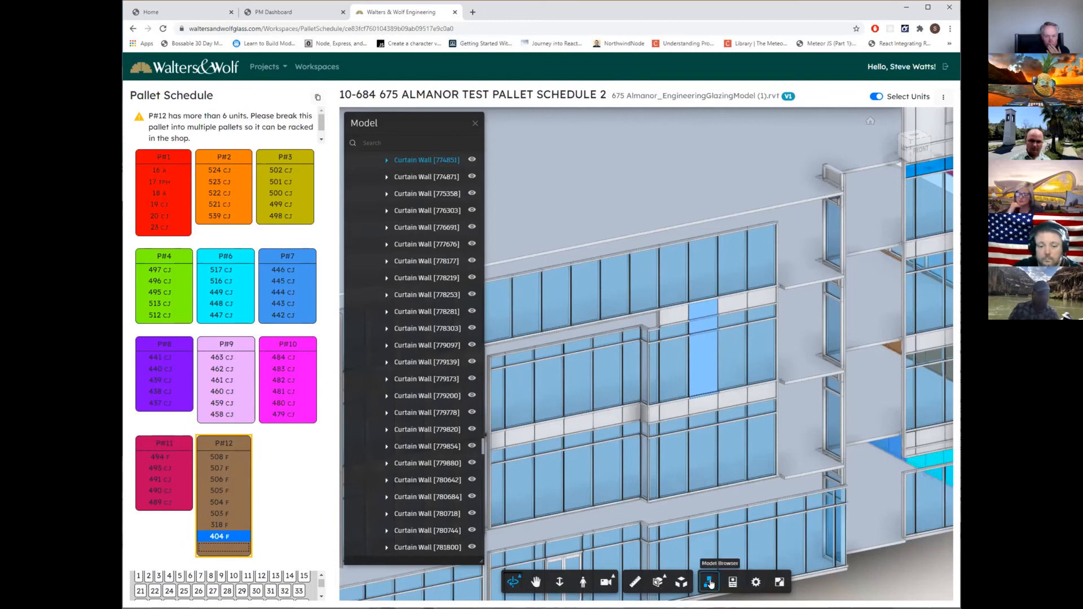
Add the curtain wall unit beside unit 404 to pallet P#12 and expand its components in the model tree.
click(709, 583)
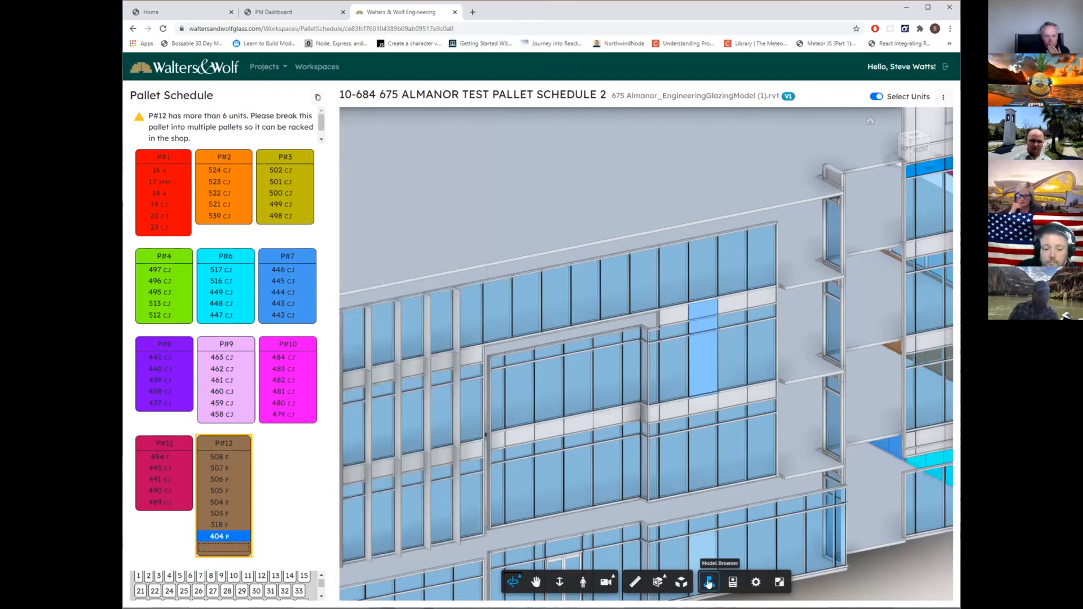
click(710, 583)
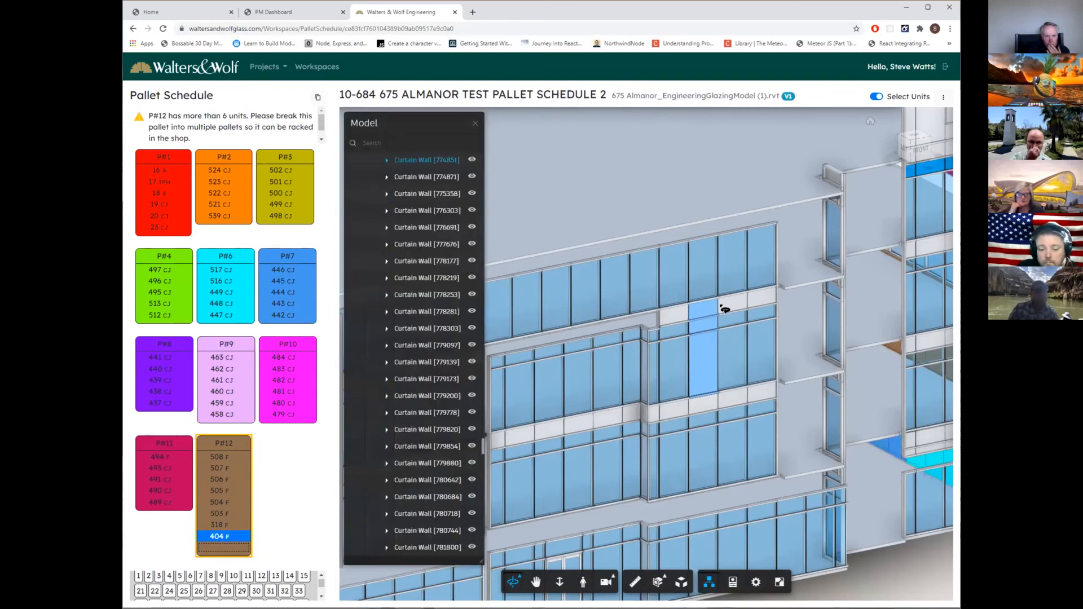
click(738, 361)
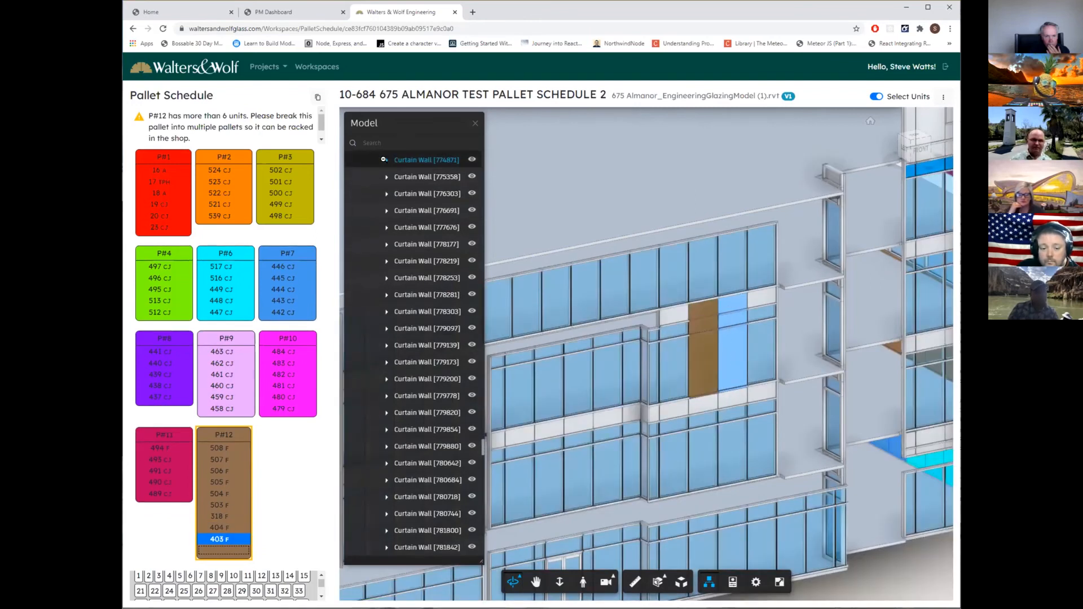
click(385, 159)
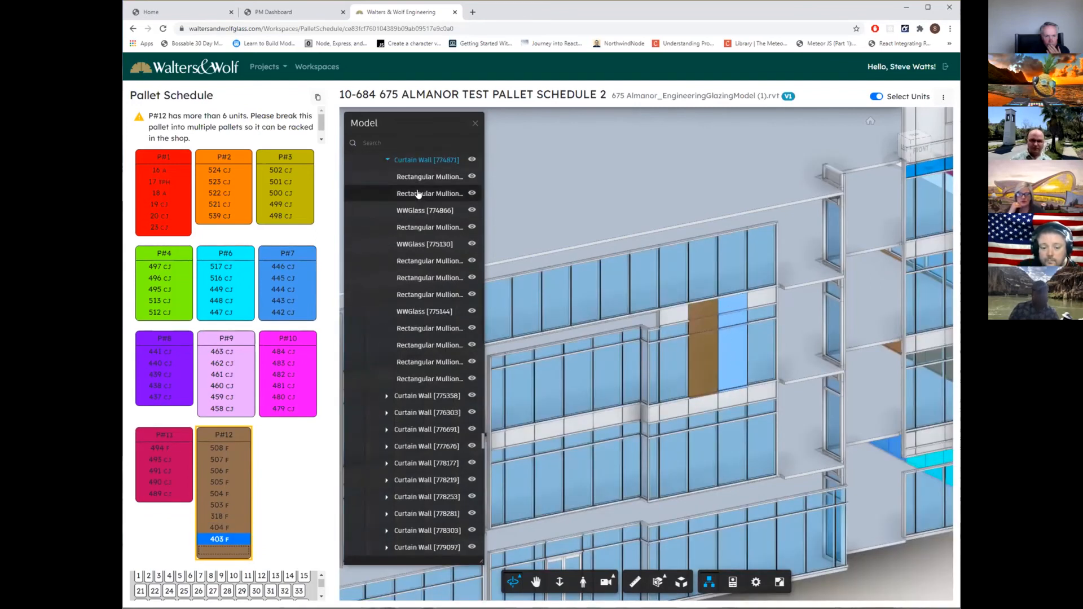
Hide the unit's first two mullions and WWGlass [774866], and make all three visible again.
click(472, 177)
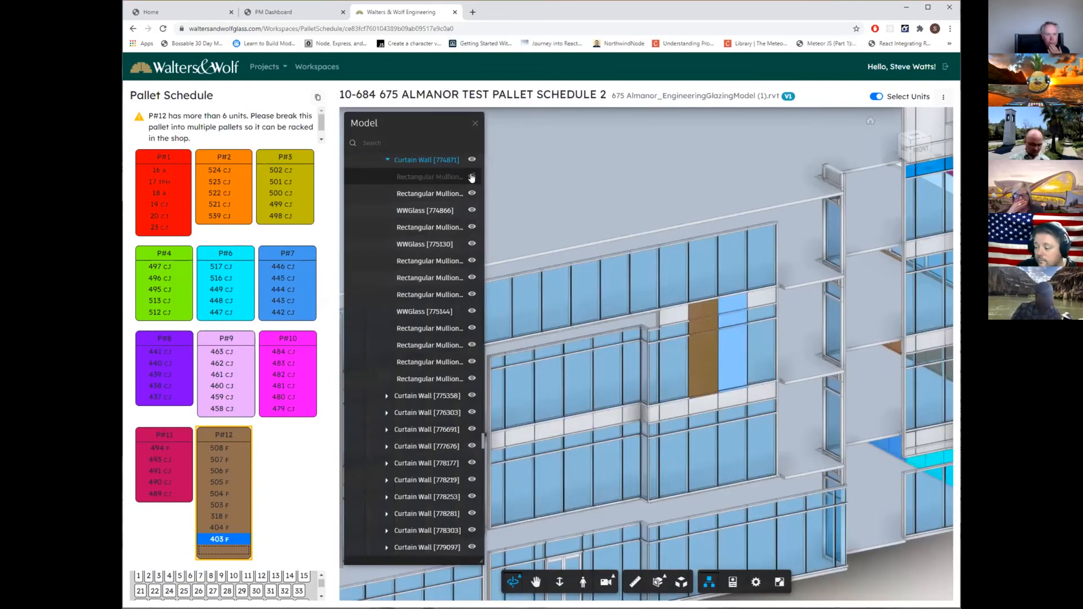
click(472, 193)
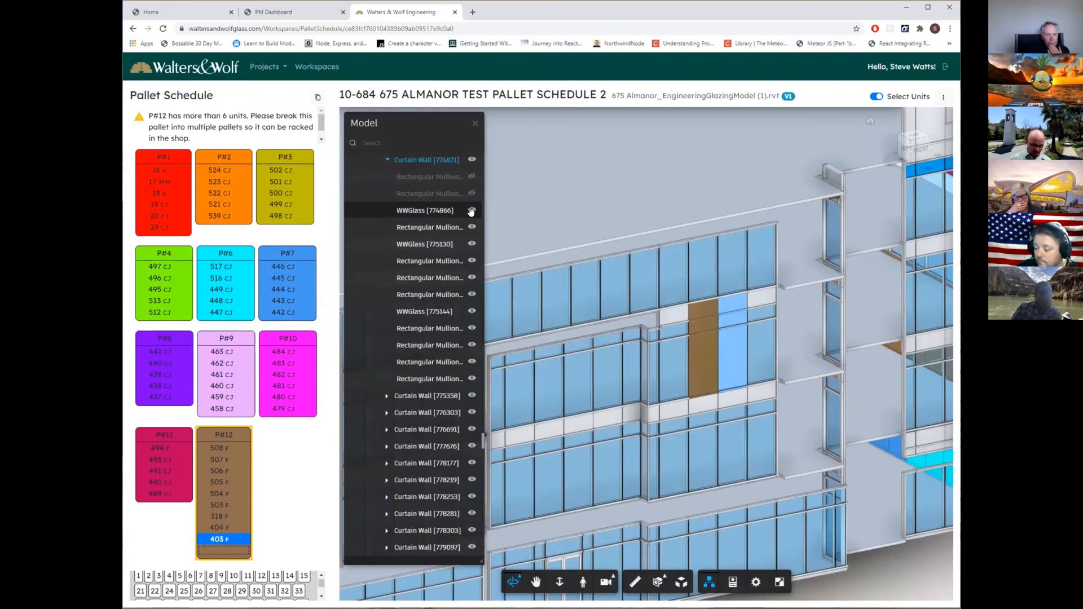
click(472, 210)
click(472, 193)
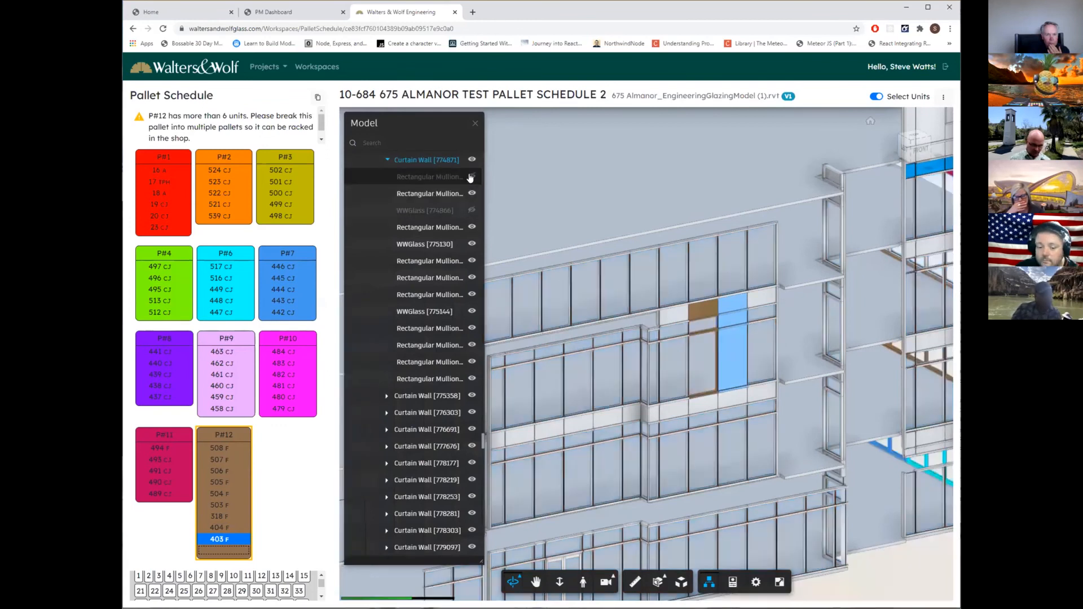
click(471, 177)
click(471, 211)
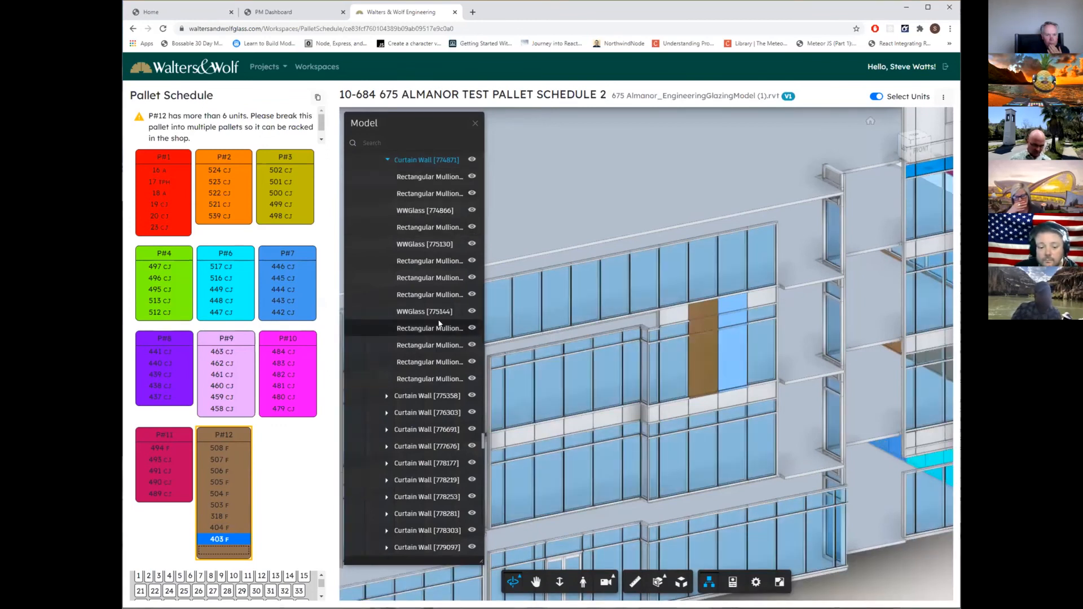
Isolate the unit's WWGlass [775130] panel and each of the three mullions listed below it, one after another.
double_click(435, 246)
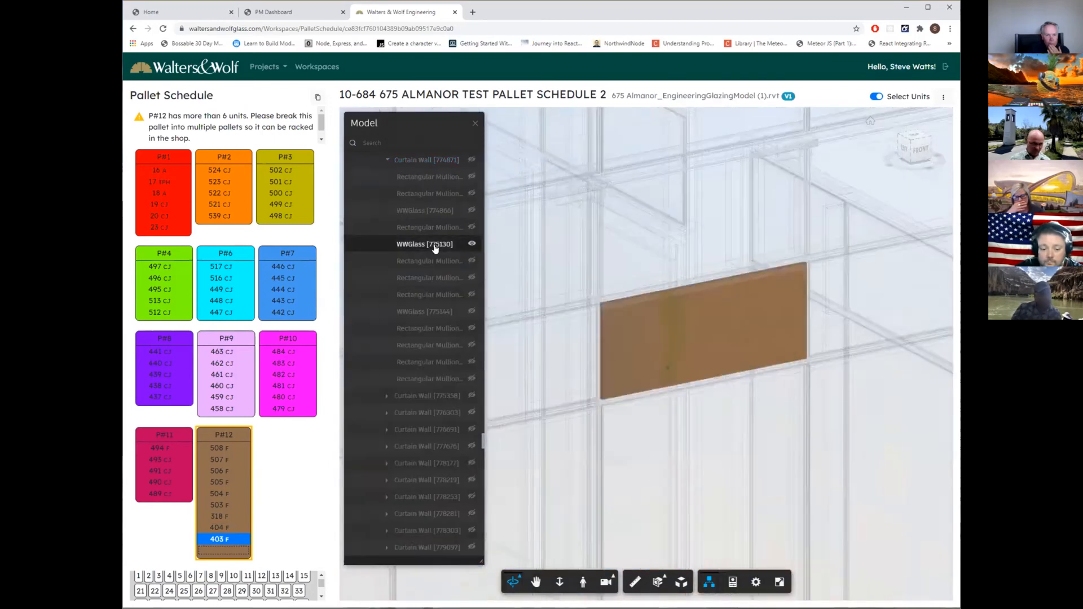
double_click(434, 261)
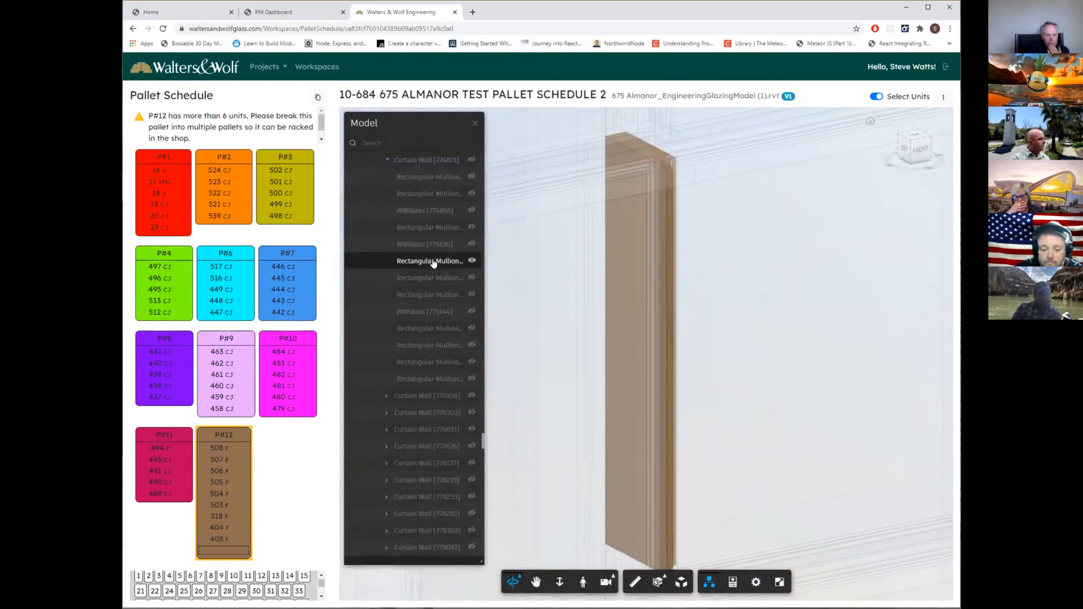
double_click(432, 275)
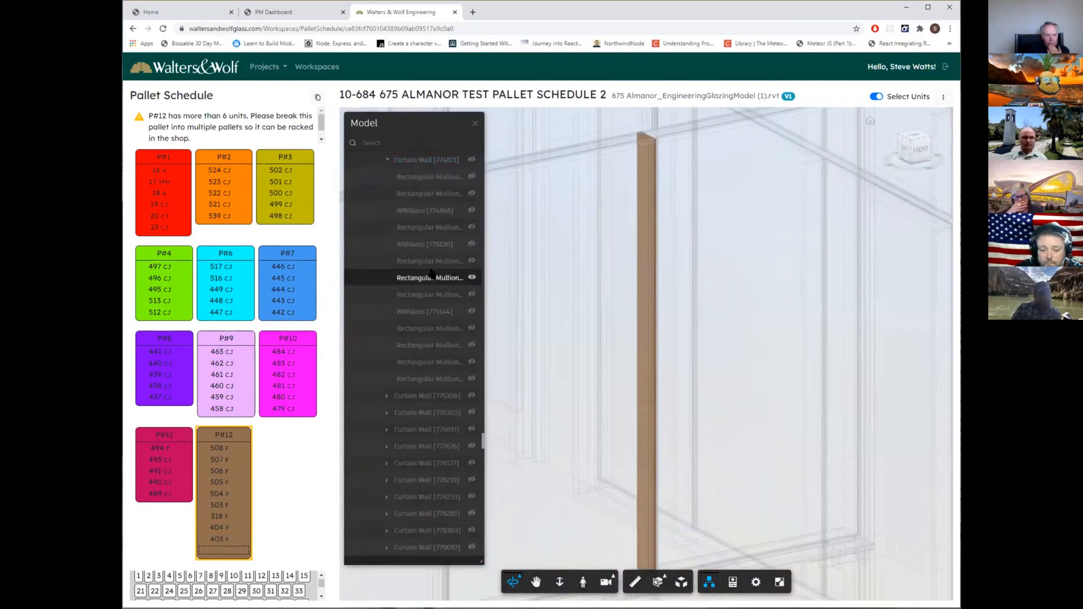
double_click(429, 294)
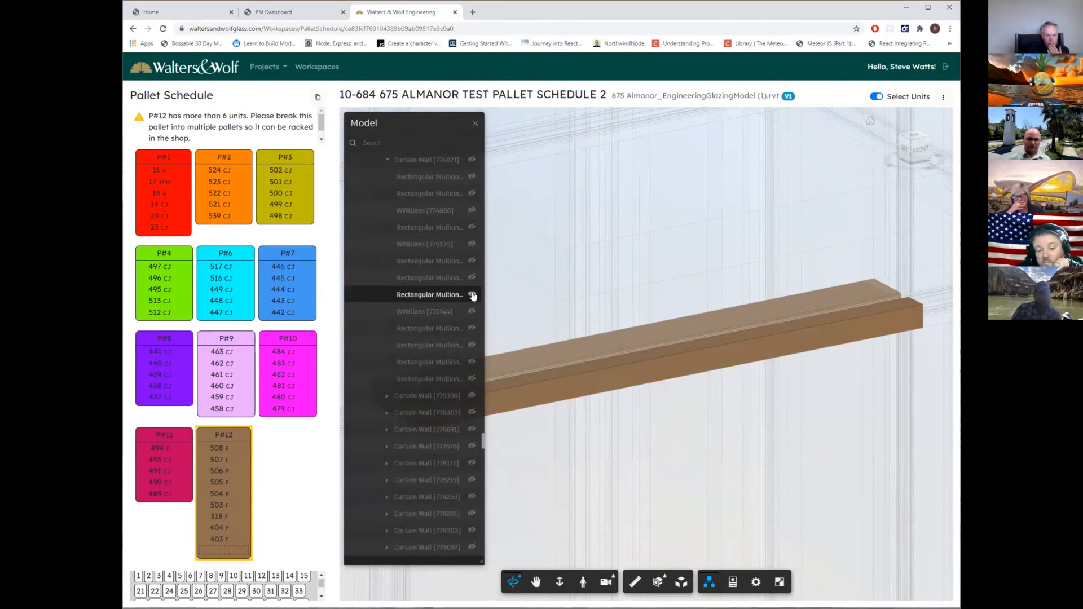
Enter "mac*" in the model tree search, clear it to restore the full building, and browse the curtain wall list.
click(441, 141)
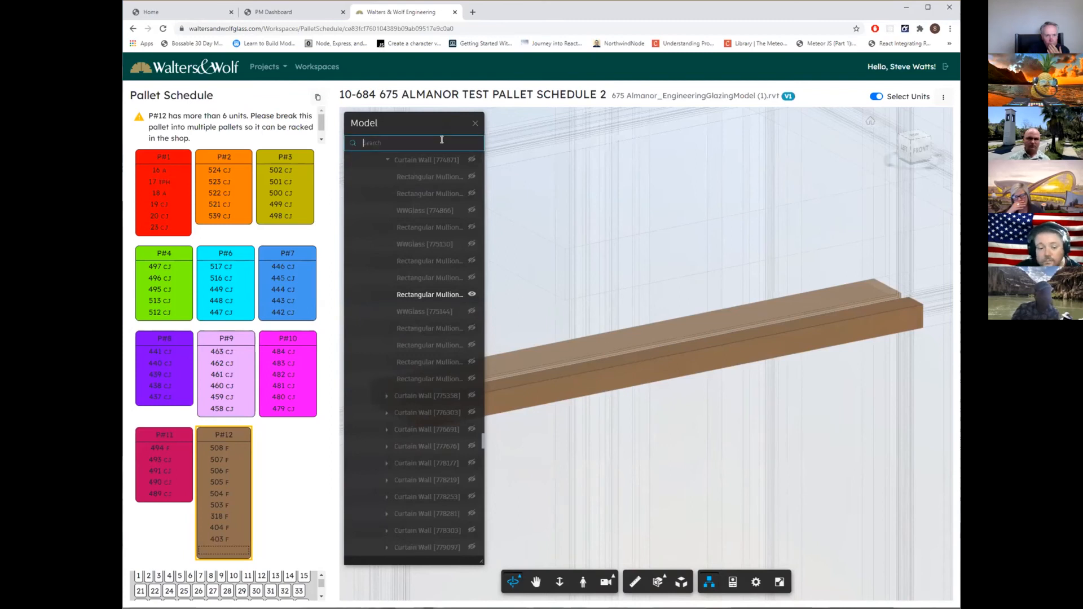
text(mull)
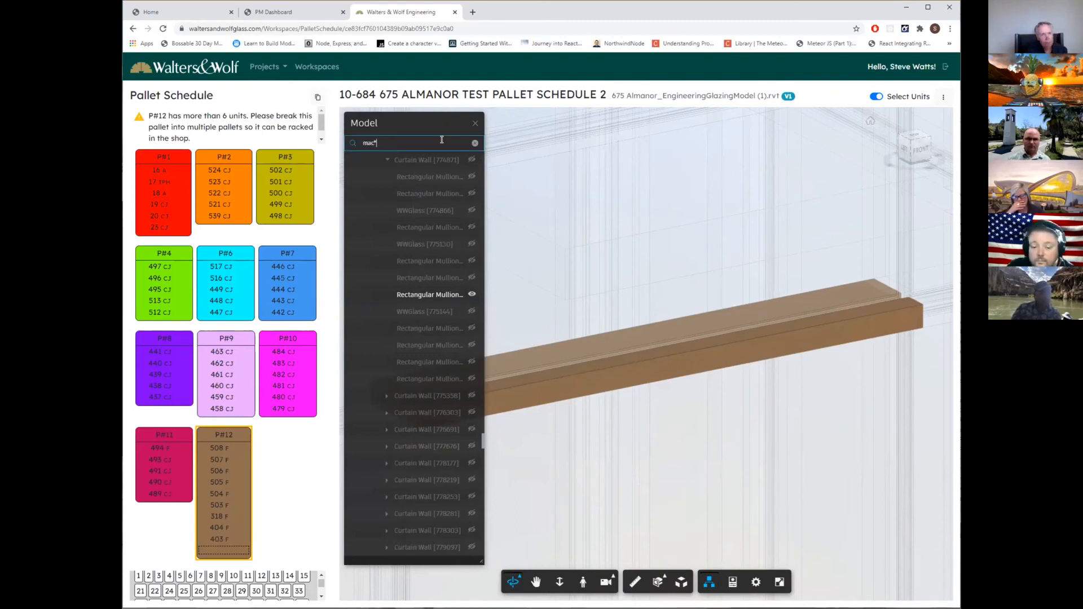
key(Escape)
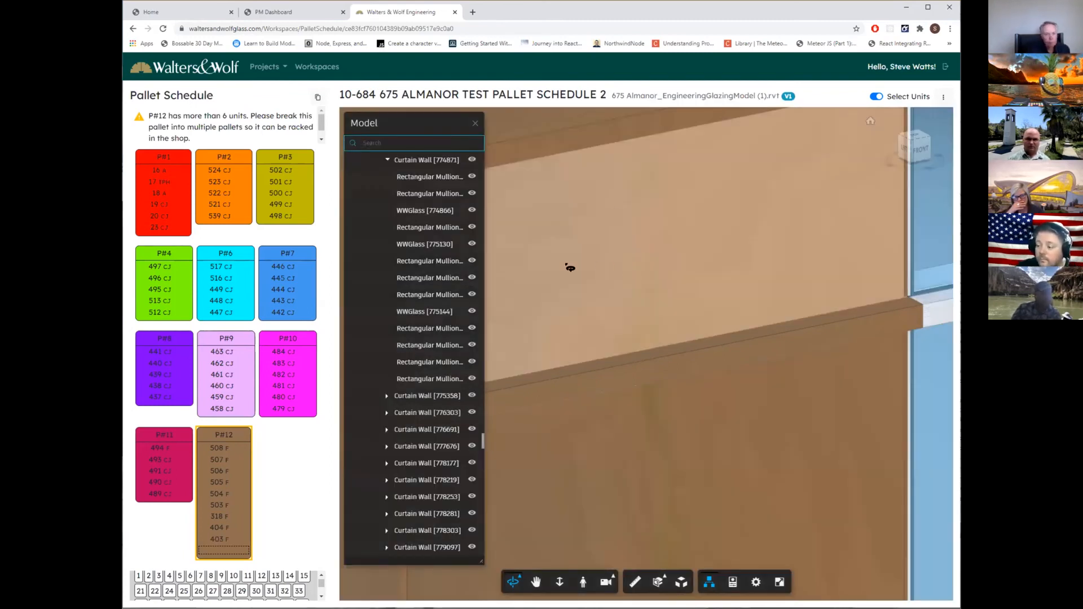
scroll(434, 204, down, 10)
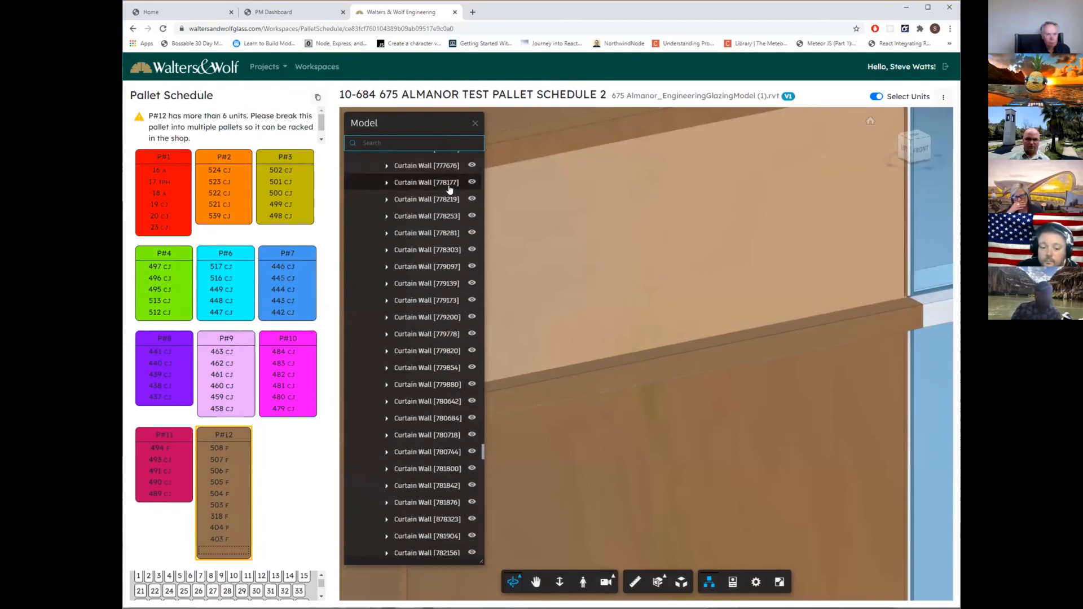
scroll(449, 189, down, 8)
scroll(701, 249, down, 5)
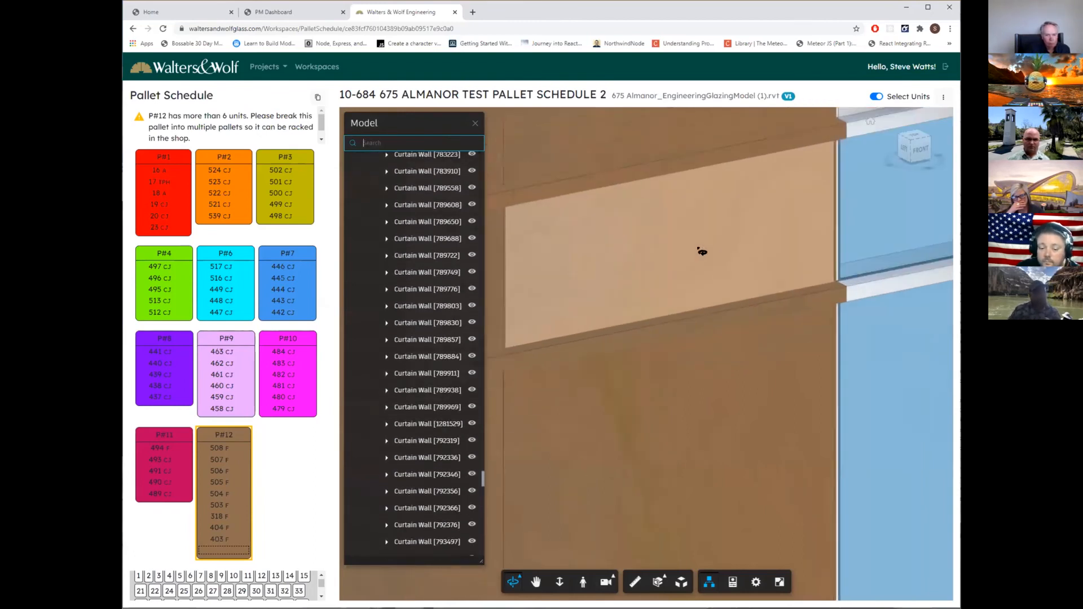
Examine the whole building from outside, going from the P#12 units around the corners to the back facade with the red P#1 units.
scroll(700, 251, down, 10)
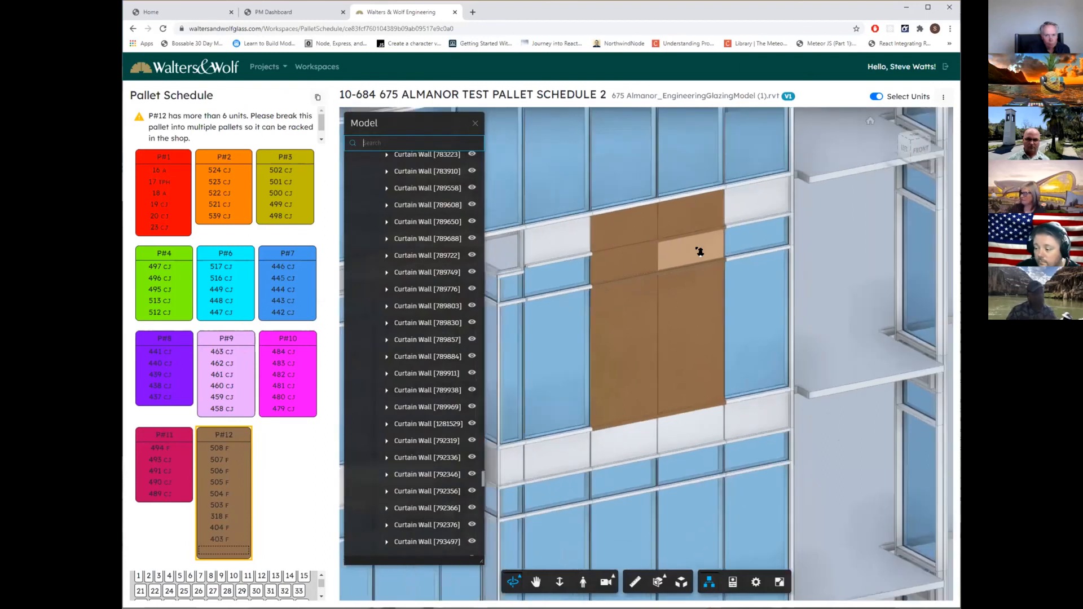
scroll(701, 252, down, 5)
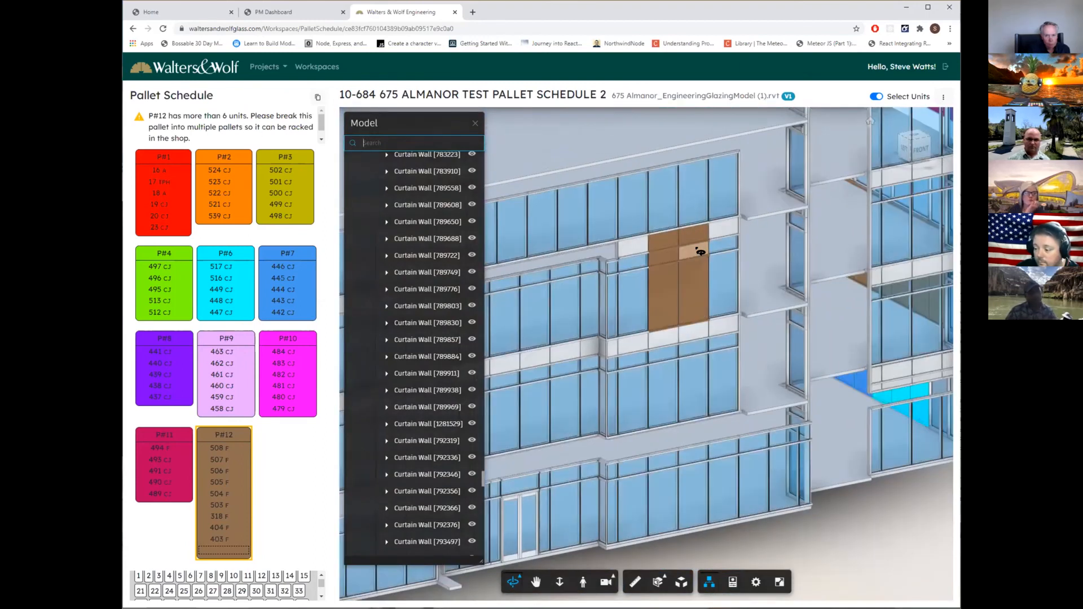
scroll(700, 253, down, 8)
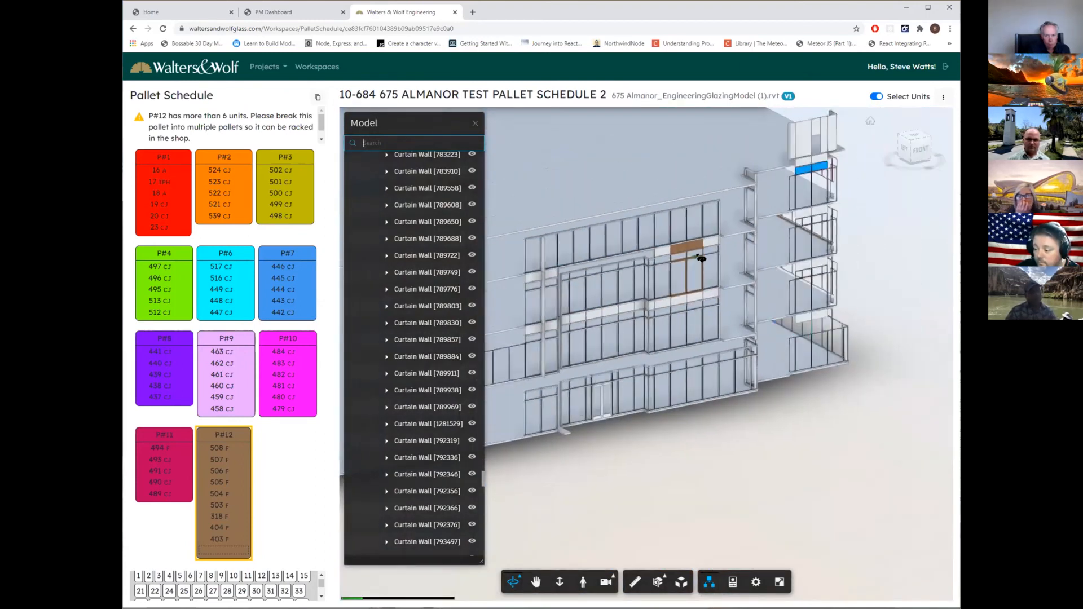
drag(594, 456, 751, 449)
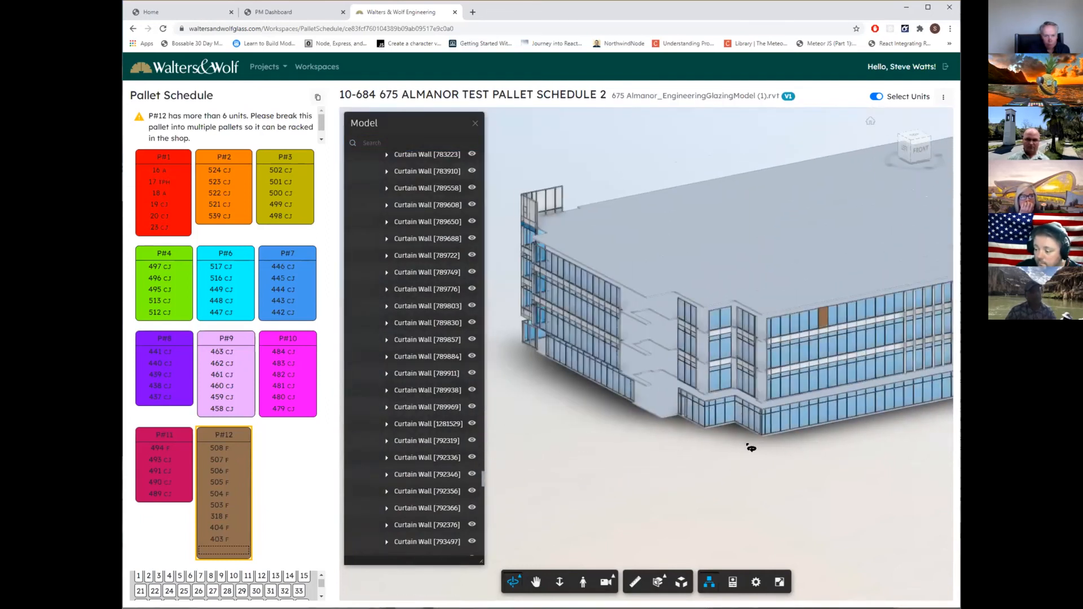
scroll(758, 440, up, 3)
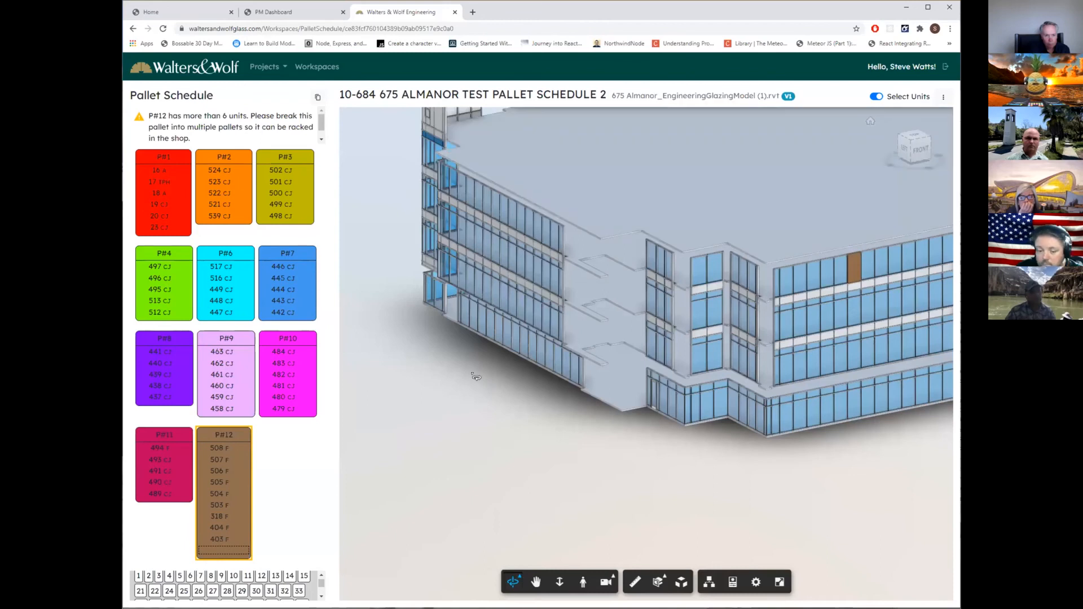
scroll(564, 417, up, 4)
scroll(547, 399, down, 8)
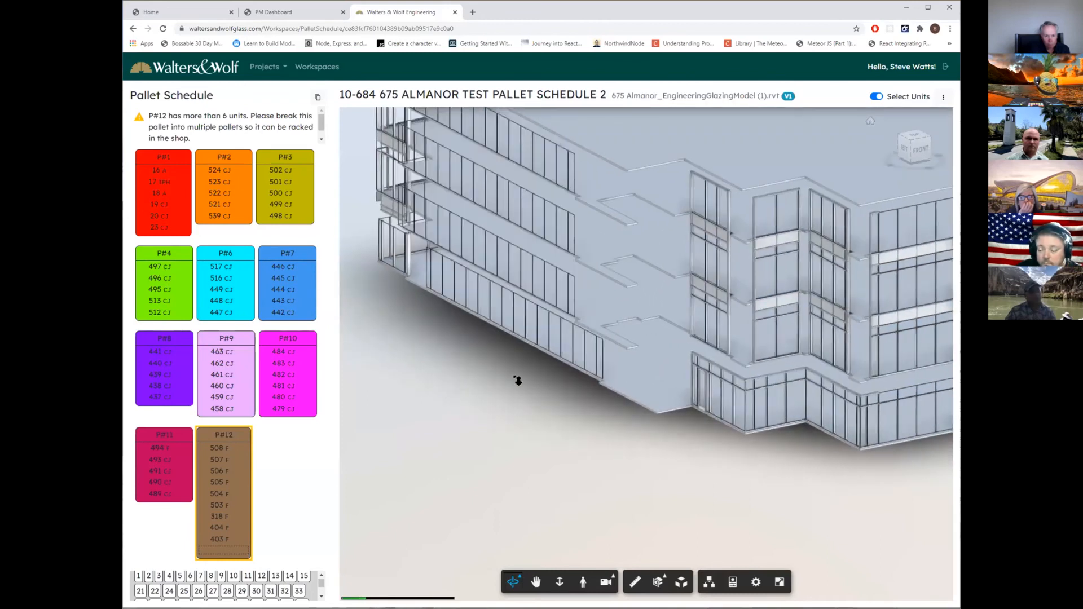
drag(670, 420, 824, 417)
scroll(677, 350, up, 3)
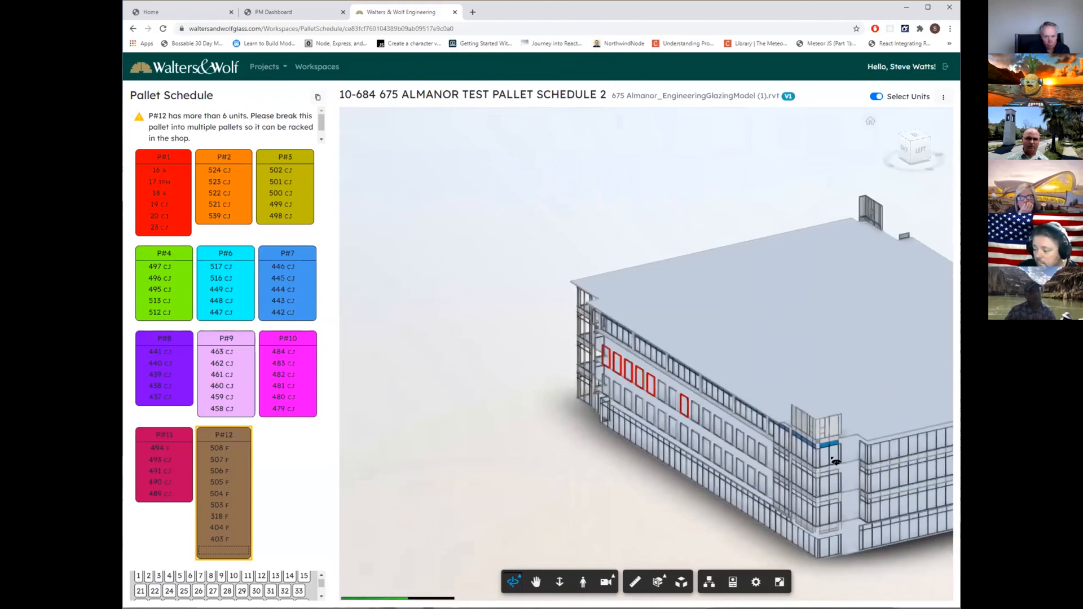
scroll(842, 461, down, 5)
middle_drag(821, 487, 627, 438)
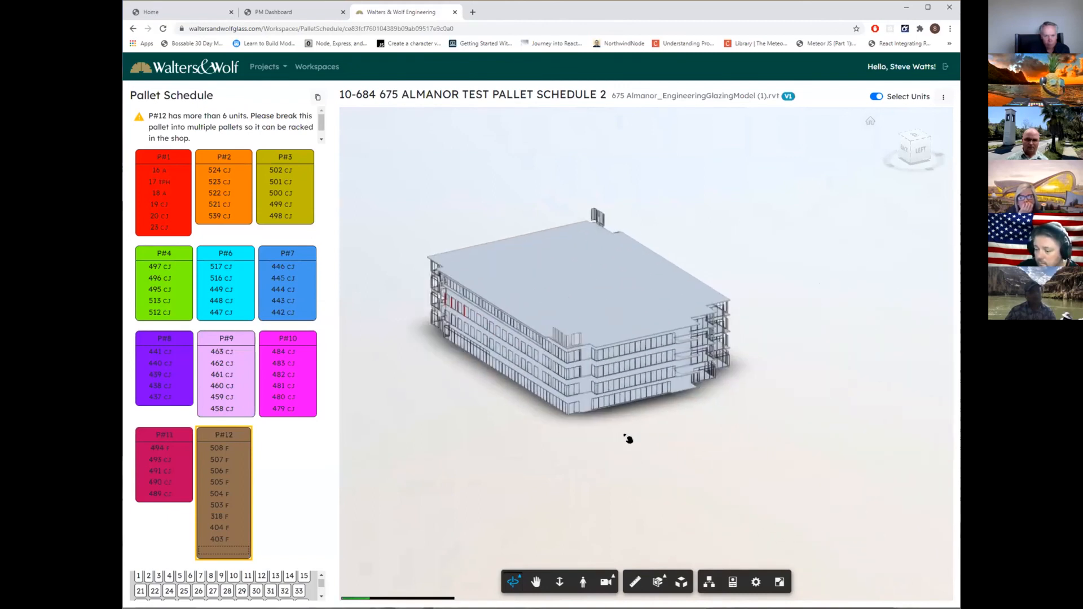
drag(479, 407, 626, 406)
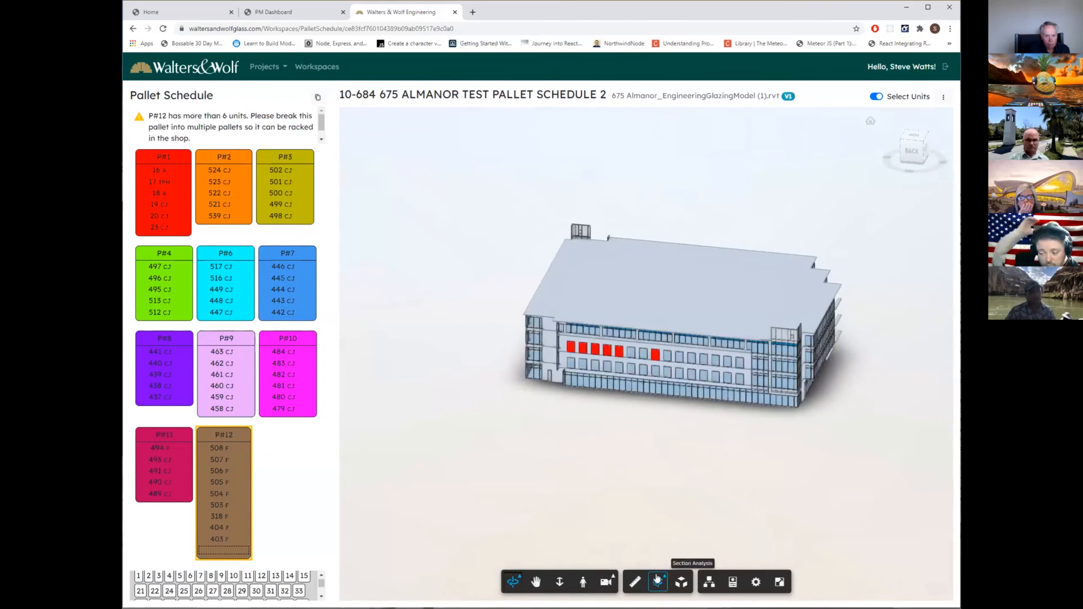
Explode the building model to roughly two thirds of the range so the facade components separate from the floor slabs.
click(681, 581)
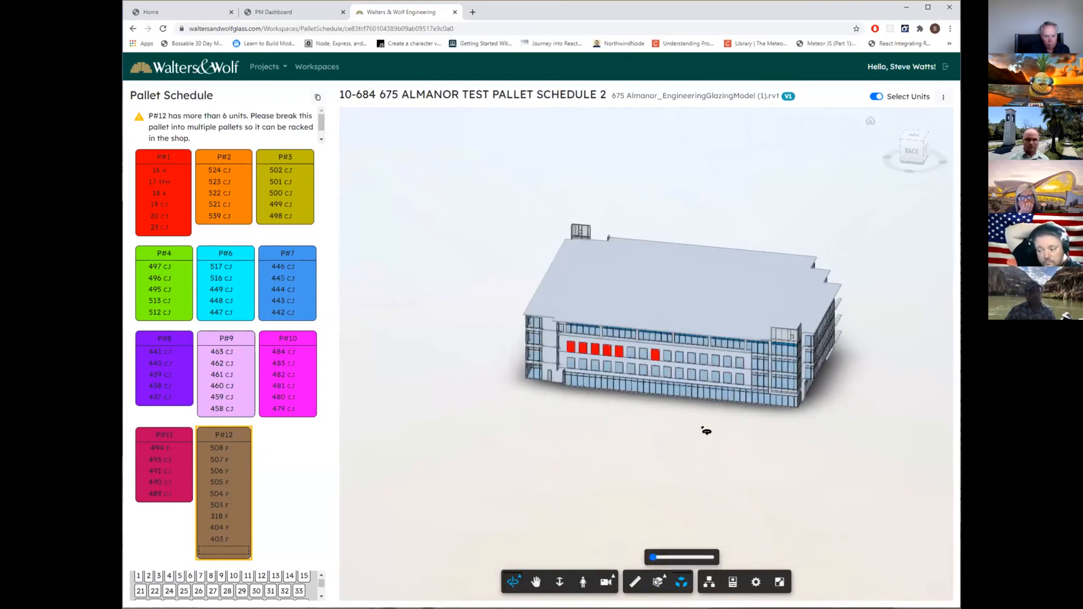
scroll(706, 432, up, 3)
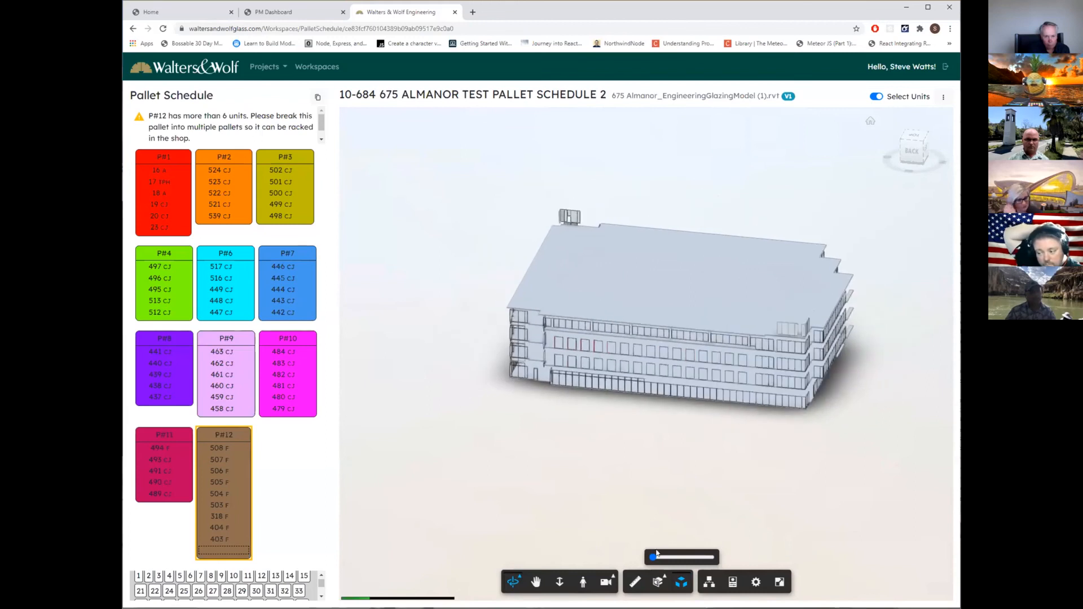
drag(653, 558, 697, 556)
scroll(633, 521, down, 5)
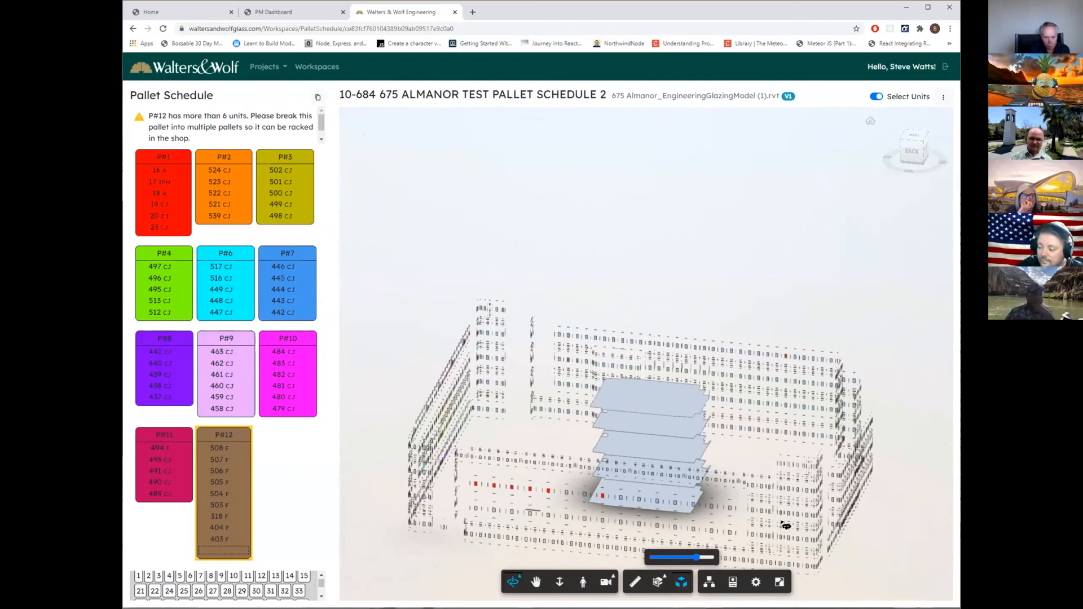
Select a MAC-11 anchor between the exploded facade units and review its constraints, dimensions and identity data properties.
scroll(778, 525, up, 5)
scroll(772, 526, up, 8)
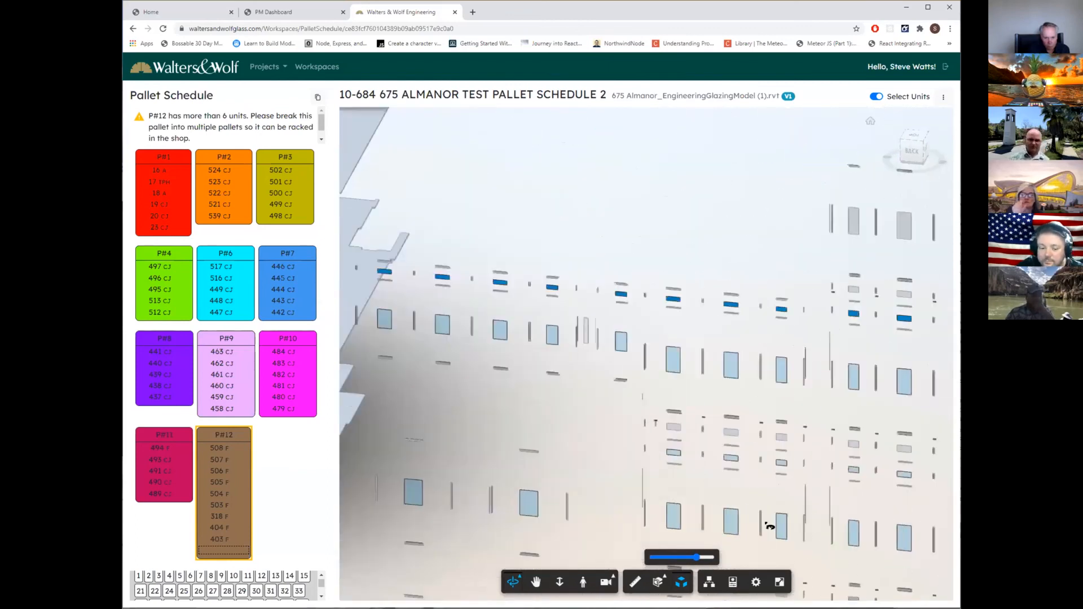
scroll(783, 502, up, 2)
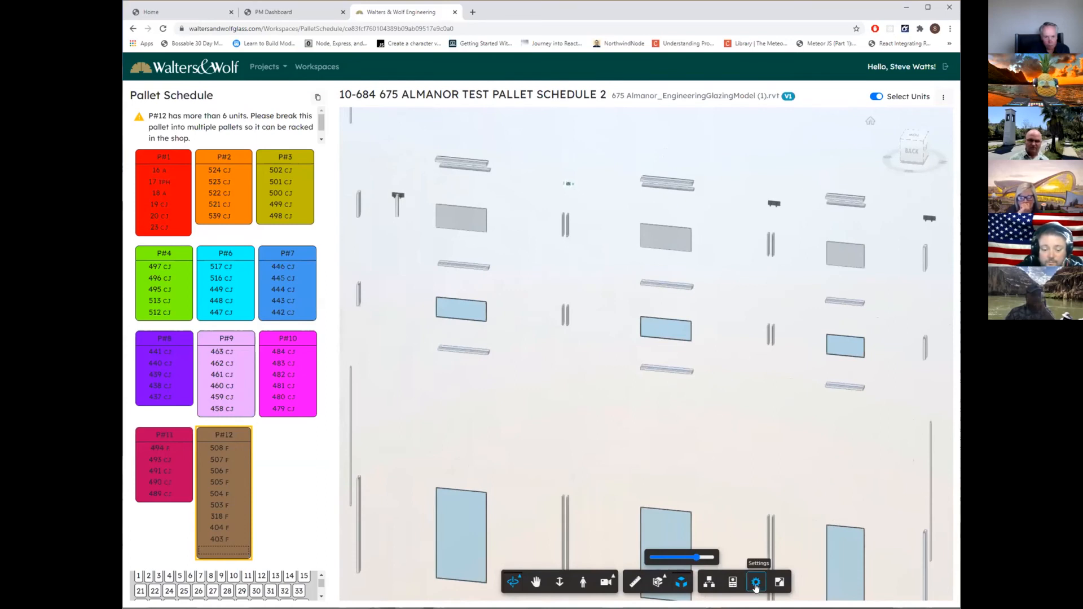
click(733, 582)
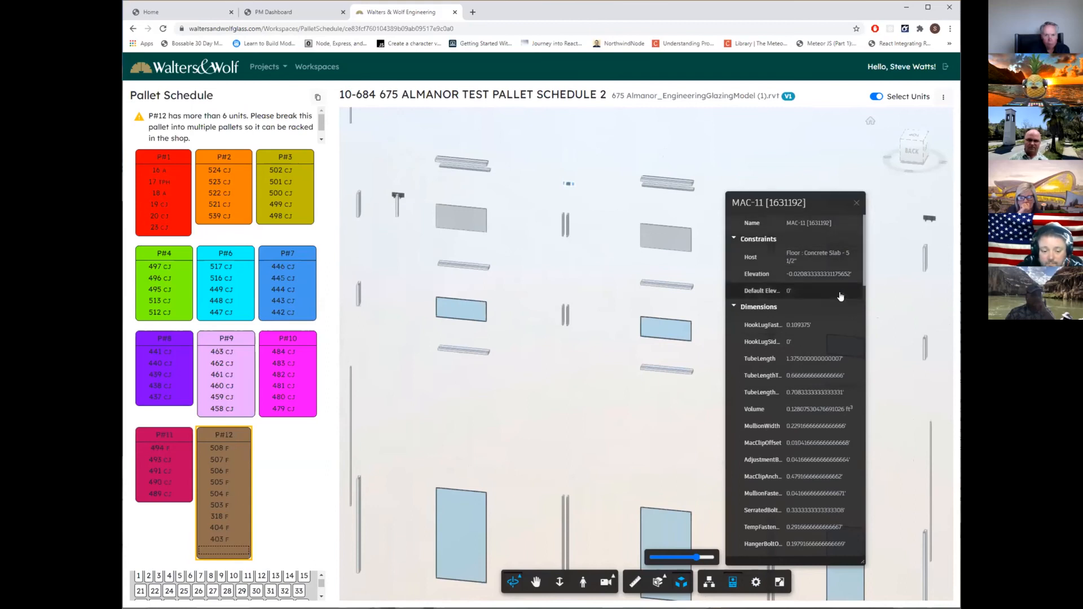
scroll(817, 414, down, 3)
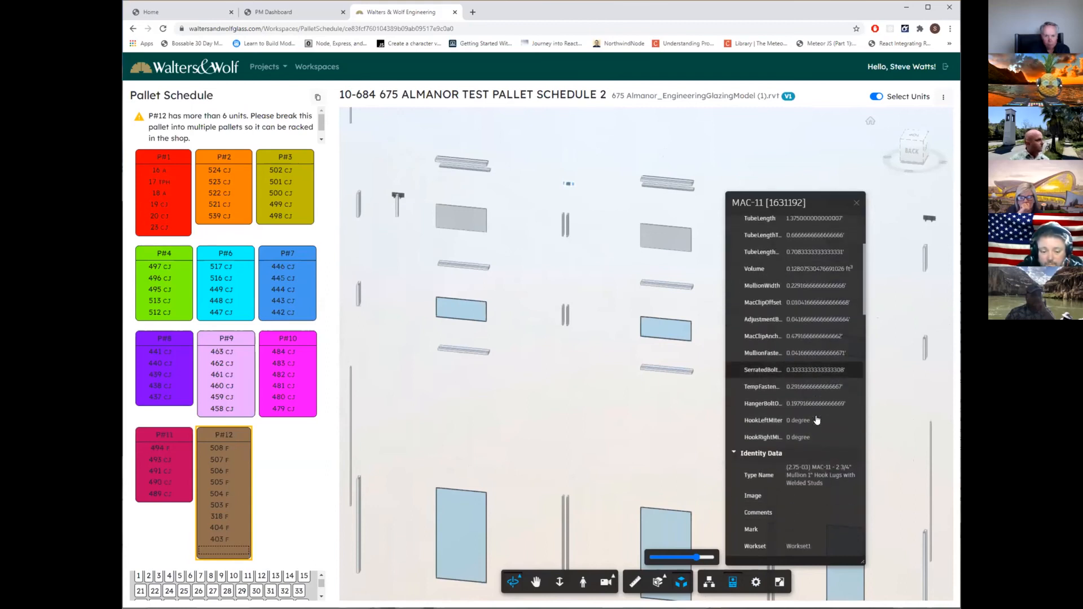
scroll(833, 456, down, 4)
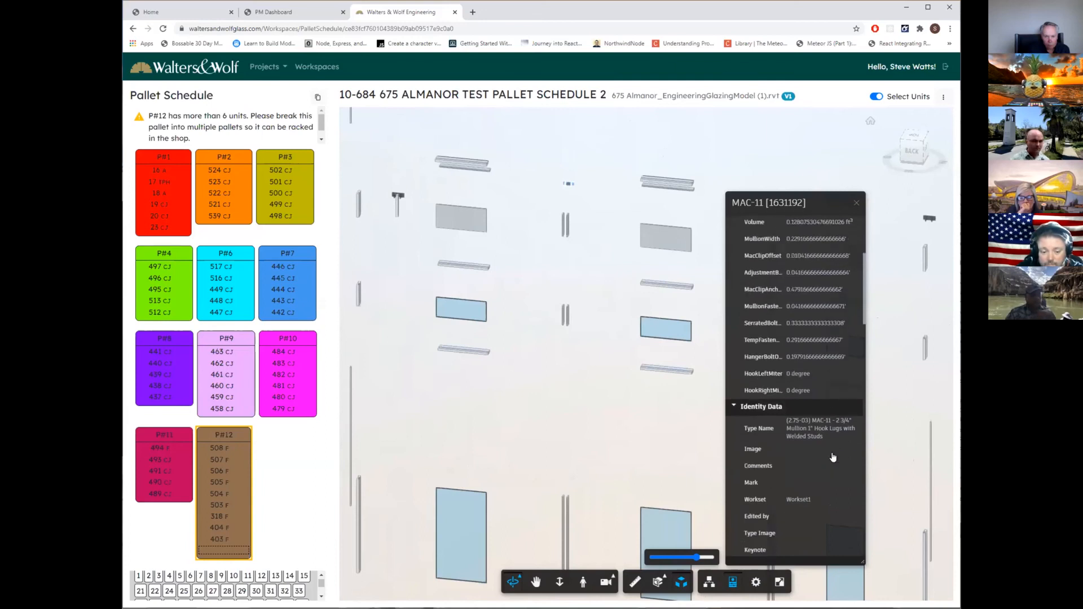
scroll(833, 458, down, 7)
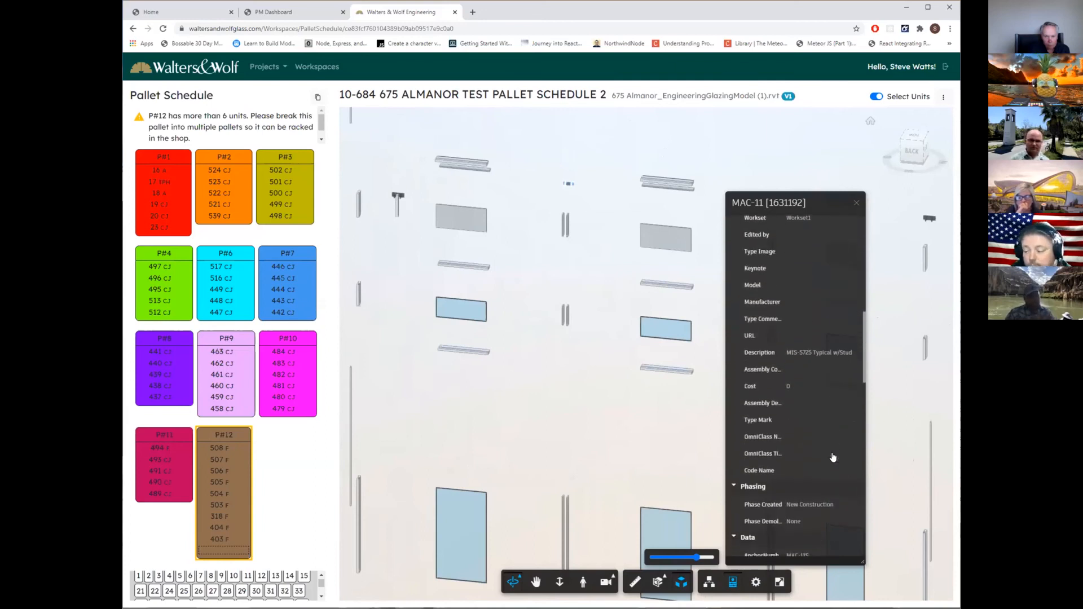
Review the selected MAC-11 anchor's remaining properties through the Data, Visibility and Other groups, deselect the anchor and close its properties.
scroll(833, 457, down, 6)
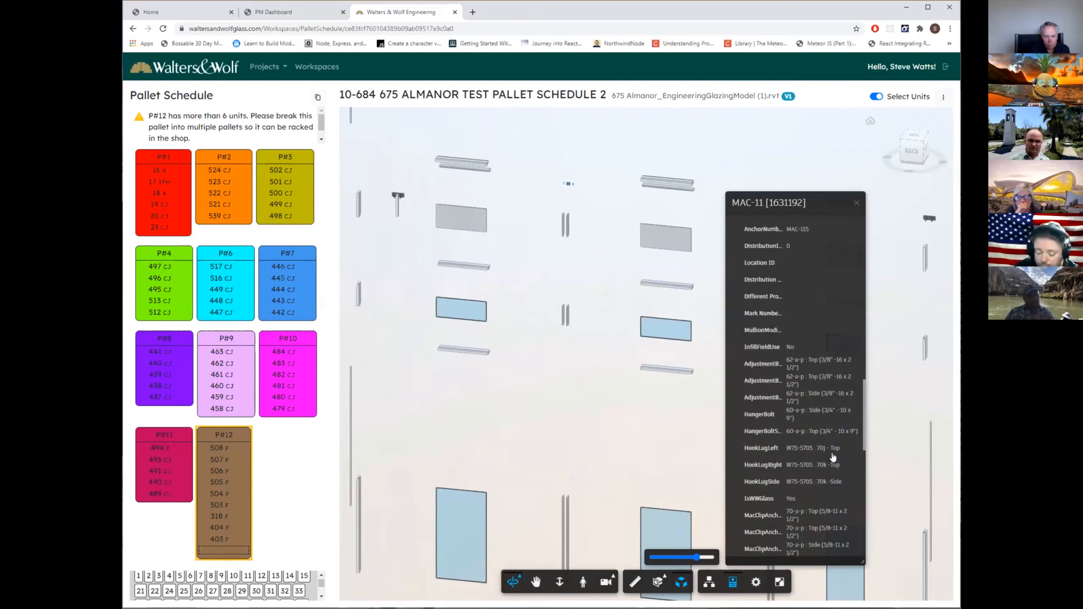
scroll(833, 457, down, 6)
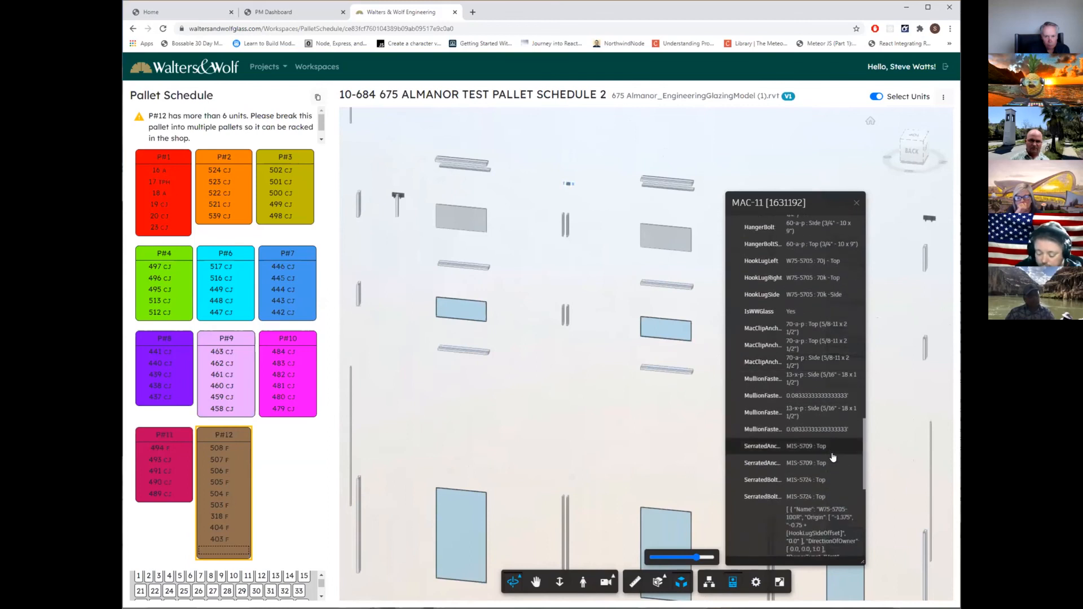
scroll(832, 457, down, 2)
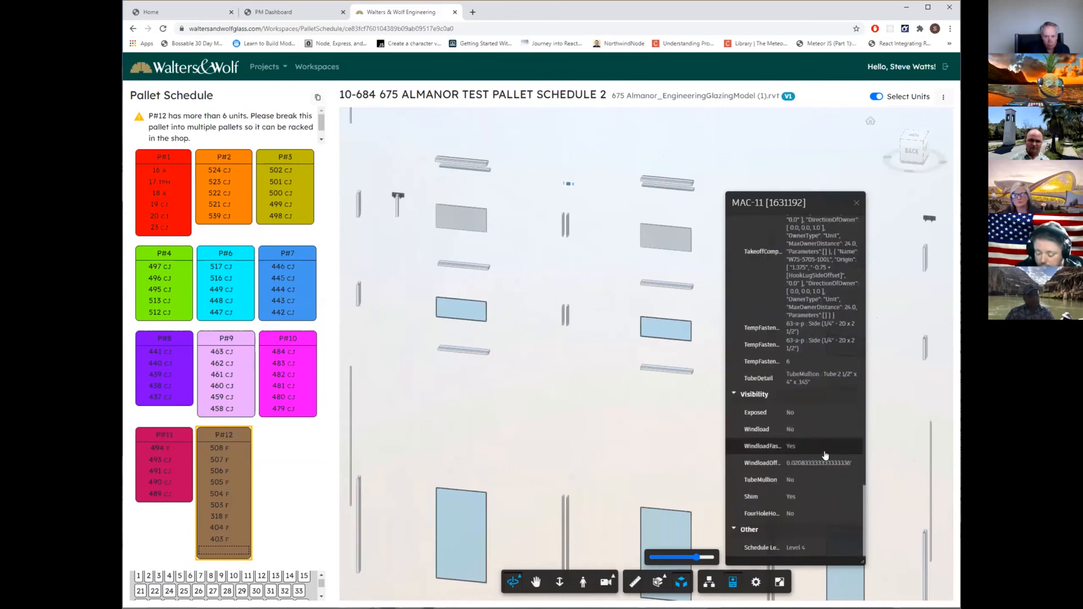
click(538, 314)
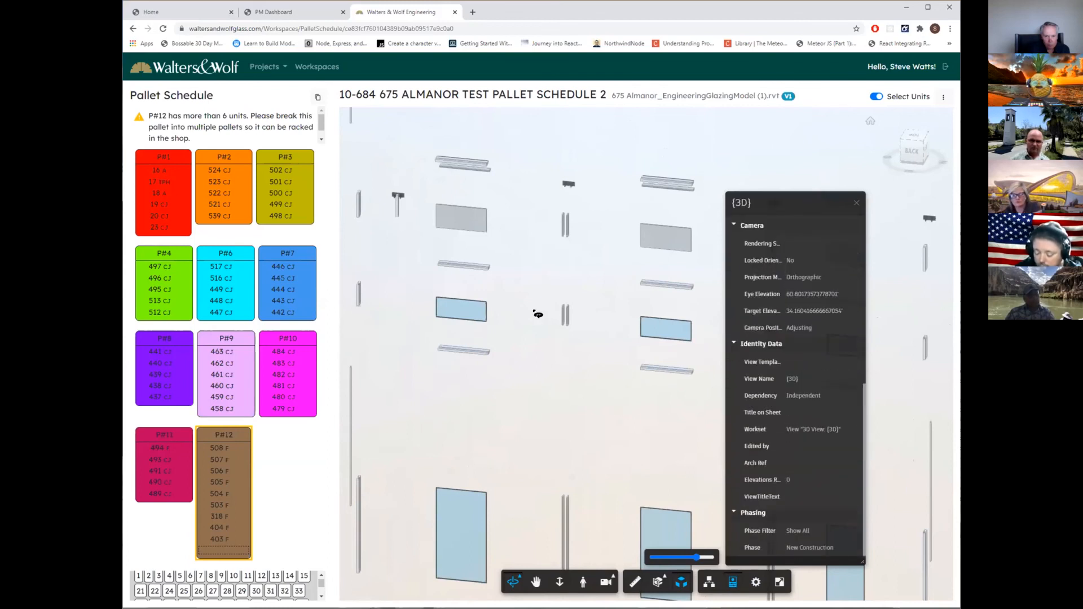
click(856, 203)
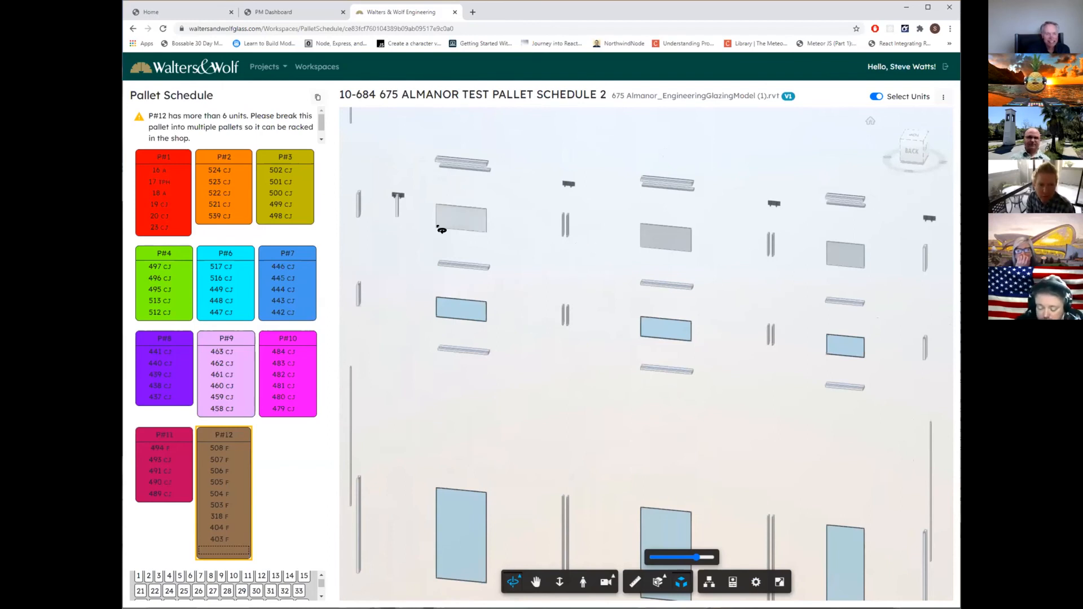
Add units 71, 70 and 69 to pallet P#12 by picking their glass panels in the exploded model.
click(462, 518)
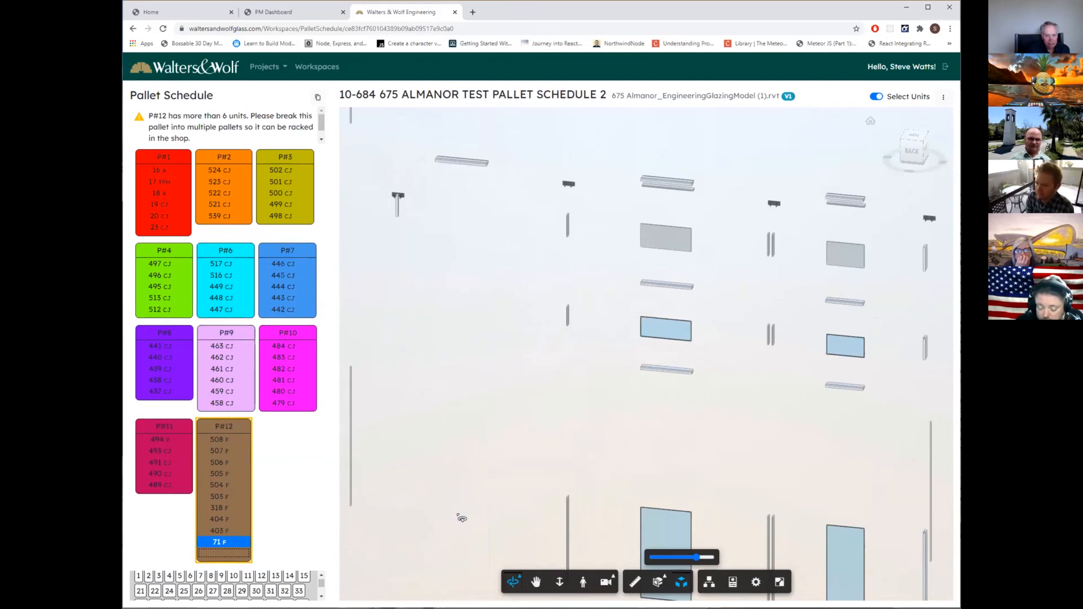
click(676, 337)
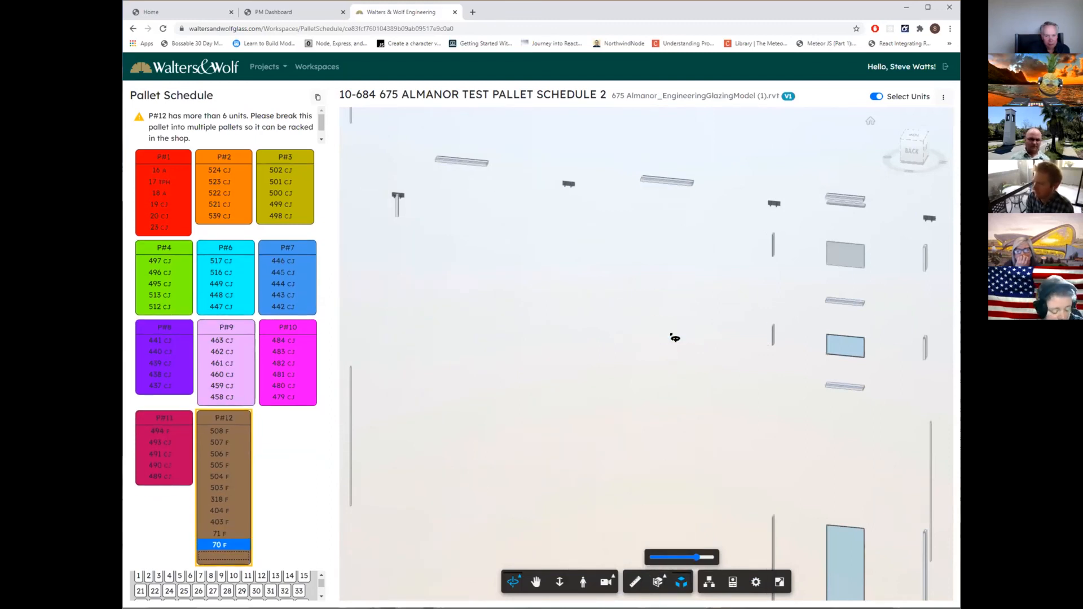
mouse_move(219, 548)
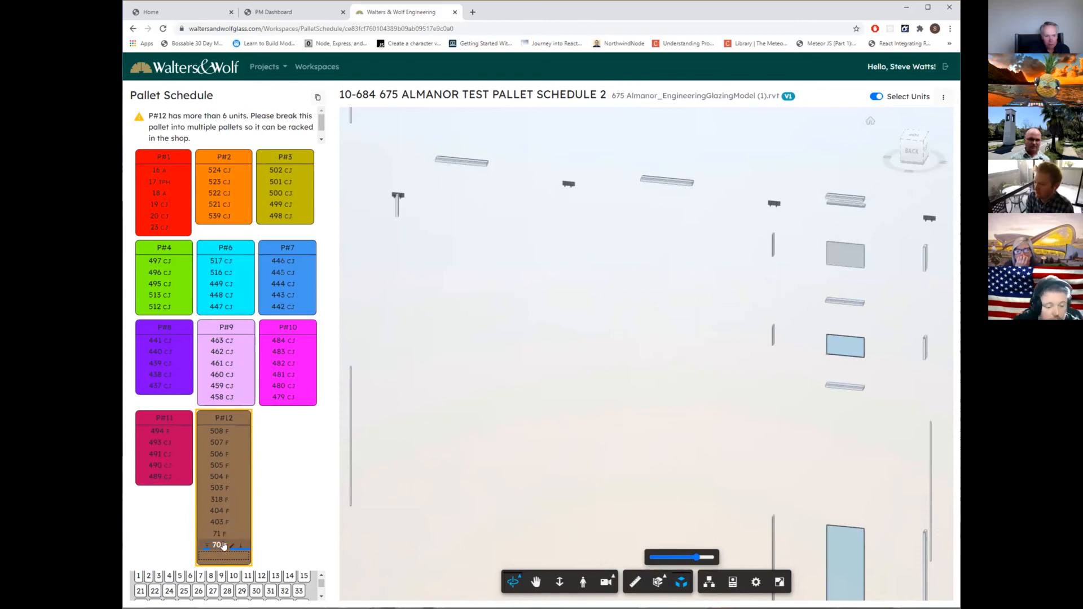
click(842, 348)
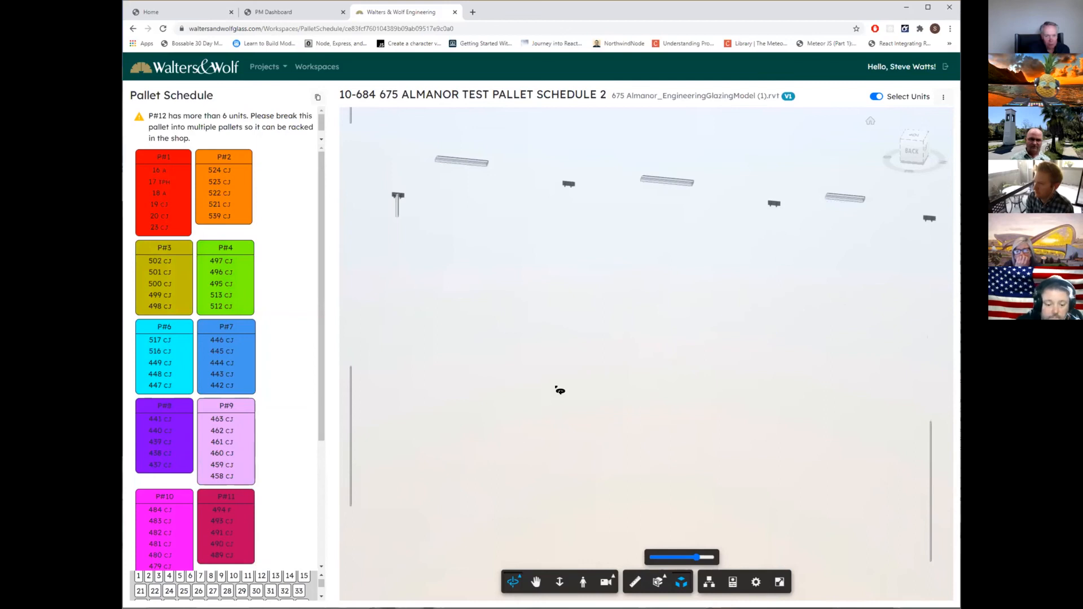
Collapse the exploded model completely to reassemble the building, and bring its back facade into view.
scroll(535, 438, down, 5)
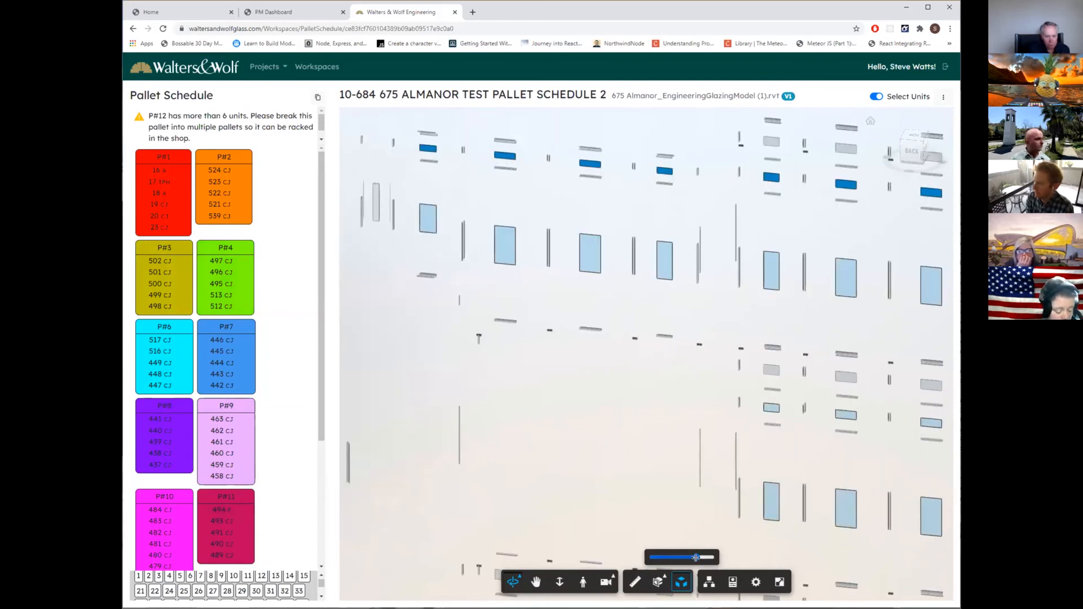
drag(696, 558, 653, 557)
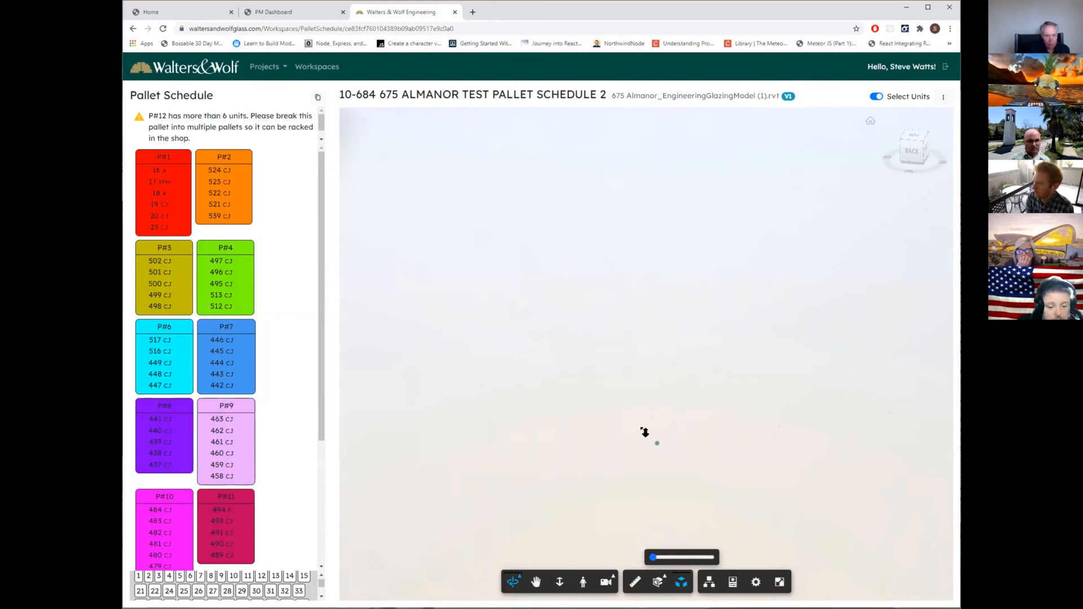
scroll(645, 433, down, 10)
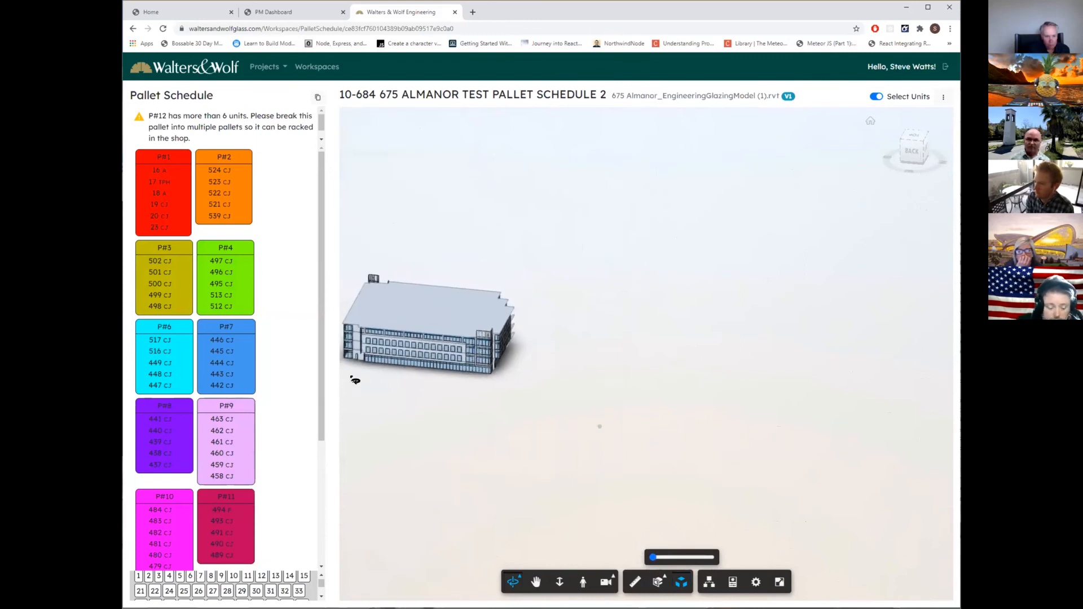
scroll(353, 369, up, 5)
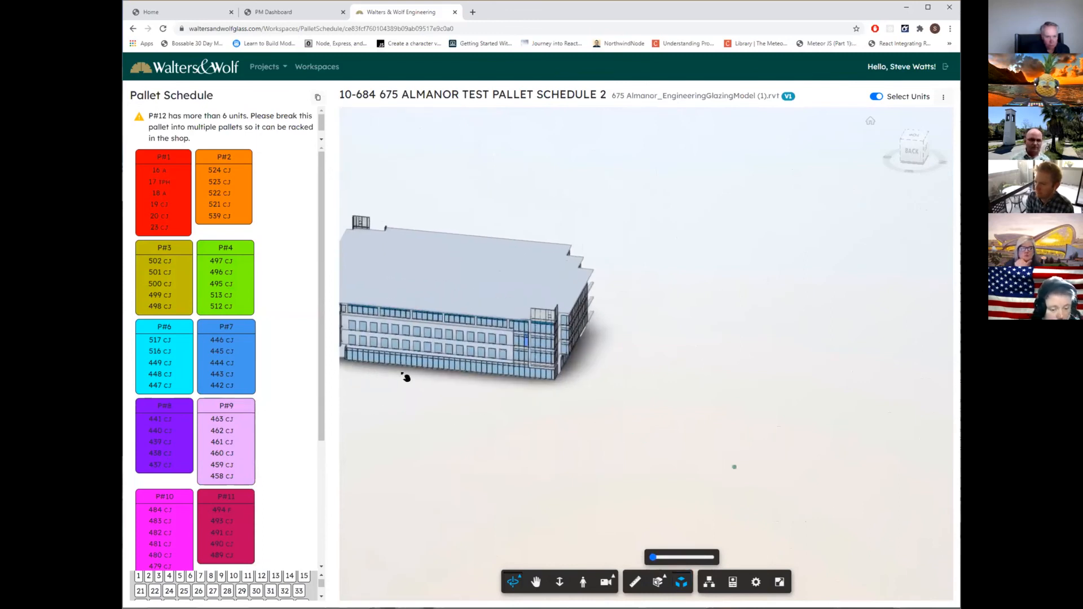
middle_drag(407, 375, 586, 390)
scroll(597, 395, up, 5)
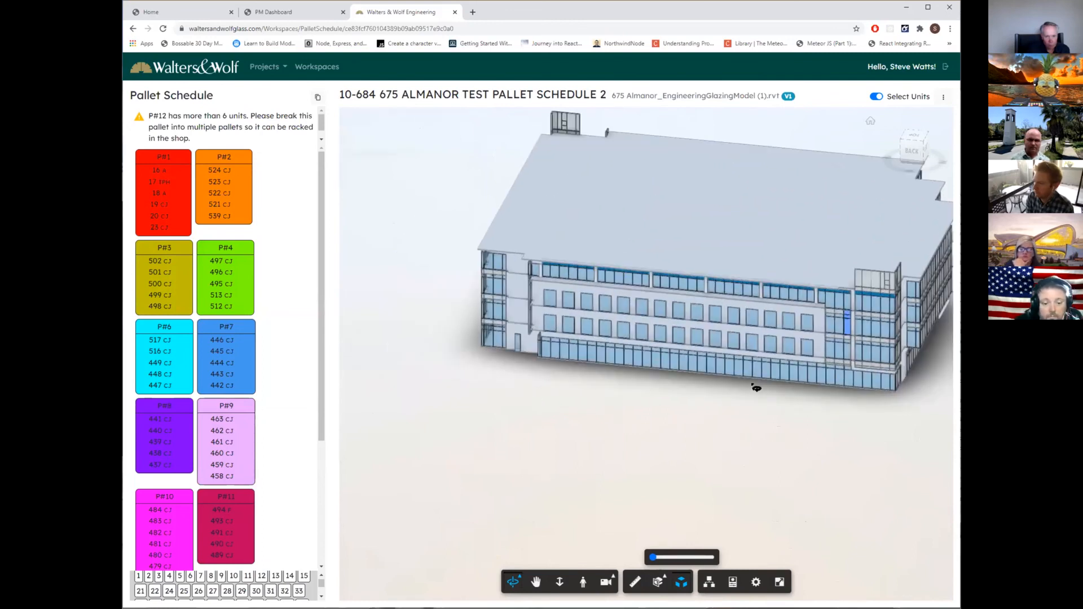
Select unit 70 on the back facade without moving it, and review its curtain wall properties down to the Data and Construction groups.
click(830, 328)
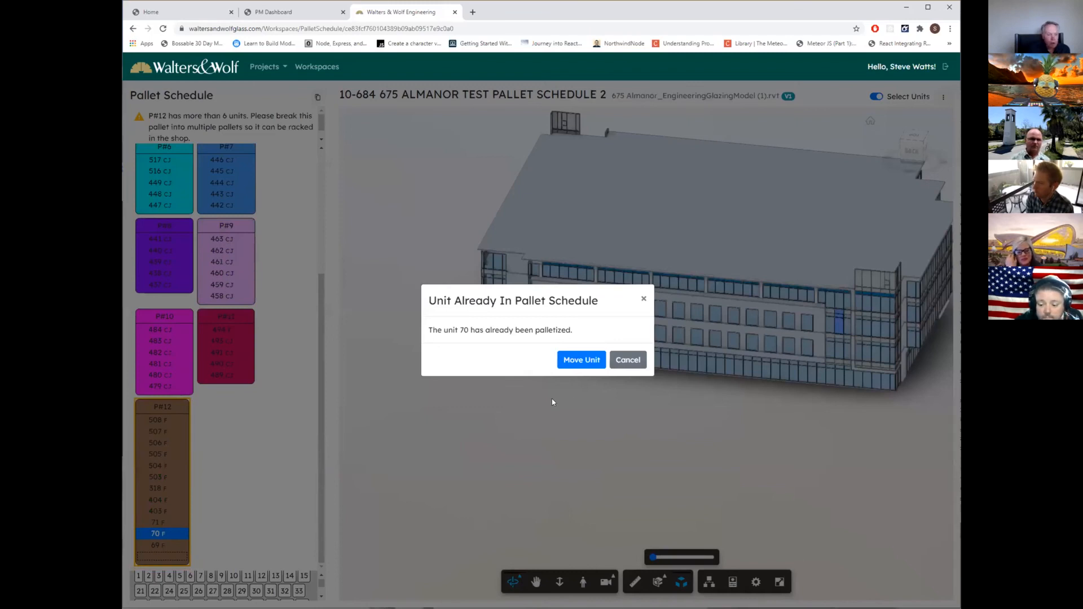
click(630, 362)
click(754, 583)
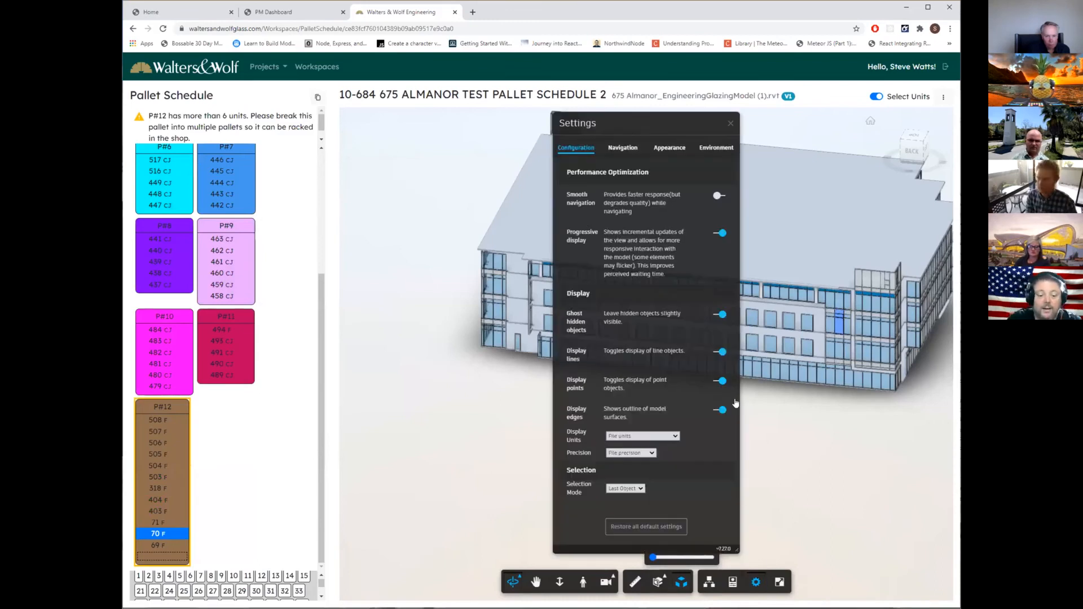
click(735, 120)
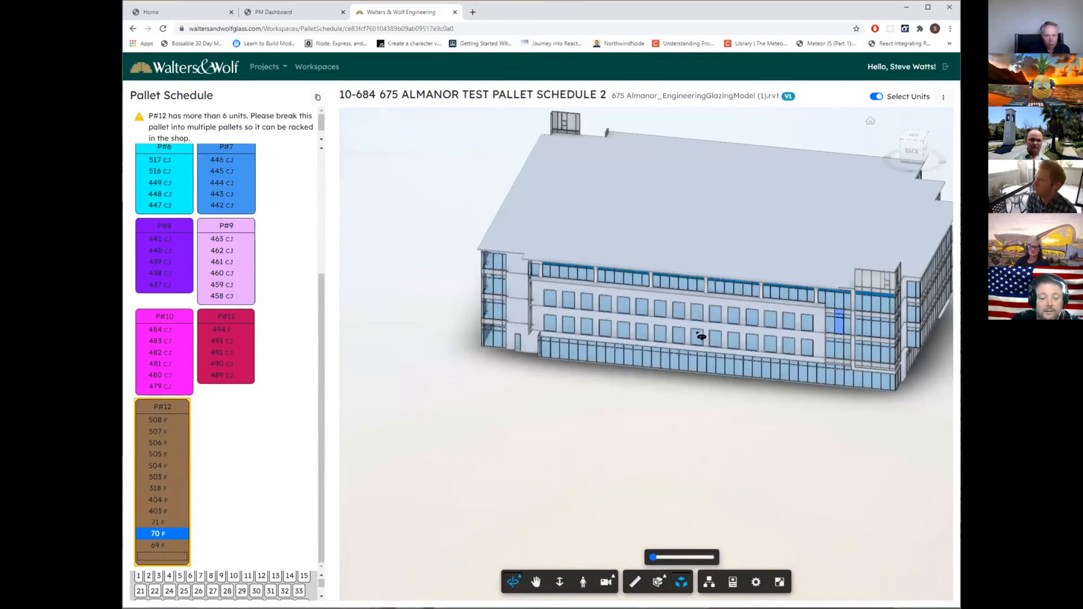
click(732, 582)
scroll(822, 382, down, 6)
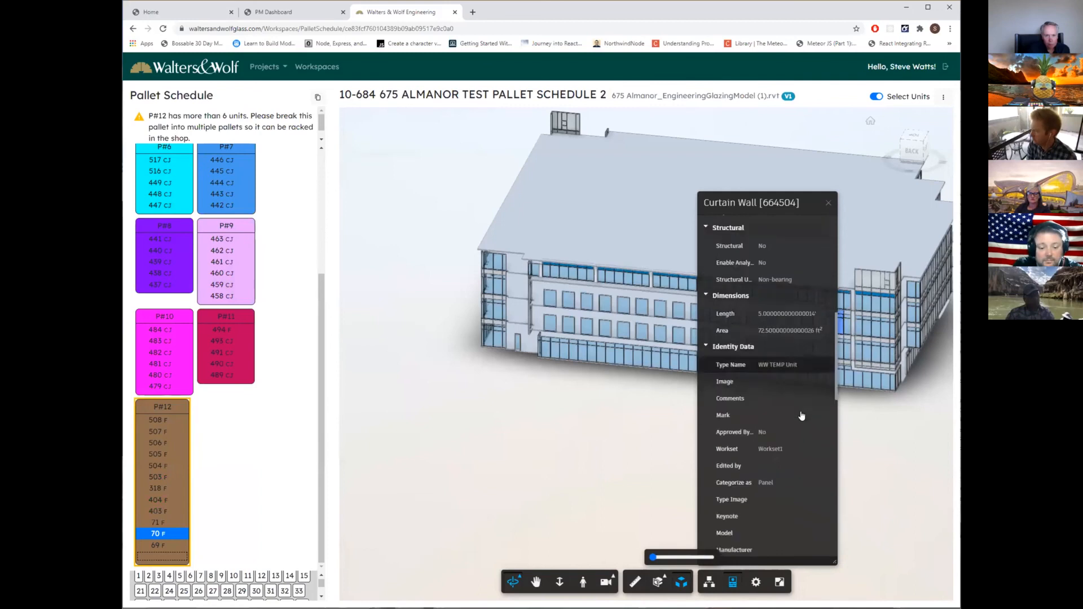
scroll(802, 416, down, 3)
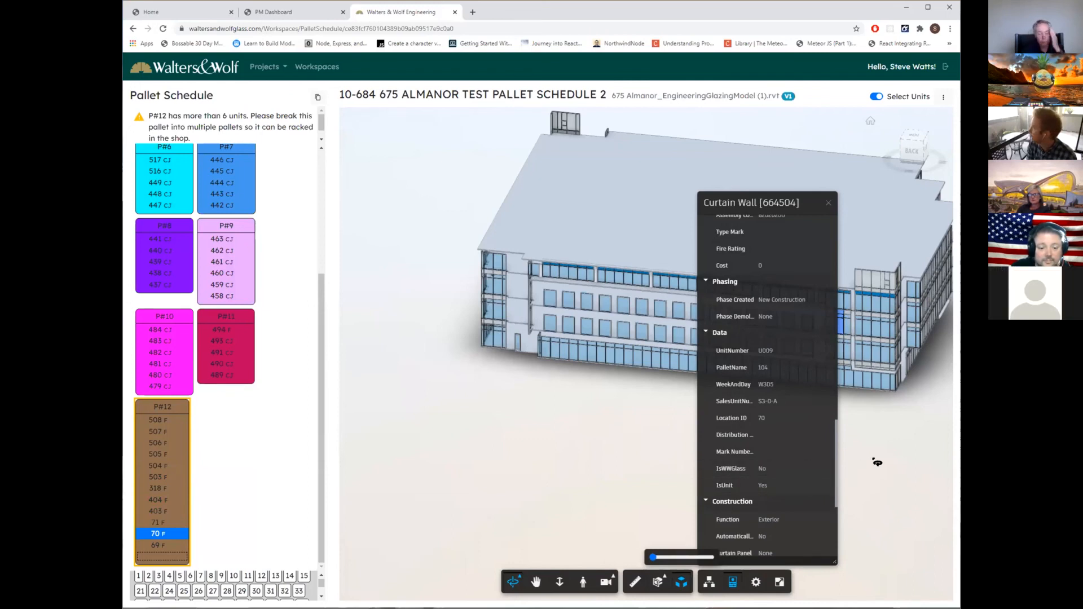
click(829, 203)
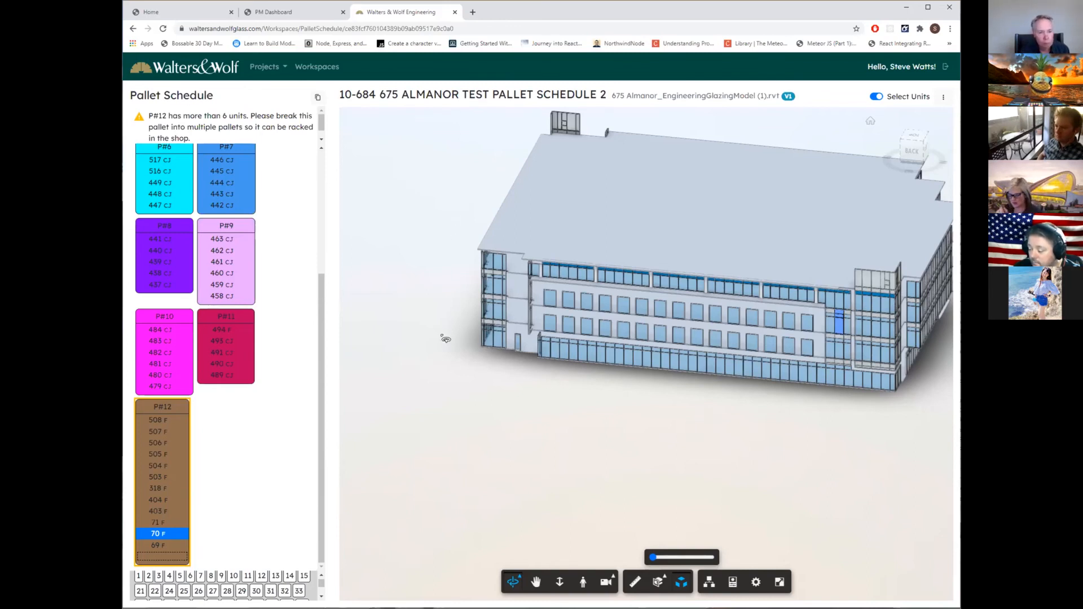
Remove units 70, 69, 403, 71, 404 and 318 from pallet P#12.
drag(436, 368, 460, 421)
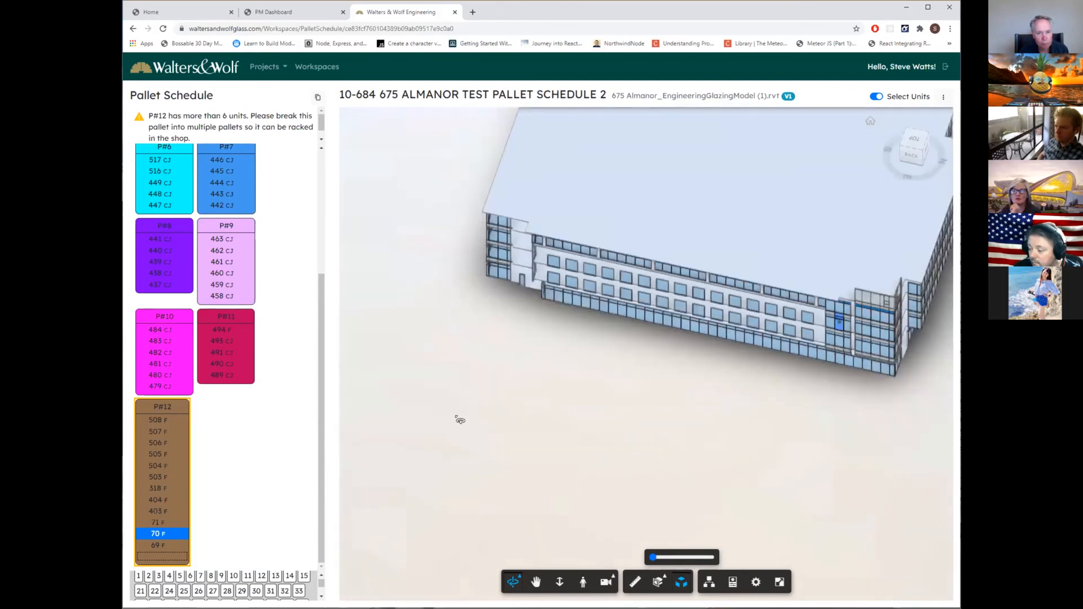
drag(482, 338, 474, 382)
drag(479, 416, 632, 451)
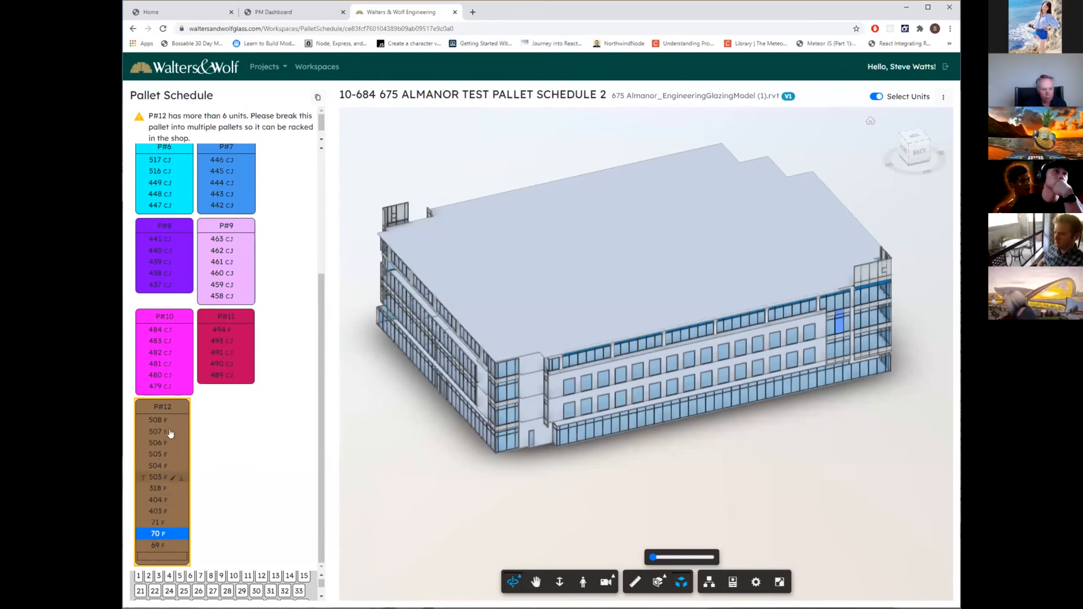
mouse_move(143, 406)
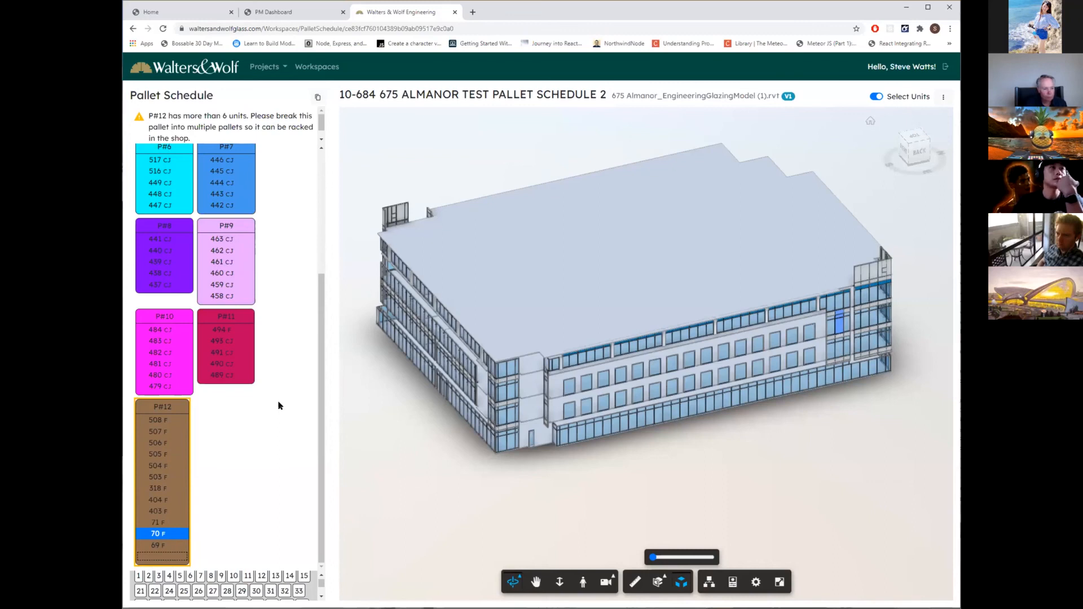
mouse_move(167, 535)
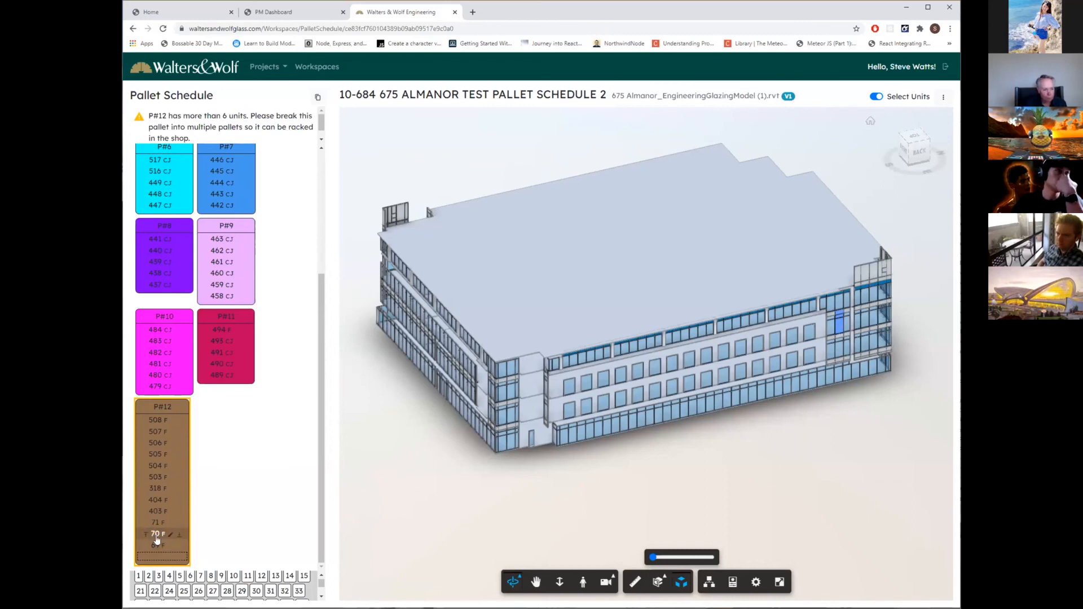
click(158, 538)
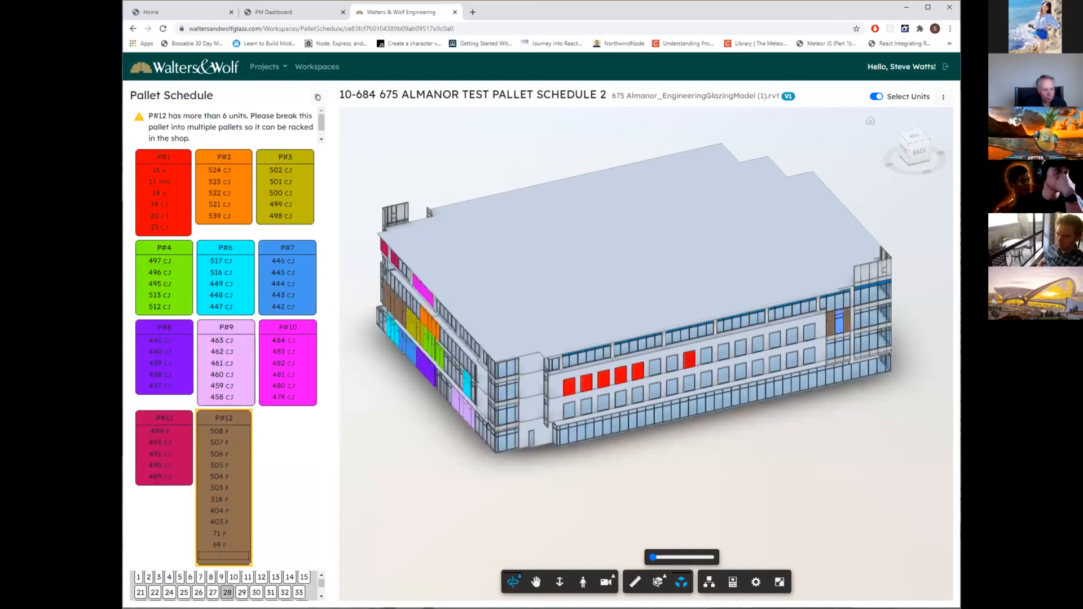
click(224, 547)
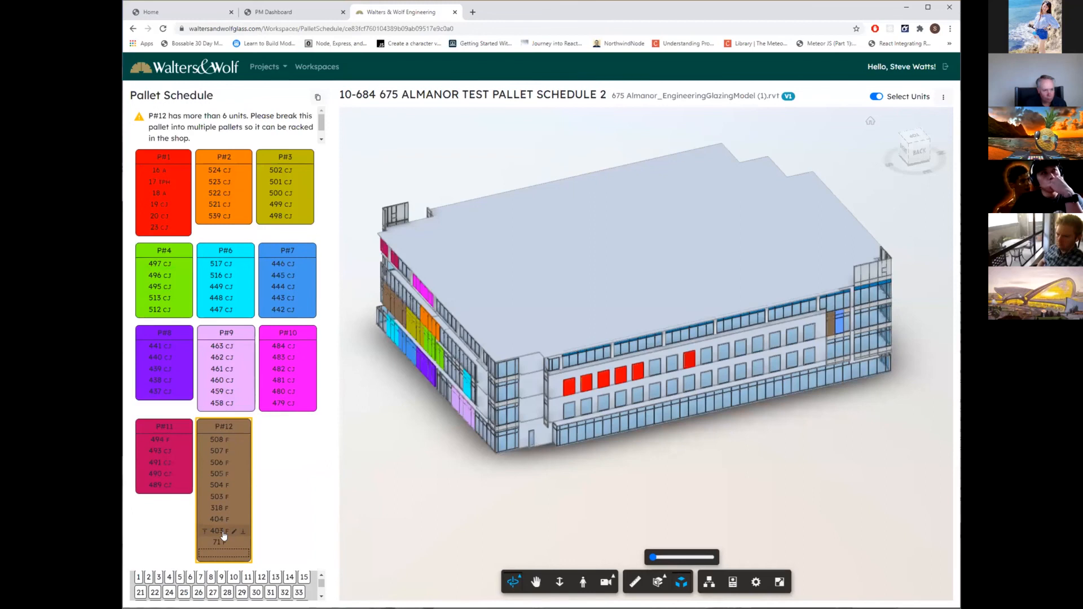
click(224, 535)
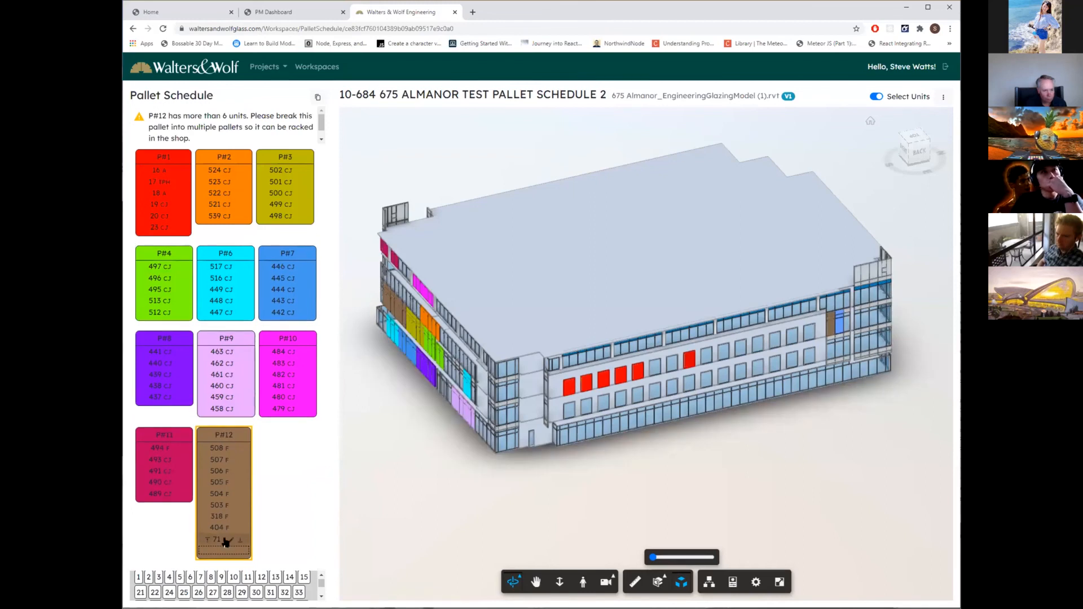
click(225, 542)
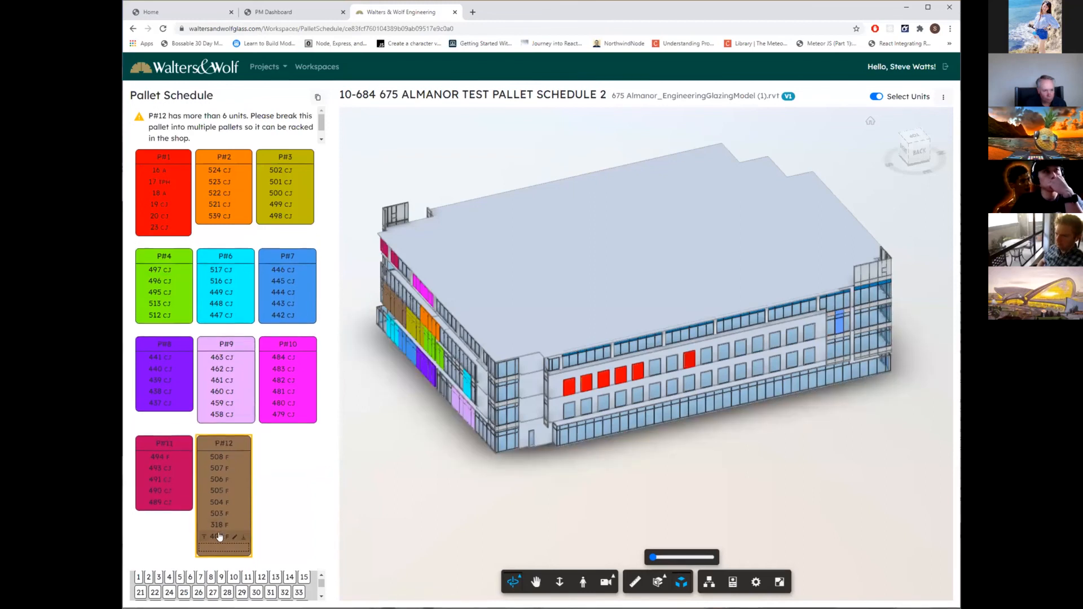
click(220, 538)
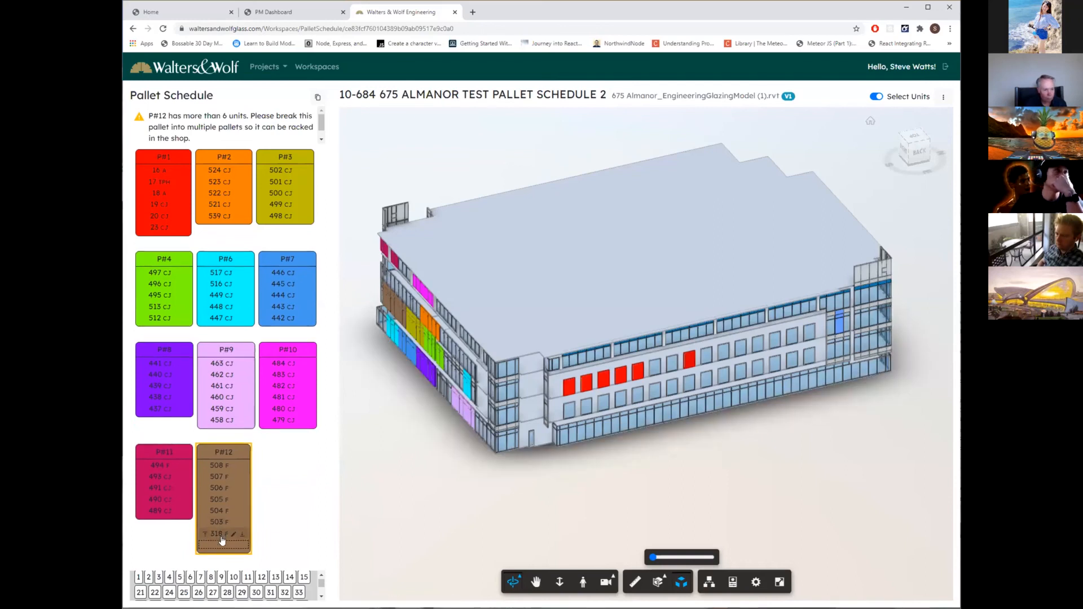
click(223, 539)
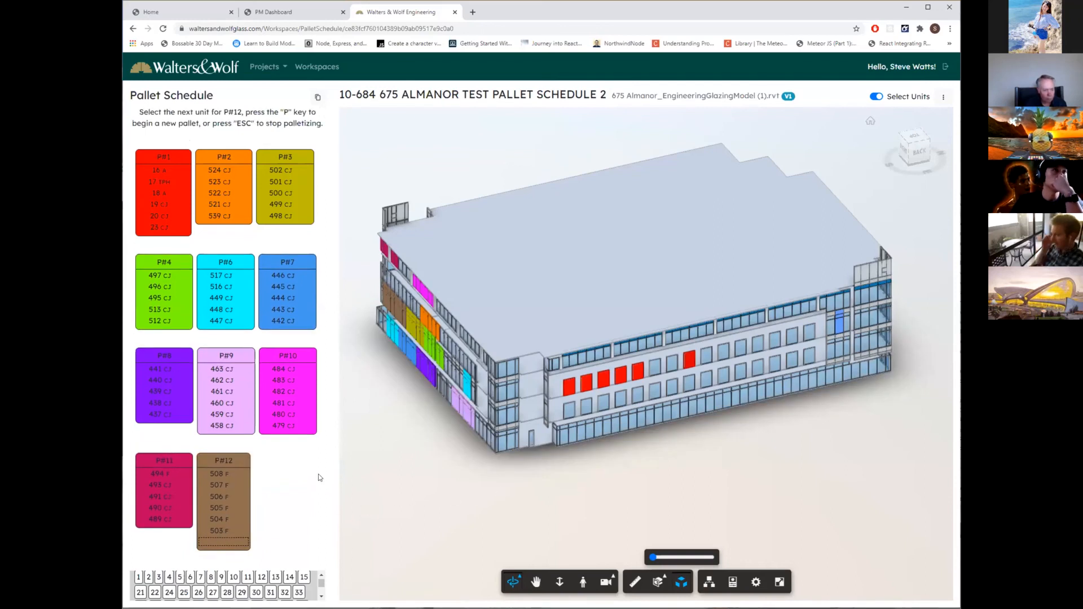